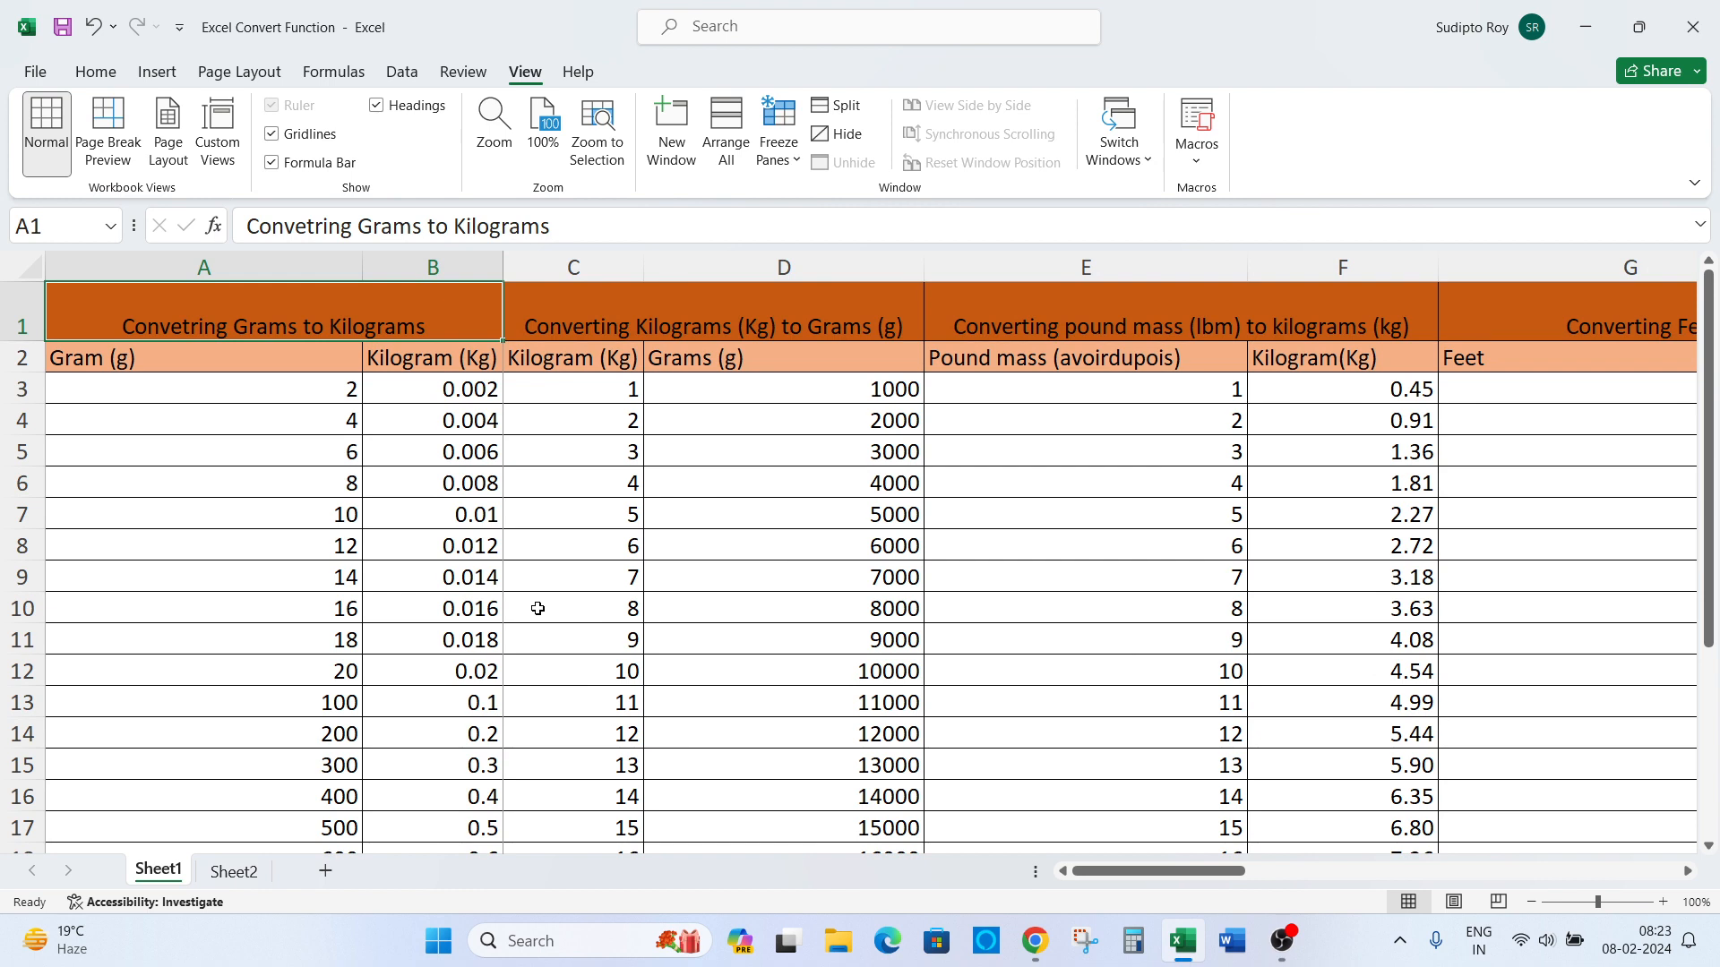
# - Review the conversion table titles in row 1, from grams to kilograms through liter to gallon
pyautogui.press('Right')
pyautogui.press('Right')
pyautogui.press('Right')
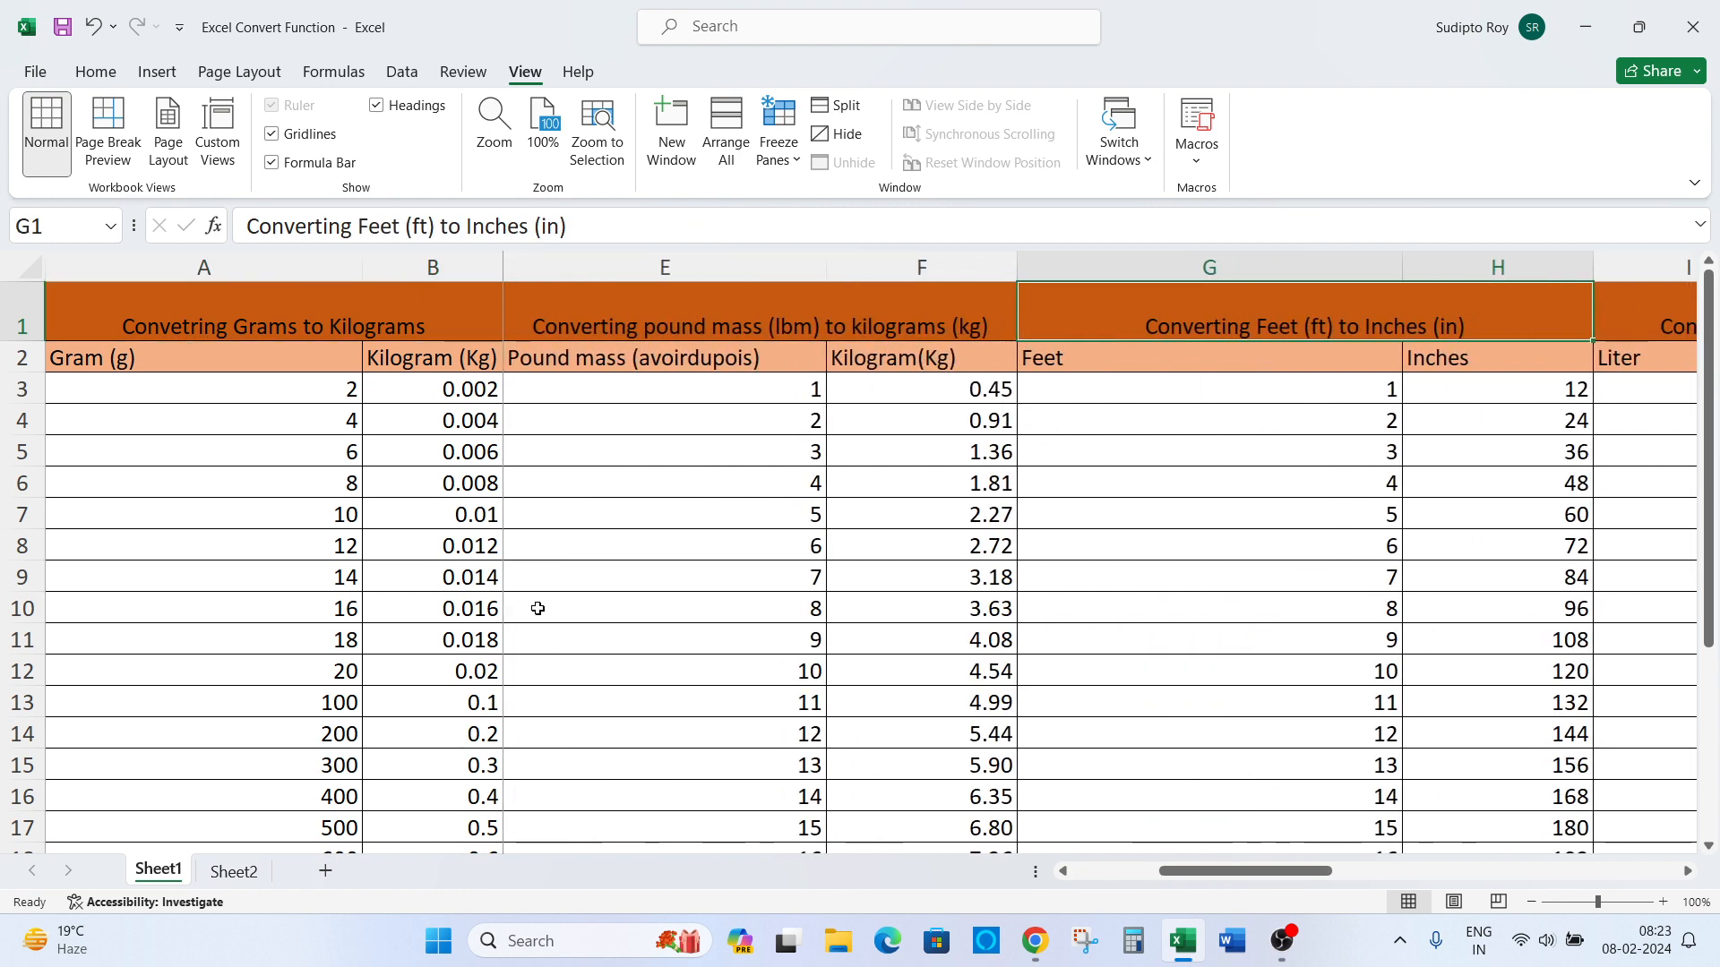
pyautogui.press('Left')
pyautogui.press('Left')
pyautogui.press('Left')
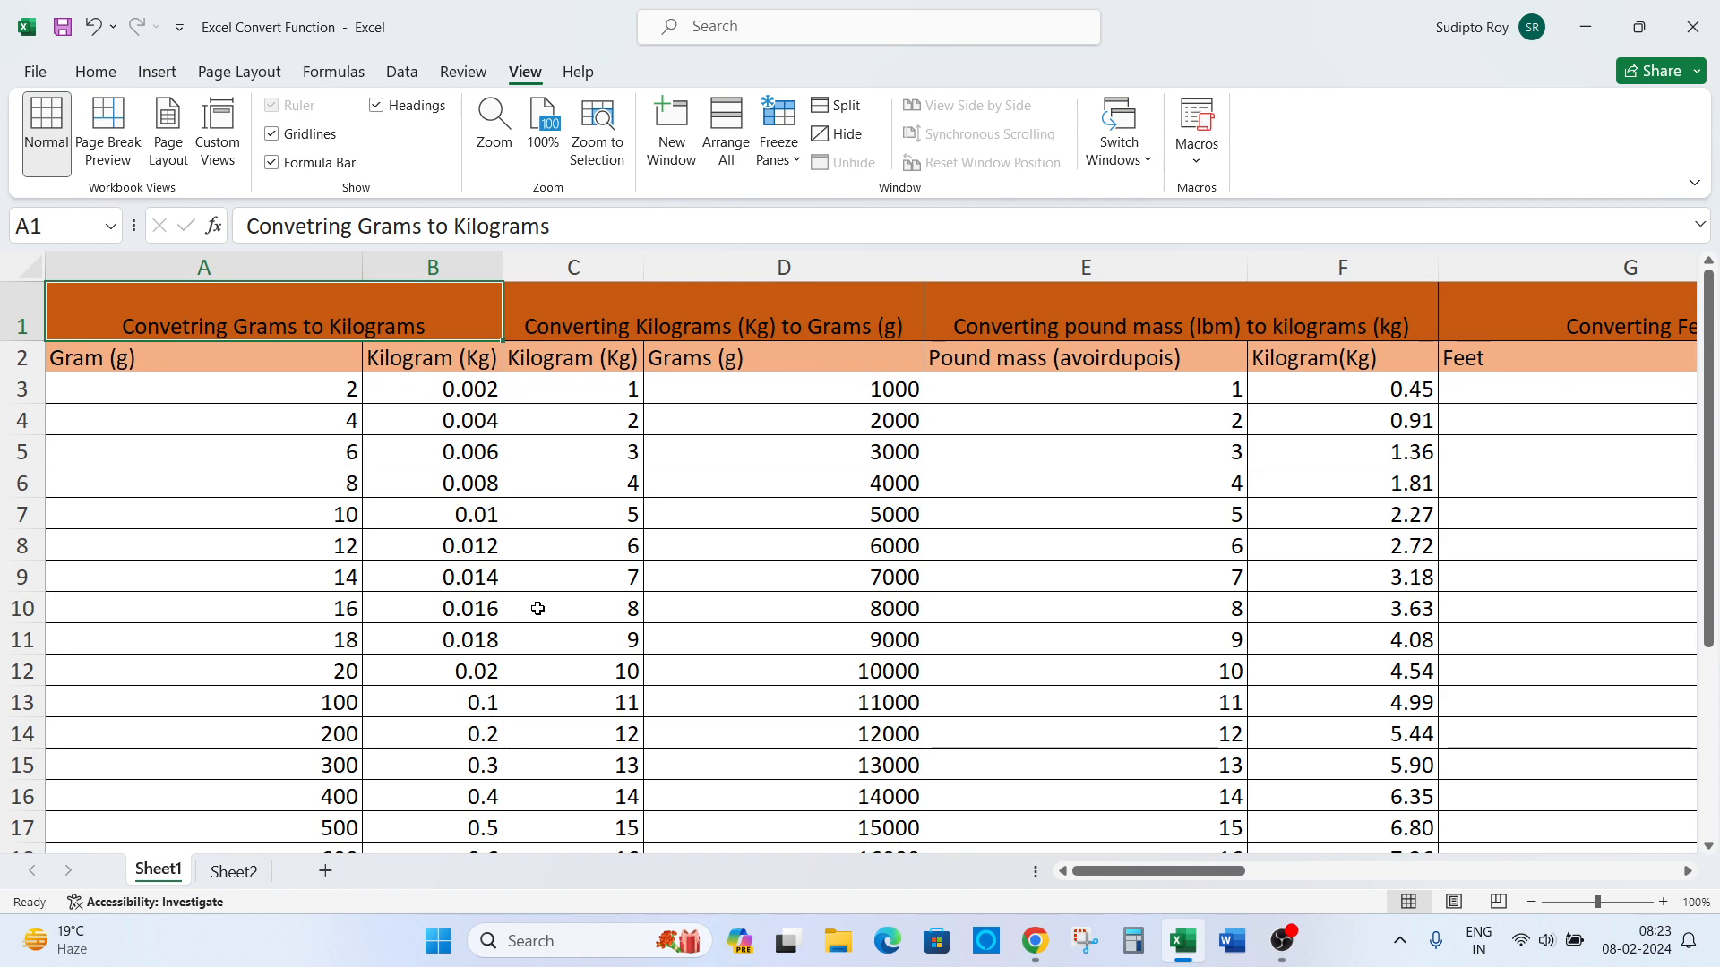
pyautogui.press('Right')
pyautogui.press('Right')
pyautogui.press('Right')
pyautogui.press('Right')
pyautogui.press('Right')
pyautogui.press('Right')
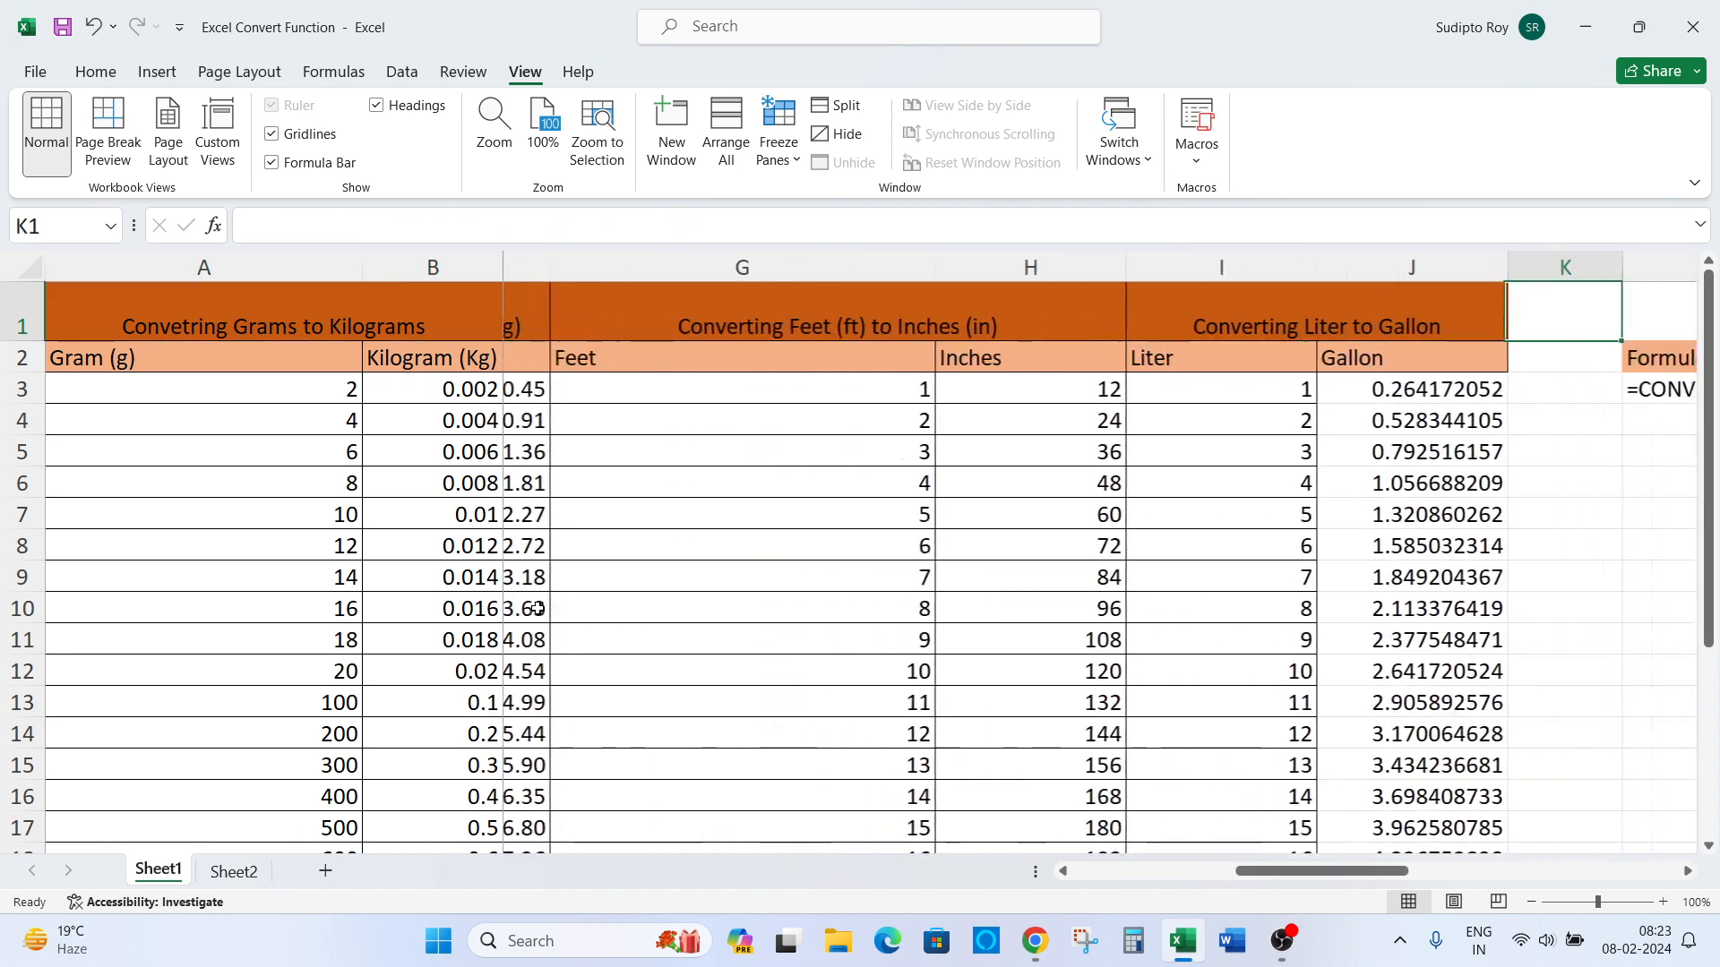
pyautogui.press('Left')
pyautogui.press('Left')
pyautogui.press('Left')
pyautogui.press('Left')
pyautogui.press('Left')
pyautogui.press('Left')
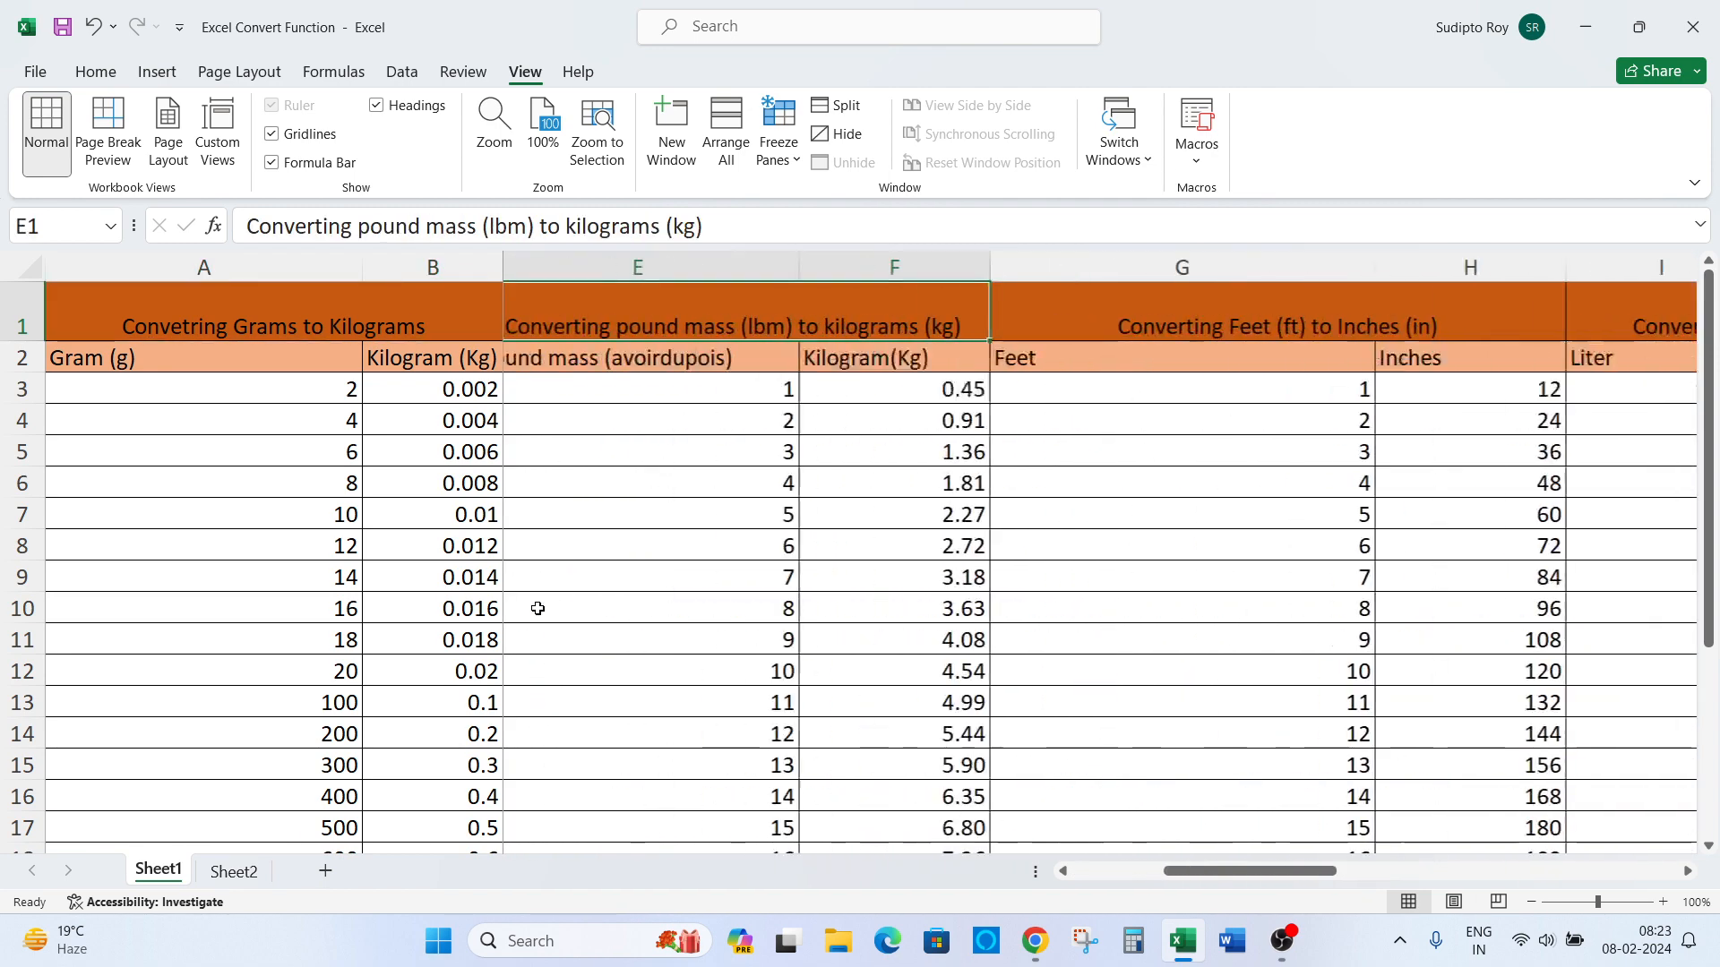
# - Look through the unit headers in row 2 as far as Inches, returning to the grams-to-kilograms title
pyautogui.press('Down')
pyautogui.press('Right')
pyautogui.press('Right')
pyautogui.press('Right')
pyautogui.press('Right')
pyautogui.press('Right')
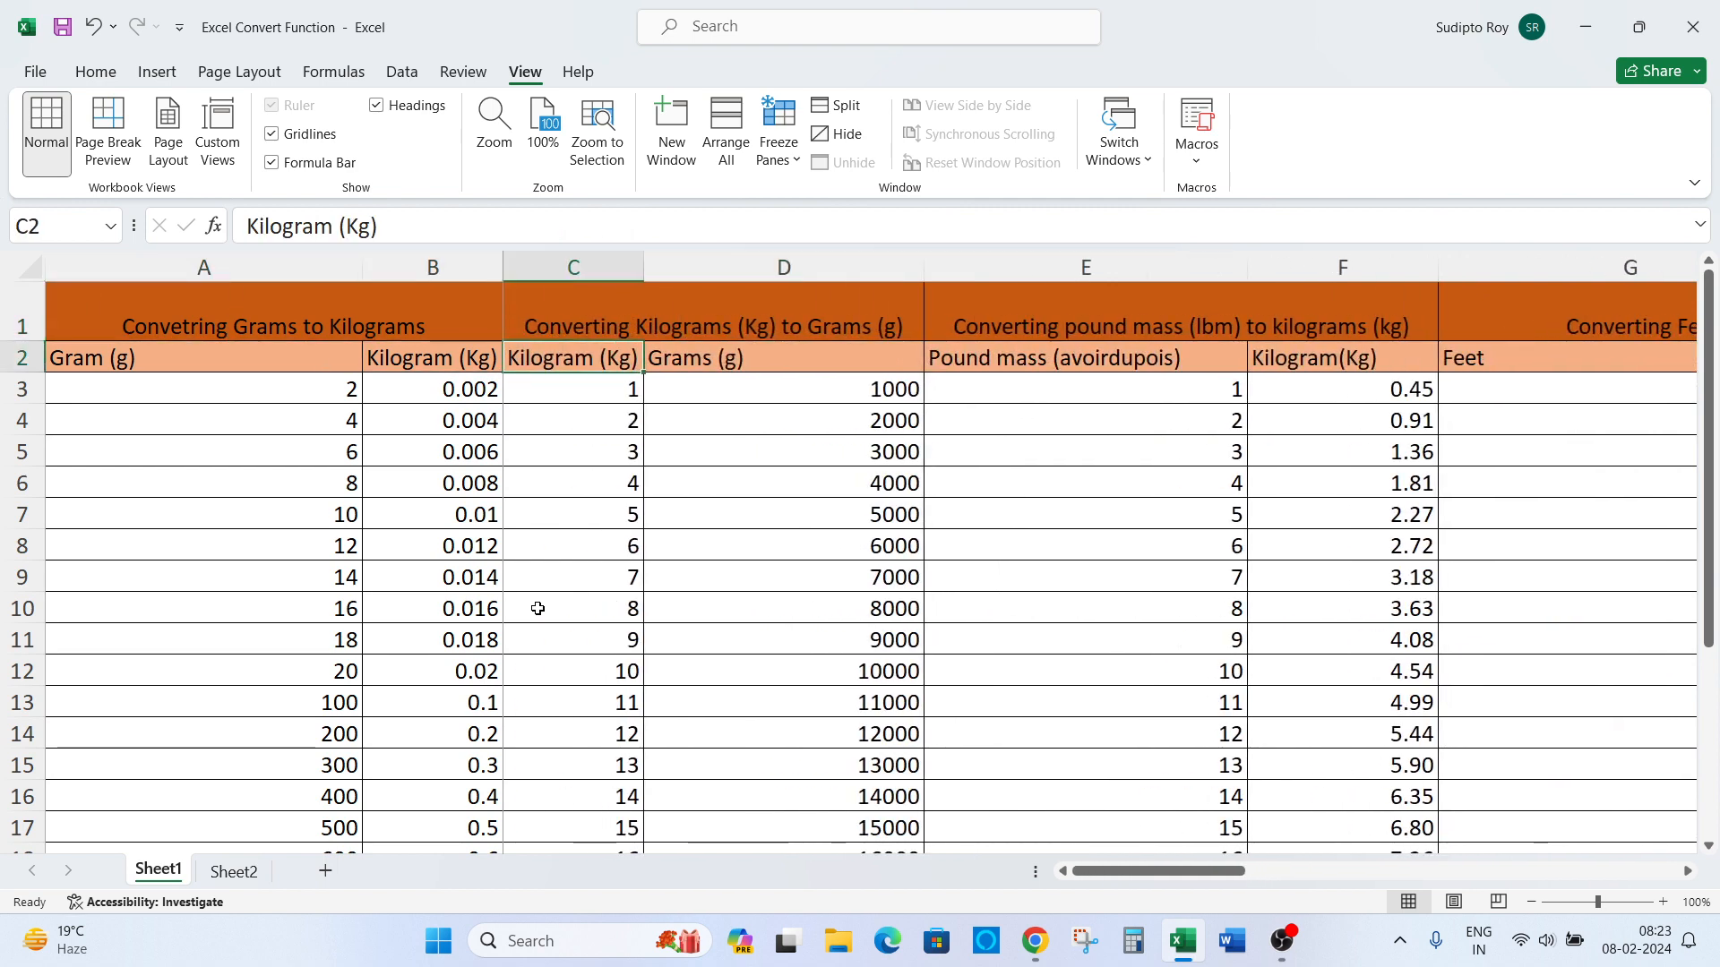
pyautogui.press('Right')
pyautogui.press('Right')
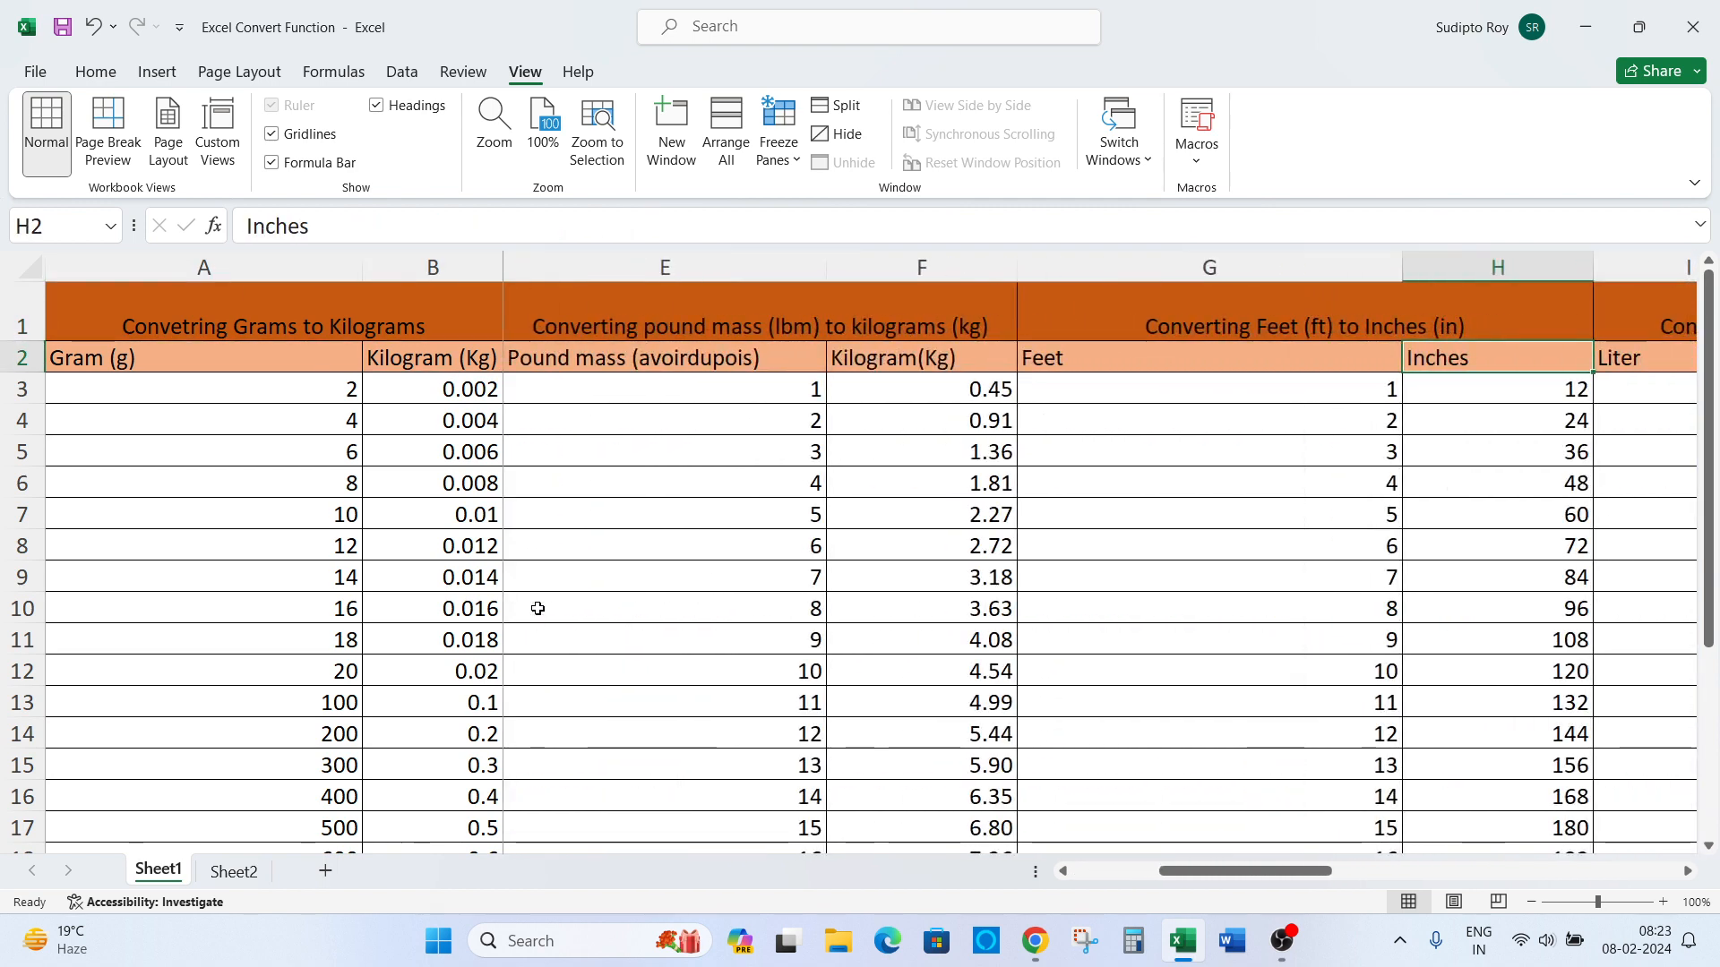
pyautogui.press('Left')
pyautogui.press('Left')
pyautogui.press('Left')
pyautogui.press('Left')
pyautogui.press('Left')
pyautogui.press('Left')
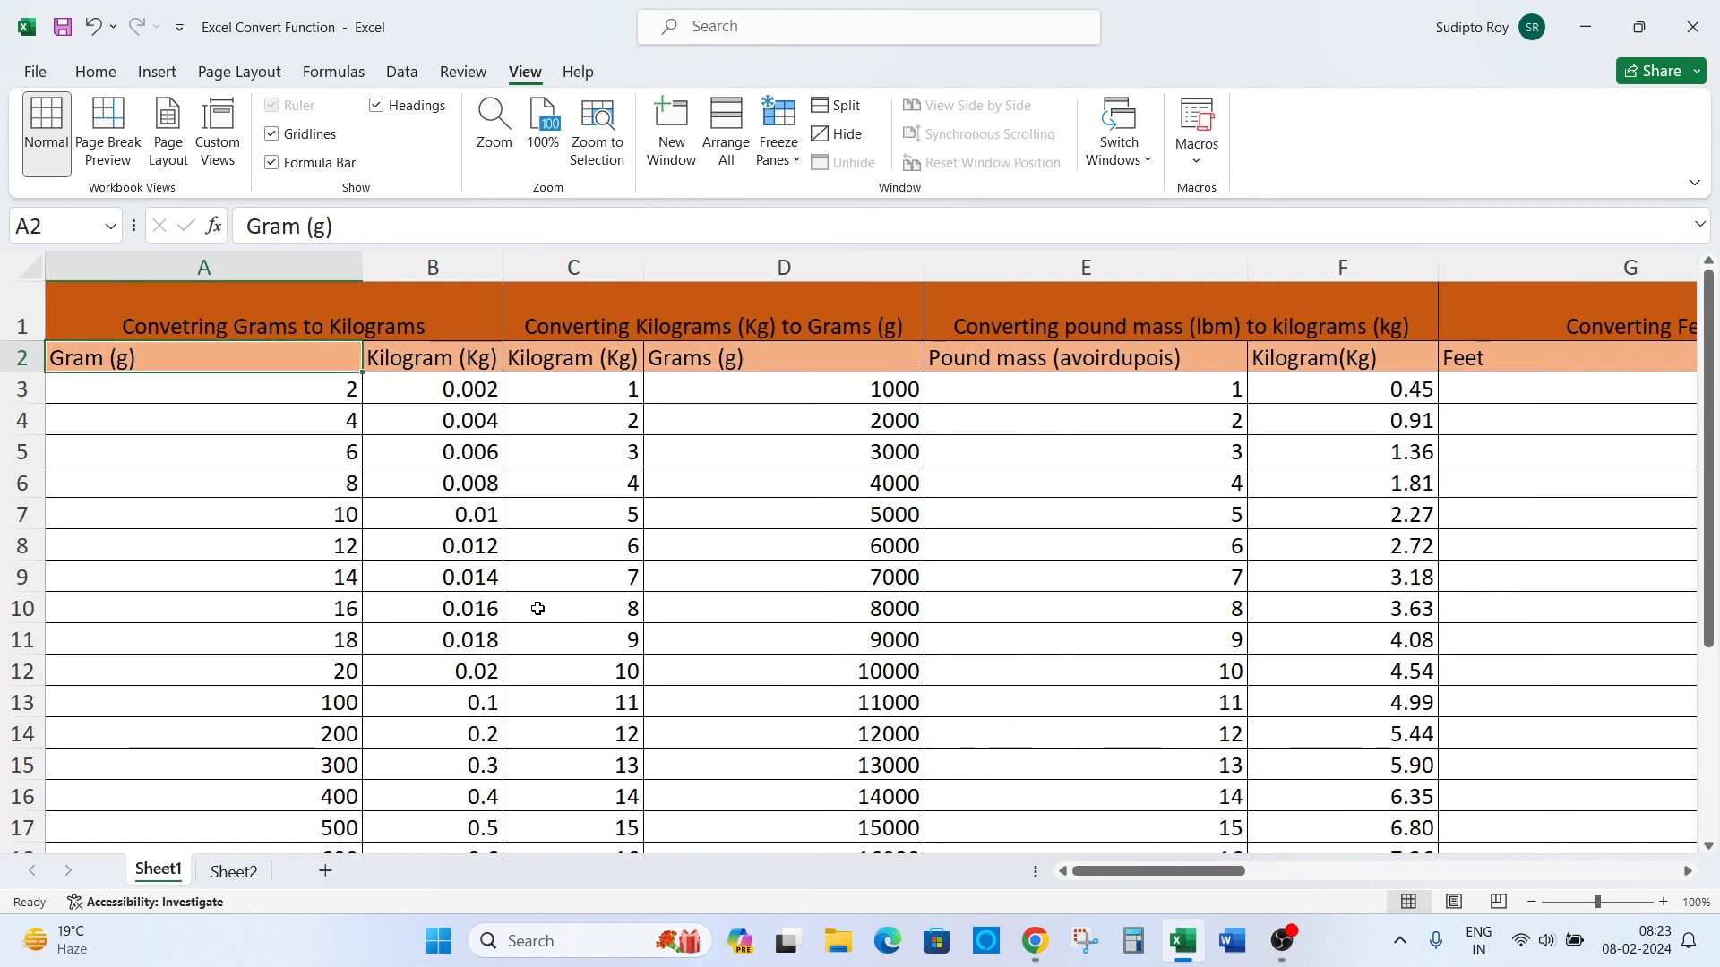
pyautogui.press('Up')
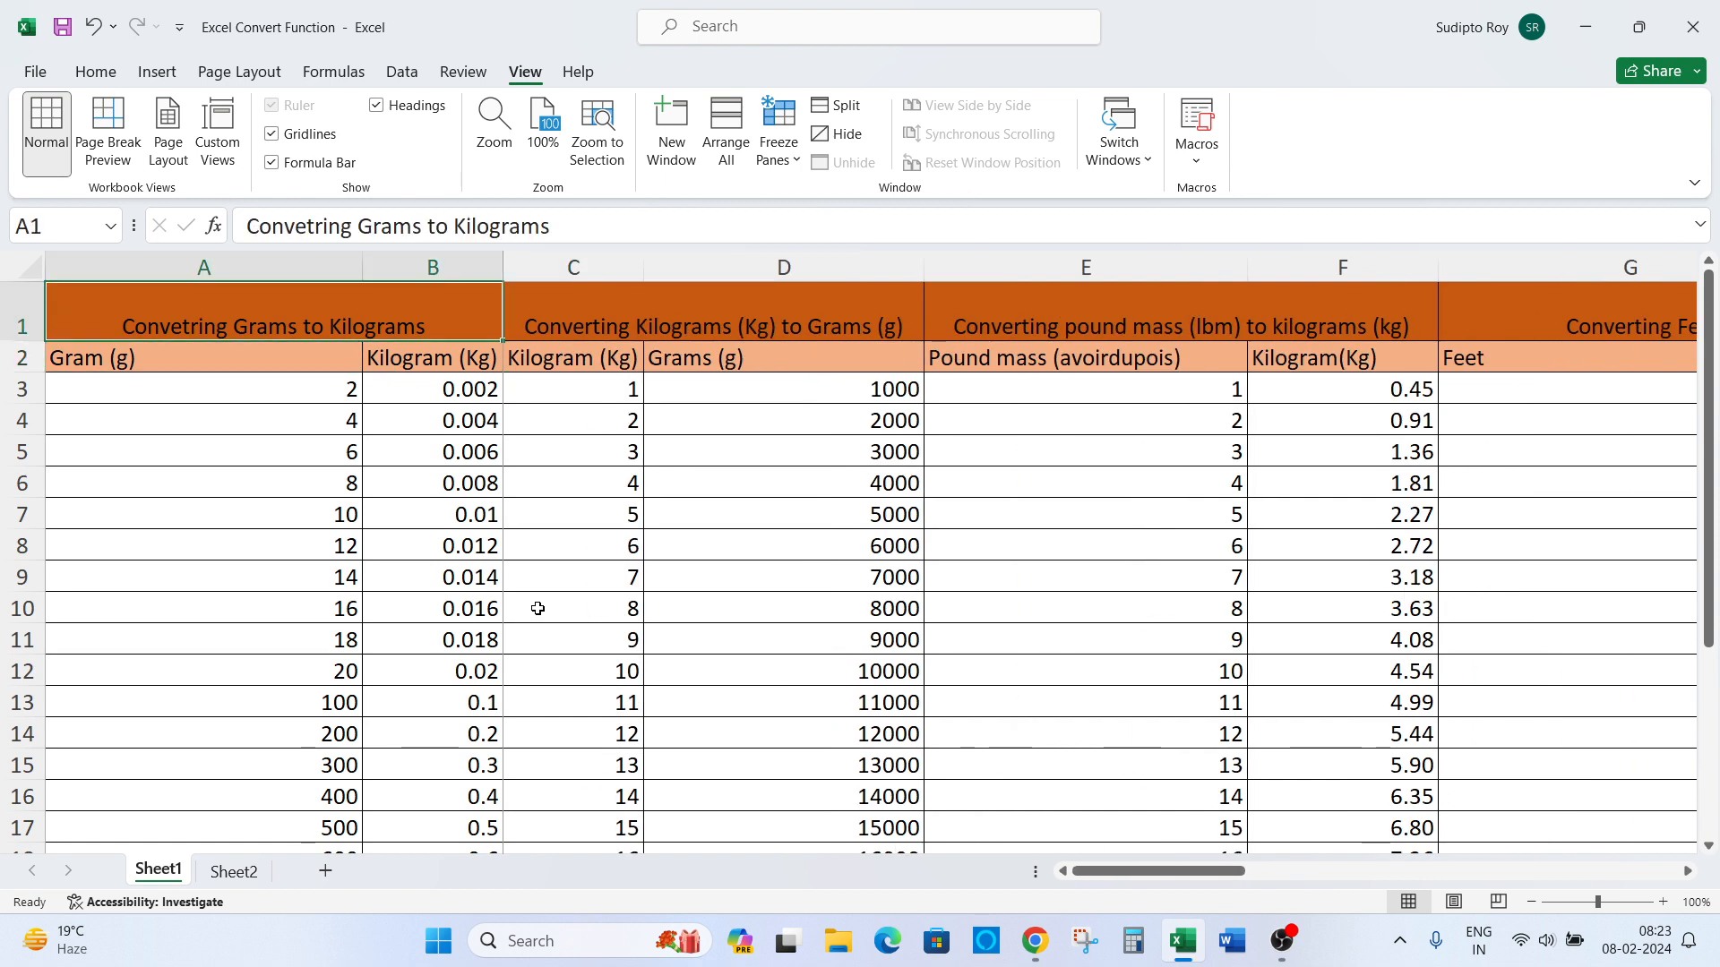
# - Examine the row 2 headers from Gram across to the Formula1 column, and return to the Gram header
pyautogui.press('Down')
pyautogui.press('Right')
pyautogui.press('Right')
pyautogui.press('Right')
pyautogui.press('Right')
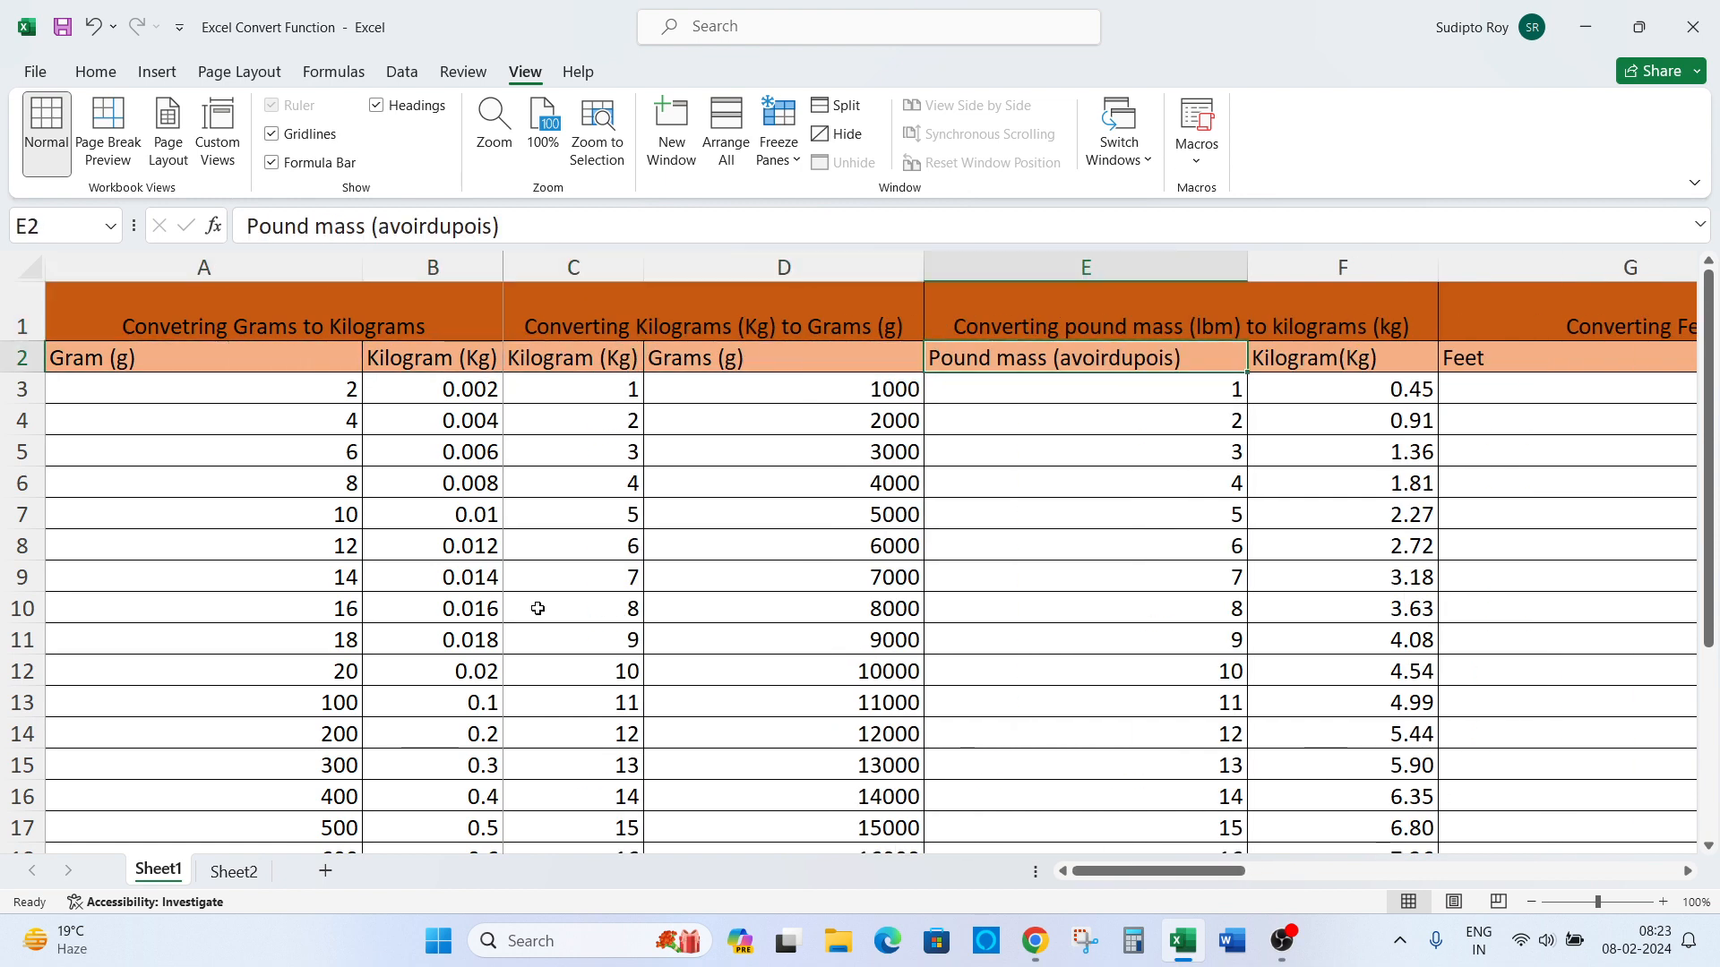
pyautogui.press('Right')
pyautogui.press('Right')
pyautogui.press('Right')
pyautogui.press('Right')
pyautogui.press('Right')
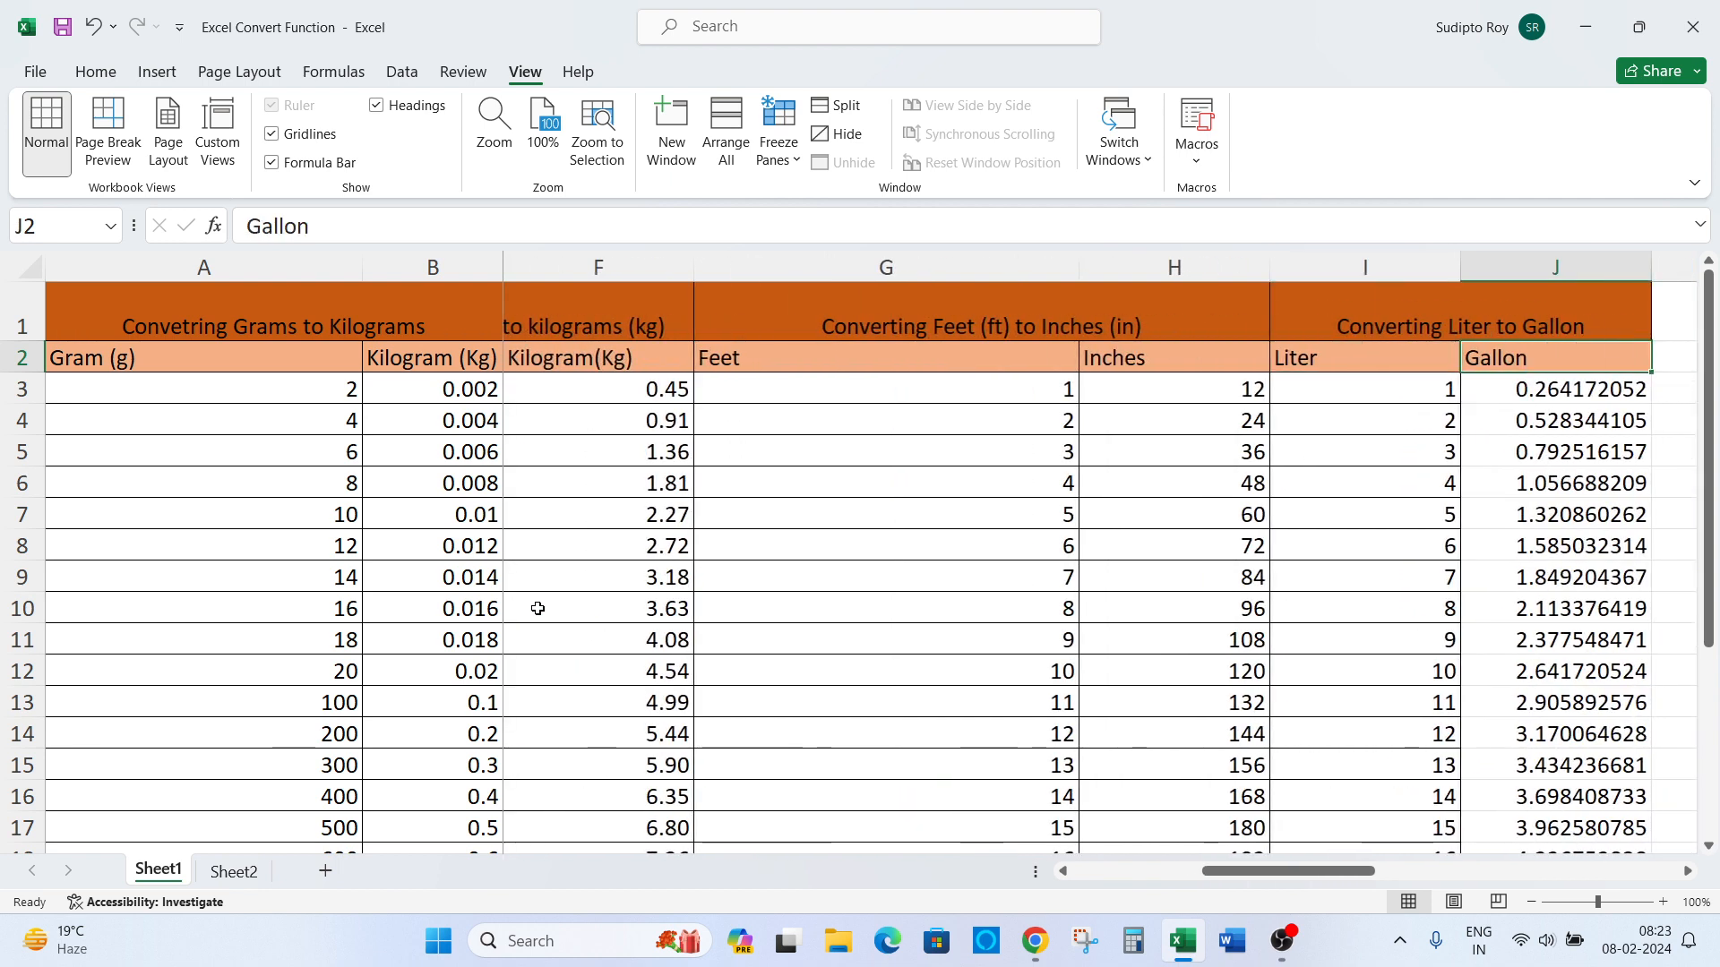
pyautogui.press('Right')
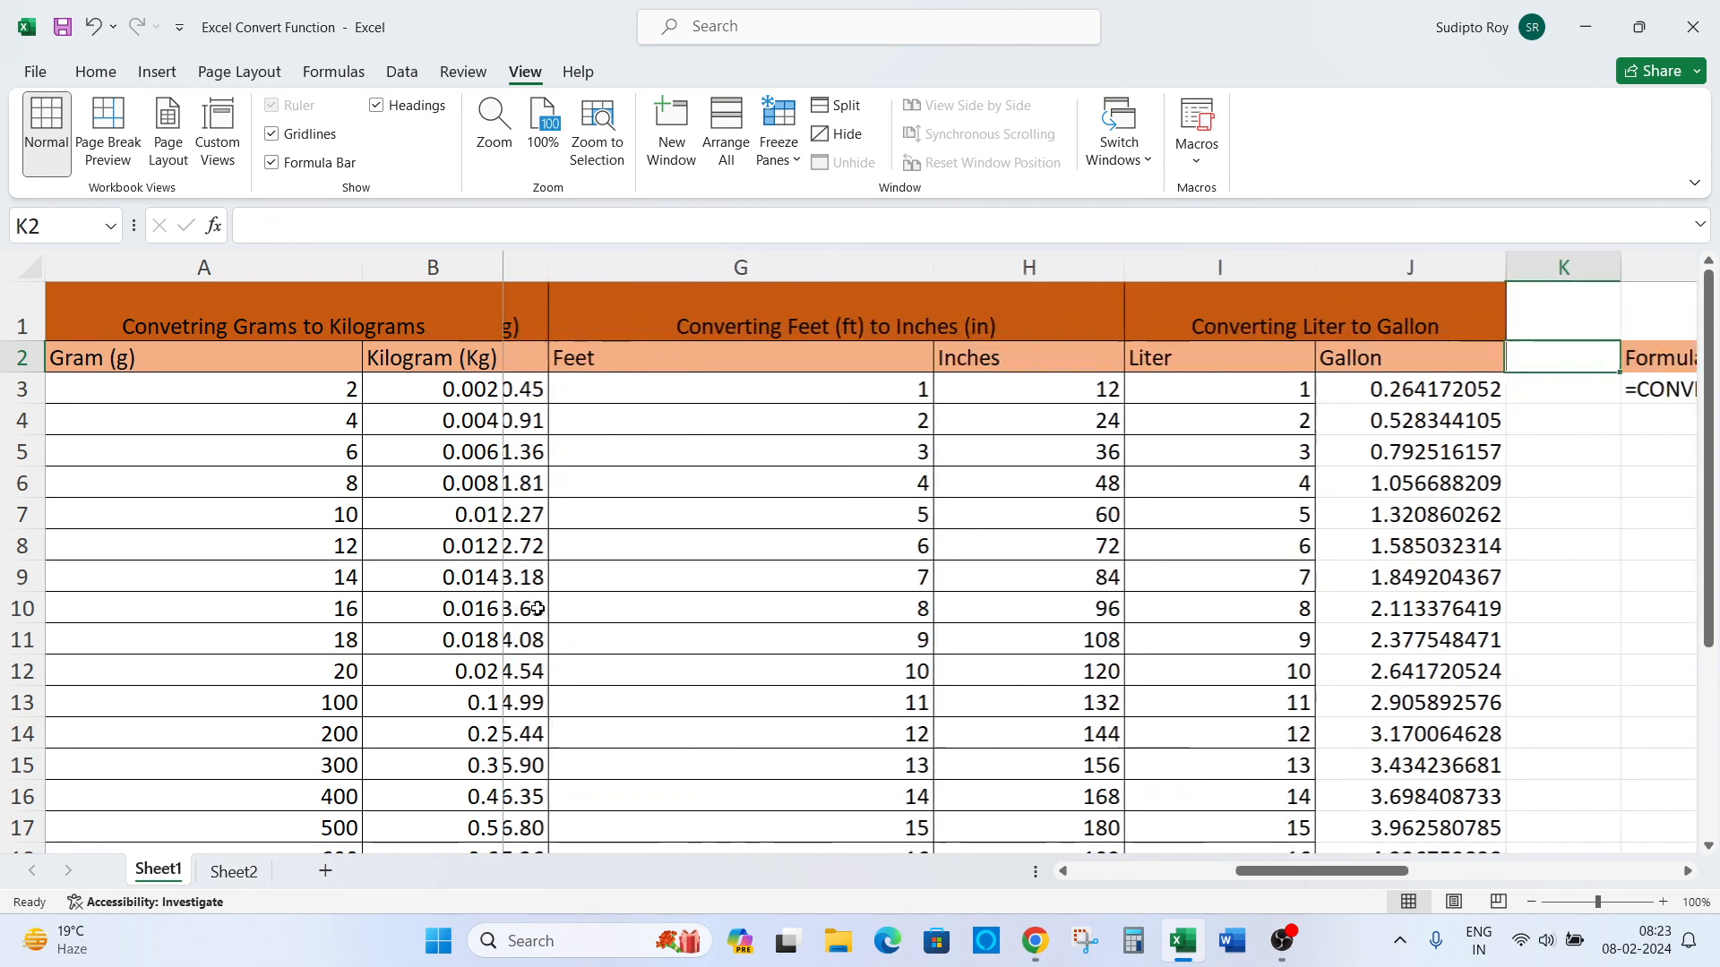
pyautogui.press('Right')
pyautogui.hotkey('ctrl', 'Left')
pyautogui.hotkey('ctrl', 'Left')
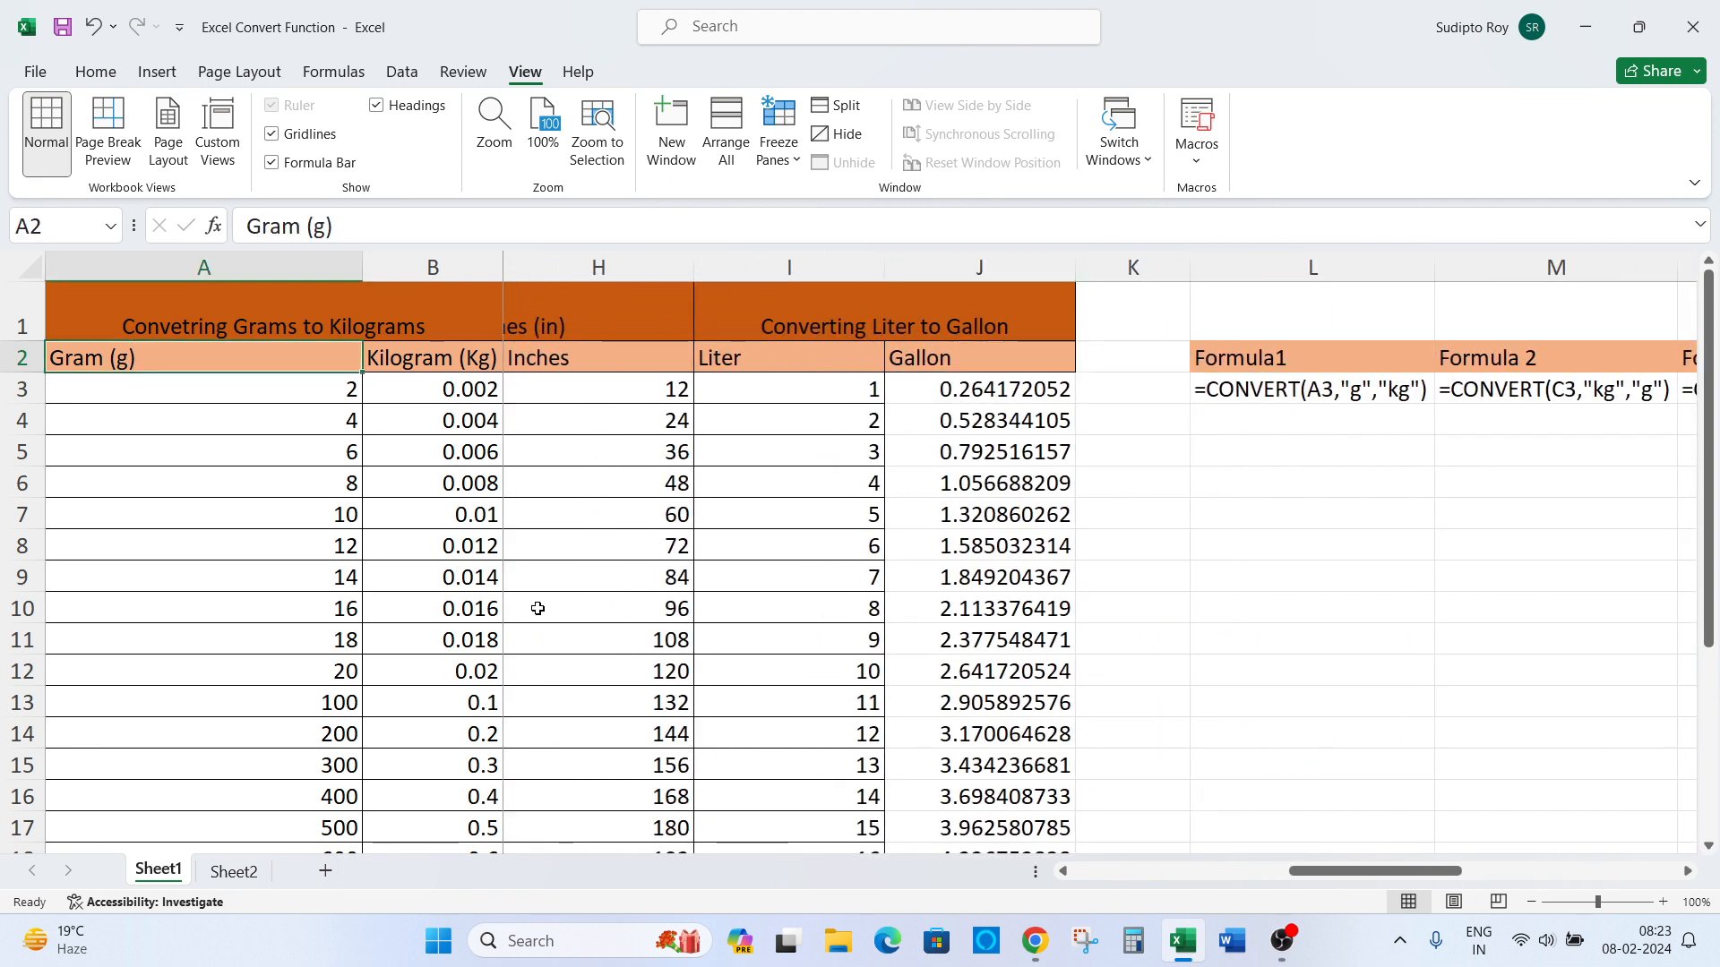
# - Examine the row 2 unit headers from Kilogram in column B to Gallon in column J
pyautogui.press('Right')
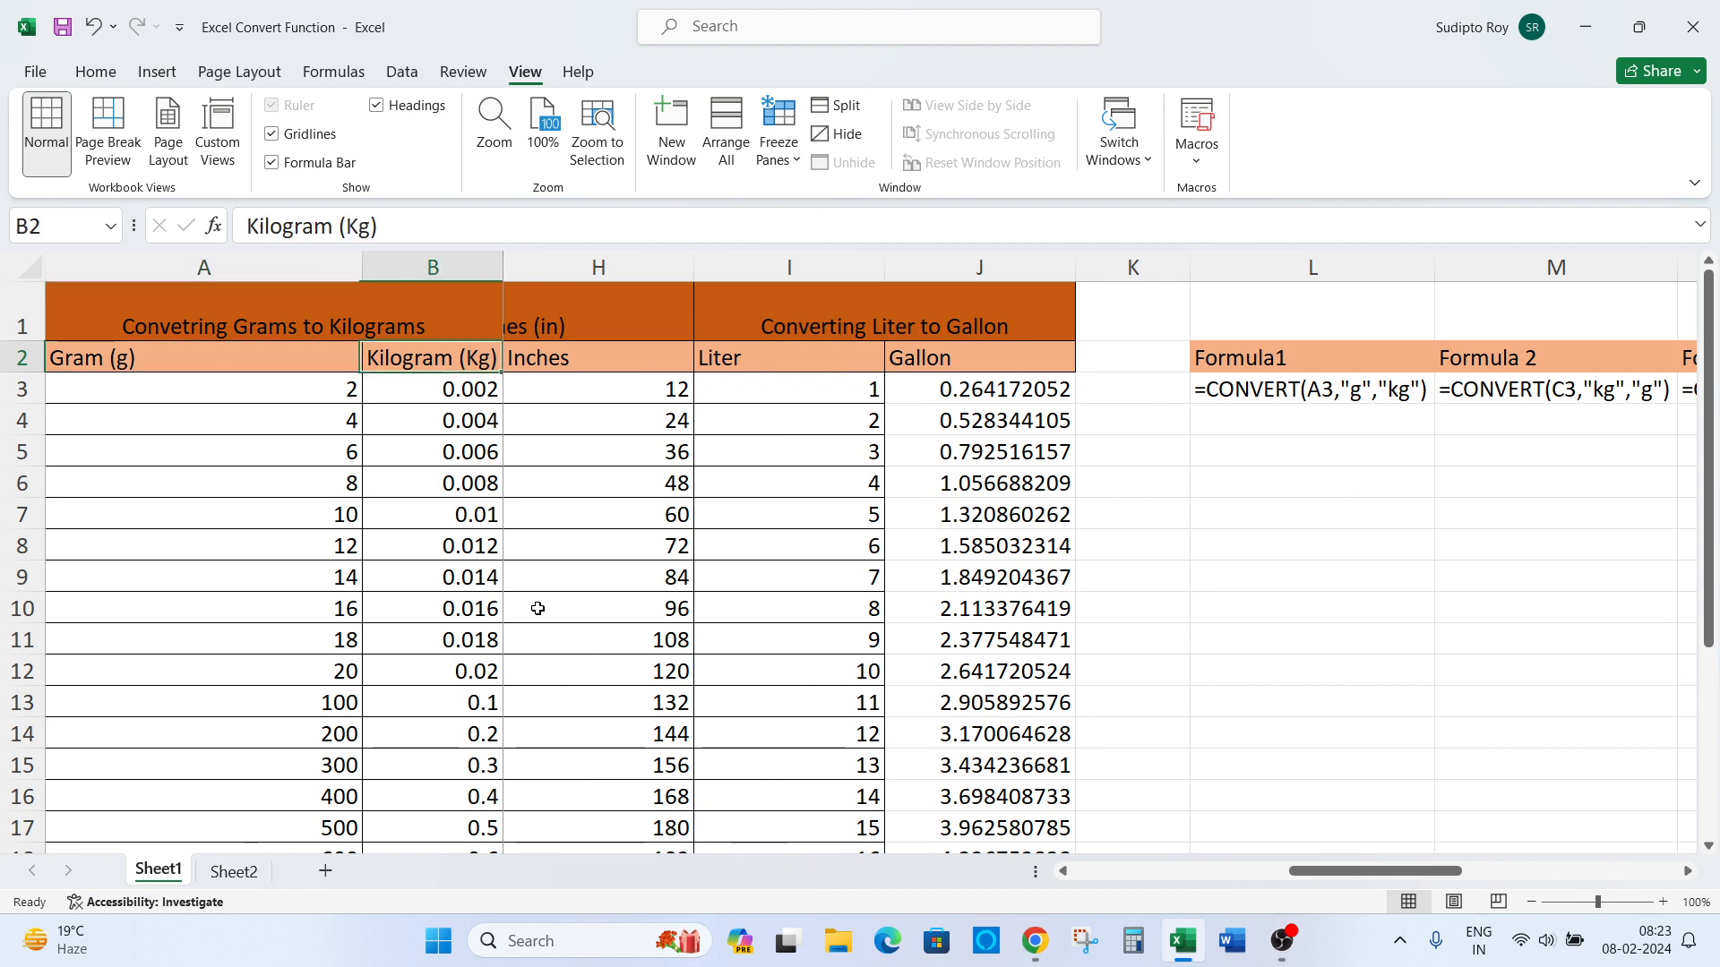
pyautogui.press('Right')
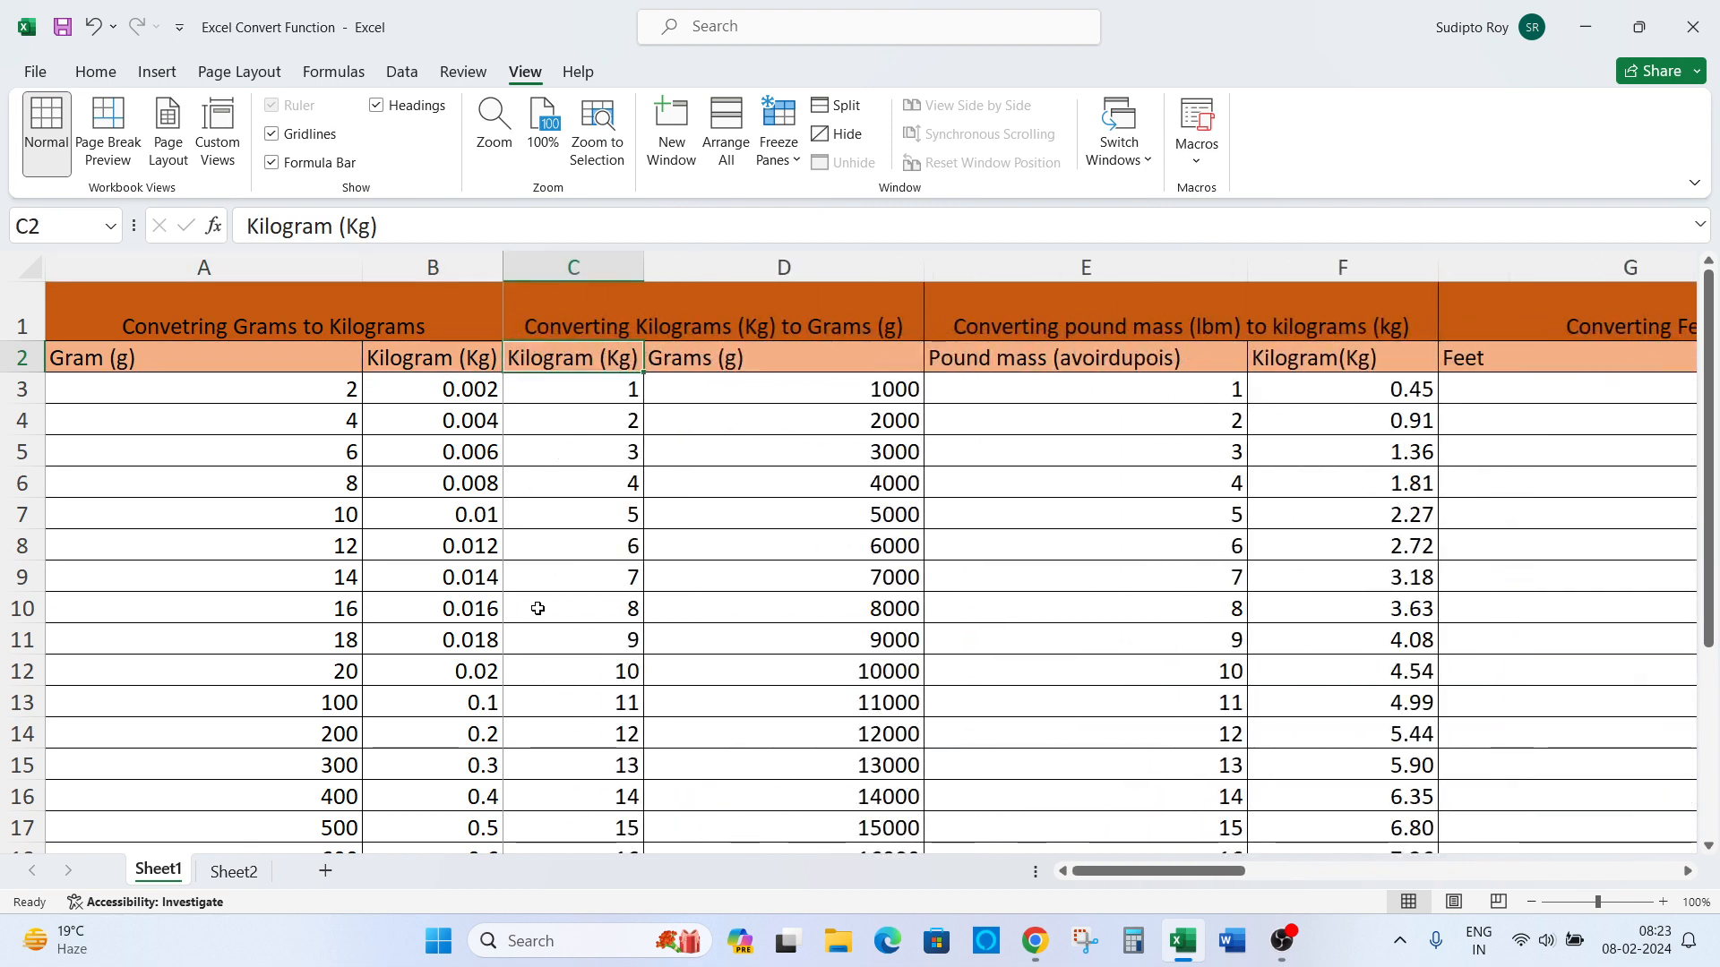
pyautogui.press('Right')
pyautogui.press('Right')
pyautogui.press('Right')
pyautogui.press('Right')
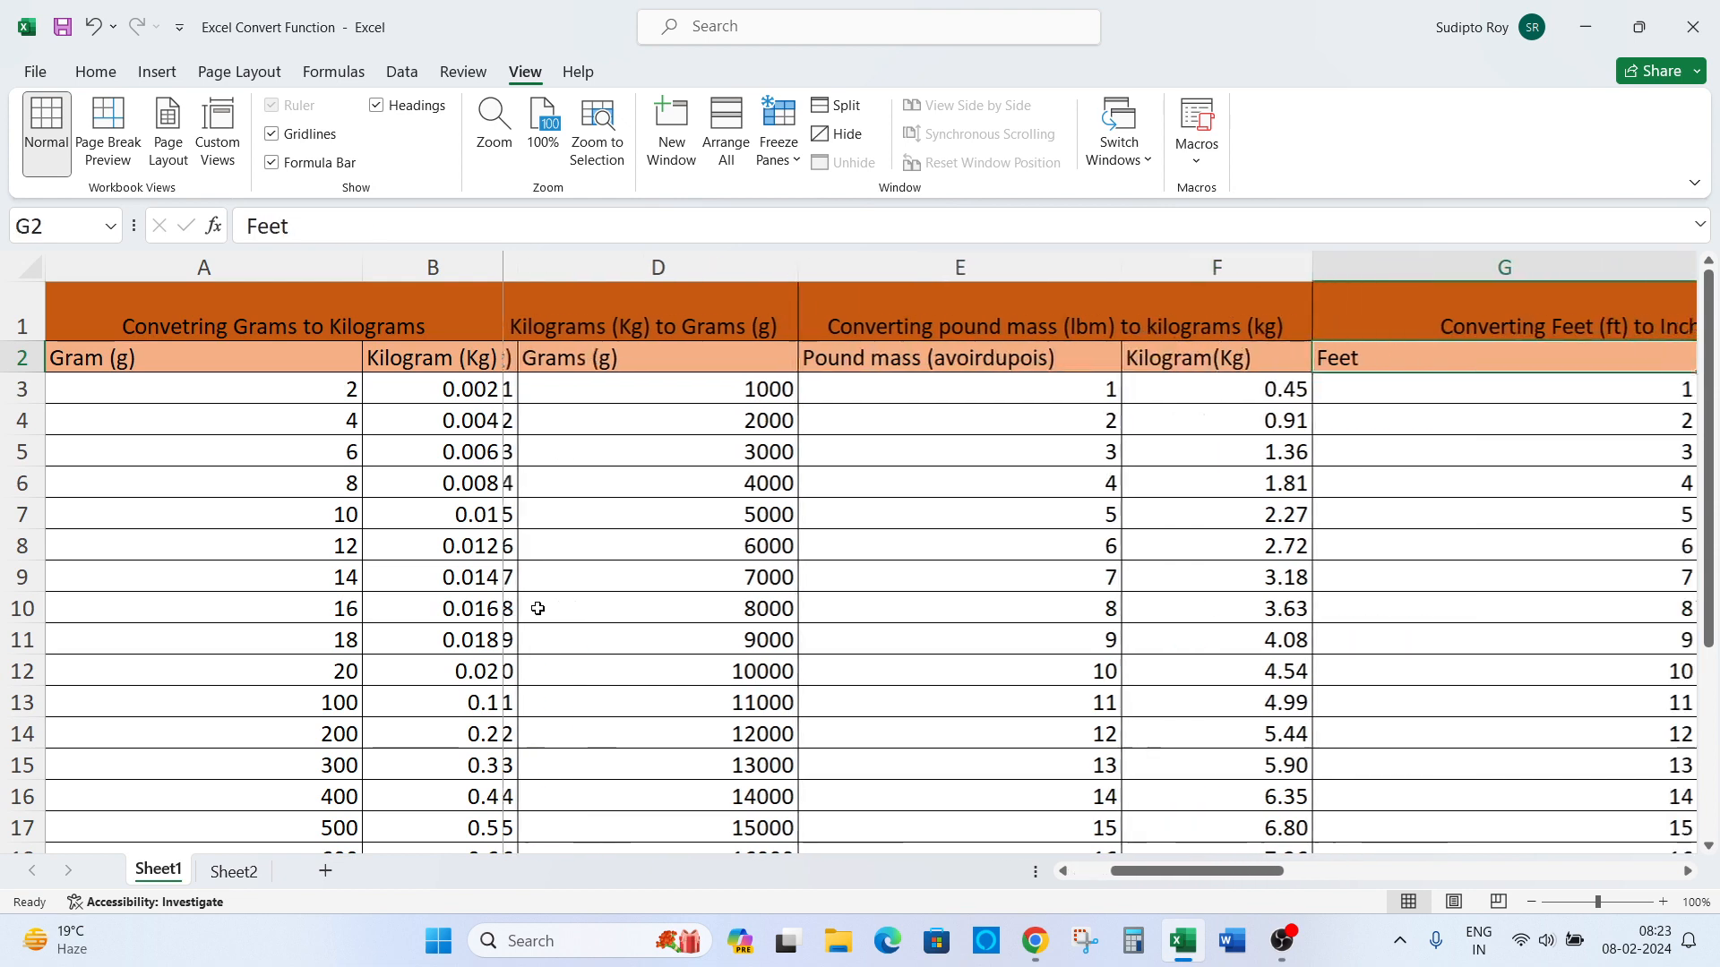
pyautogui.press('Right')
pyautogui.press('Right')
pyautogui.press('Left')
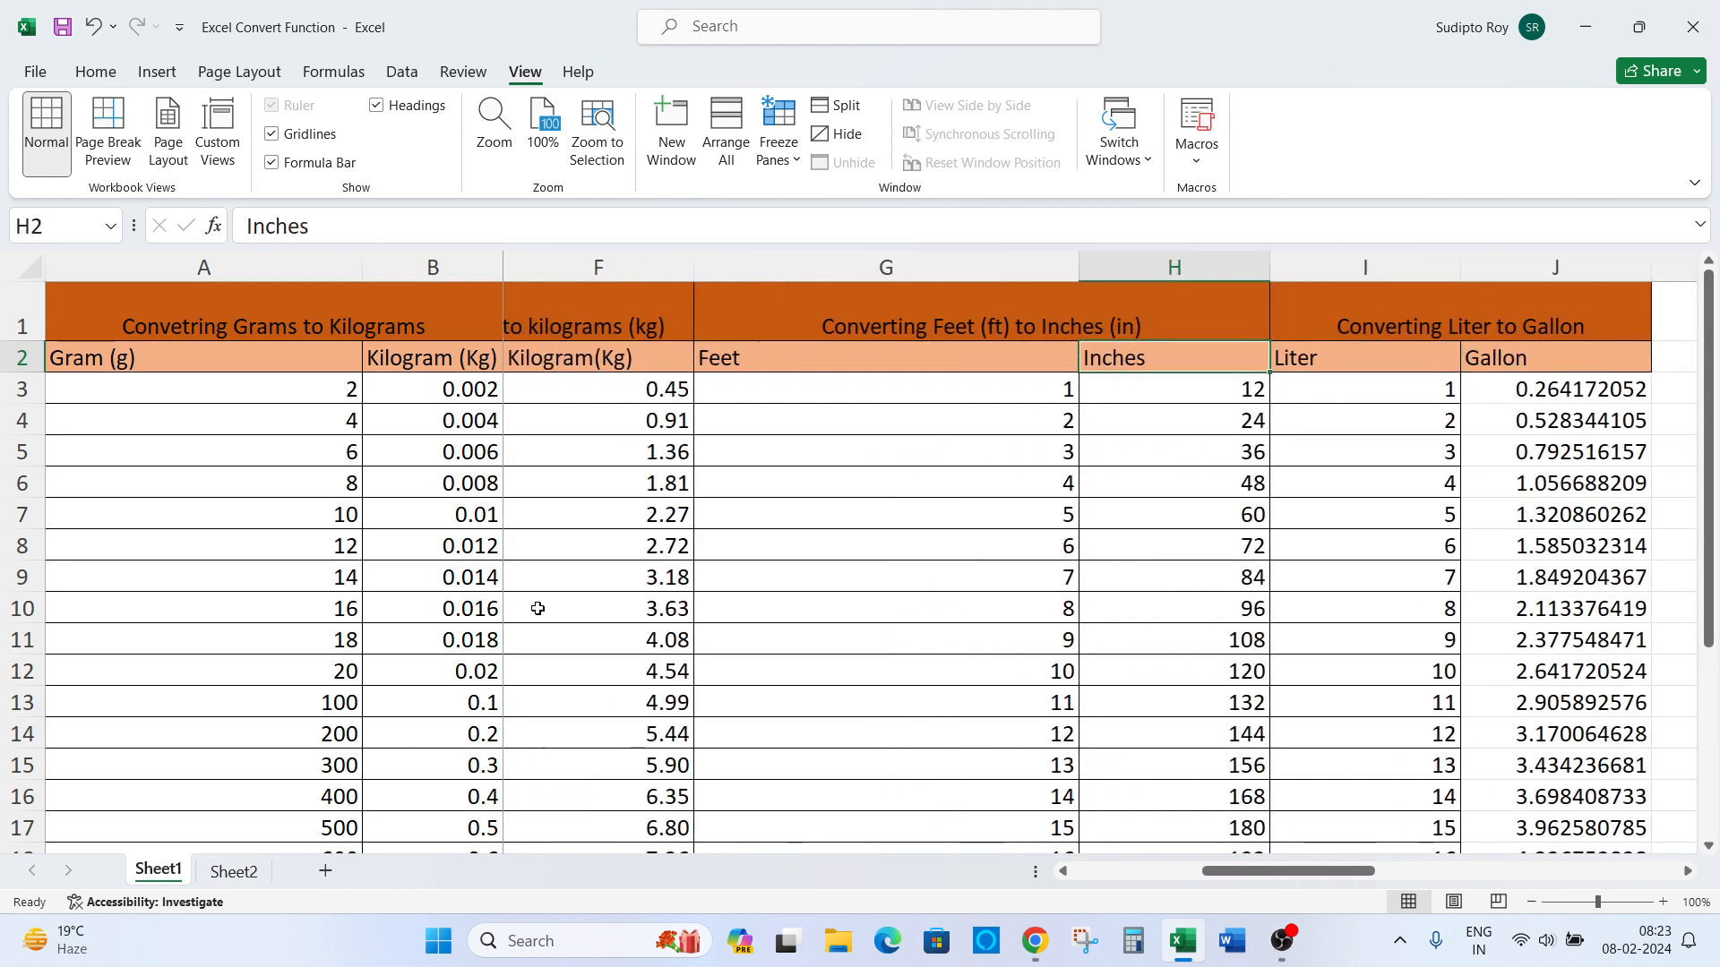
pyautogui.press('Left')
pyautogui.press('Right')
pyautogui.press('Right')
pyautogui.press('Right')
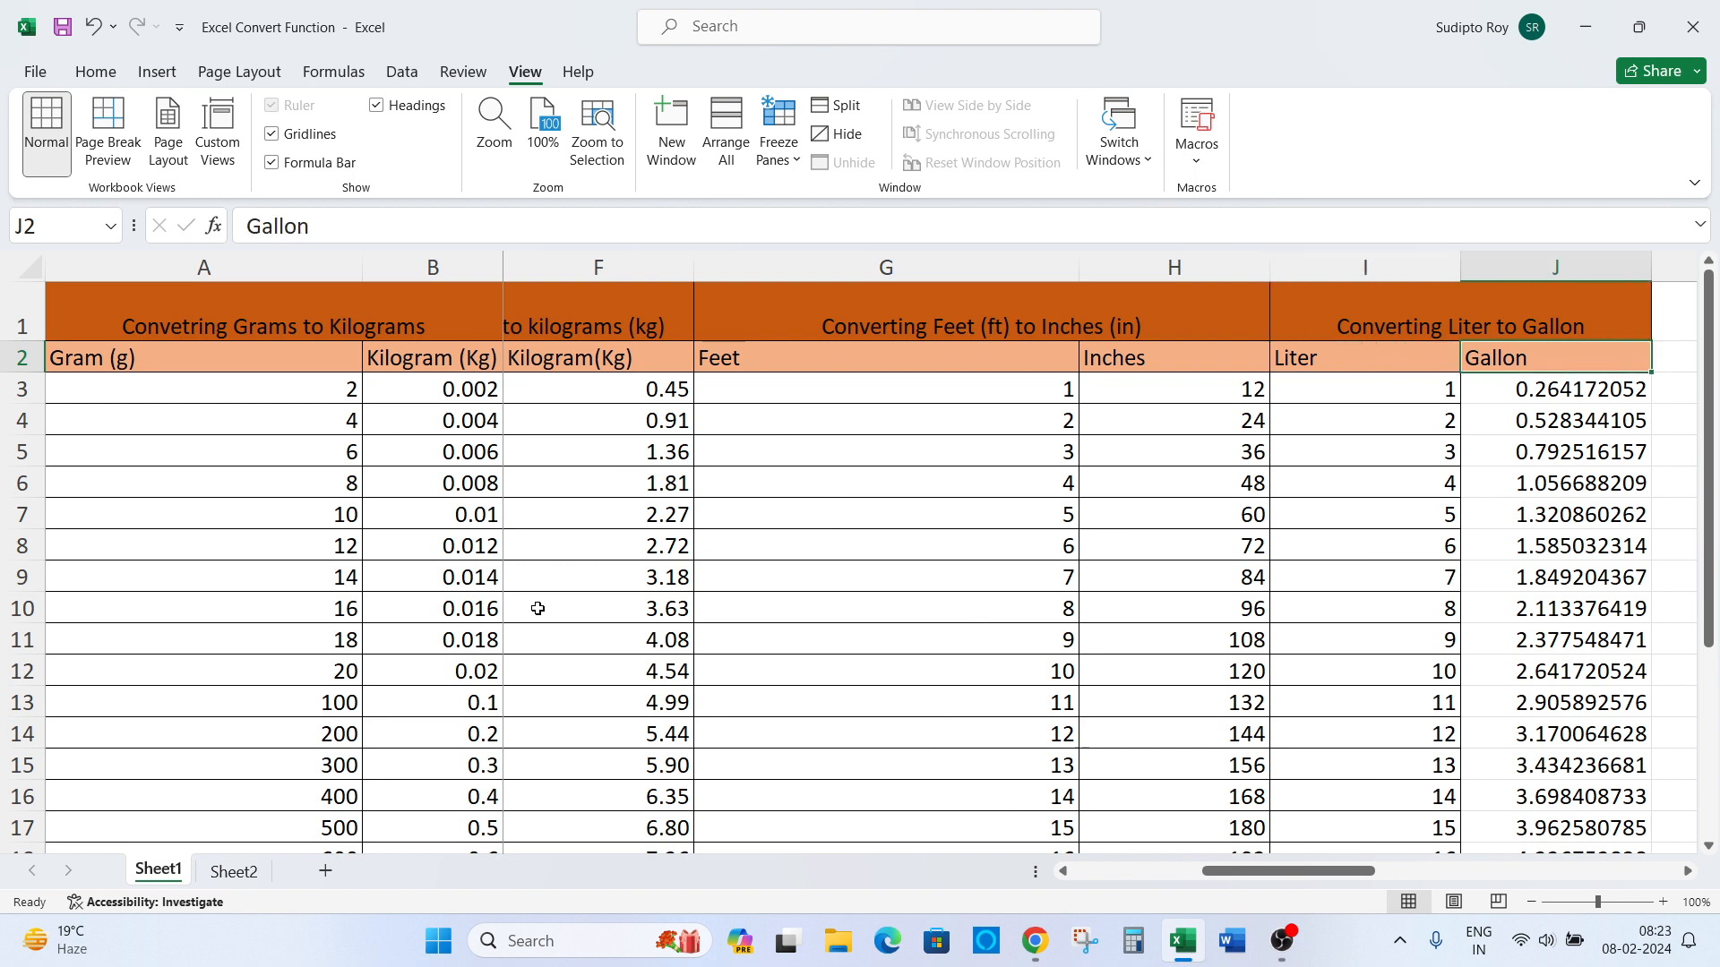
# - Examine the grams-to-kilograms table's title, its Gram header and the first gram value in A3
pyautogui.press('Left')
pyautogui.press('Left')
pyautogui.press('Left')
pyautogui.press('Left')
pyautogui.press('Left')
pyautogui.press('Left')
pyautogui.press('Left')
pyautogui.press('Left')
pyautogui.press('Left')
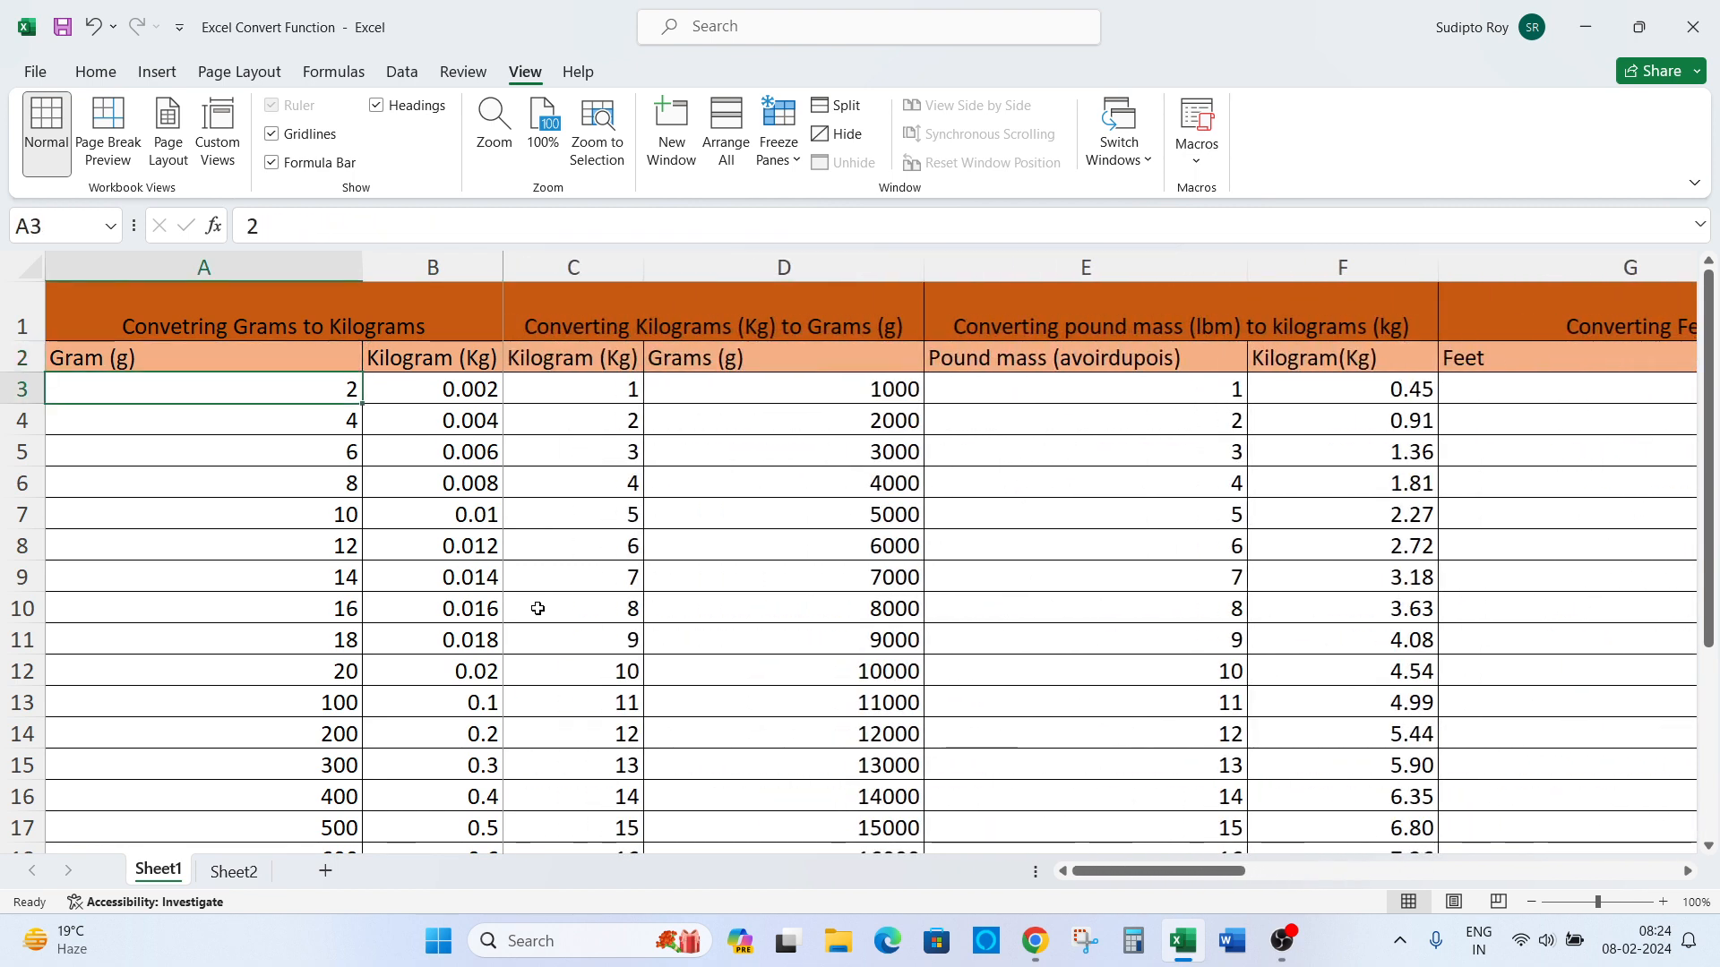
pyautogui.press('Down')
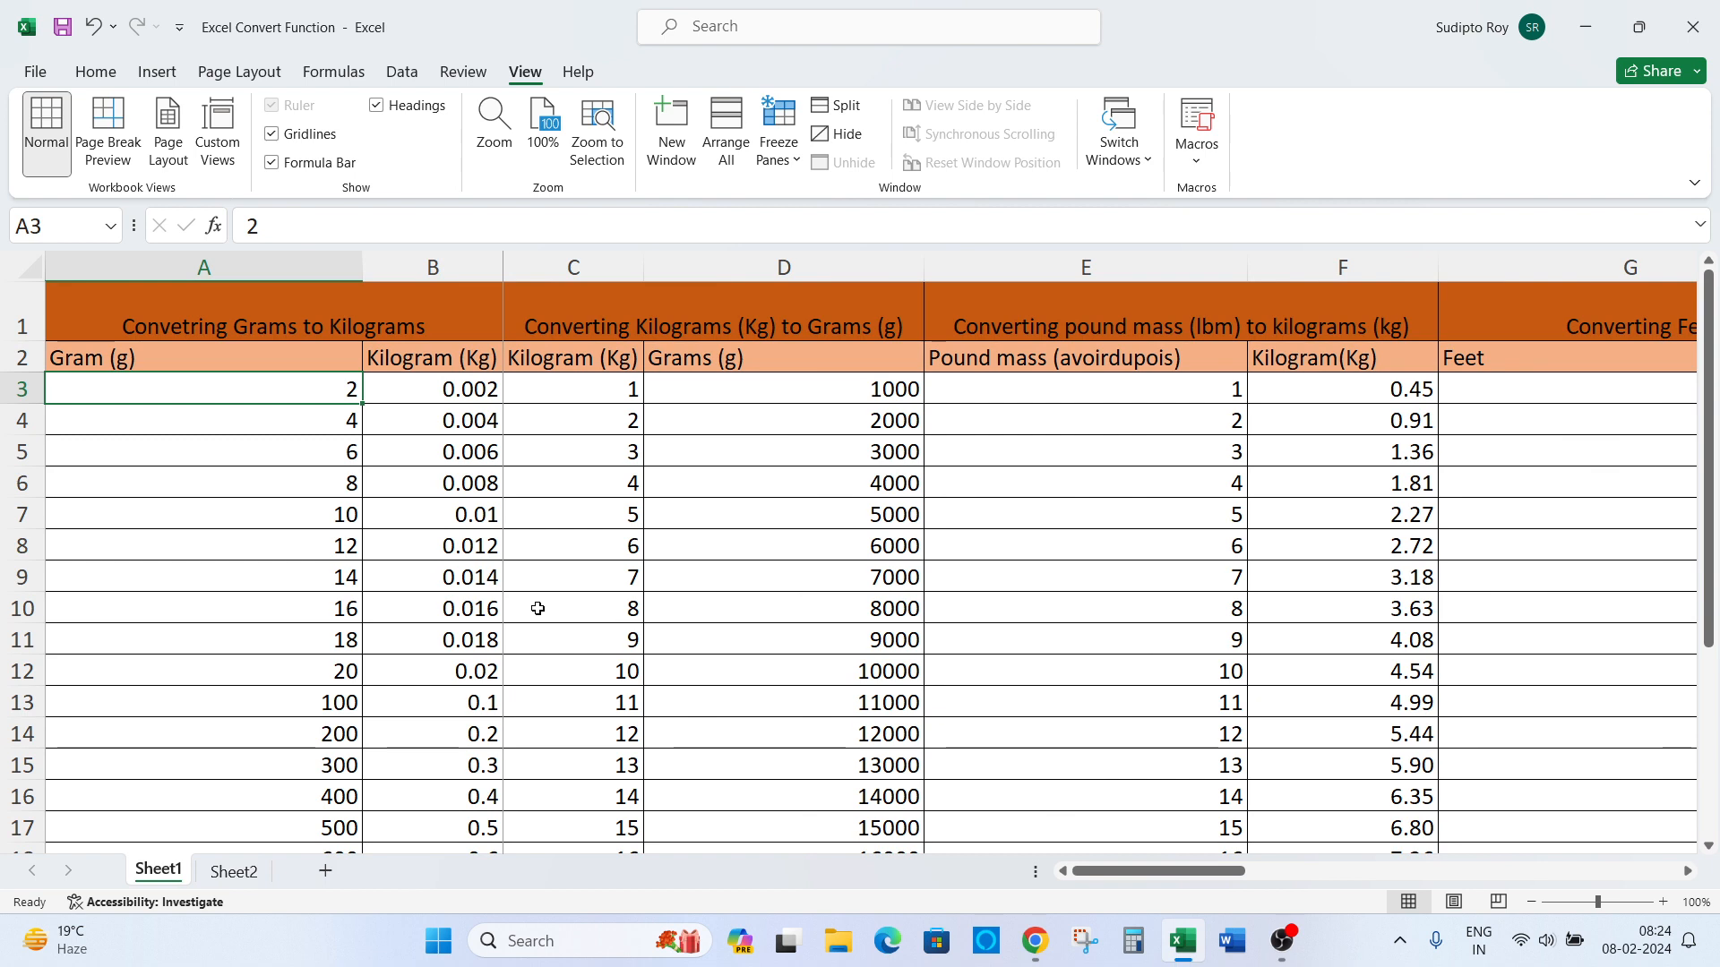
pyautogui.press('Up')
pyautogui.press('Up')
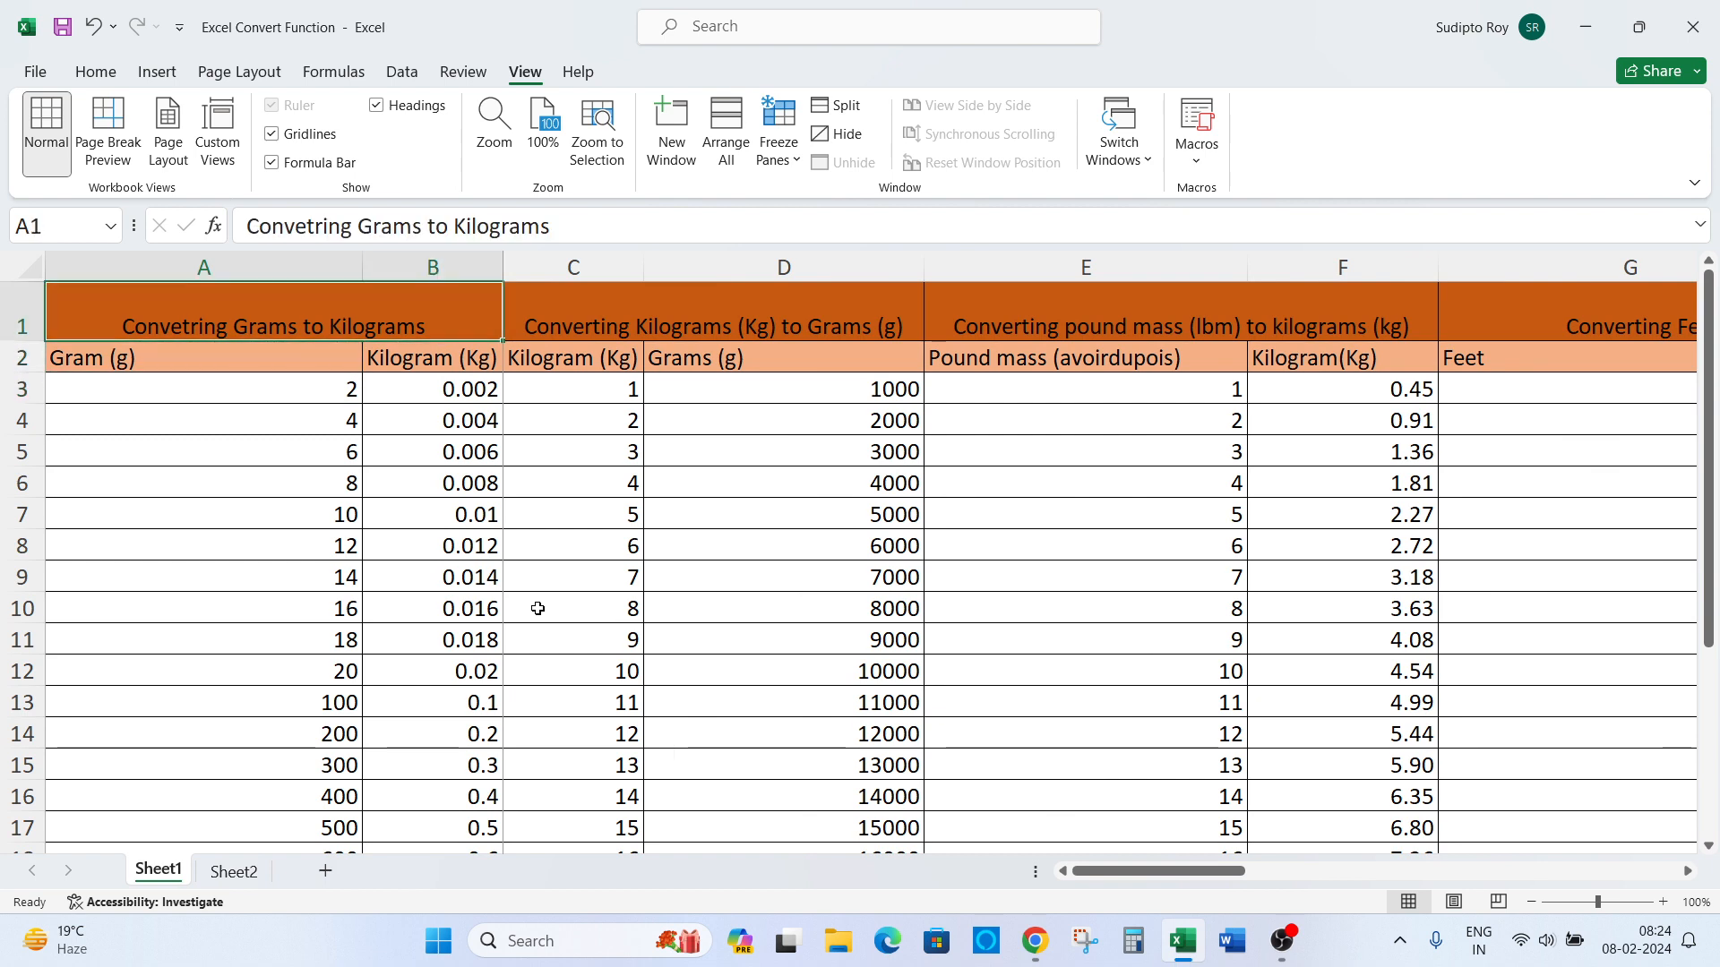
pyautogui.press('Down')
pyautogui.press('Up')
pyautogui.press('Down')
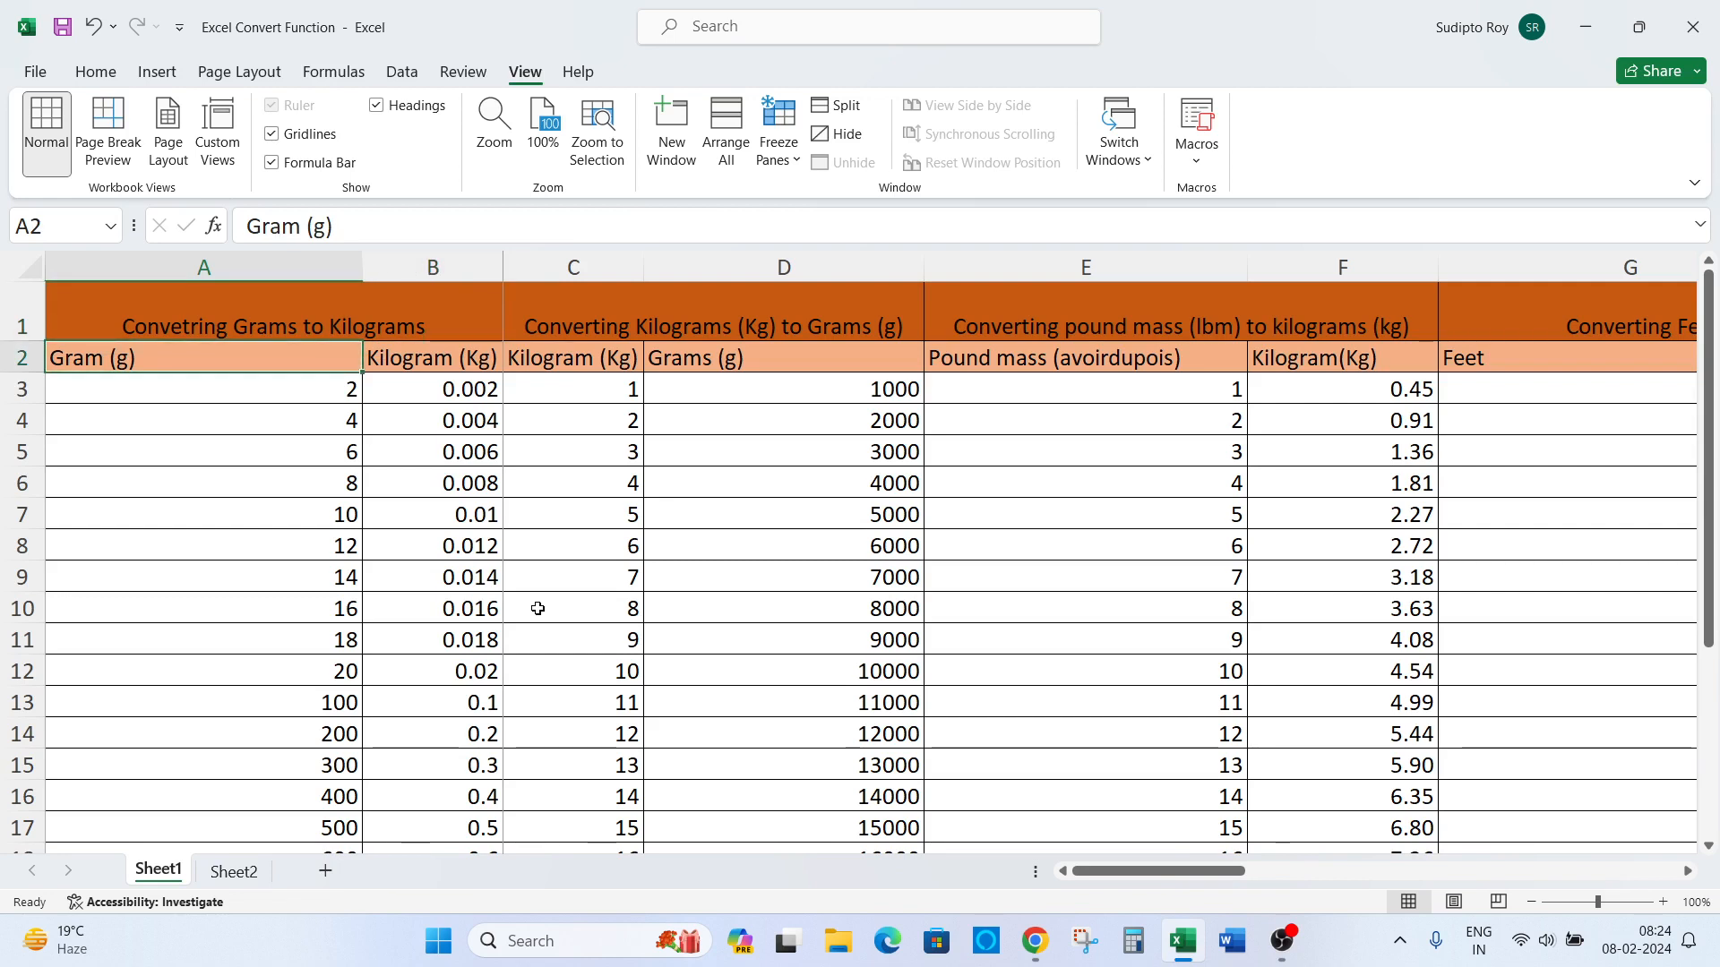
# - Review each table's source and target unit headers through Gallon, including the pound mass title in E1, and return to the Gram header
pyautogui.press('Right')
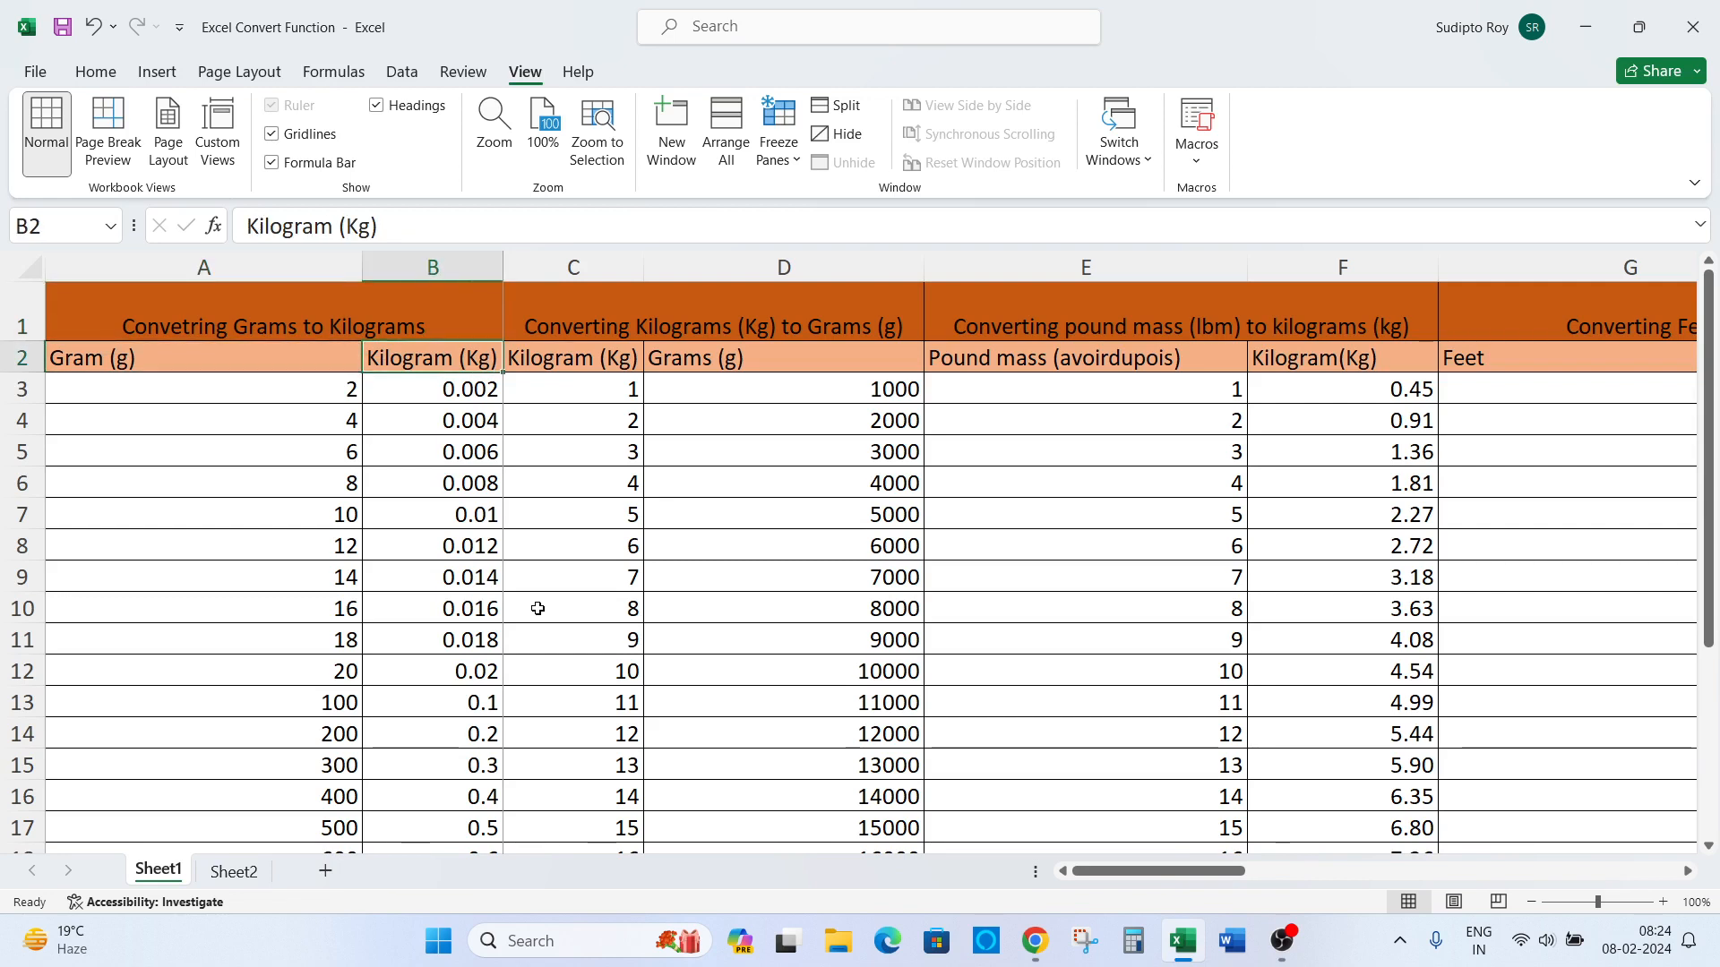
pyautogui.press('Right')
pyautogui.press('Right')
pyautogui.press('Left')
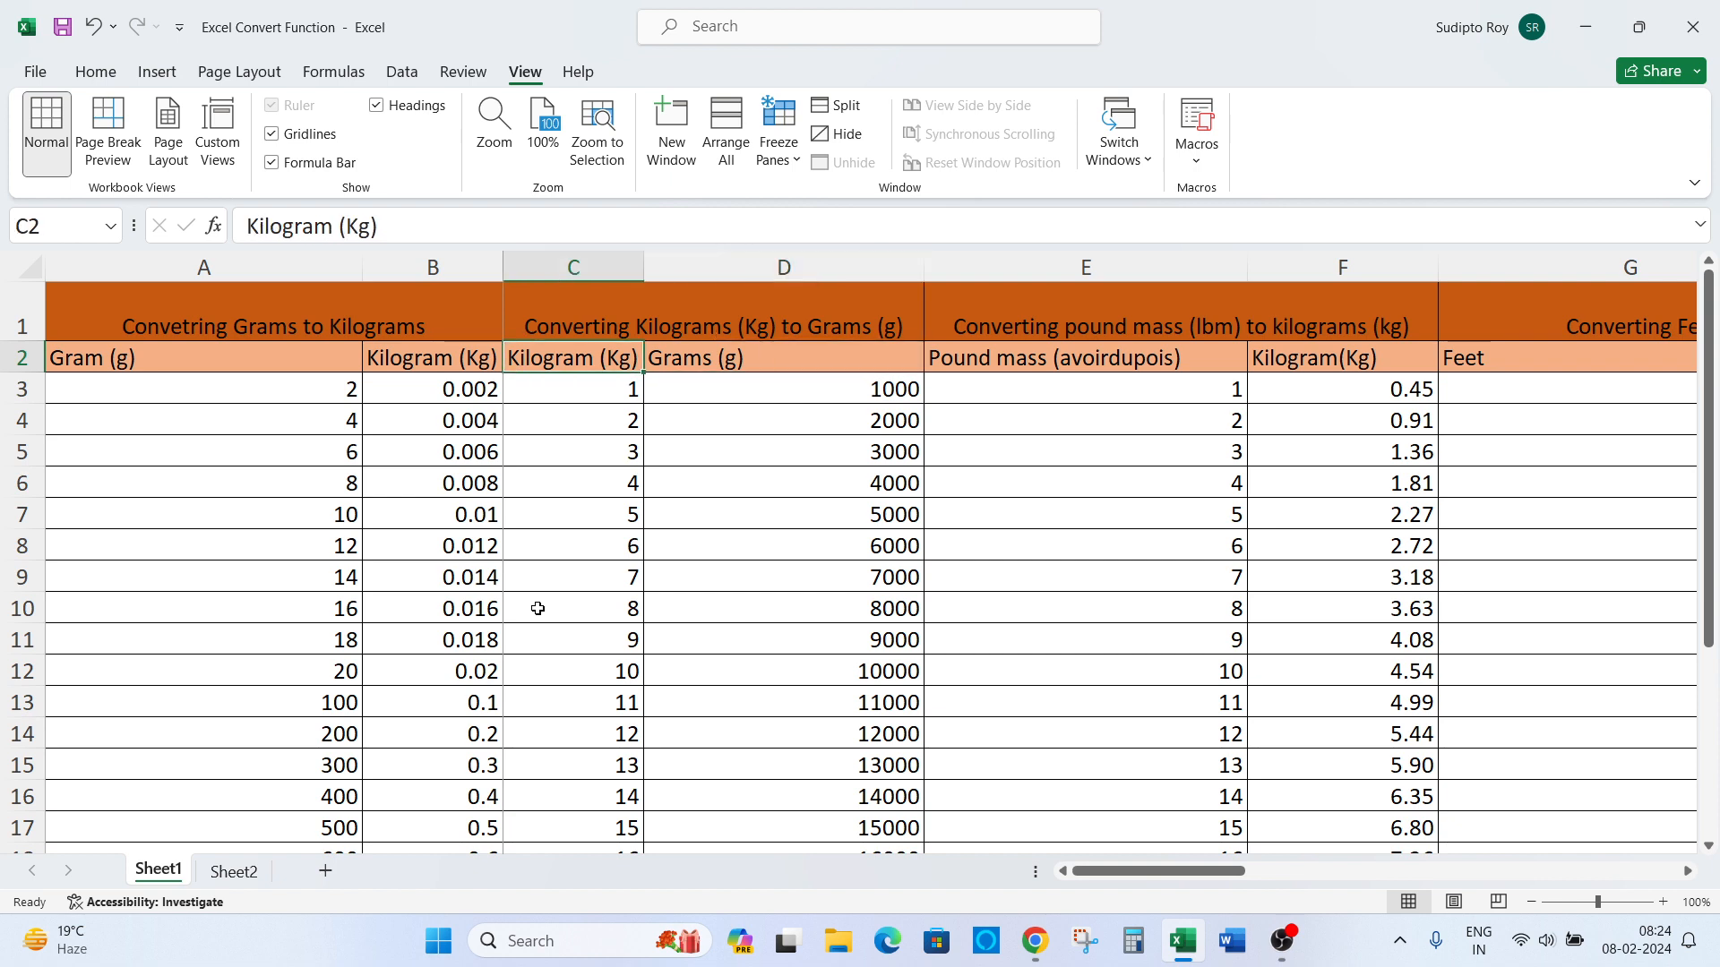
pyautogui.press('Right')
pyautogui.press('Right')
pyautogui.press('Up')
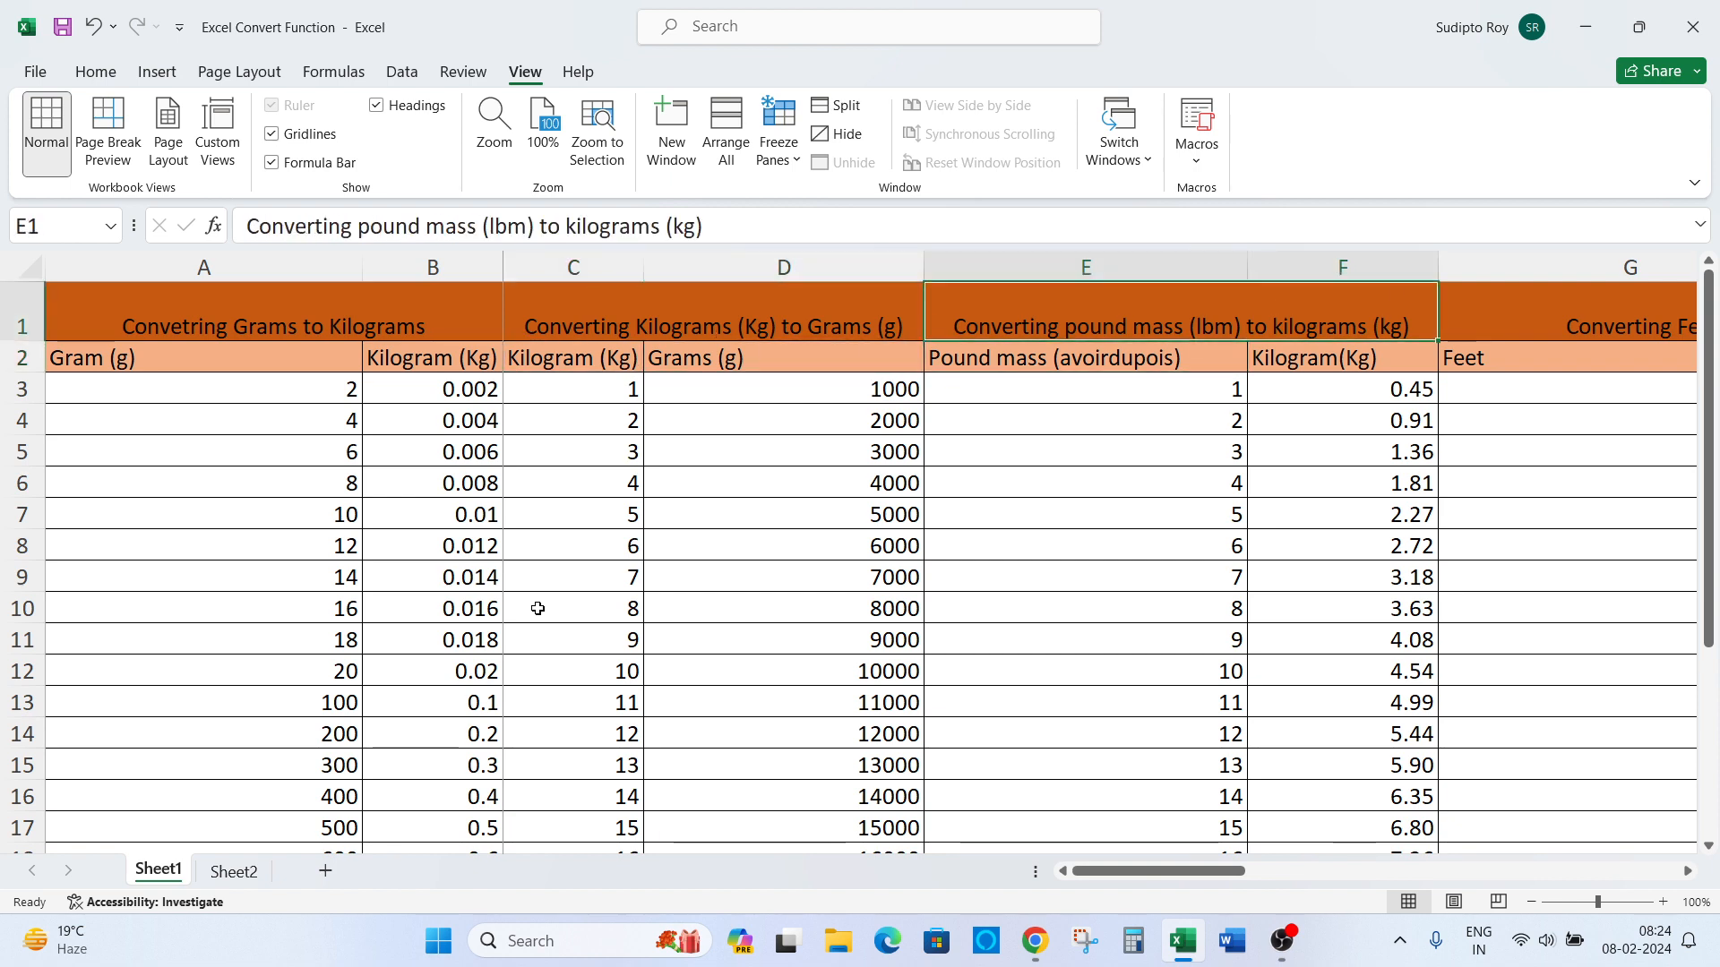
pyautogui.press('Down')
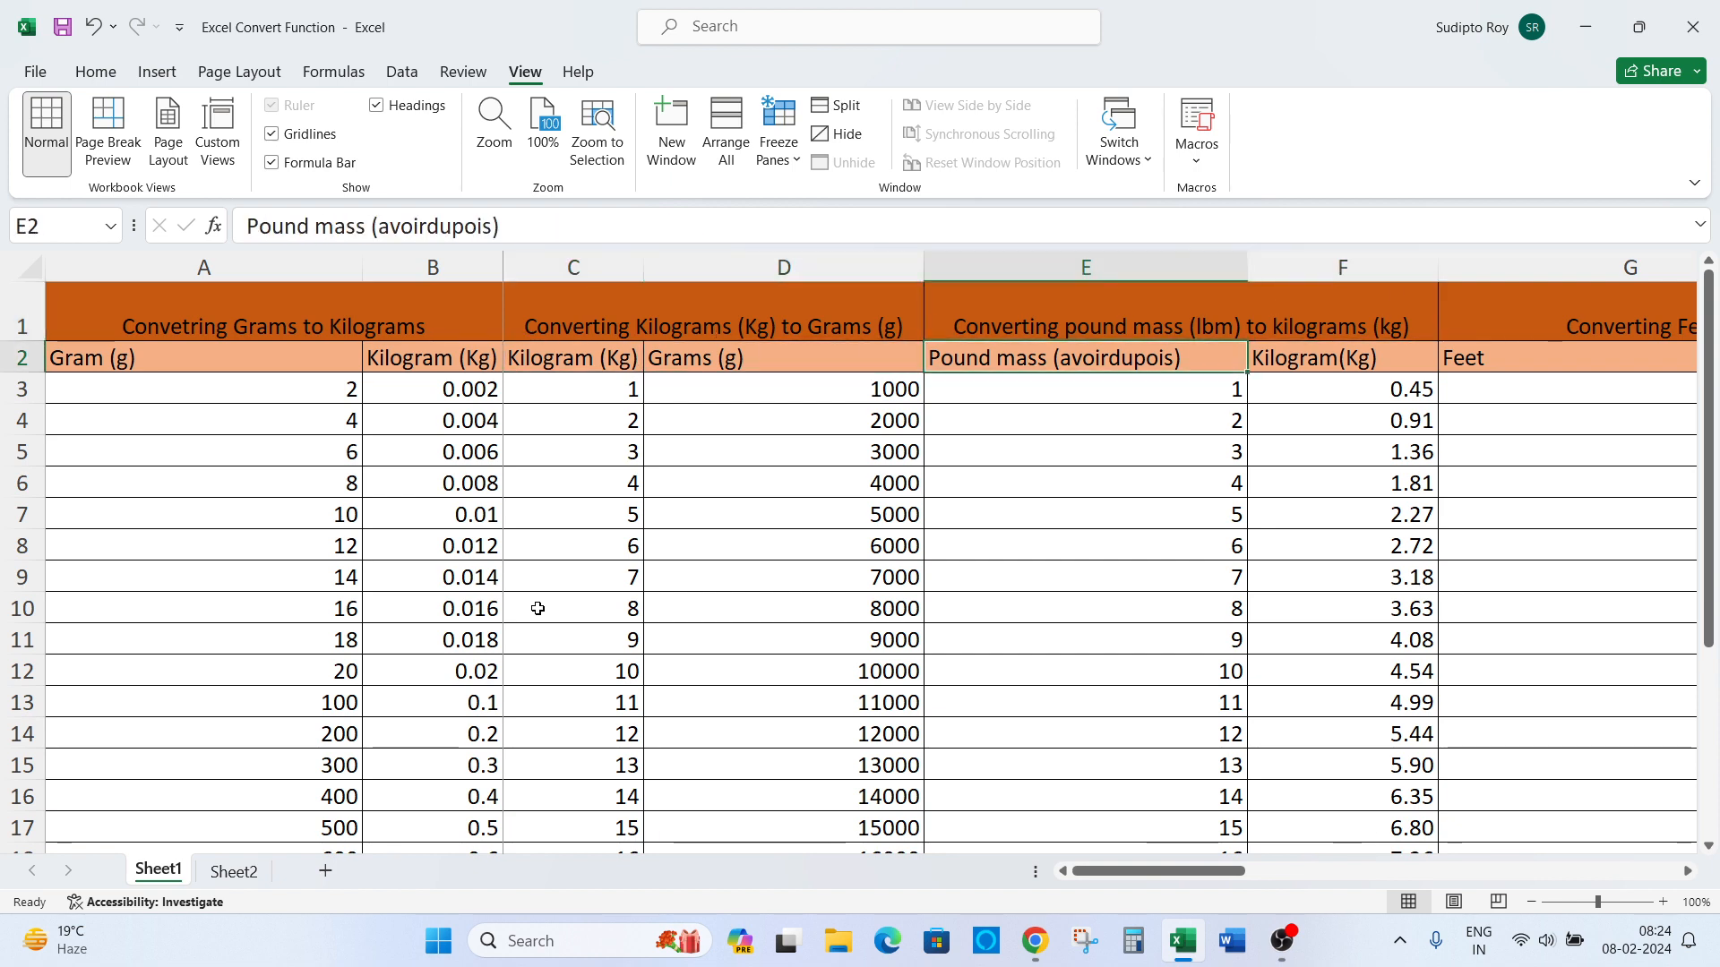
pyautogui.press('Right')
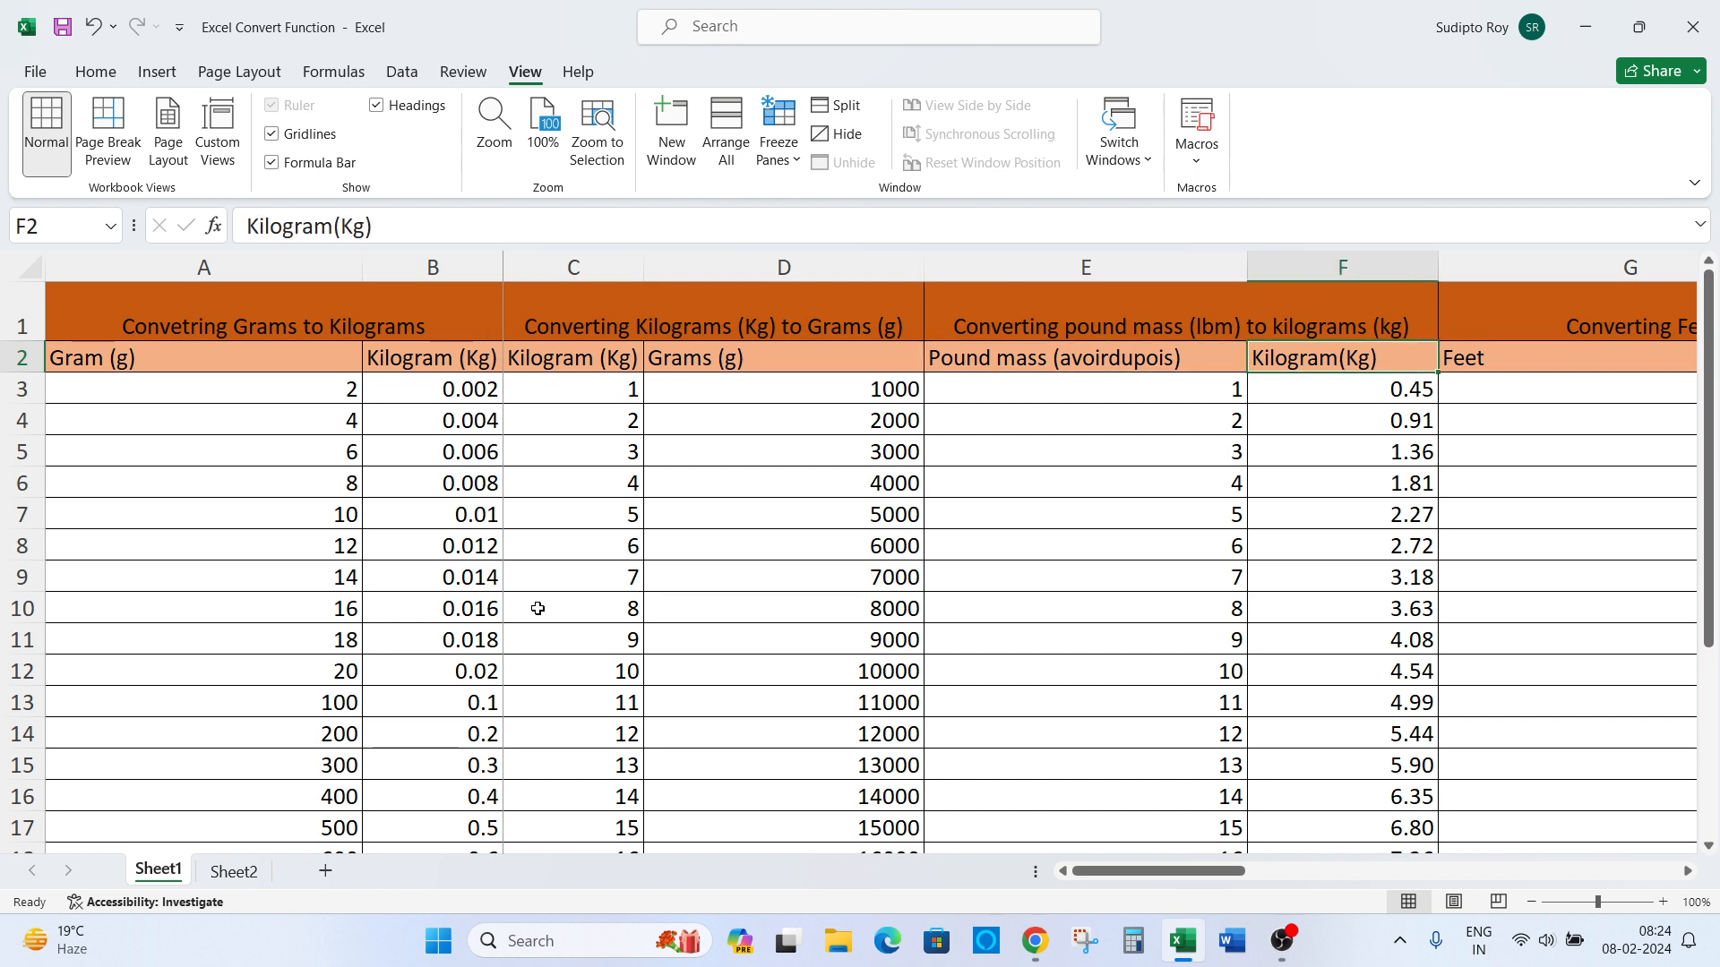
pyautogui.press('Right')
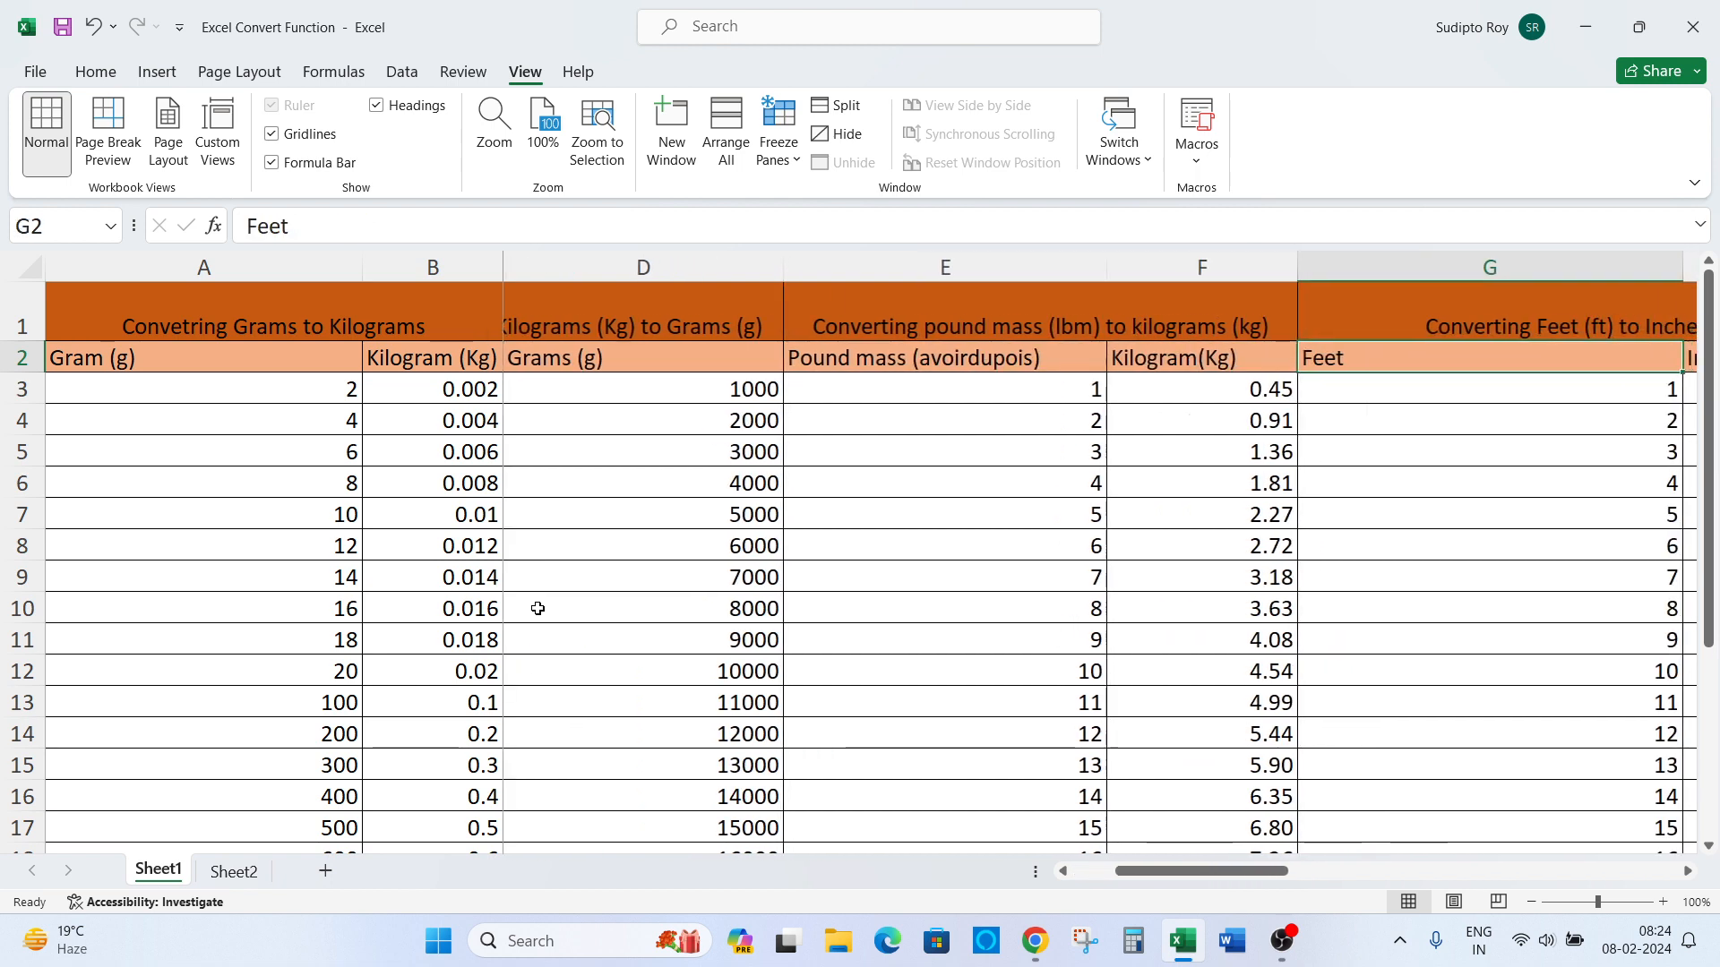
pyautogui.press('Right')
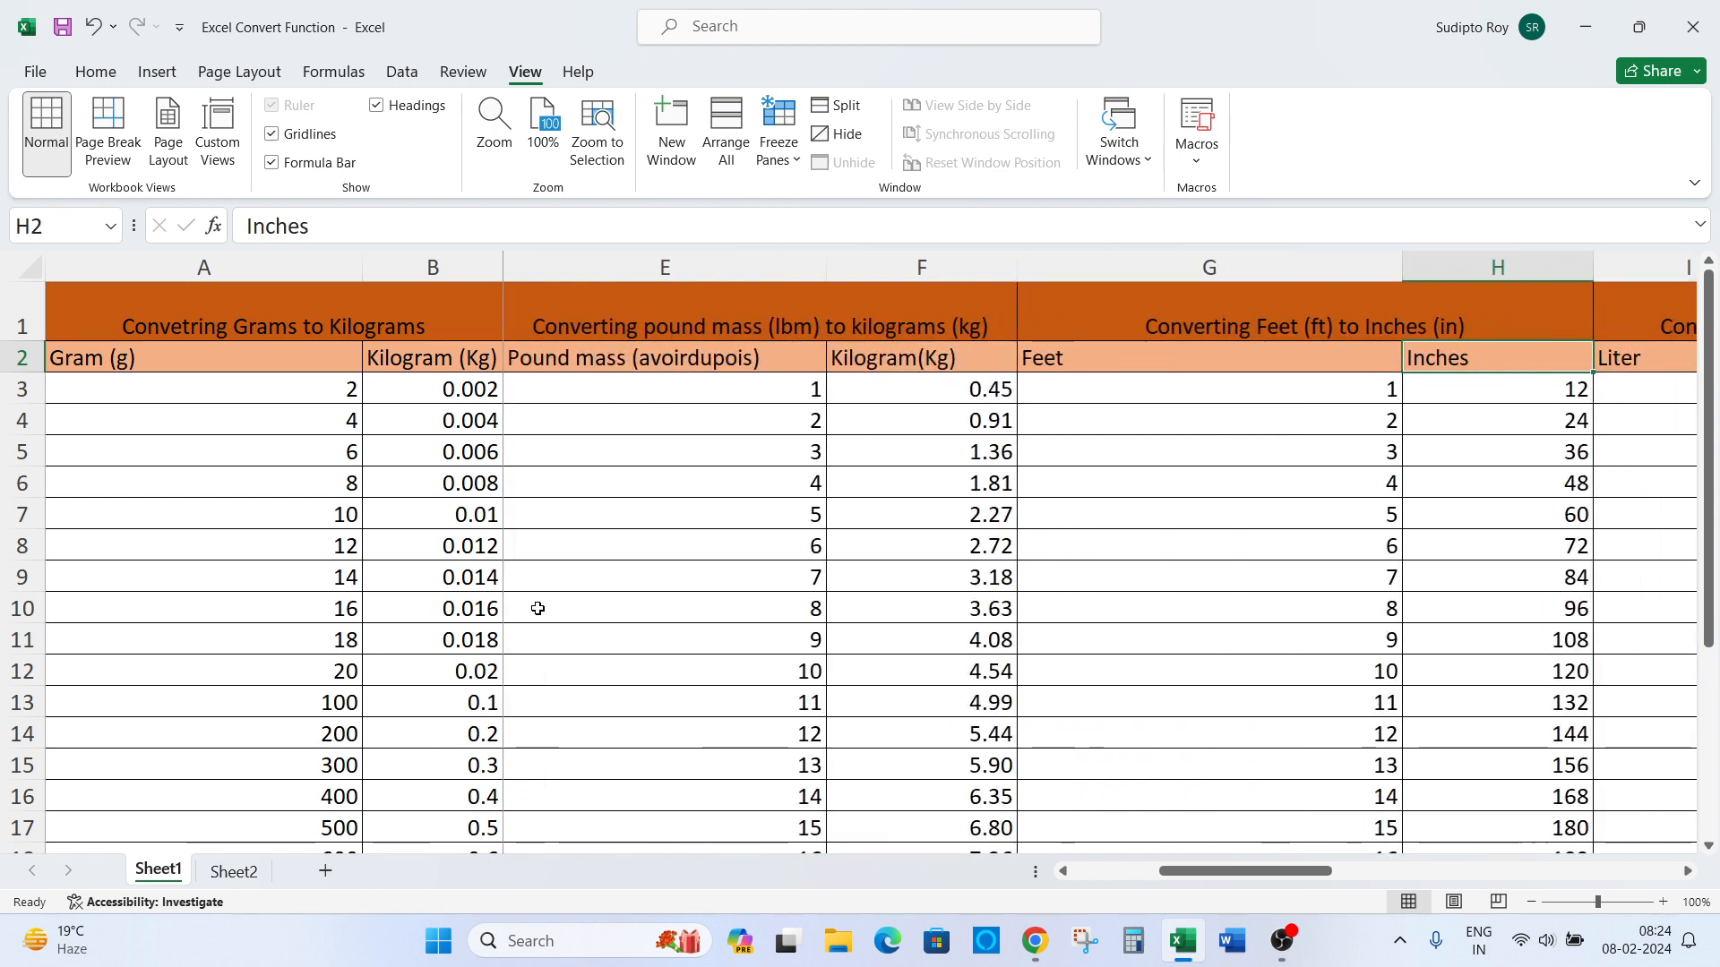
pyautogui.press('Right')
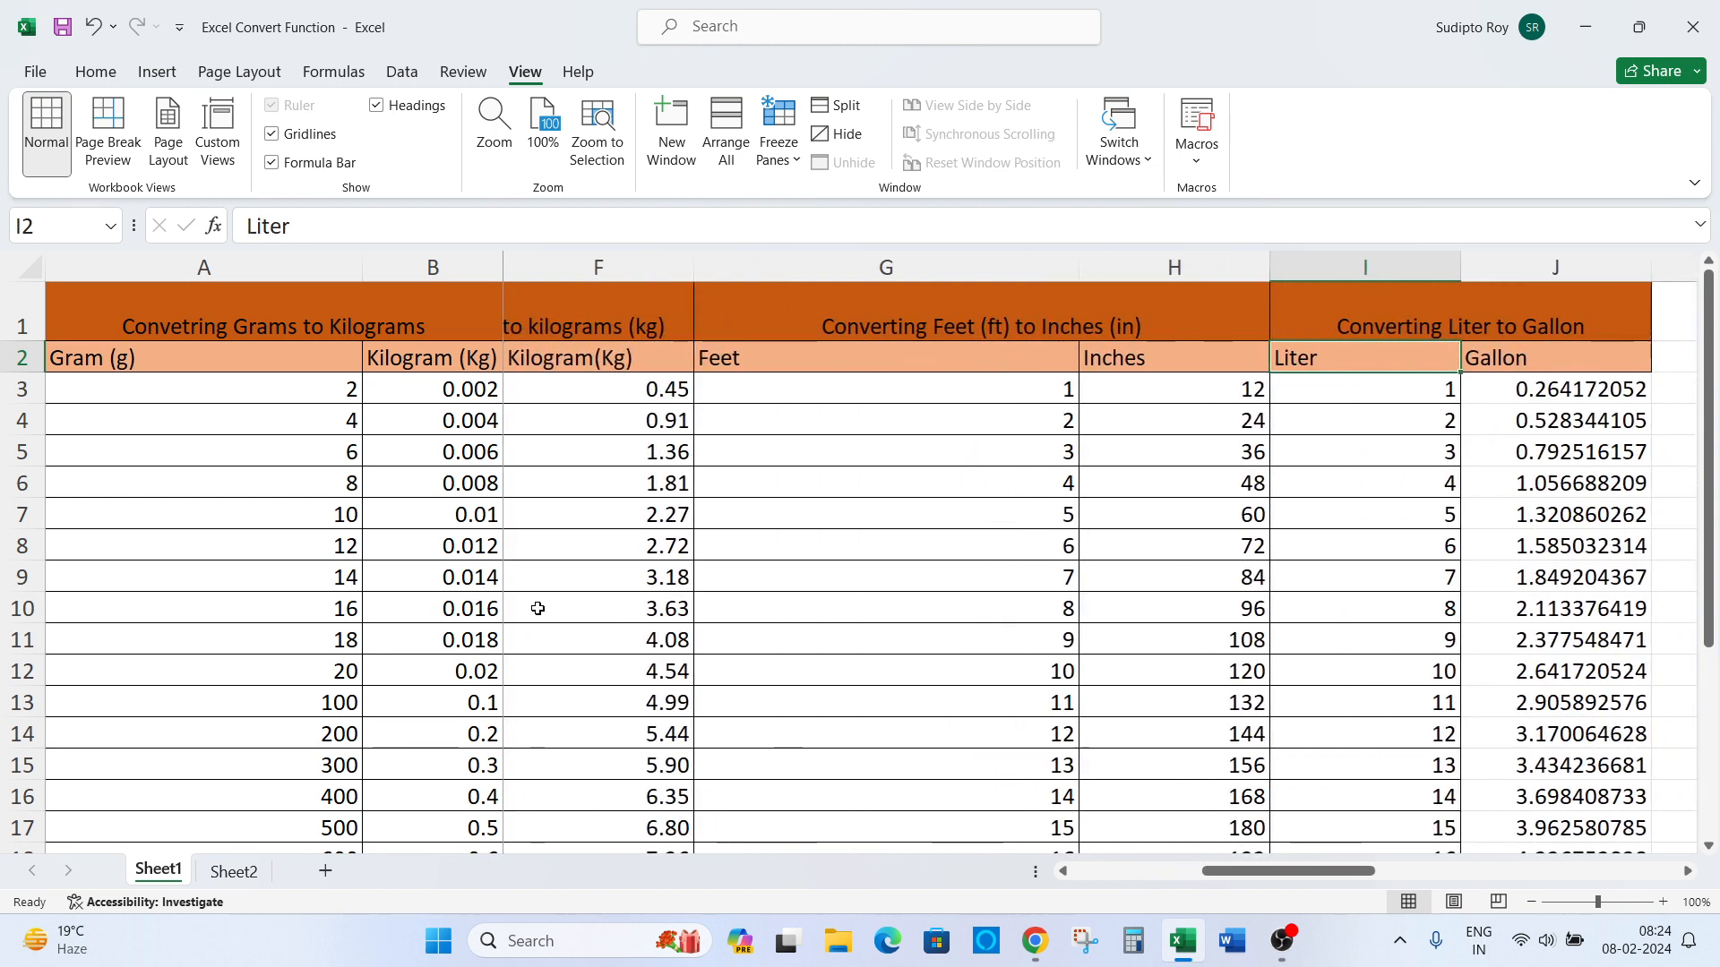
pyautogui.press('Right')
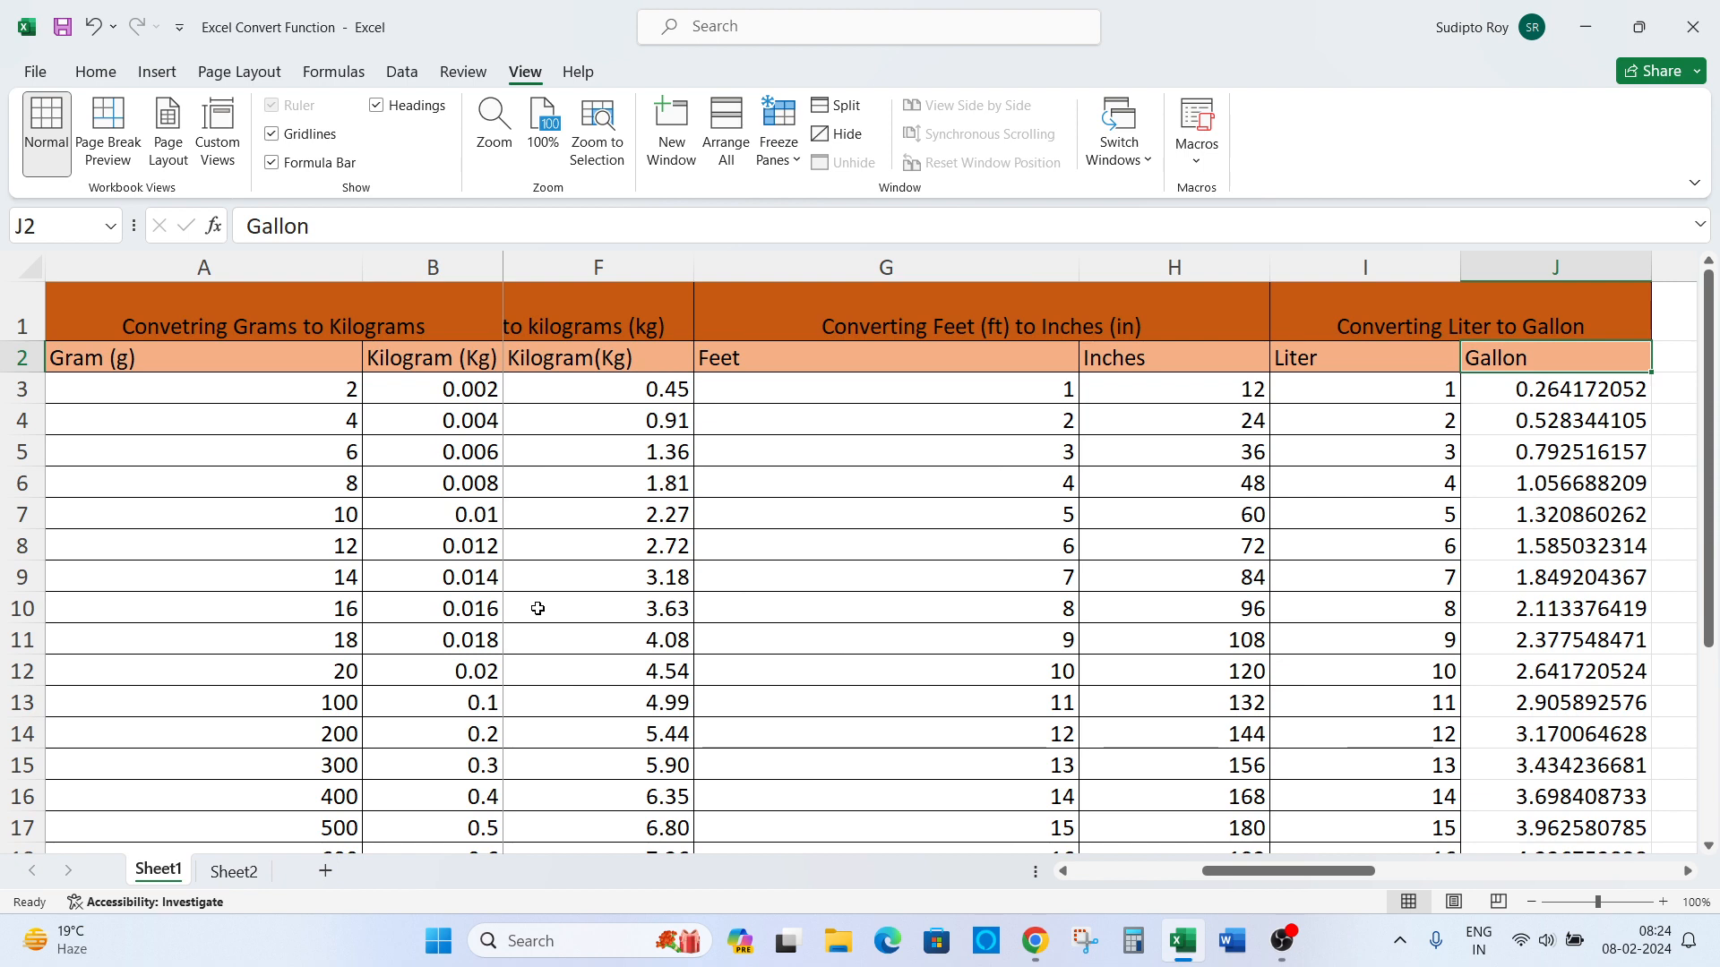
pyautogui.press('Left')
pyautogui.press('Left')
pyautogui.press('Left')
pyautogui.press('Left')
pyautogui.press('Left')
pyautogui.press('Left')
pyautogui.press('Left')
pyautogui.press('Left')
pyautogui.press('Left')
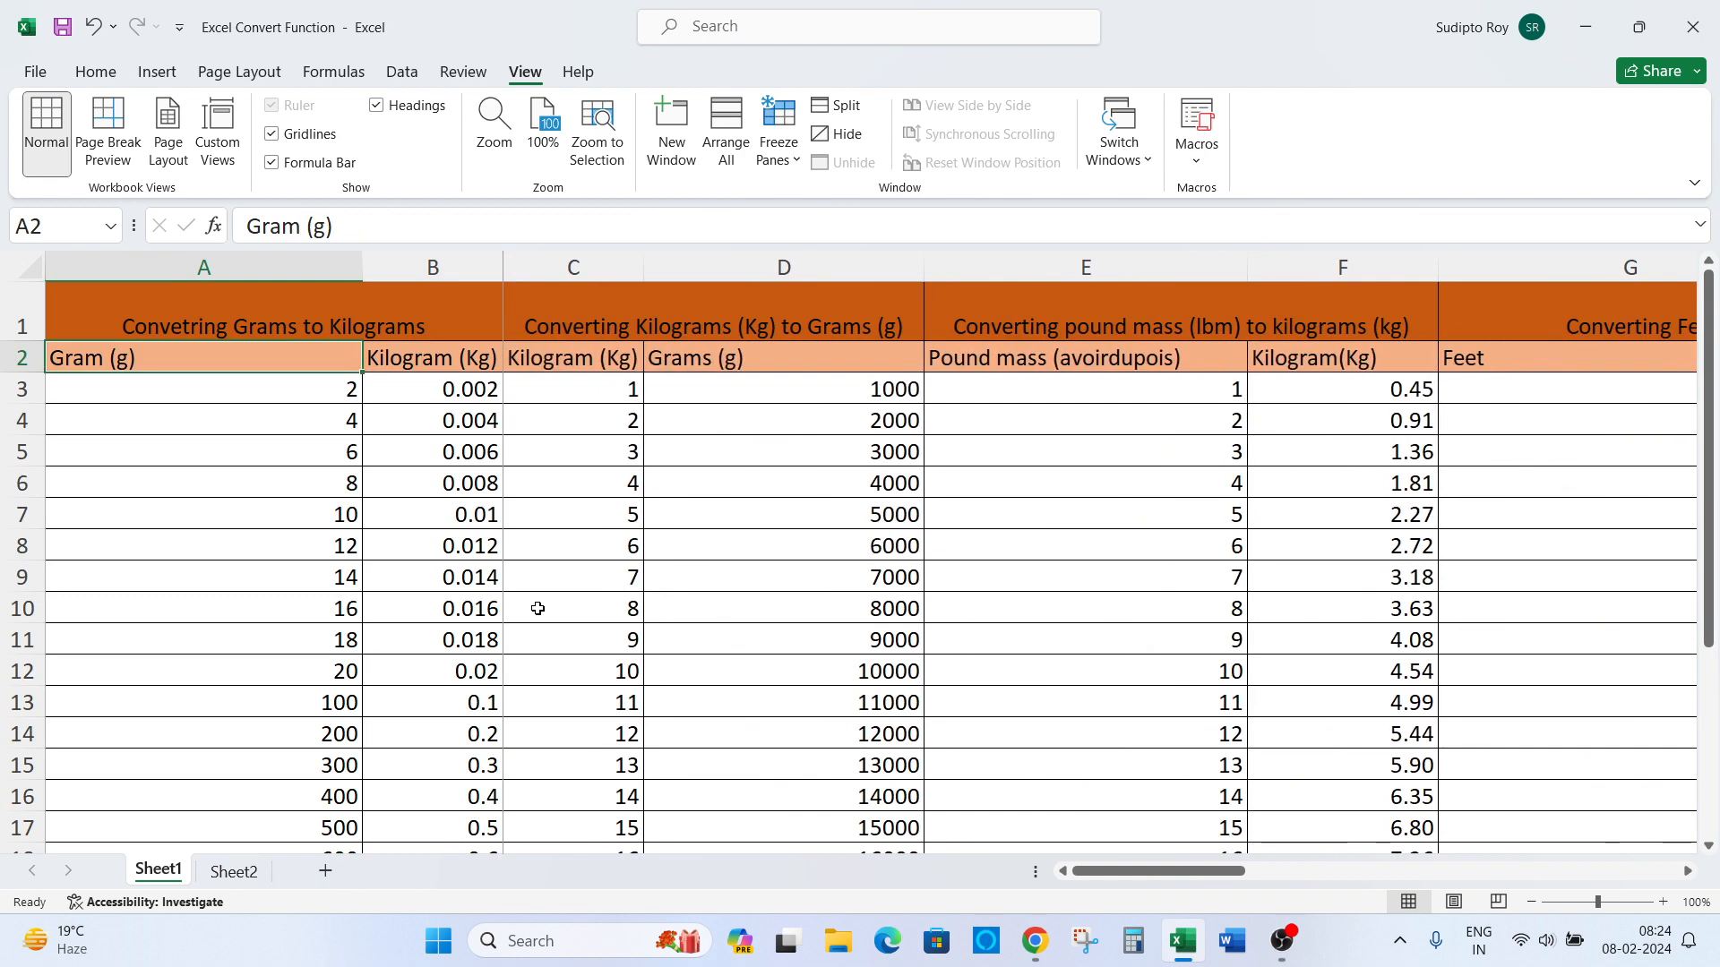
# - Go across the row 2 headers on Sheet1 to the Formula1 column and examine the grams-to-kilograms formula in L3
pyautogui.press('Right')
pyautogui.press('Right')
pyautogui.press('Right')
pyautogui.press('Right')
pyautogui.press('Right')
pyautogui.press('Right')
pyautogui.press('Right')
pyautogui.press('Right')
pyautogui.press('Right')
pyautogui.press('Right')
pyautogui.press('Right')
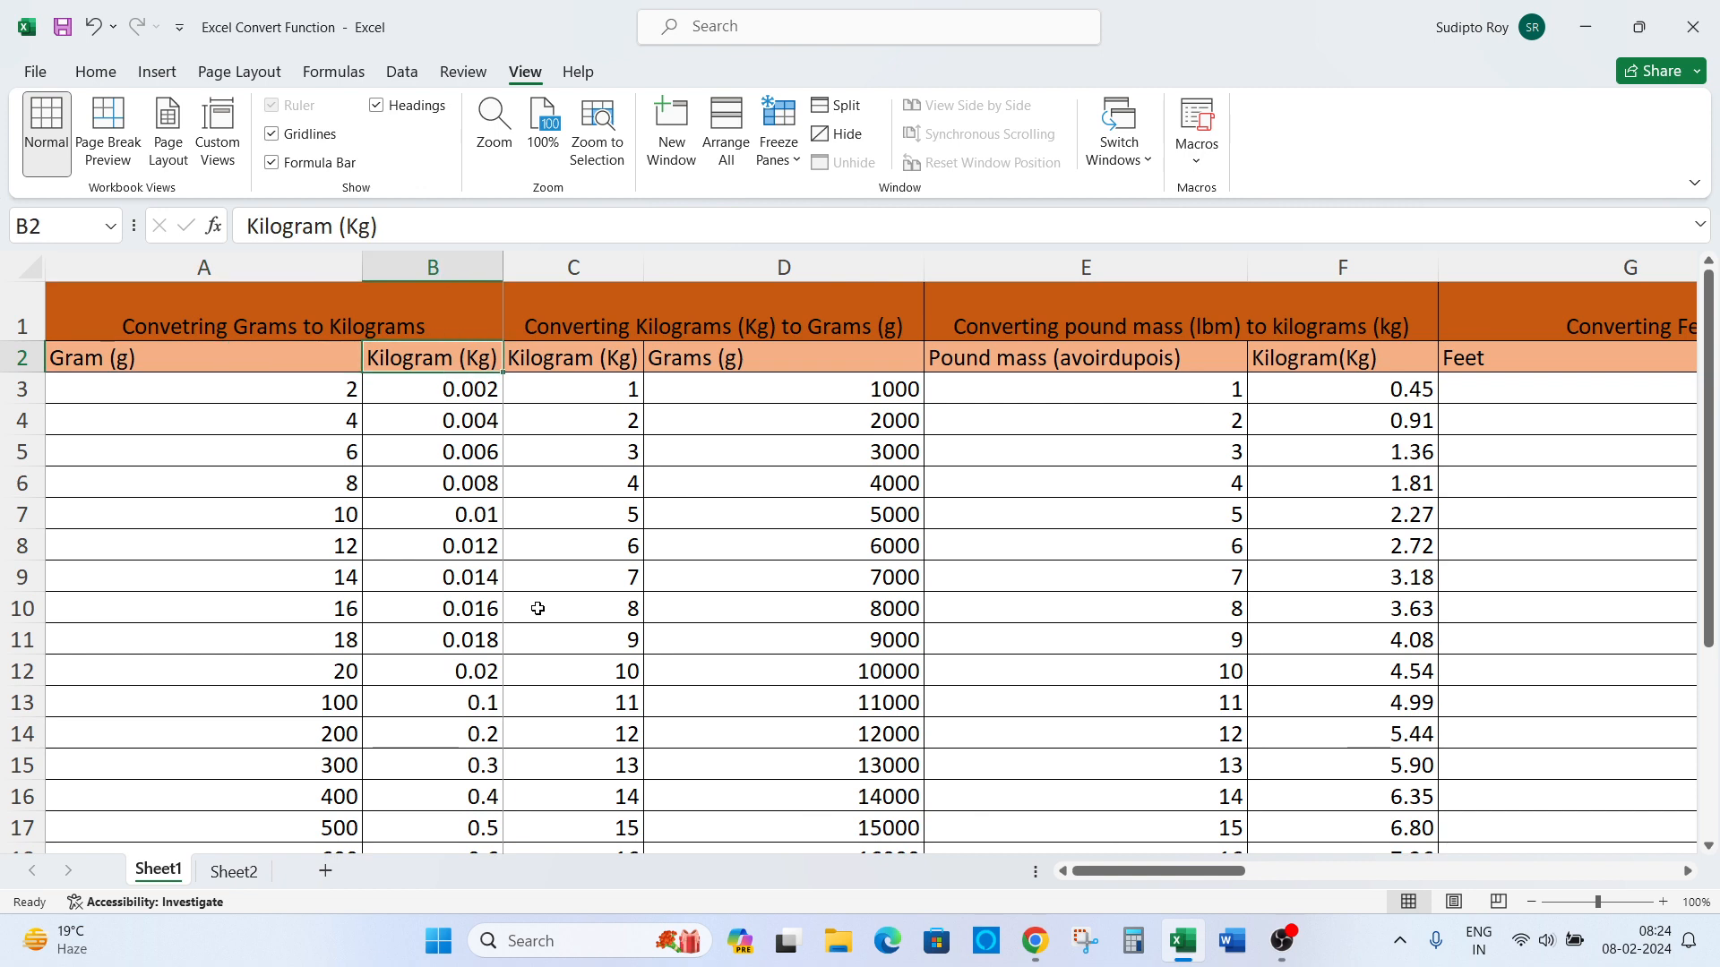
pyautogui.press('Down')
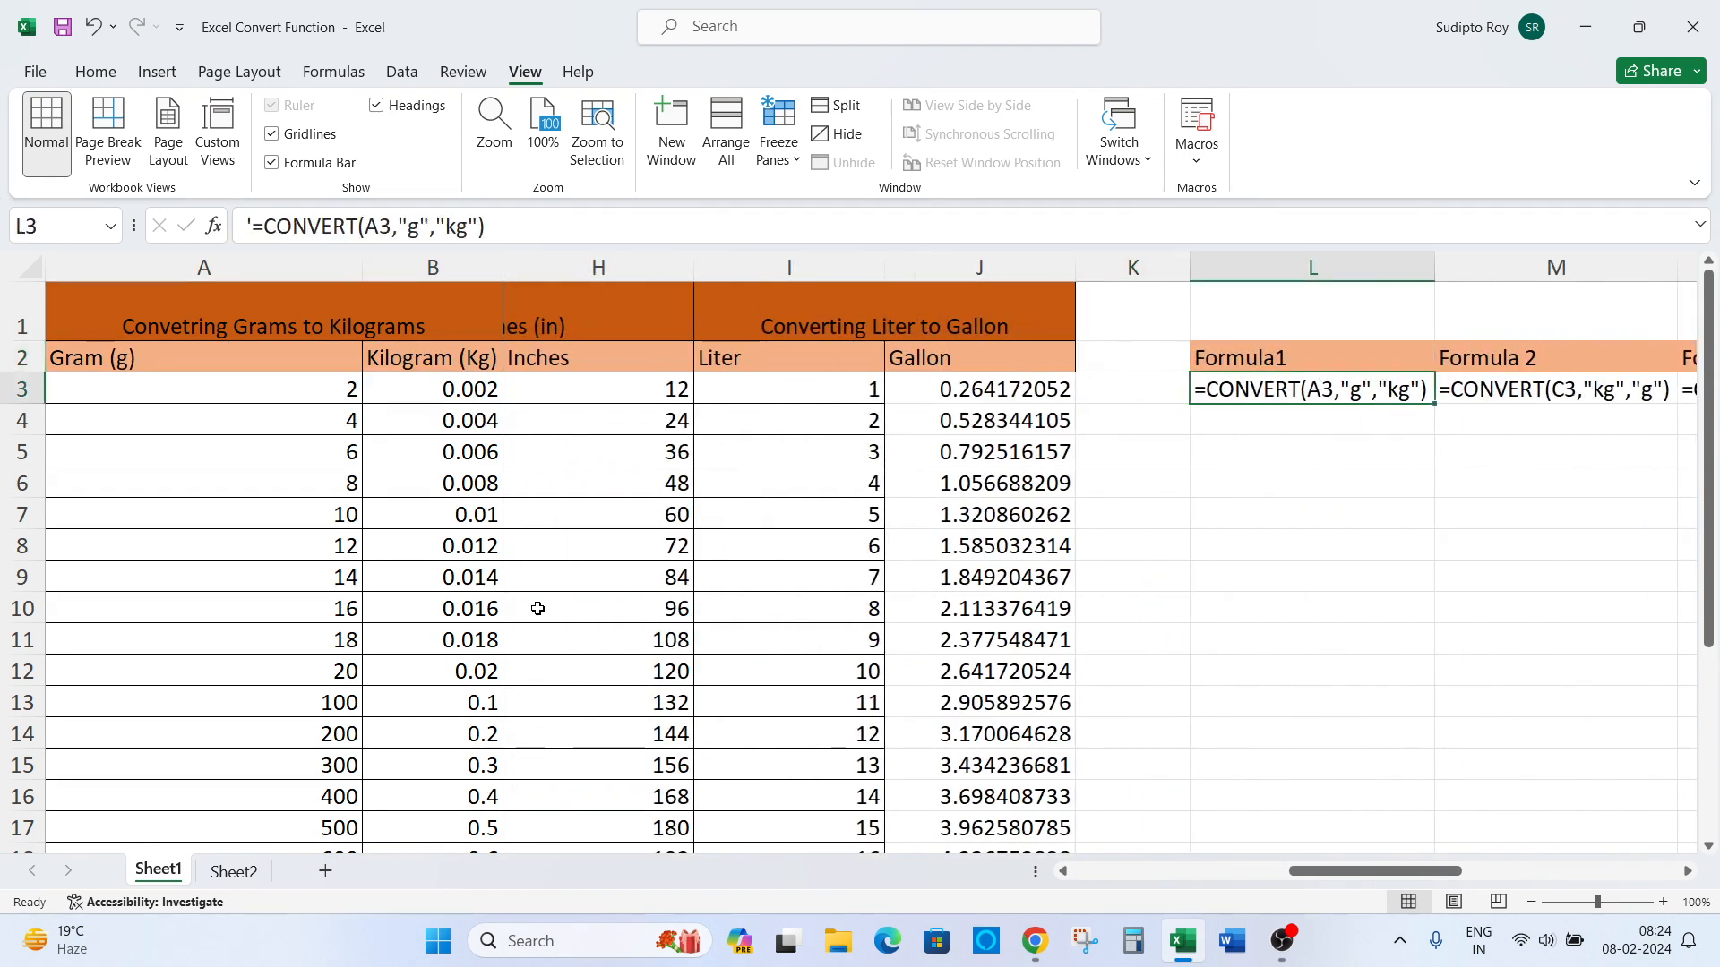
# - Enter the word Convert in cell L4 beneath the Formula1 example
pyautogui.press('Down')
pyautogui.press('Down')
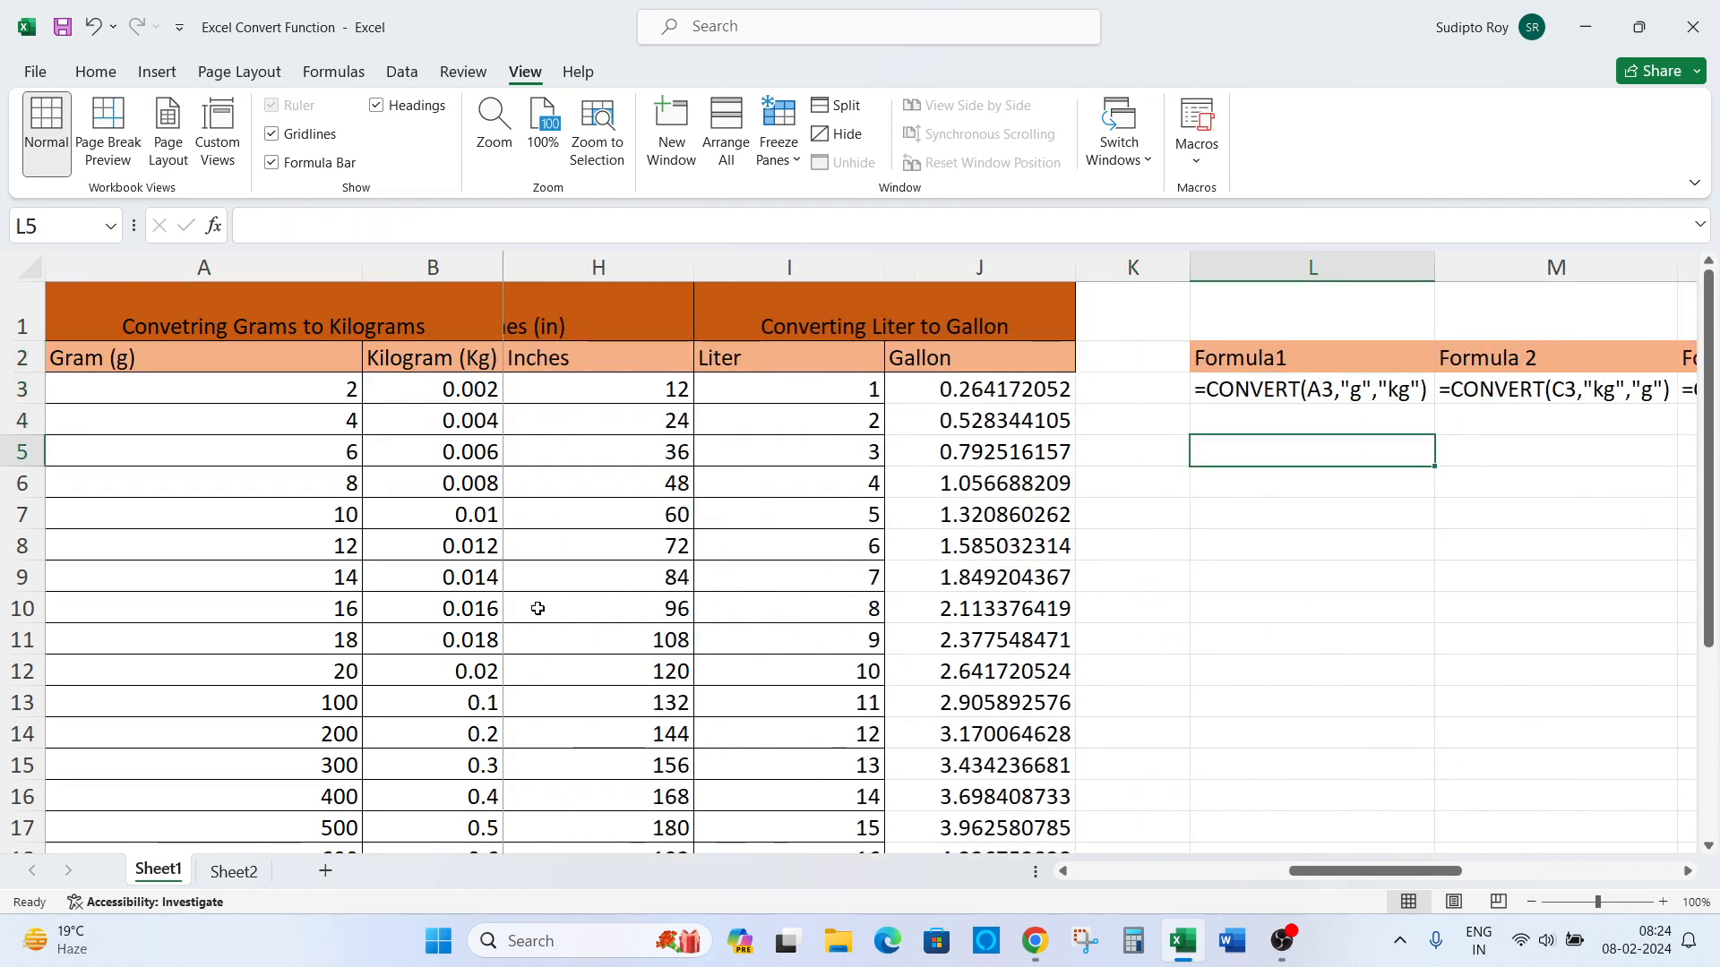
pyautogui.press('Up')
pyautogui.write('C')
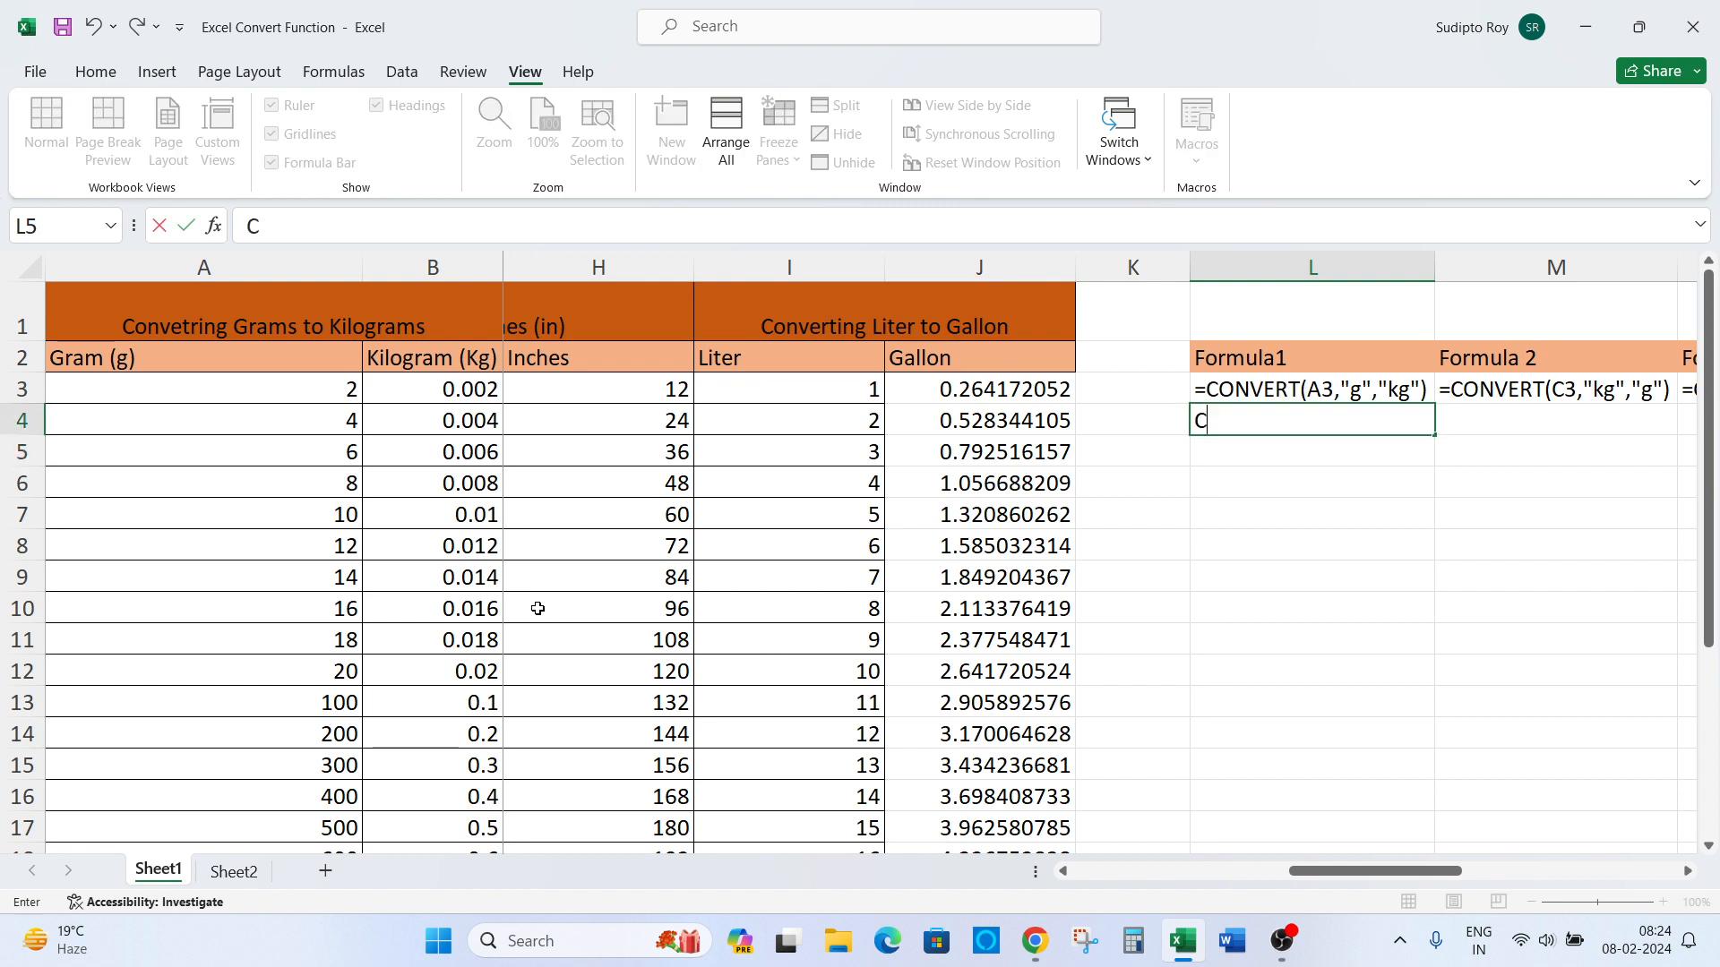
pyautogui.write('onv')
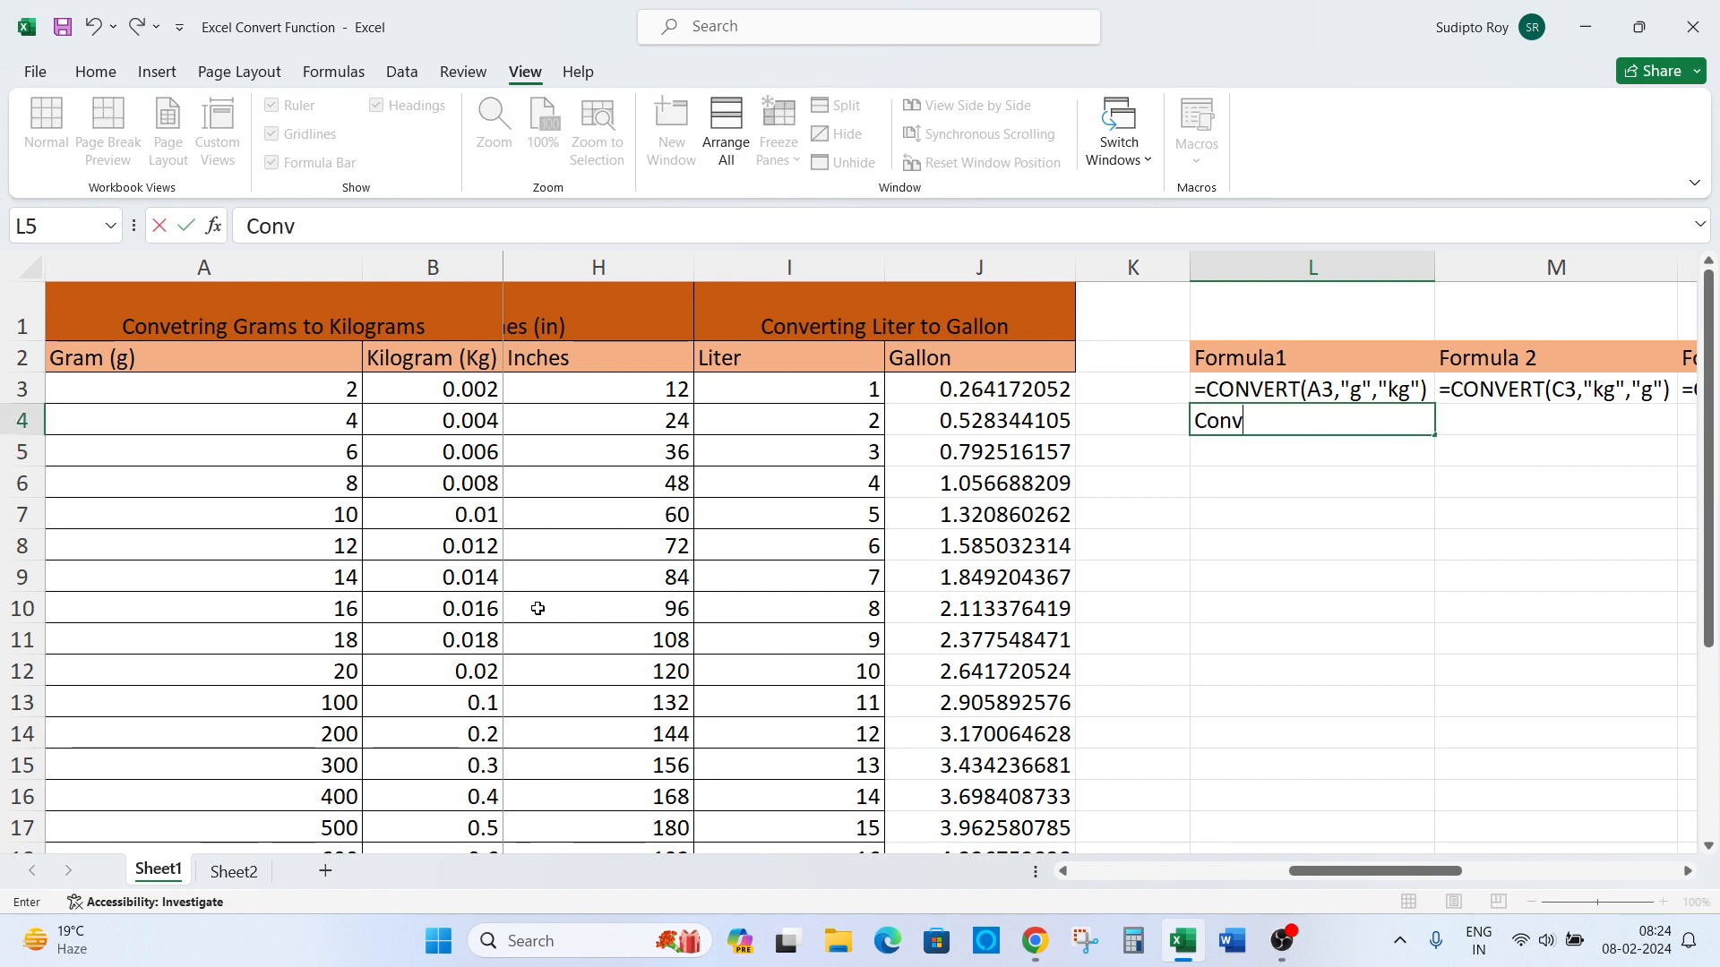
pyautogui.write('ert')
pyautogui.press('Return')
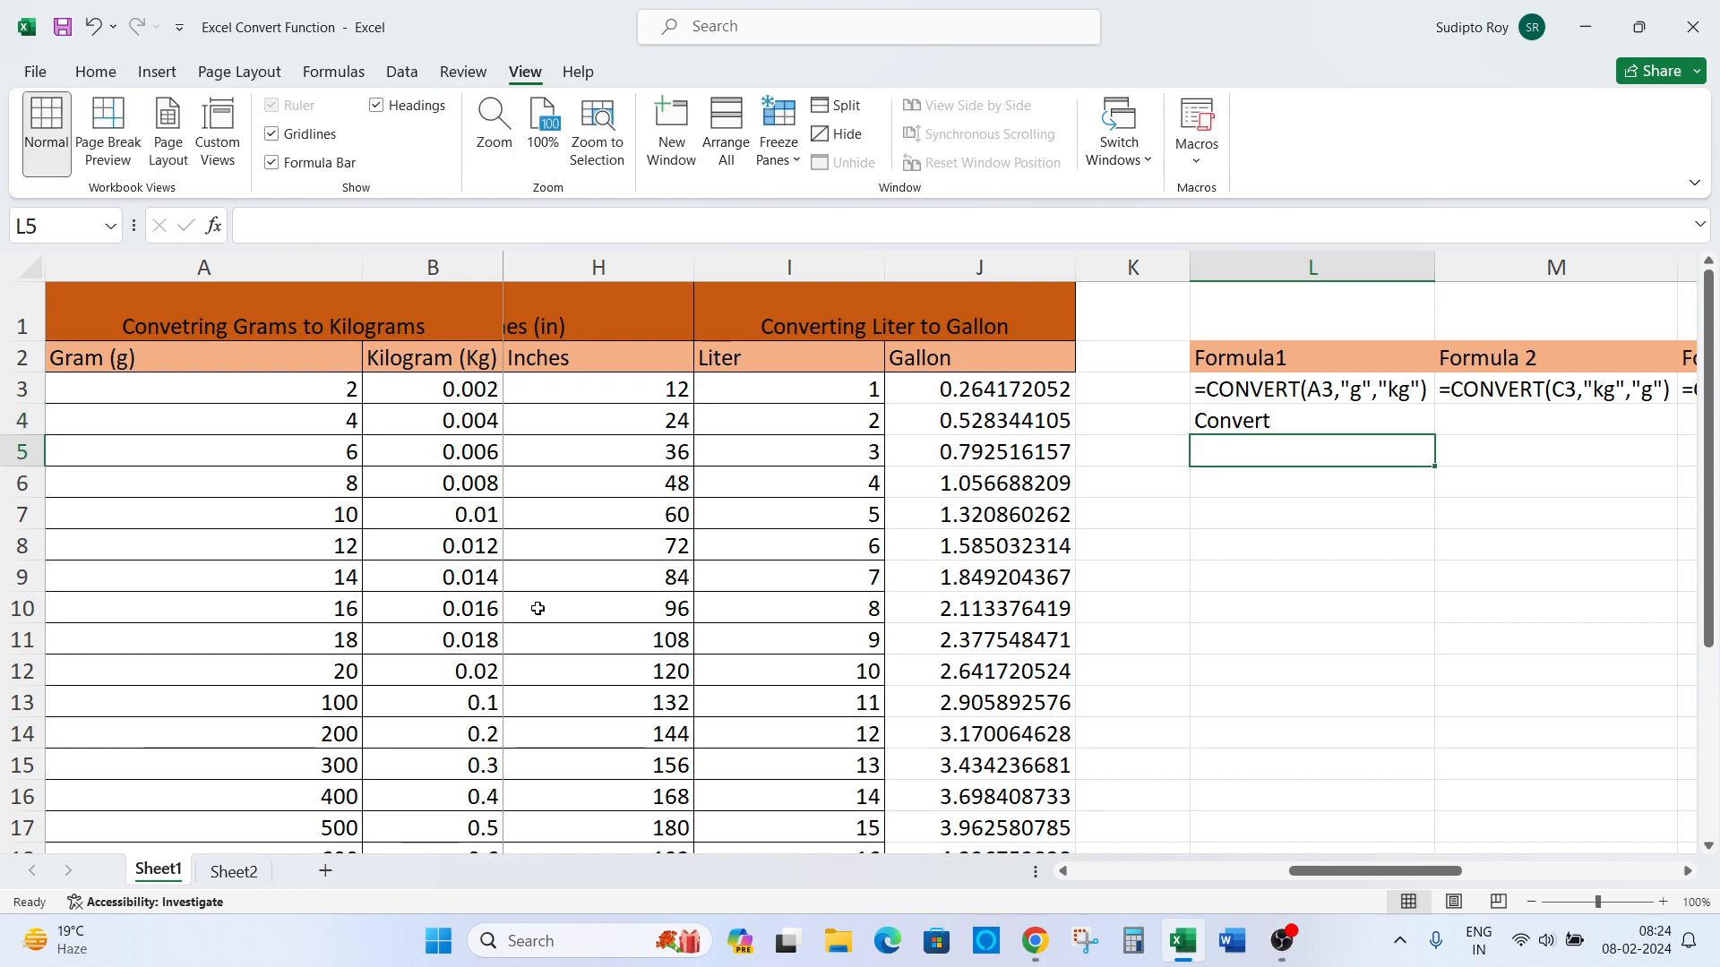
pyautogui.press('Up')
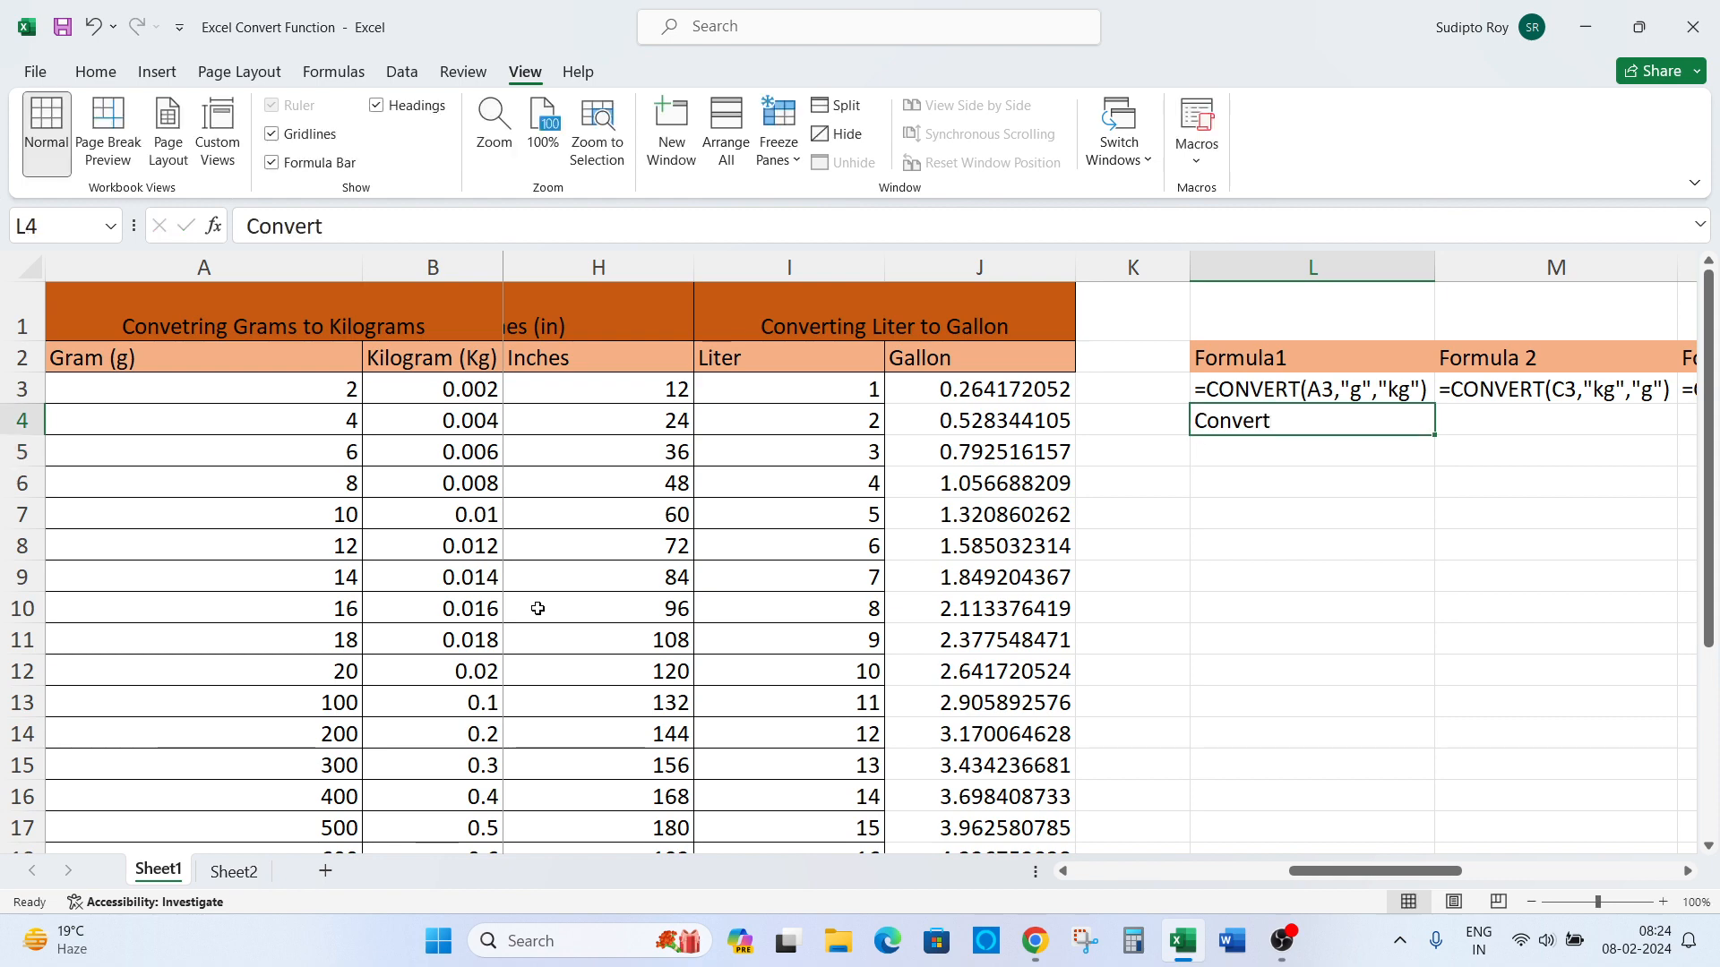
# - Return to the grams-to-kilograms title in A1, switch to Sheet2 and select its Gram header in A2
pyautogui.press('Left')
pyautogui.press('Left')
pyautogui.press('Up')
pyautogui.press('Up')
pyautogui.press('Up')
pyautogui.press('Left')
pyautogui.press('Left')
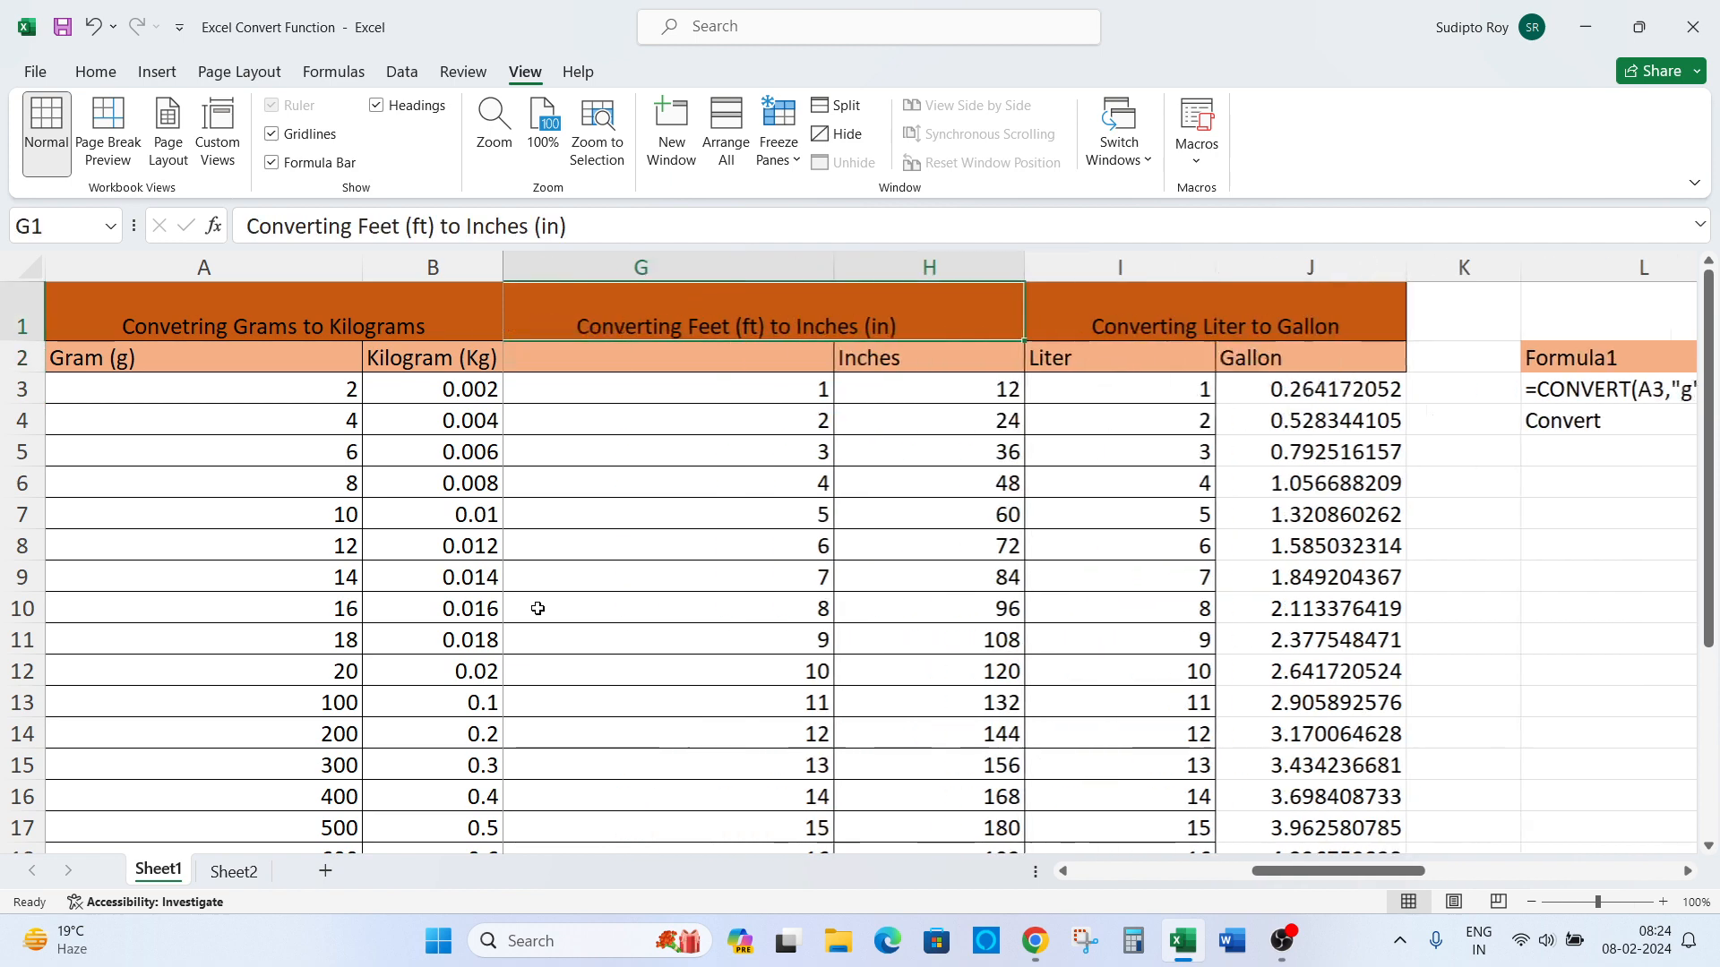
pyautogui.press('Left')
pyautogui.press('Left')
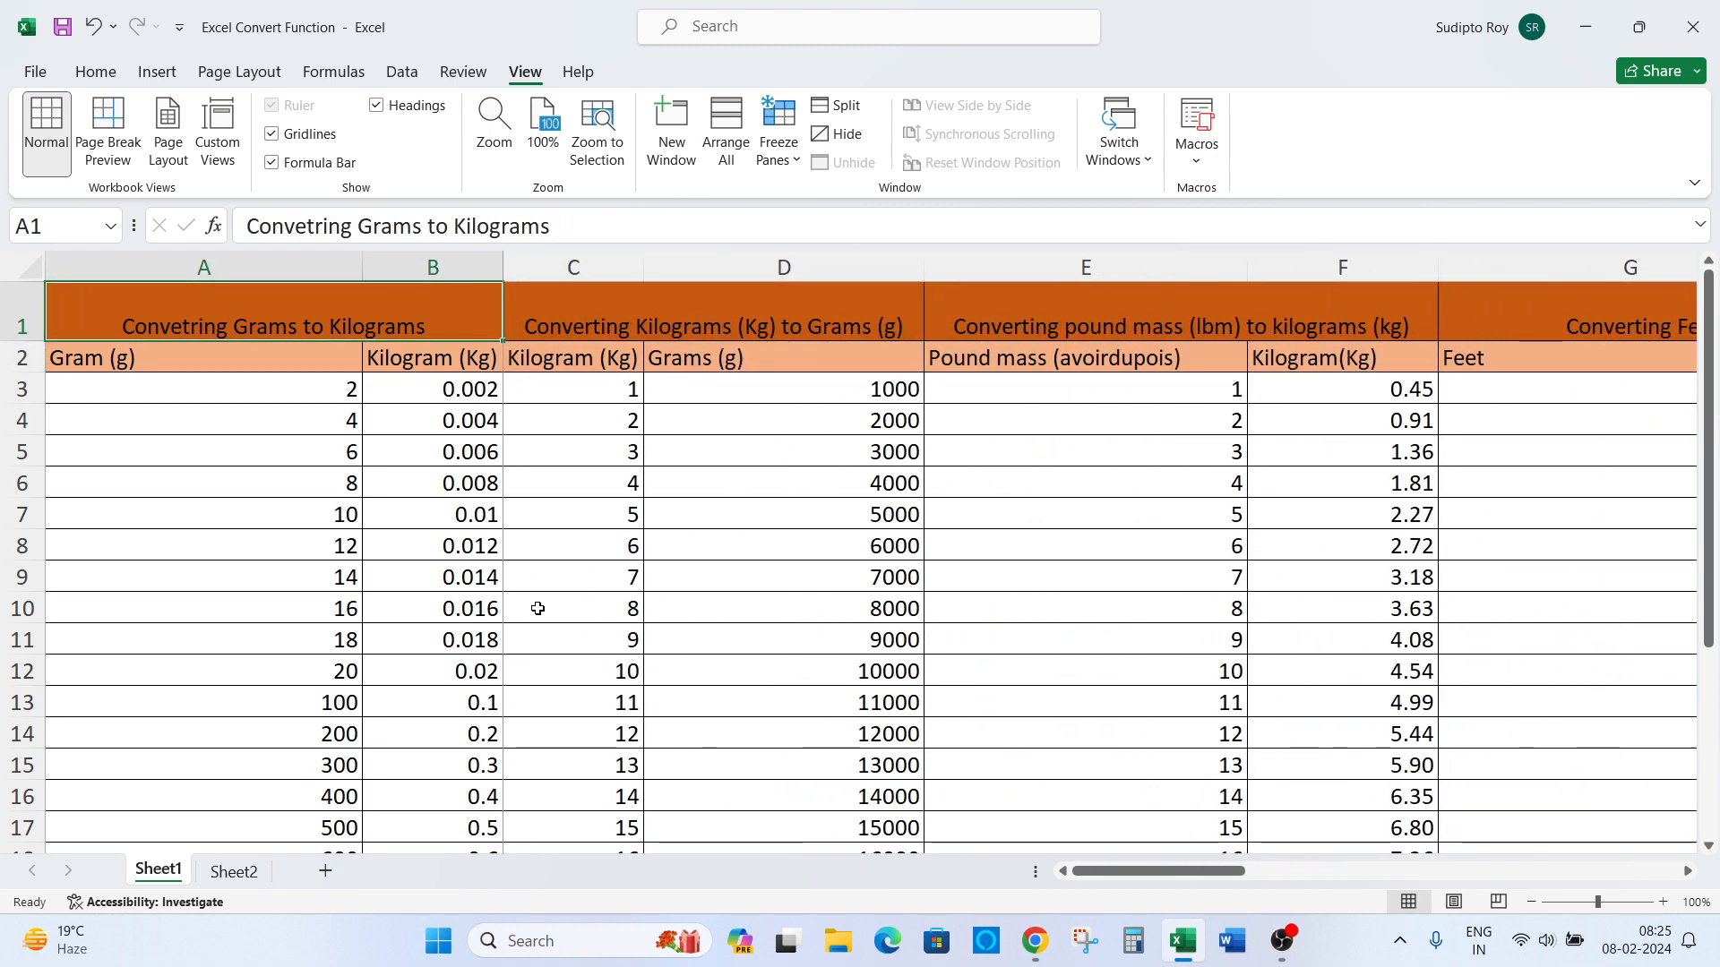
pyautogui.hotkey('ctrl', 'pagedown')
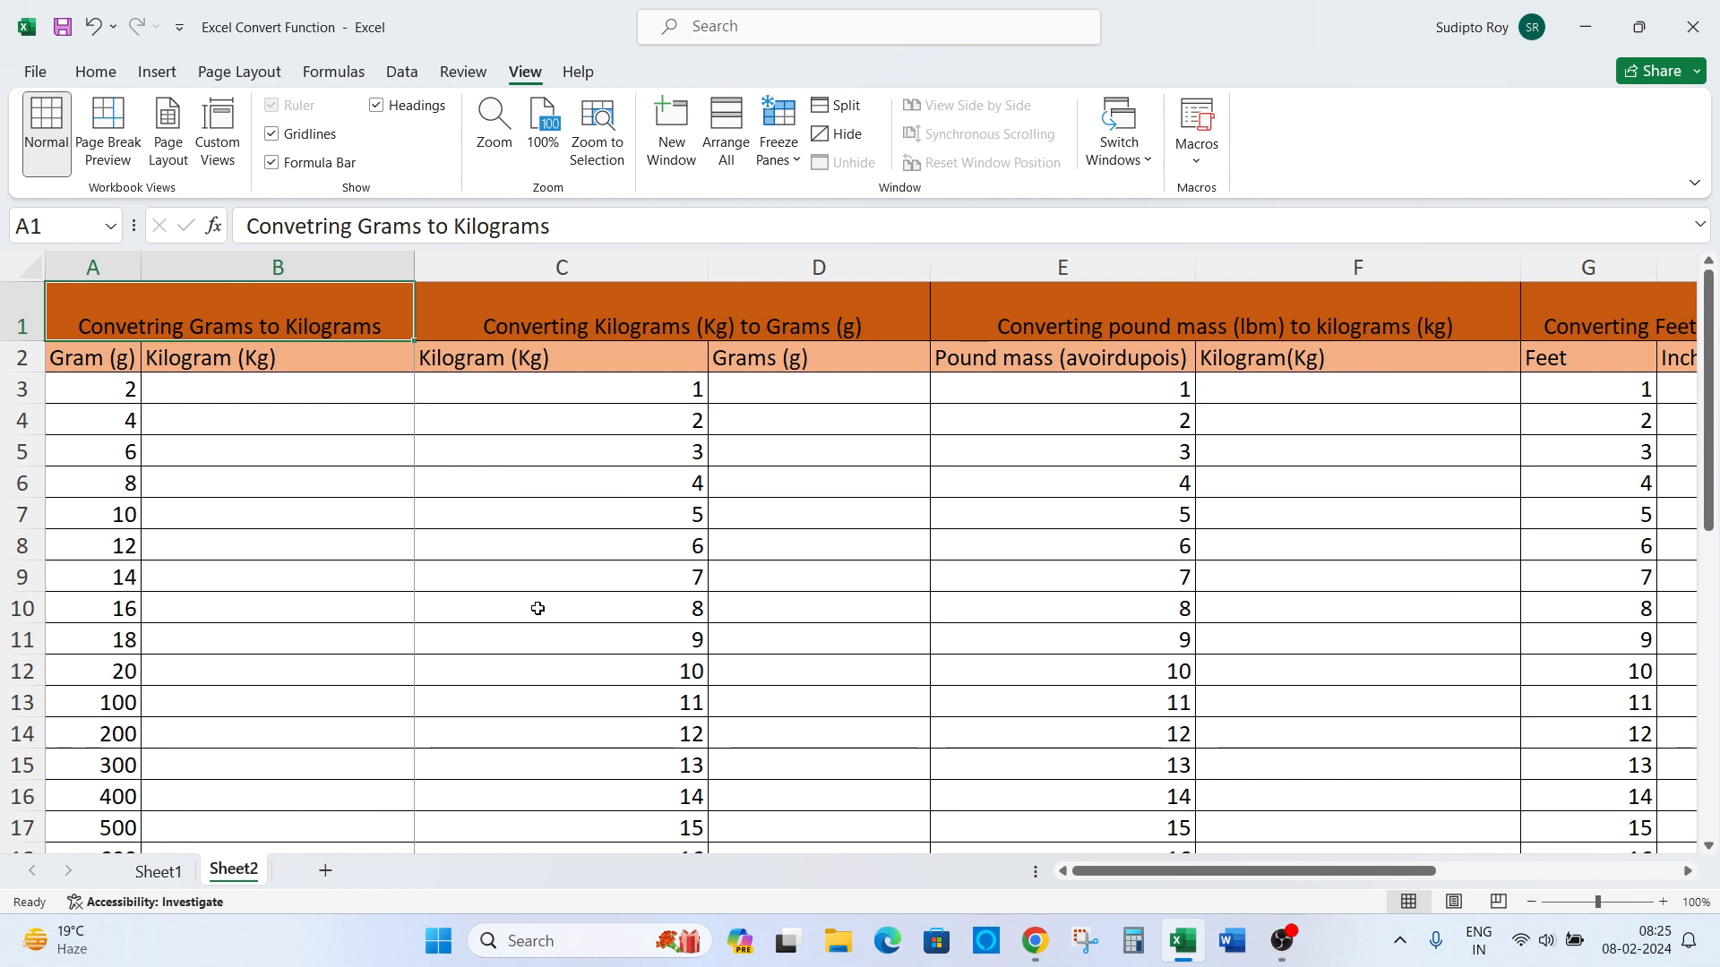
pyautogui.press('Down')
pyautogui.press('Down')
pyautogui.press('Left')
pyautogui.press('Up')
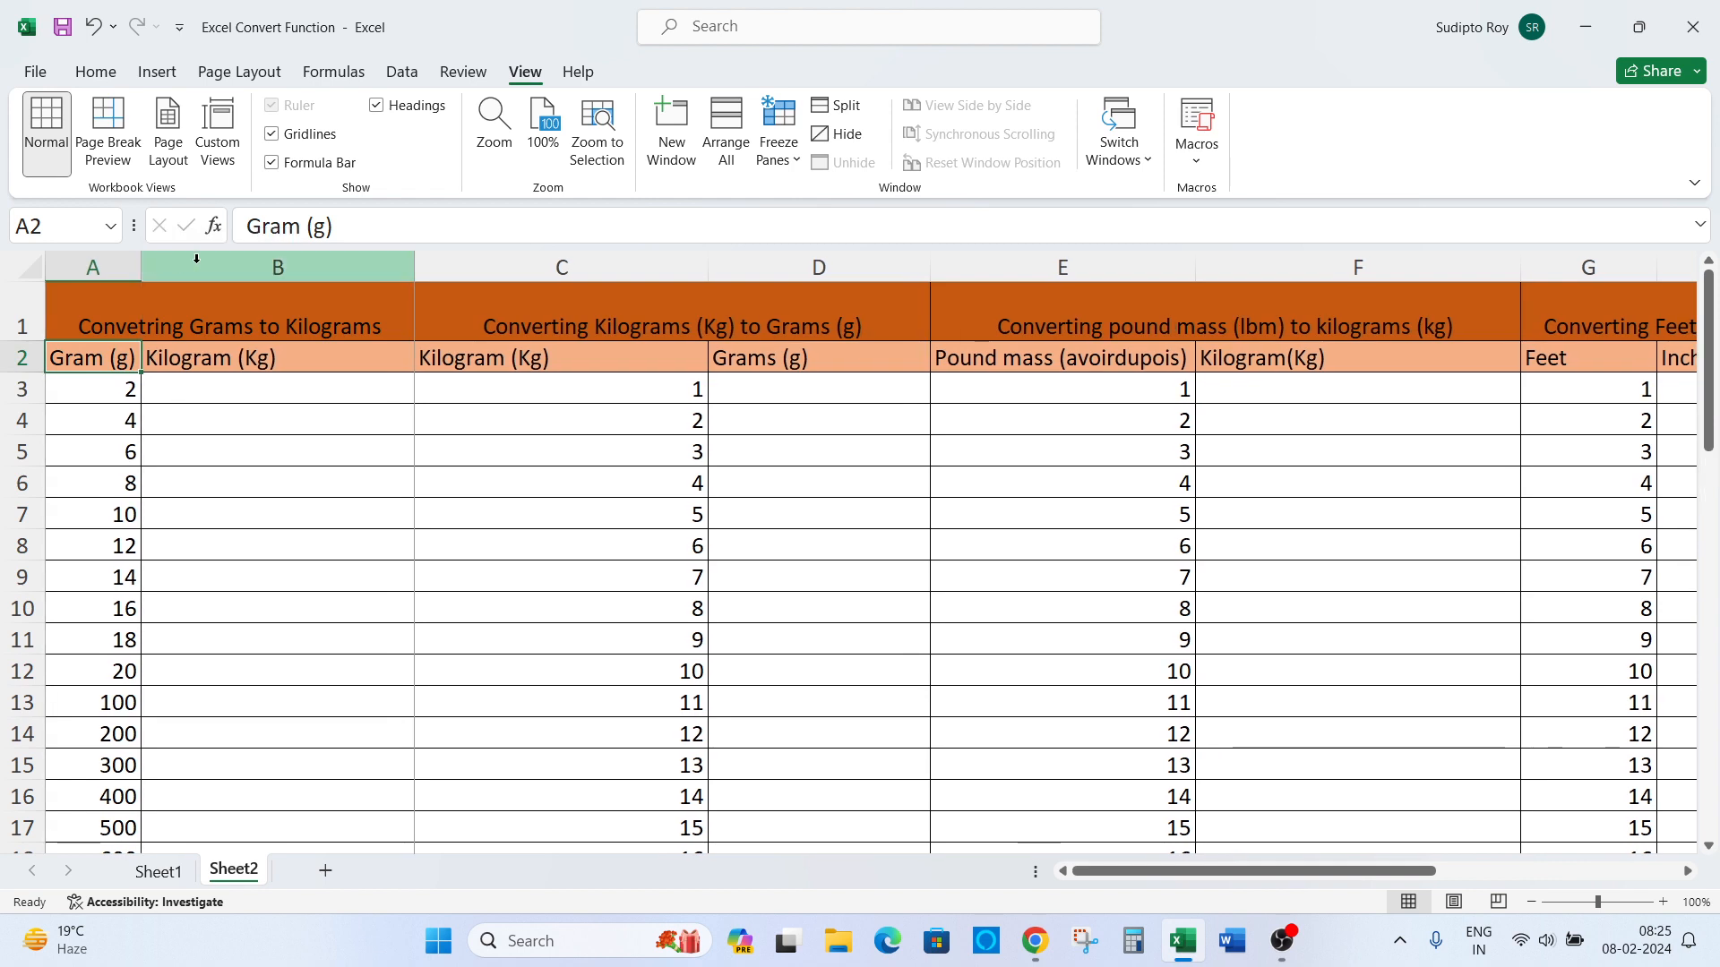
# - Widen column A on Sheet2 to roughly double its width
pyautogui.click(148, 546)
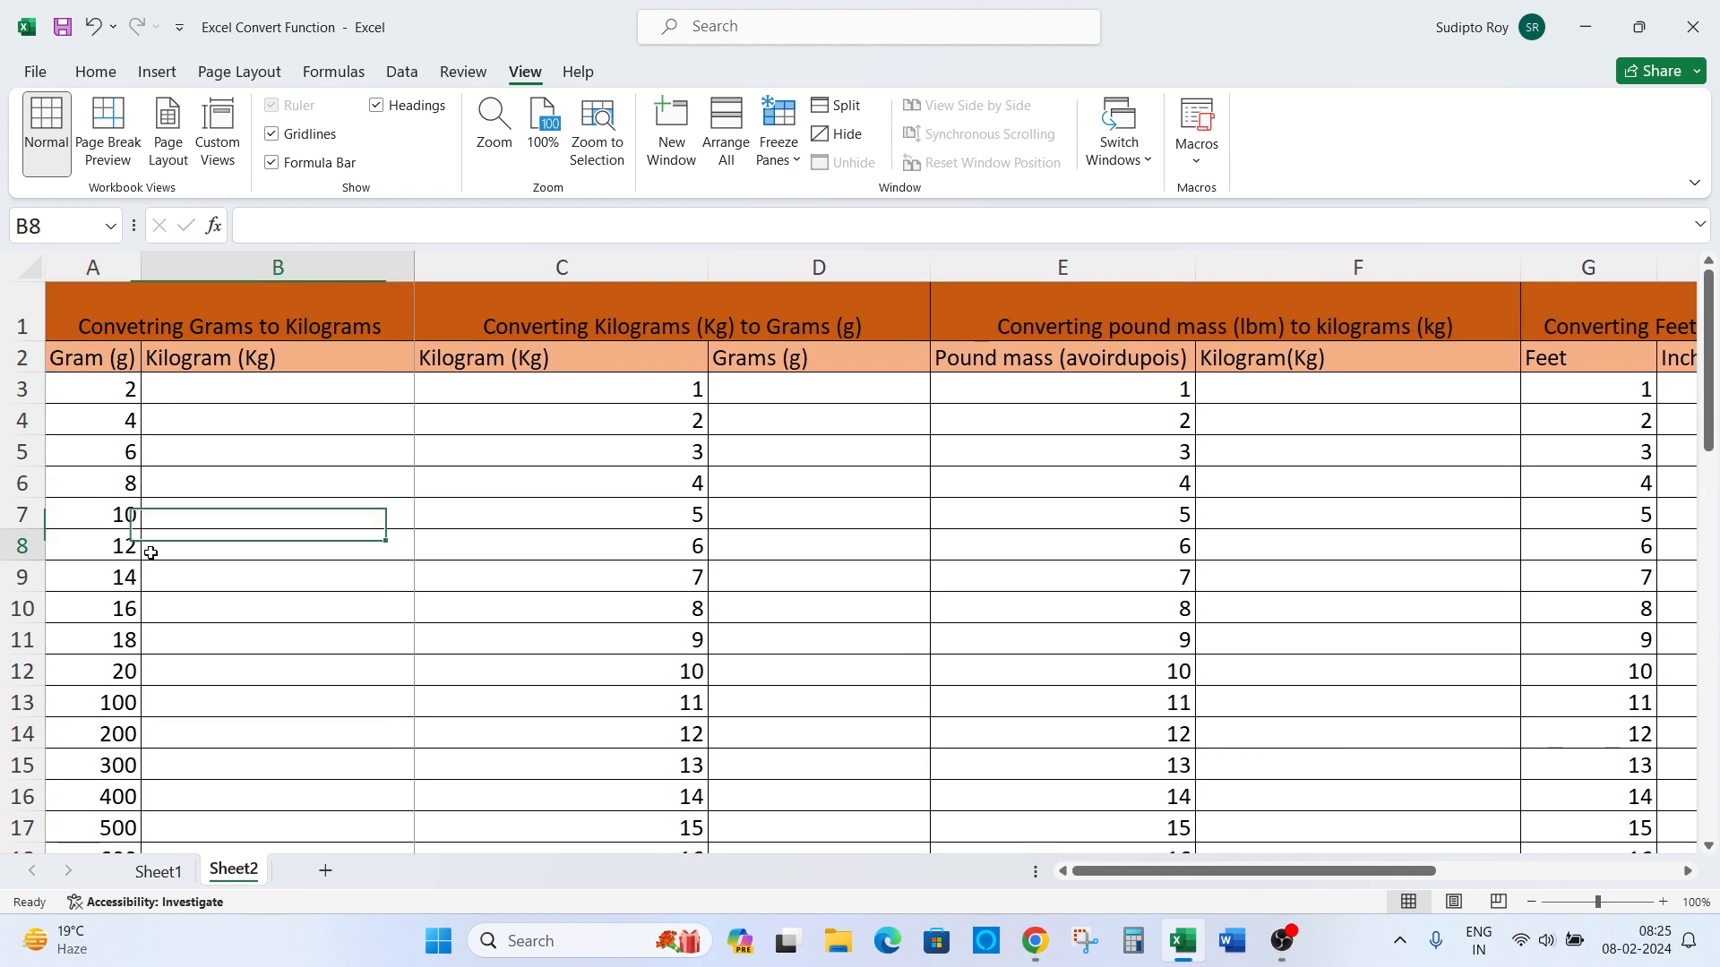
pyautogui.moveTo(140, 267); pyautogui.dragTo(229, 267)
pyautogui.press('Up')
pyautogui.press('Up')
pyautogui.press('Up')
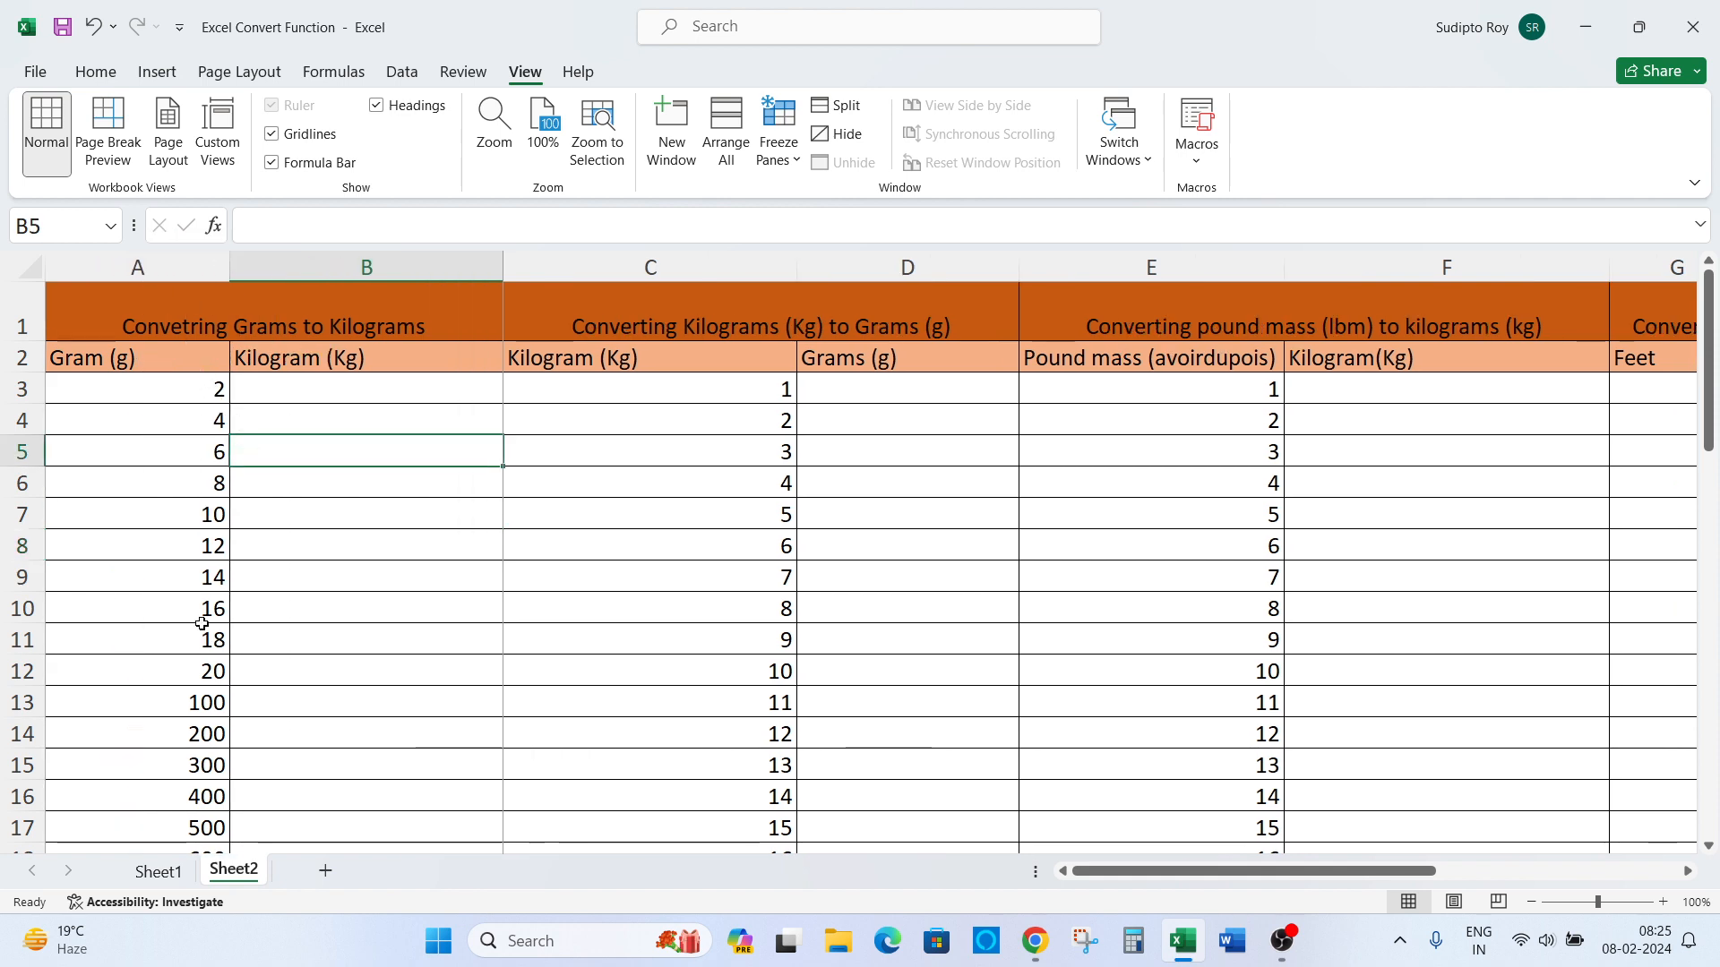
# - Check the grams-to-kilograms formula in B3 of Sheet1 and return to Sheet2
pyautogui.click(152, 871)
pyautogui.click(449, 391)
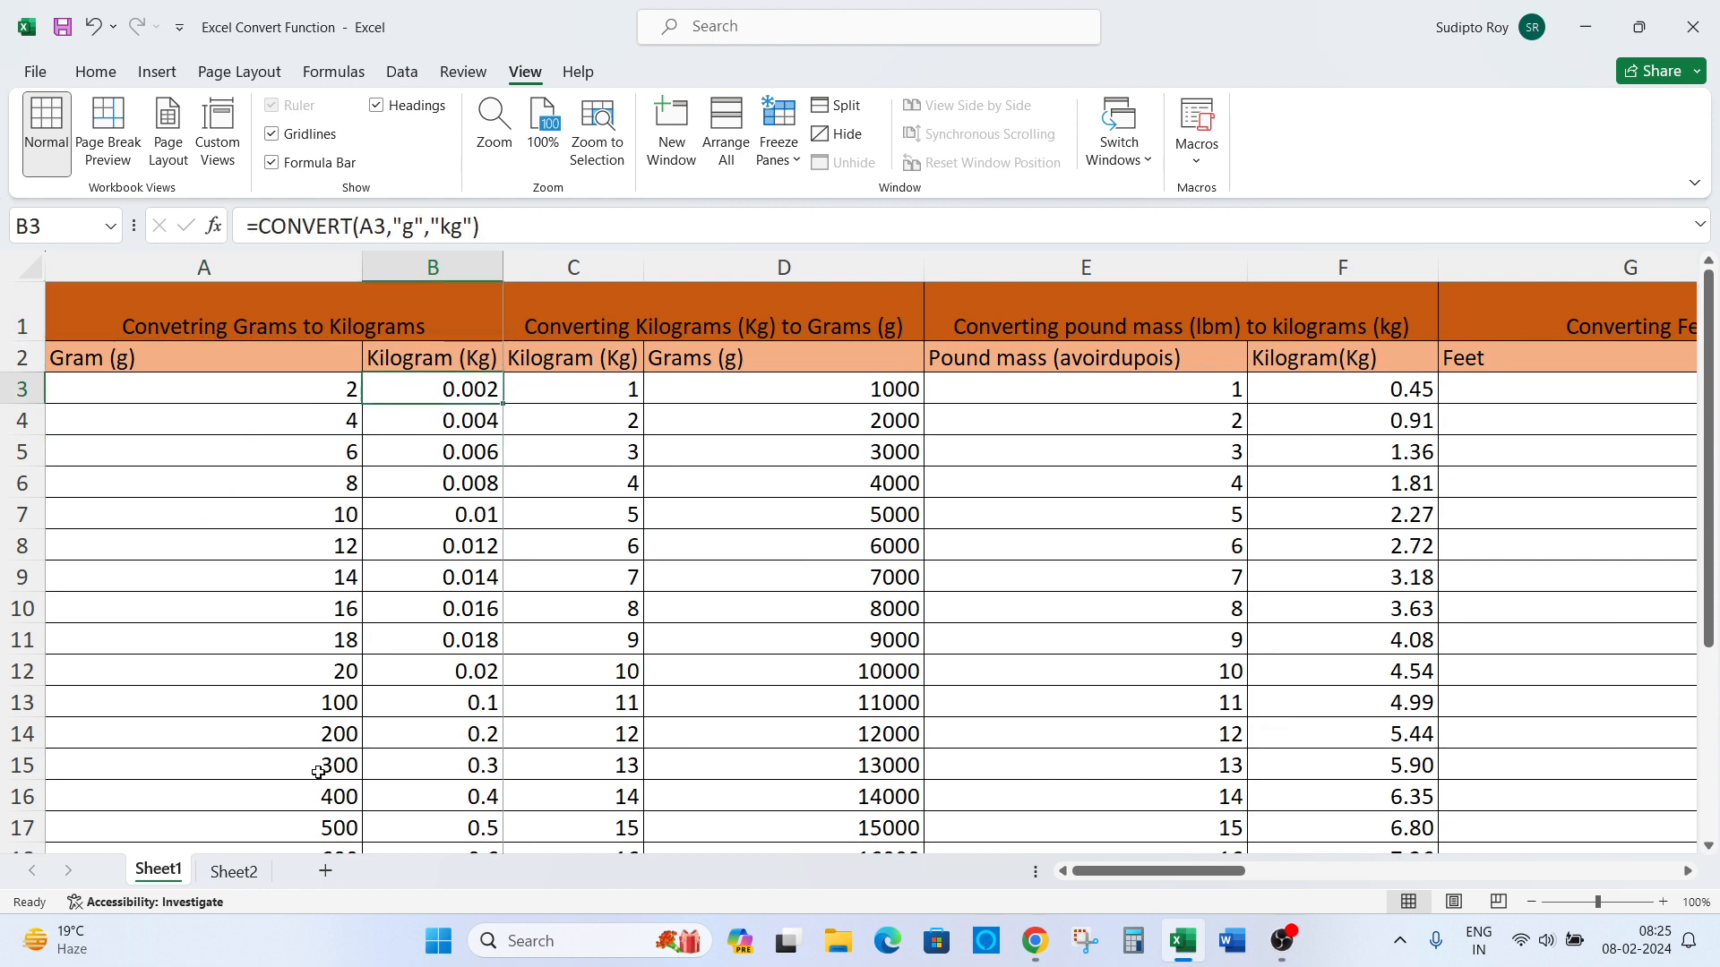
pyautogui.click(246, 871)
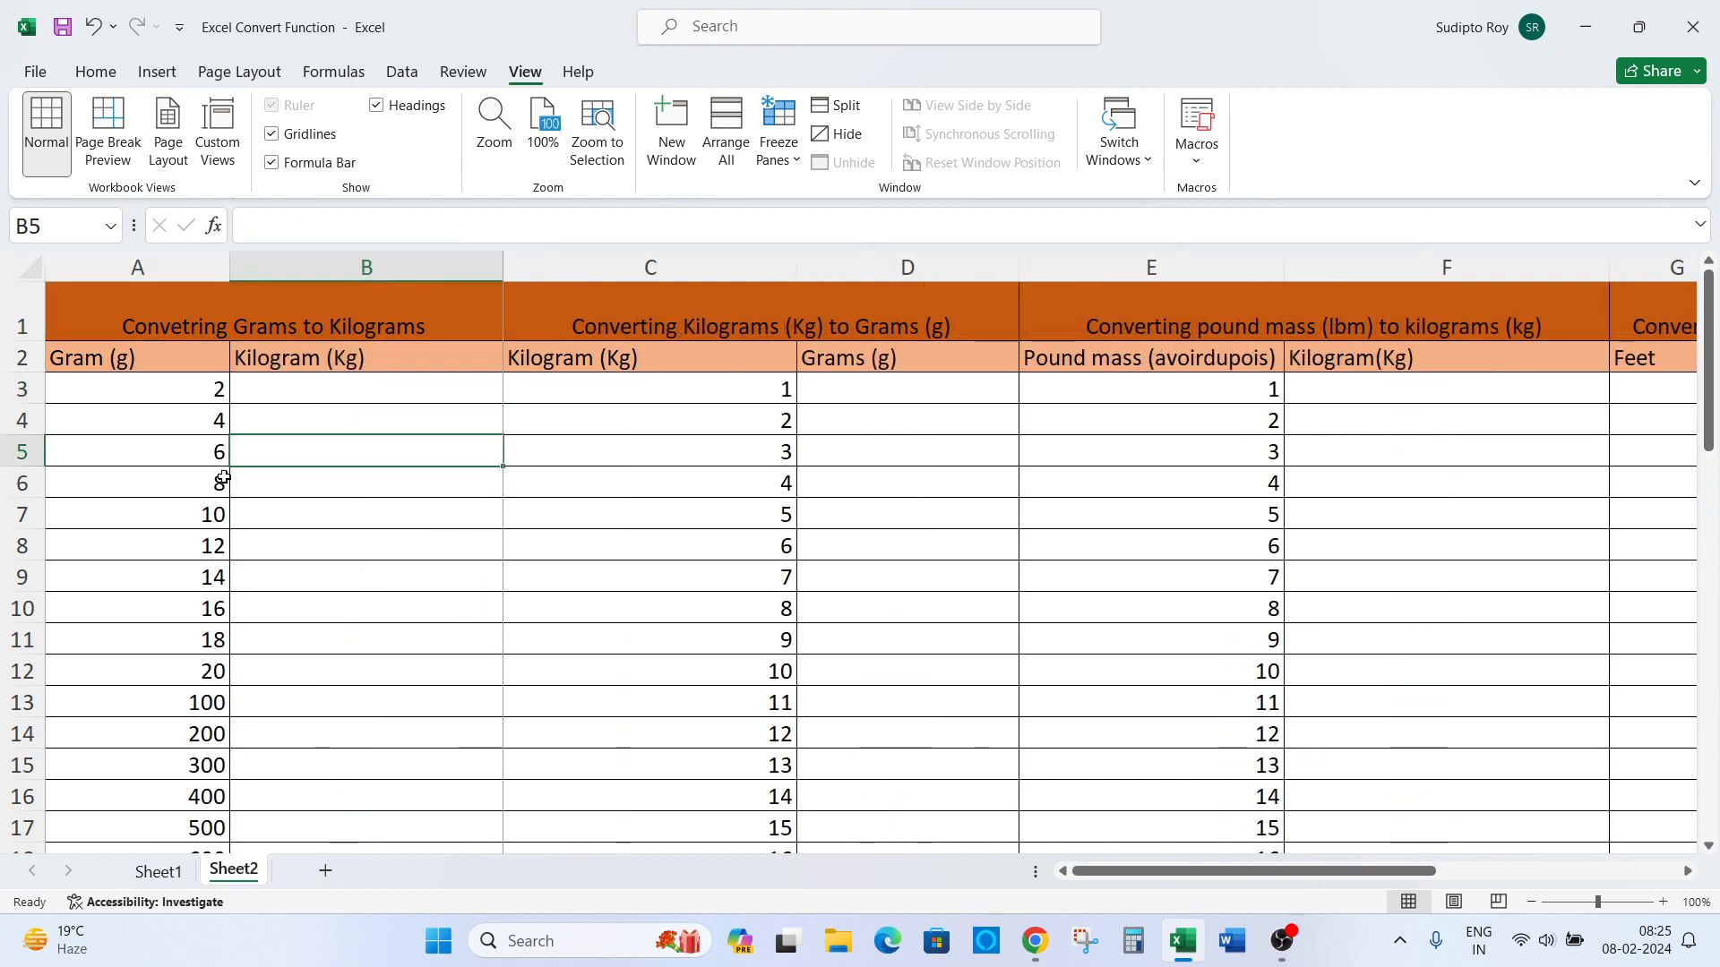
# - Examine the Gram and Kilogram headers of Sheet2's first table and the first row beneath them
pyautogui.click(164, 367)
pyautogui.click(296, 354)
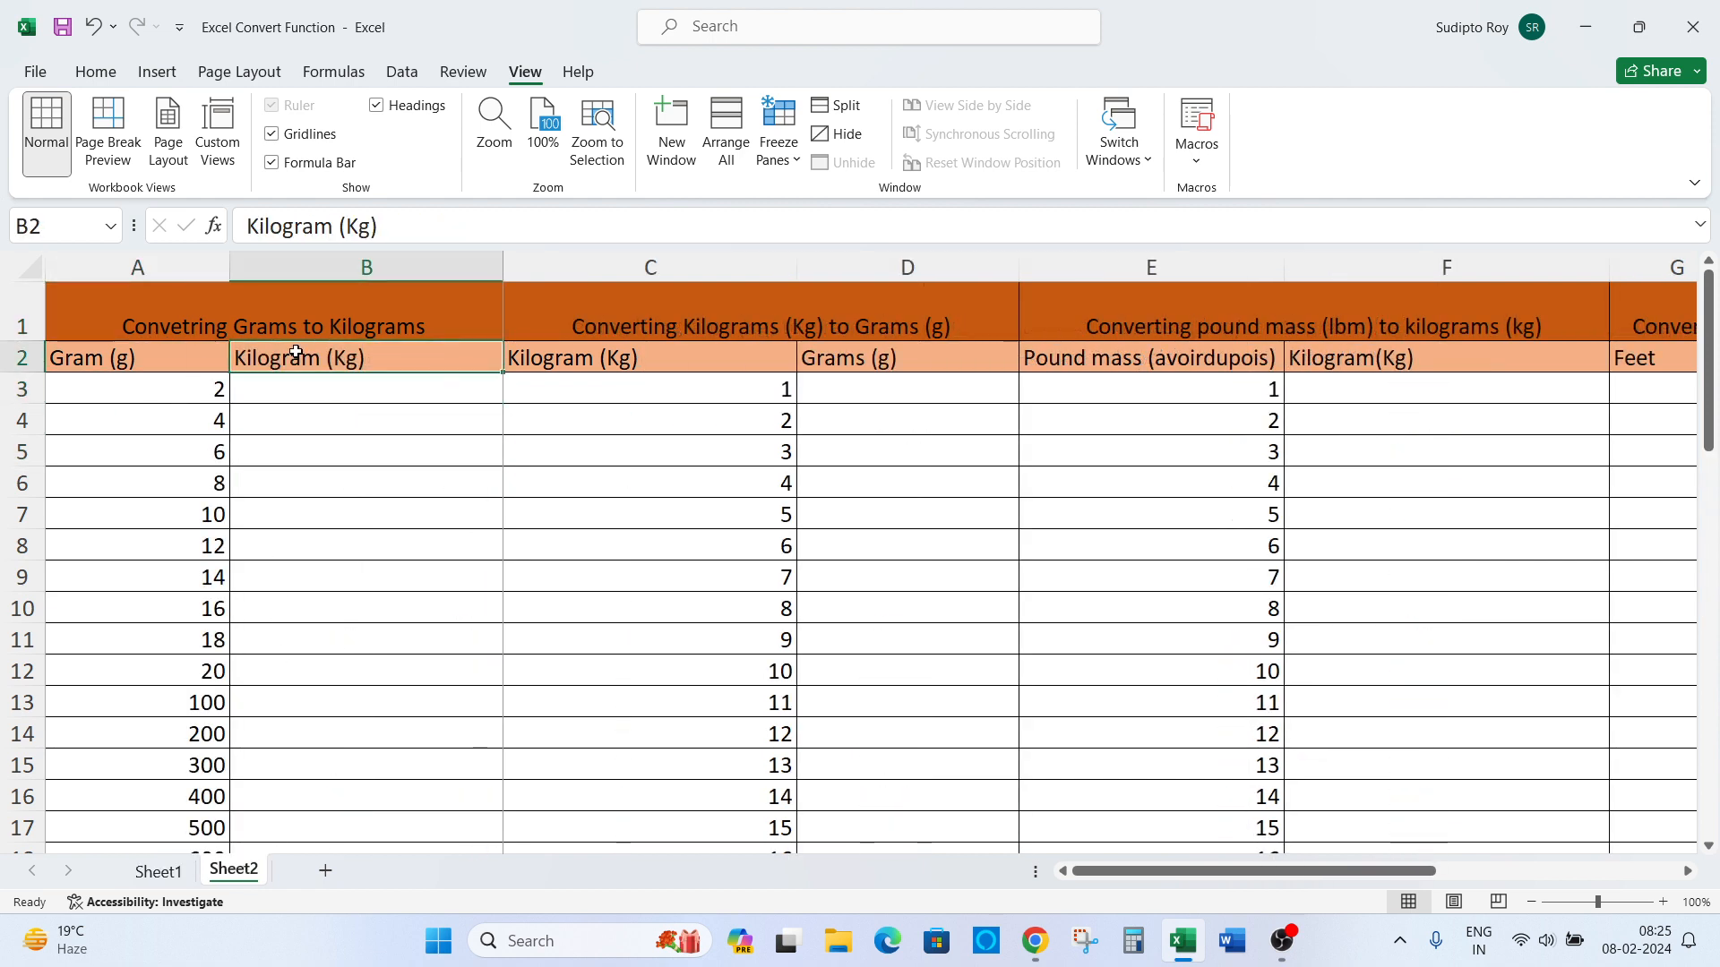
pyautogui.press('Right')
pyautogui.press('Down')
pyautogui.press('Left')
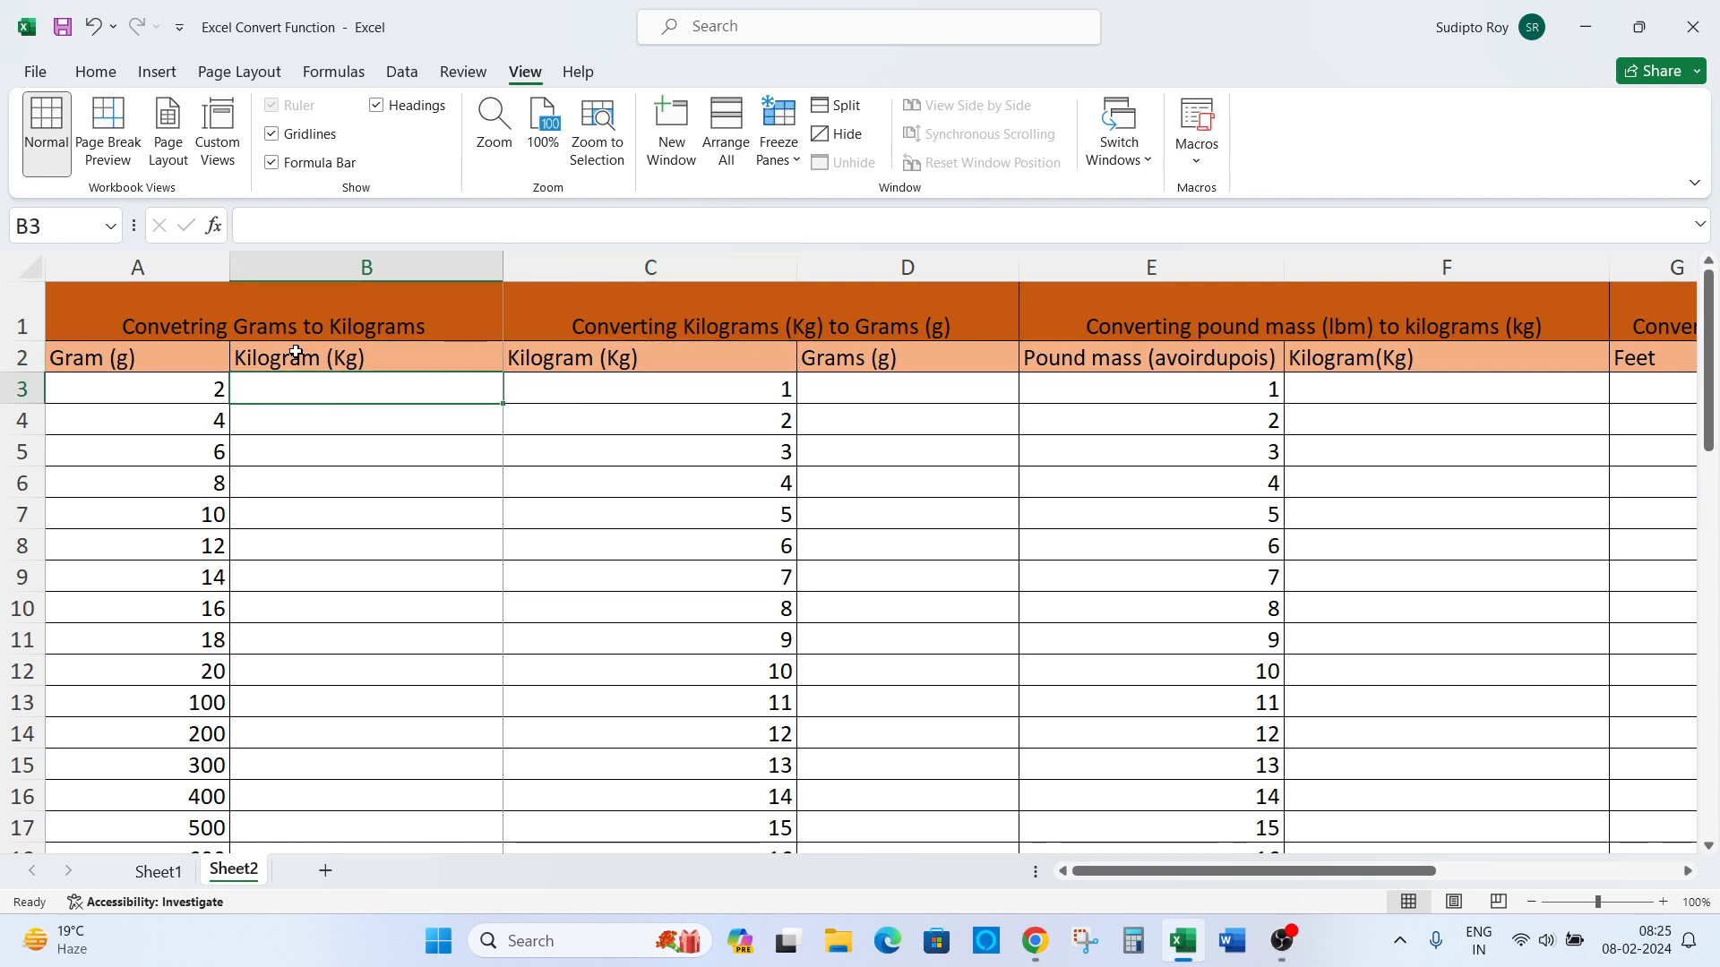
pyautogui.press('Left')
pyautogui.press('Up')
pyautogui.press('Right')
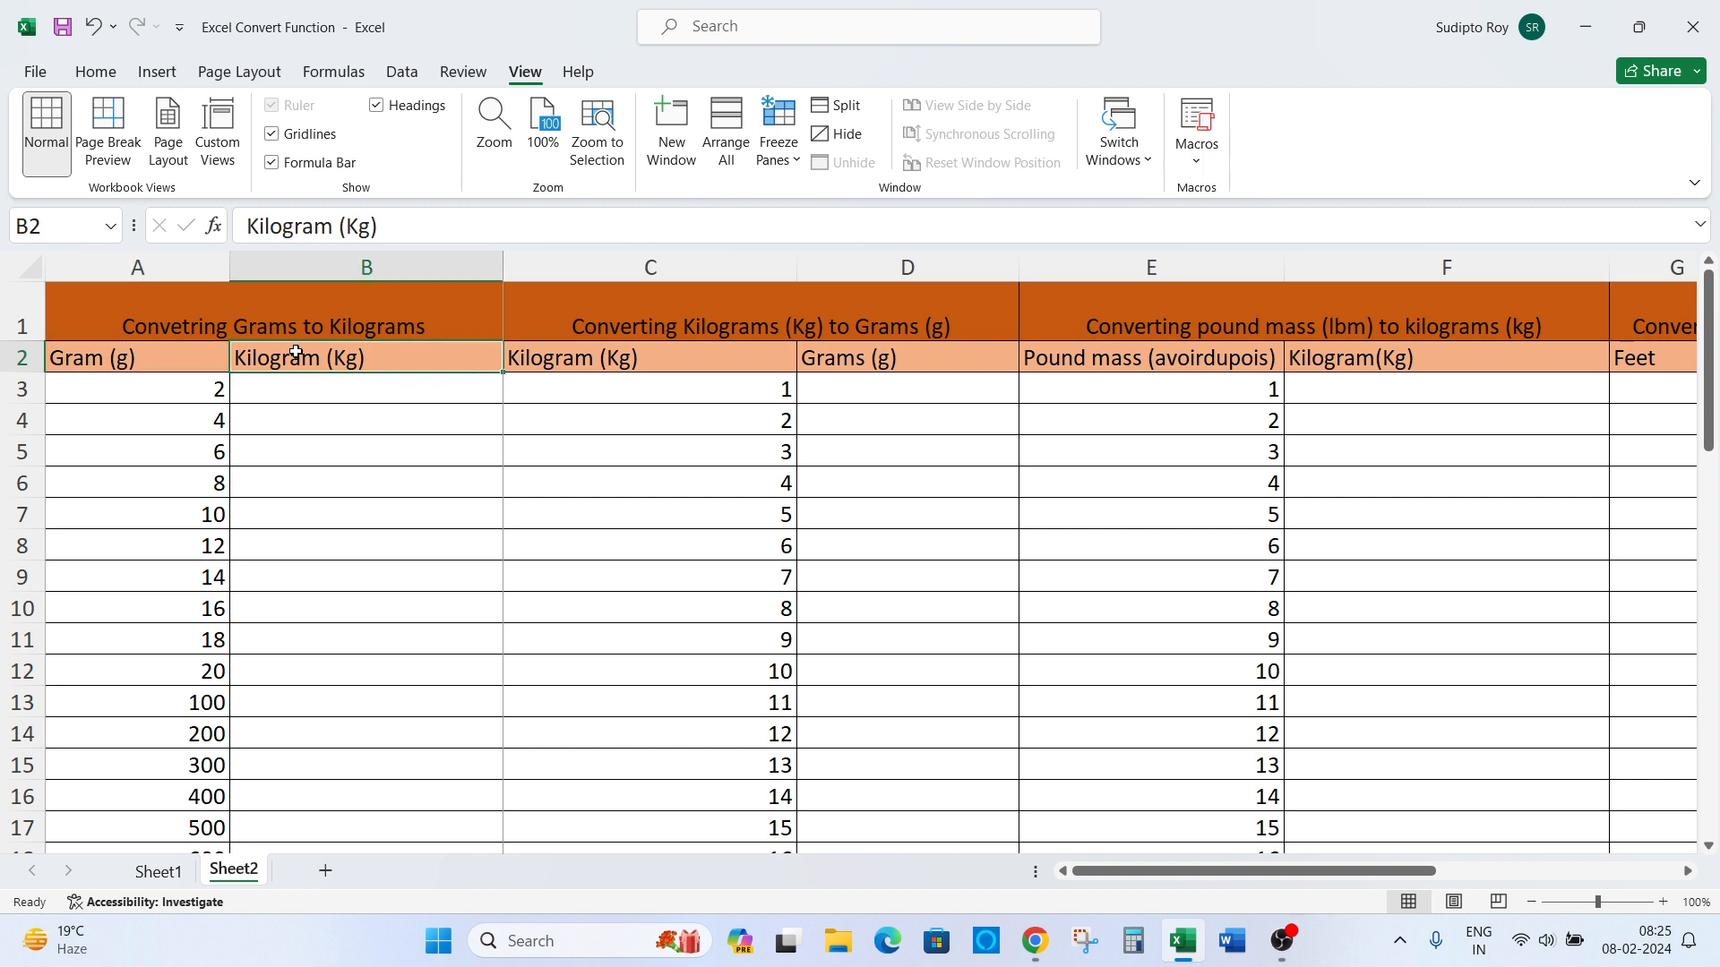
# - Enter the formula =CONVERT(A3,"g","kg") in cell B3 of Sheet2
pyautogui.press('Down')
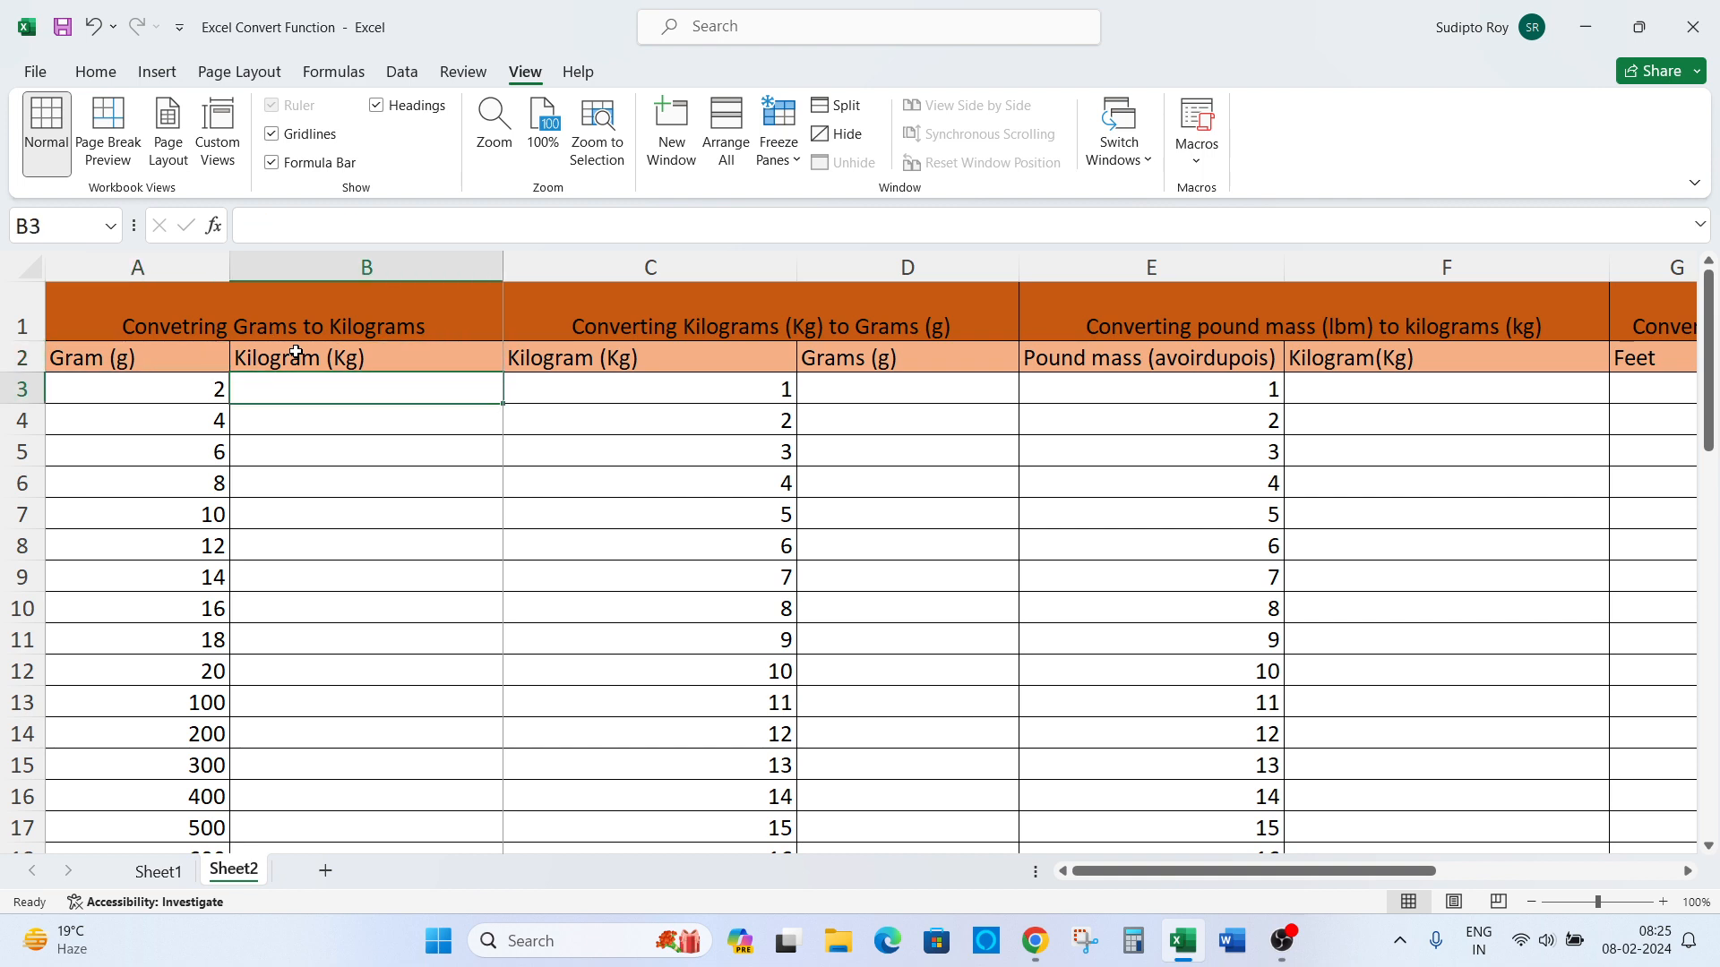
pyautogui.write('=c')
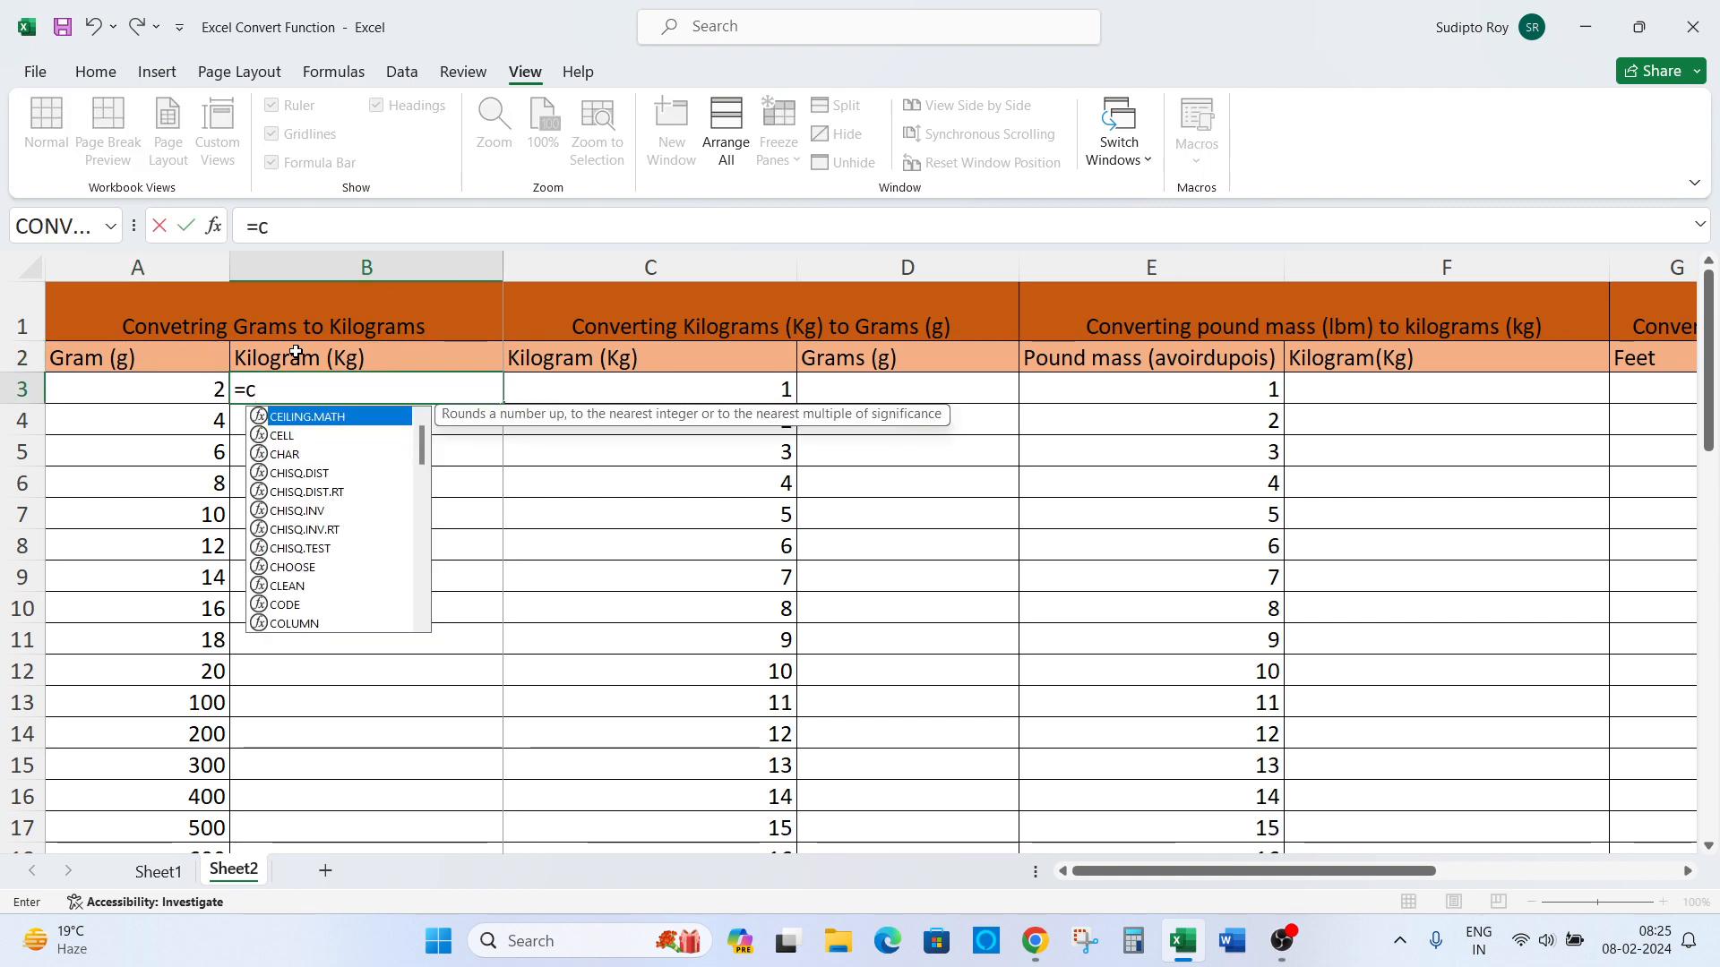
pyautogui.write('onver')
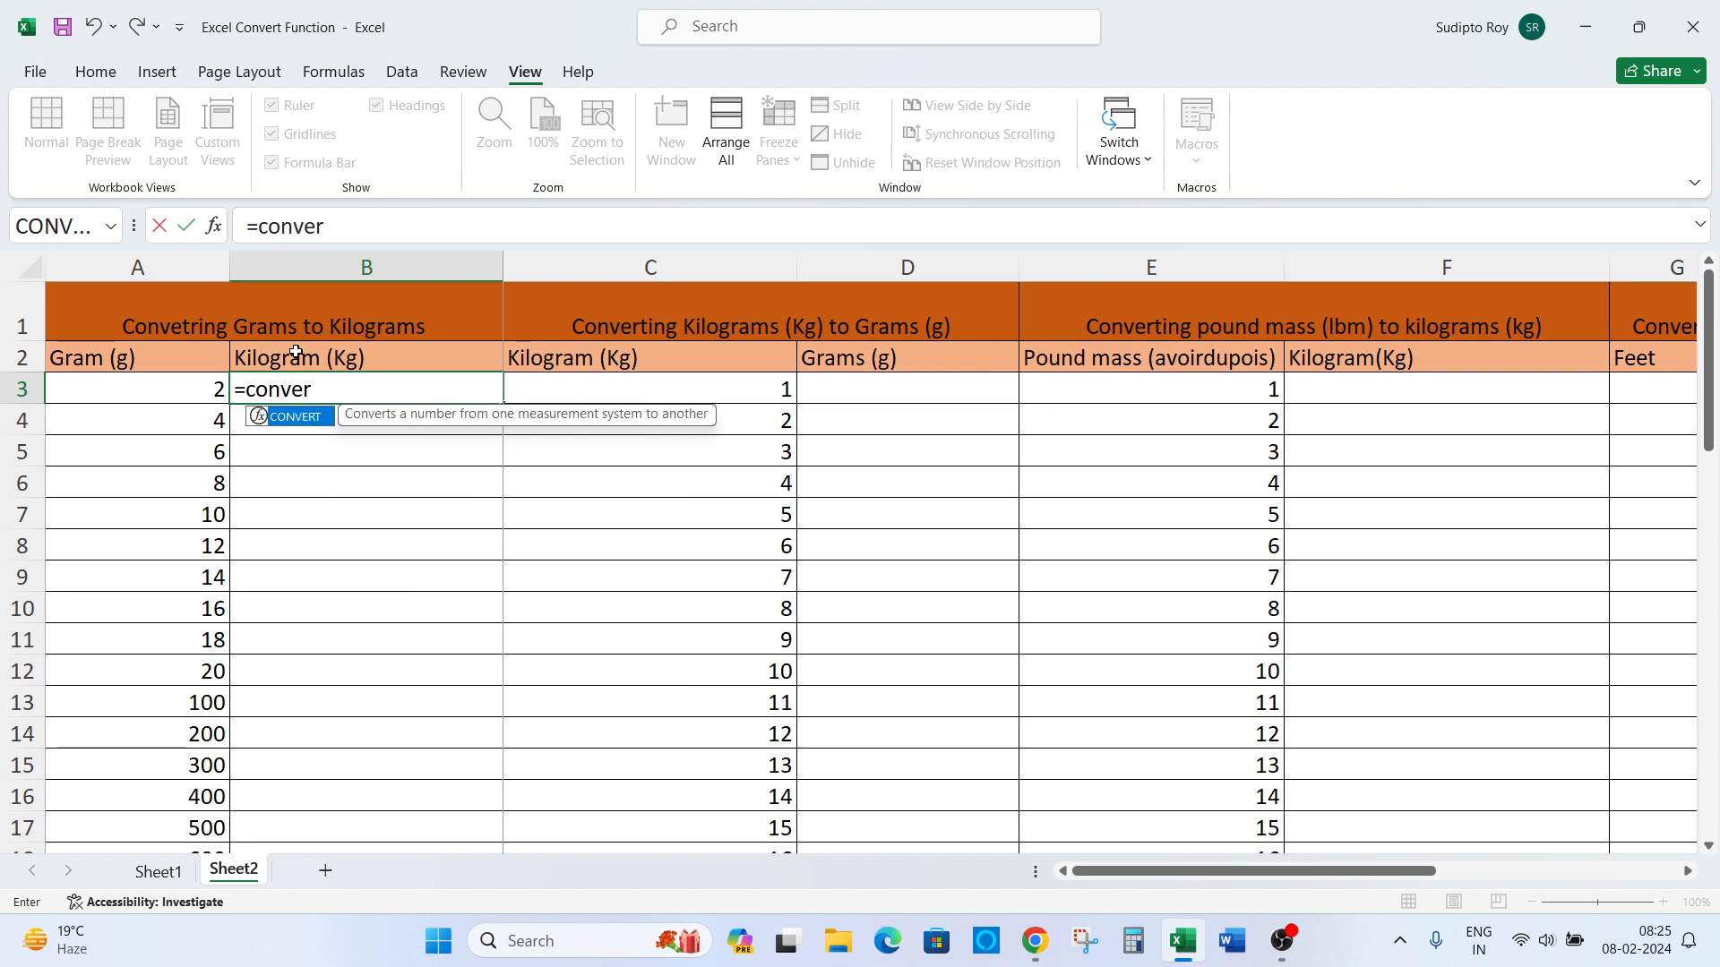
pyautogui.write('t')
pyautogui.press('Tab')
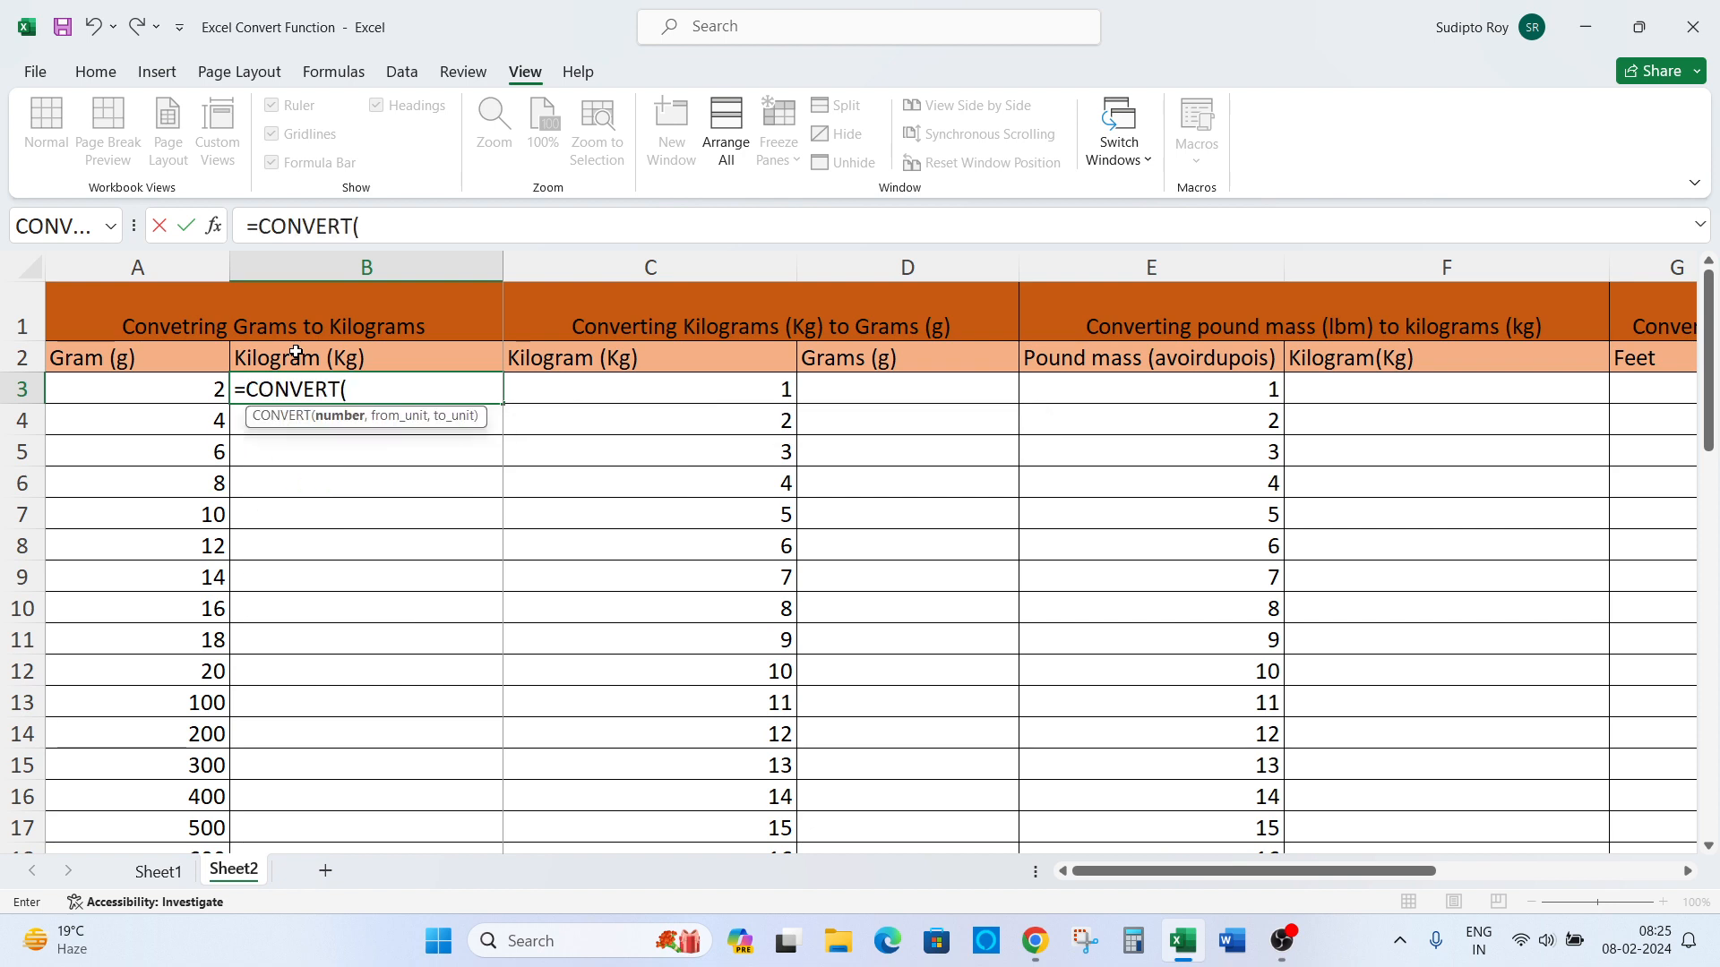
pyautogui.press('Left')
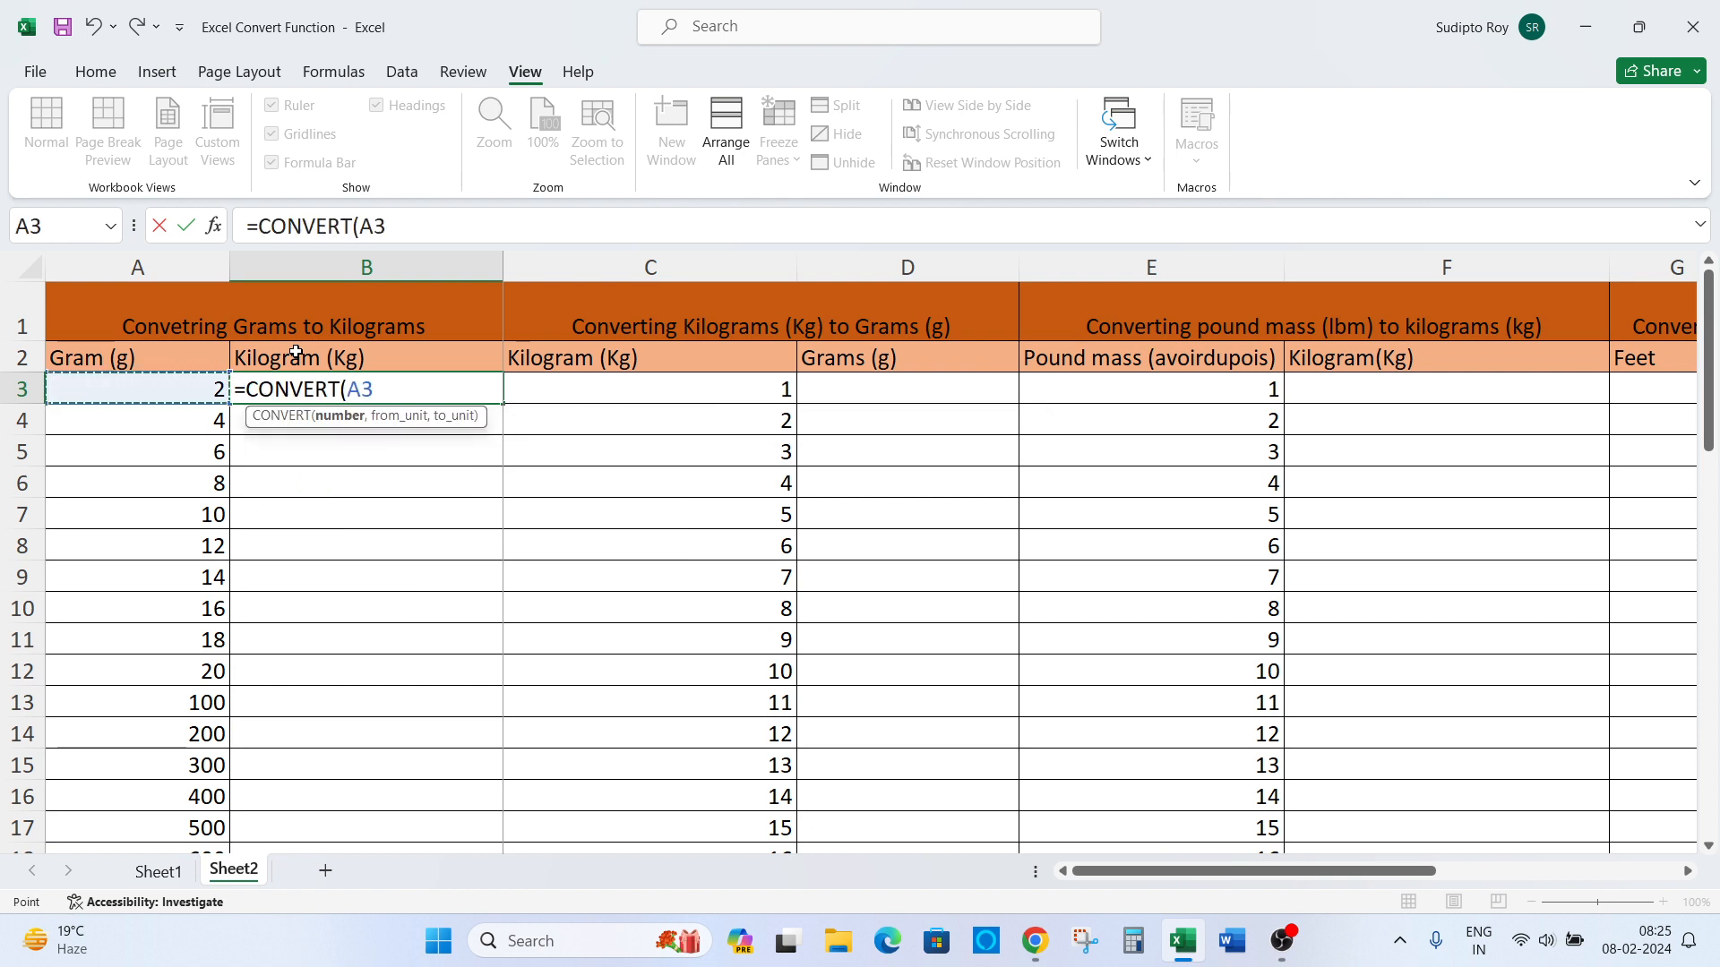
pyautogui.write(',')
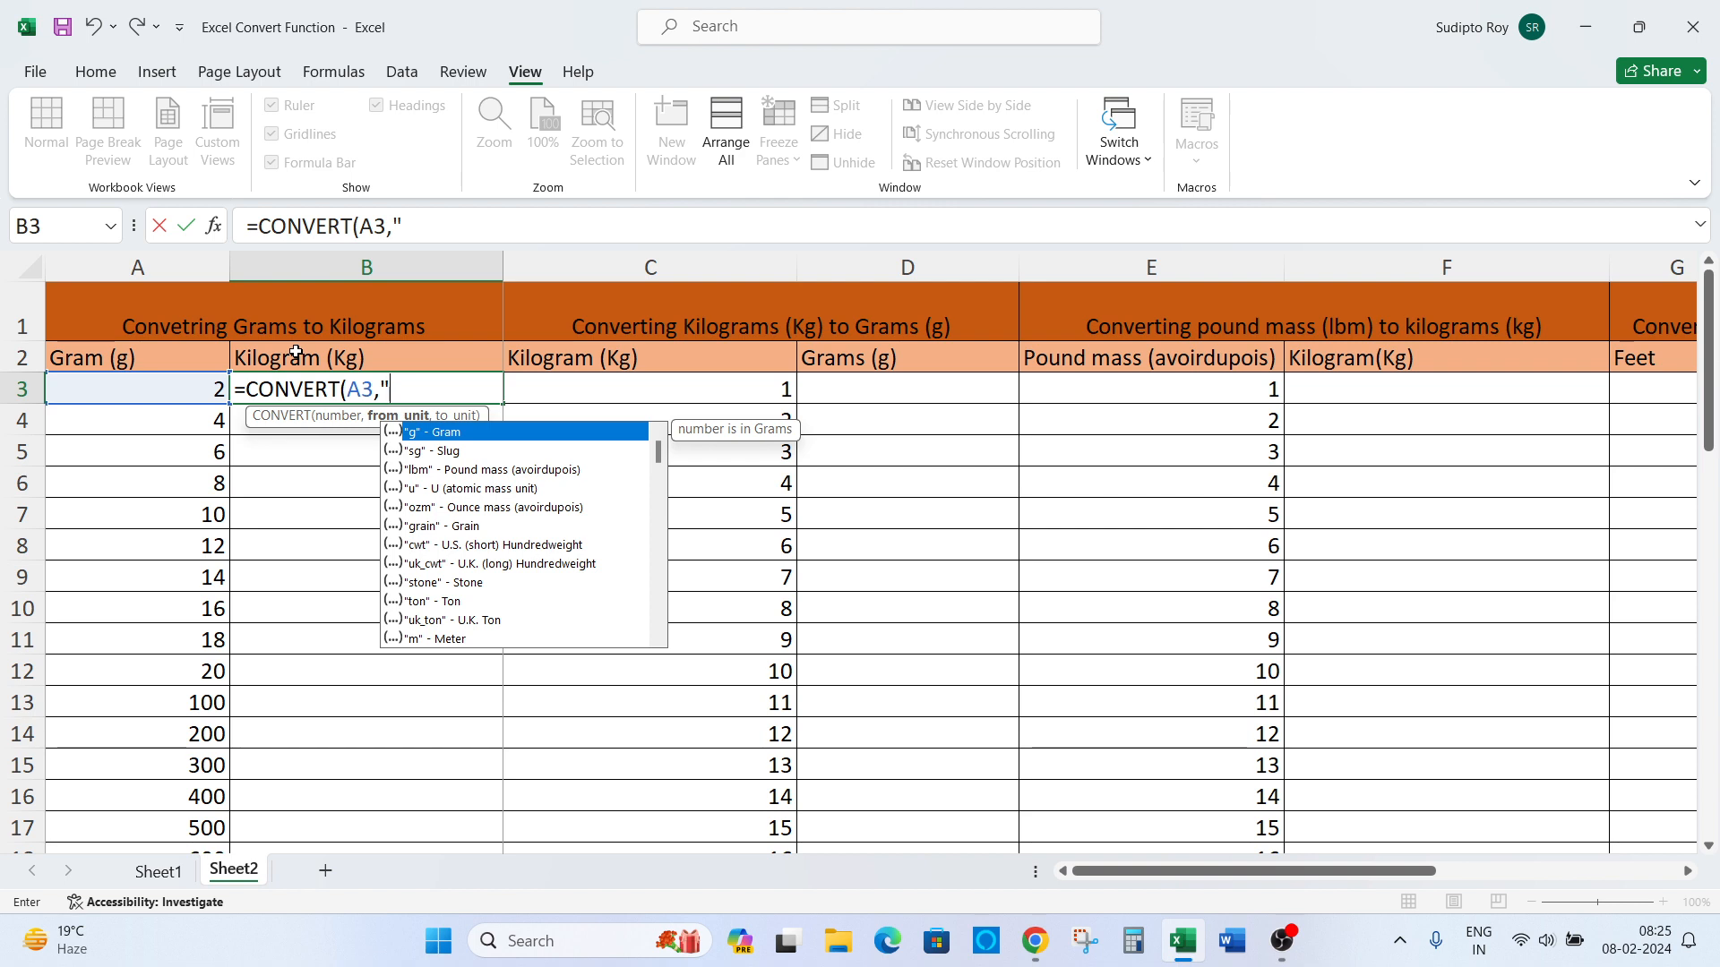
pyautogui.write('"g')
pyautogui.press('BackSpace')
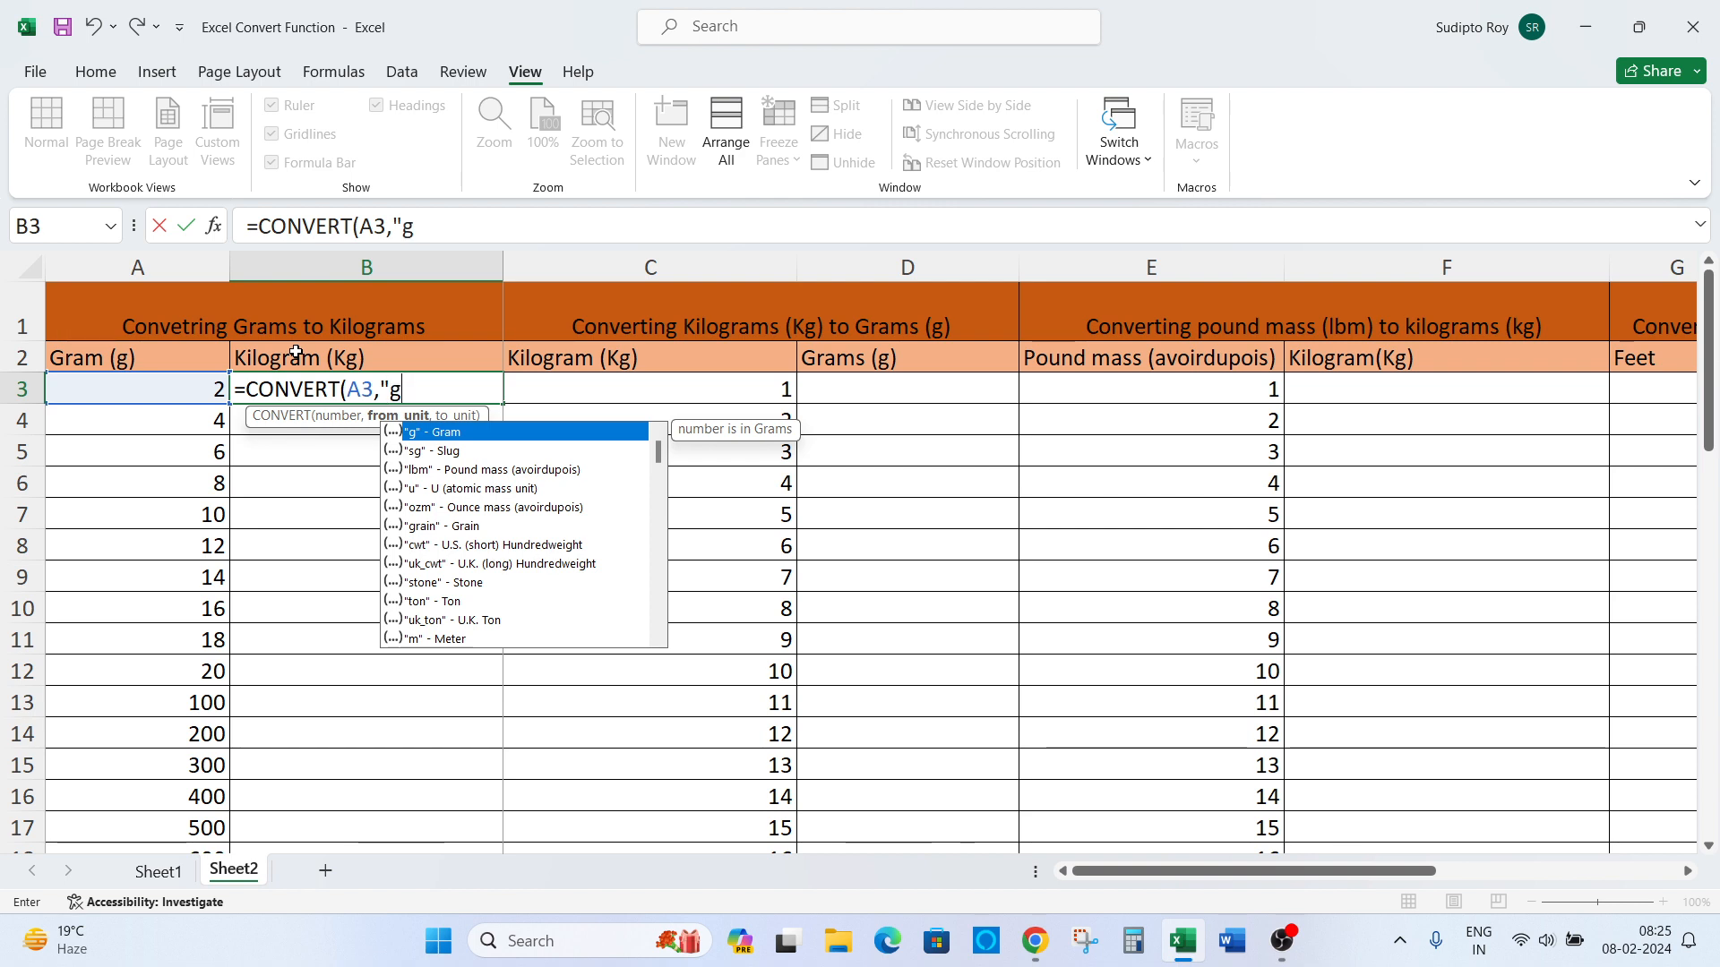
pyautogui.write(',')
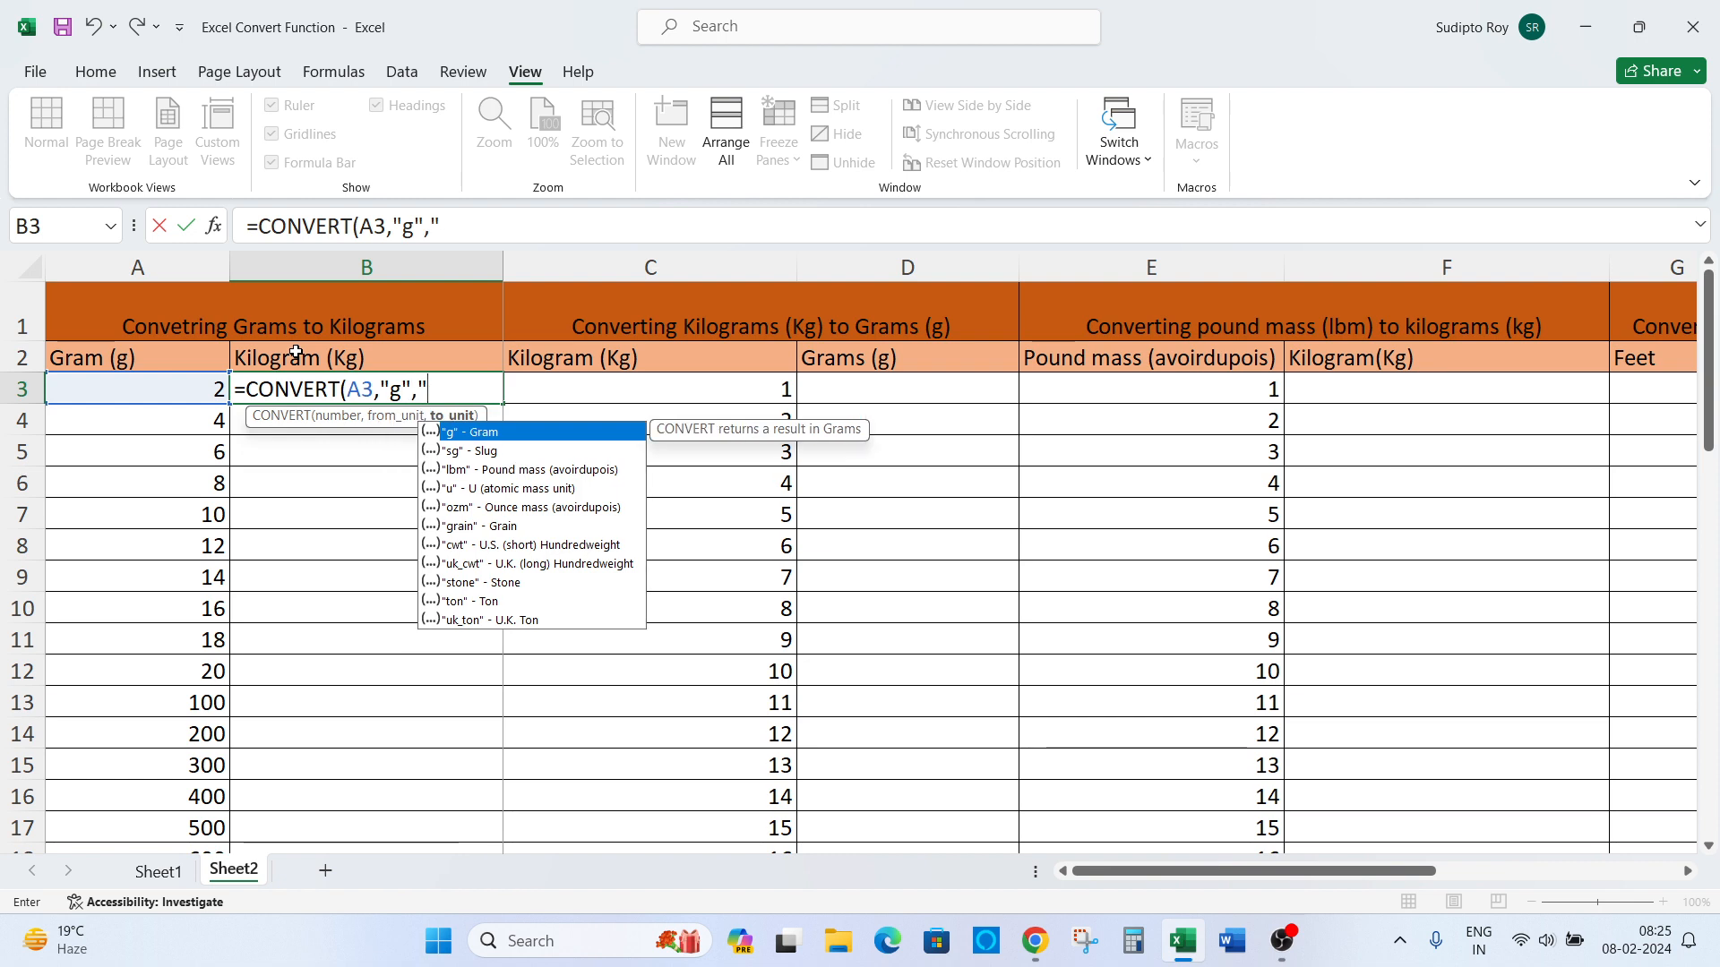
pyautogui.write('"kg')
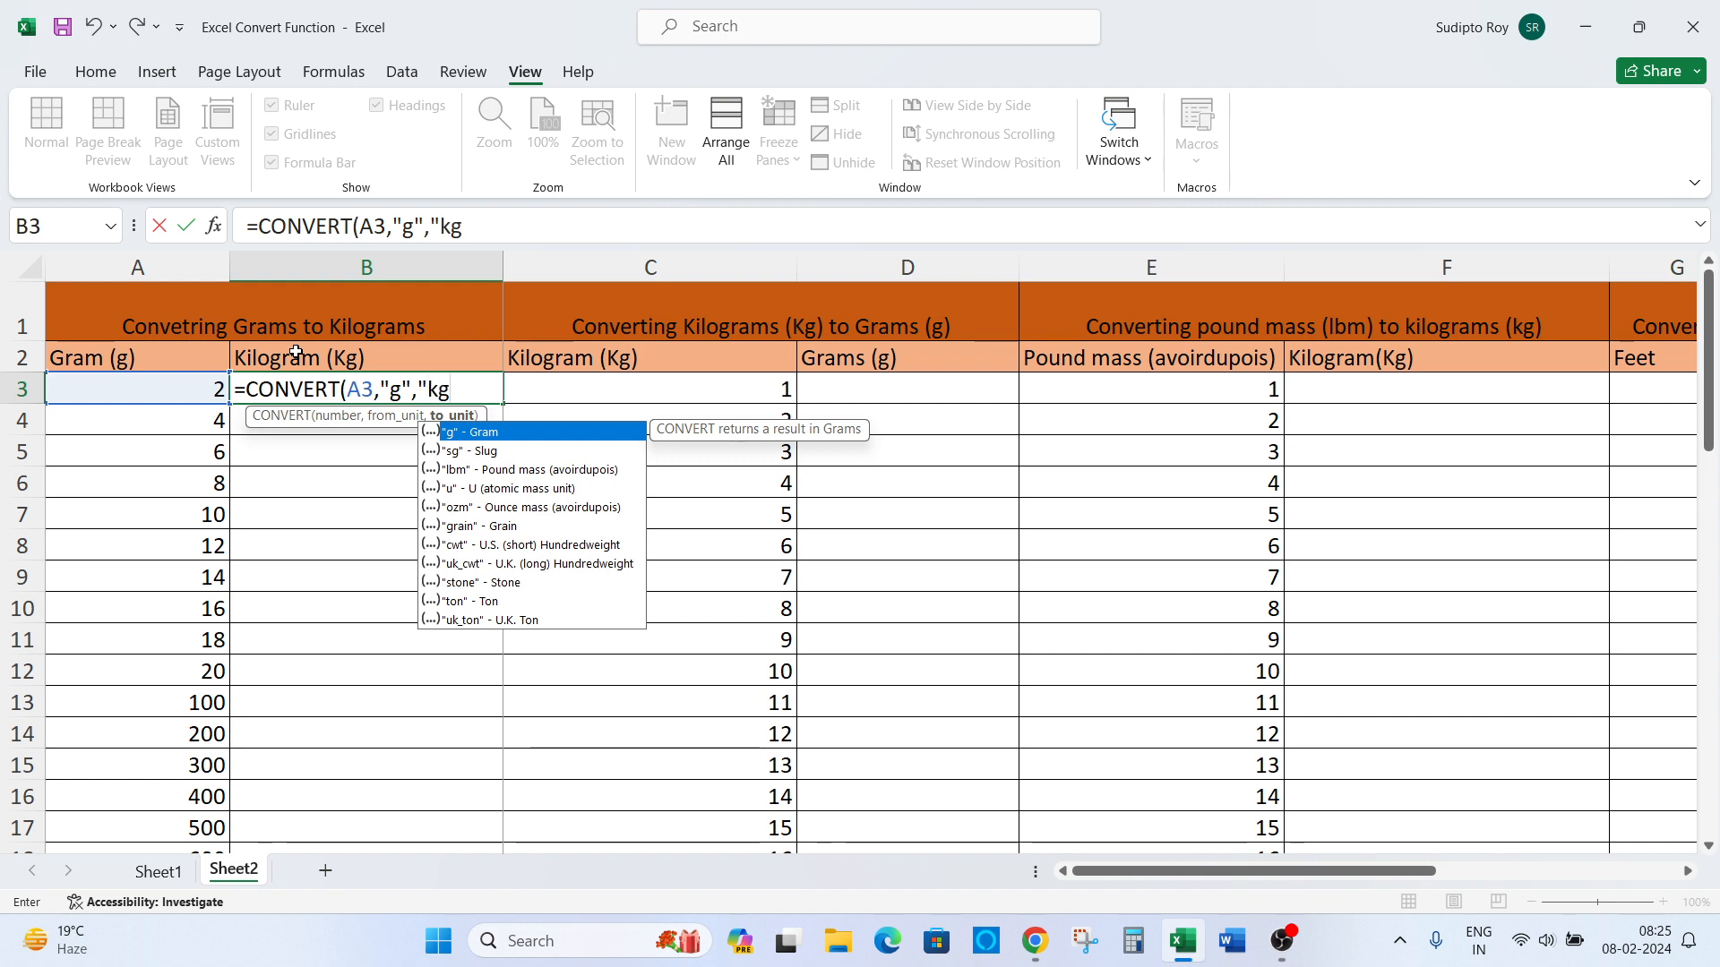
pyautogui.write('")')
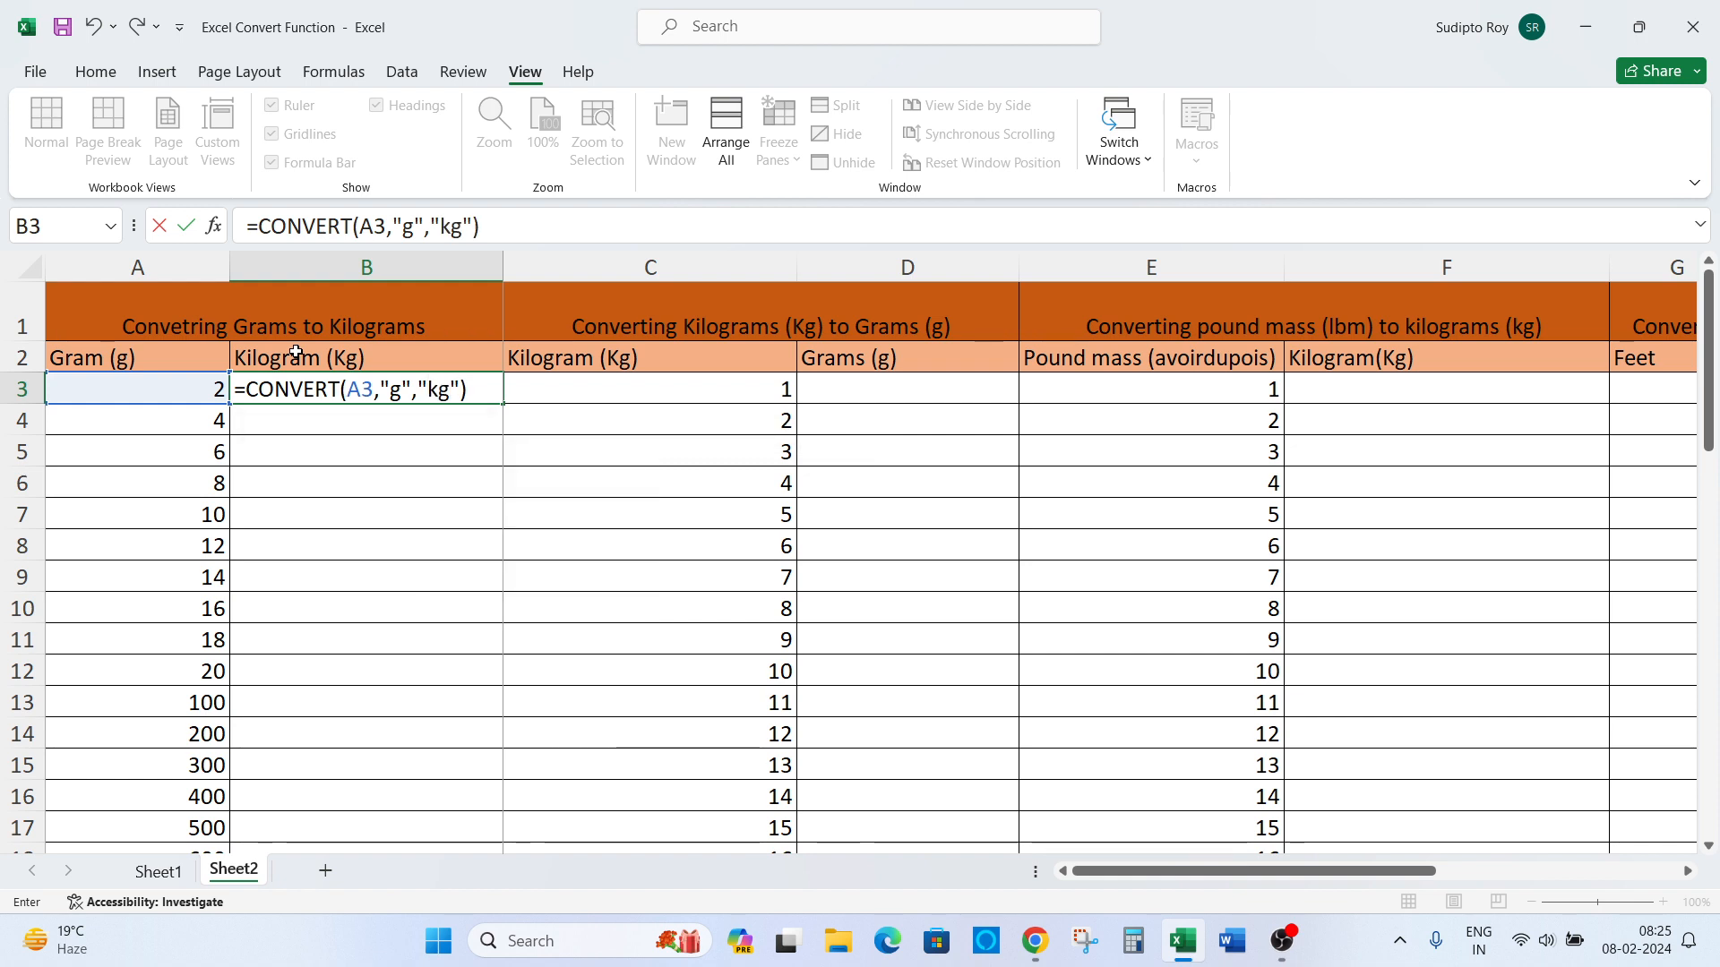
pyautogui.press('Return')
# - Copy the B3 conversion formula down the Kilogram column through B27
pyautogui.press('Up')
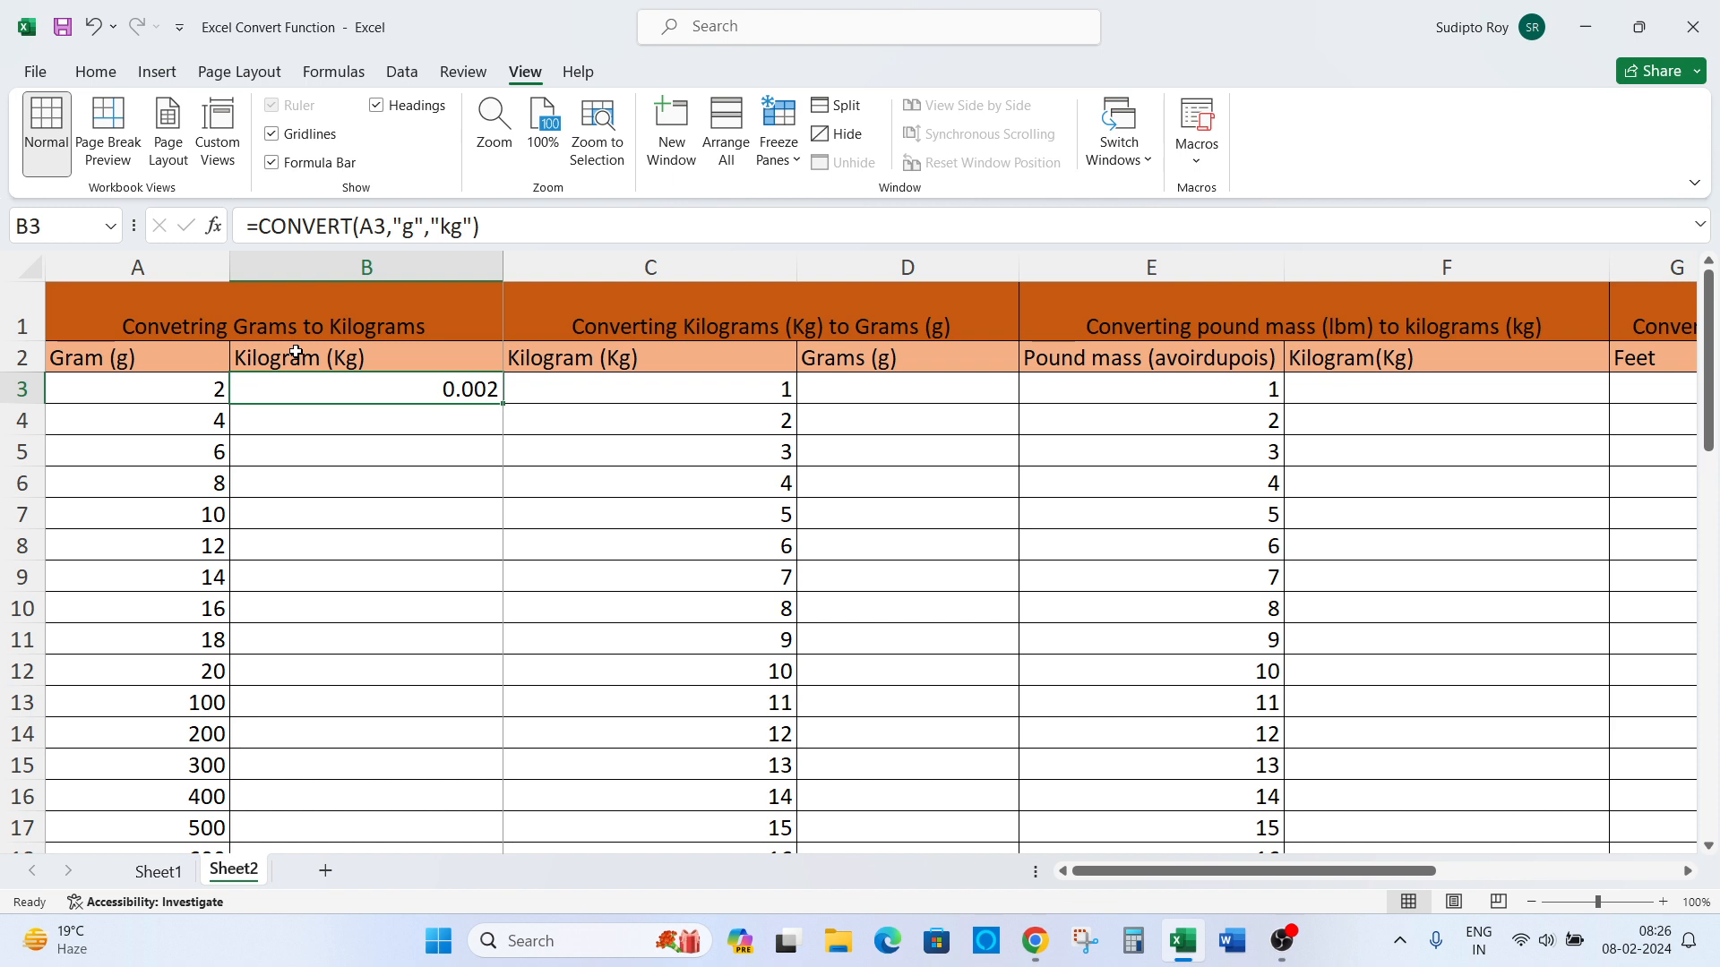
pyautogui.hotkey('ctrl', 'c')
pyautogui.press('Left')
pyautogui.hotkey('ctrl', 'Down')
pyautogui.press('Right')
pyautogui.hotkey('ctrl', 'shift', 'Up')
pyautogui.press('Return')
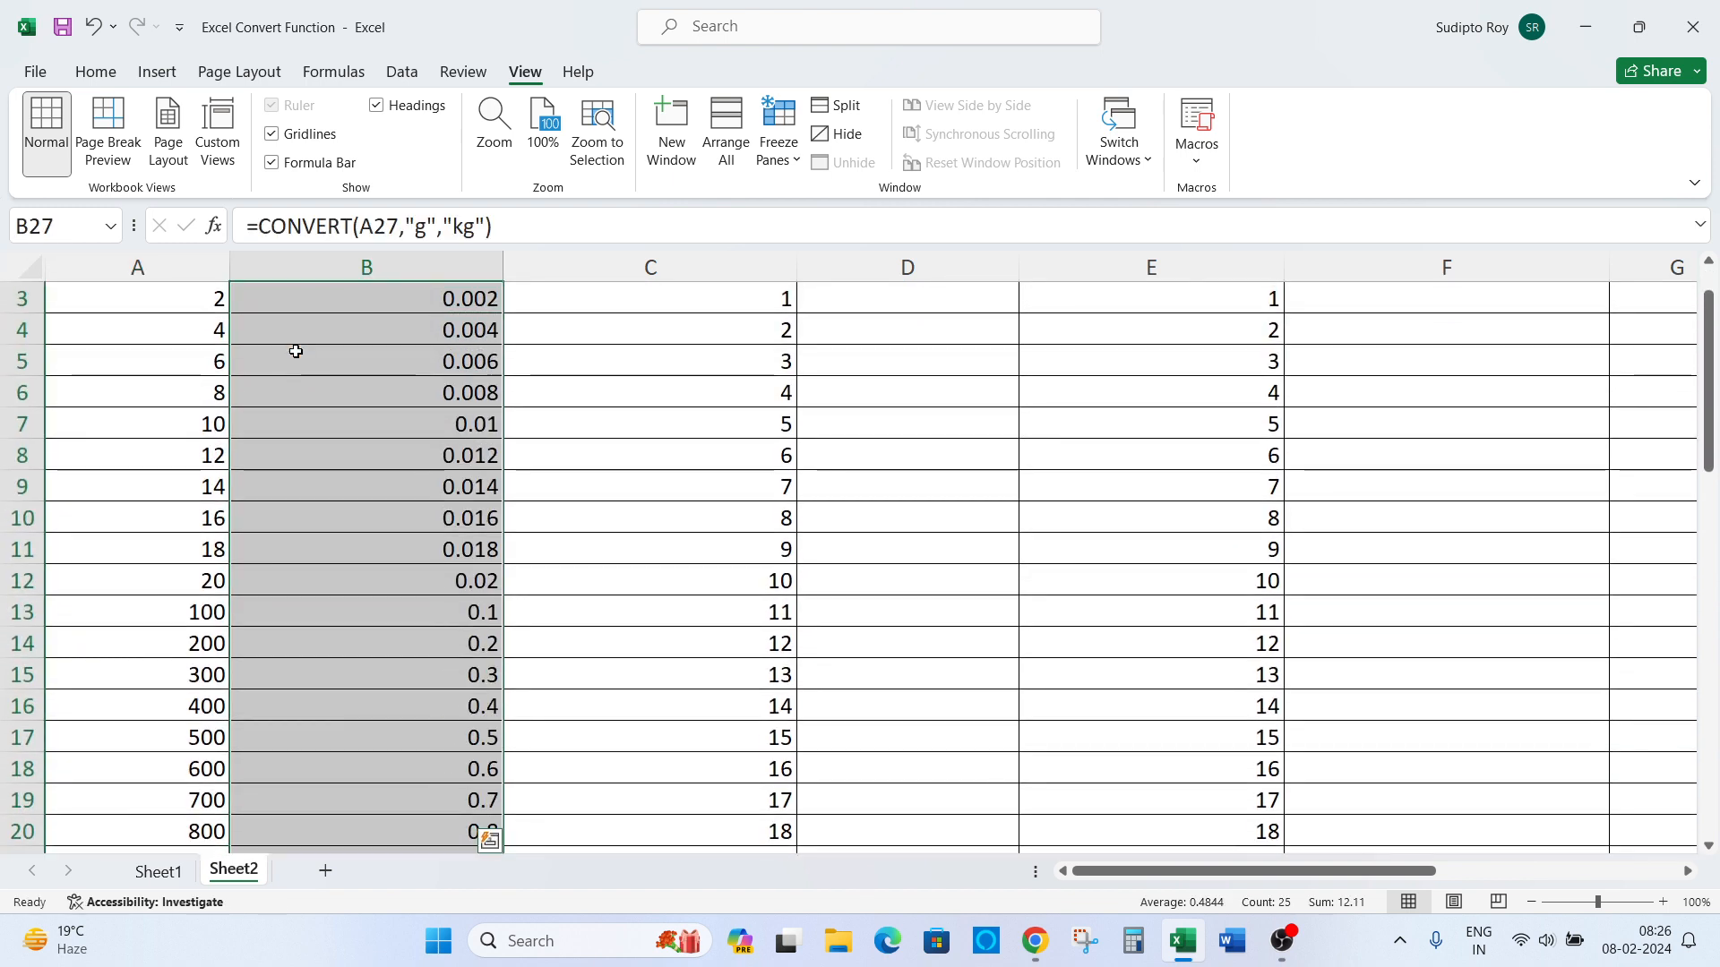
# - Inspect the lower rows of the grams-to-kilograms table and highlight the 1000 gram row, A22:B22
pyautogui.hotkey('ctrl', 'Down')
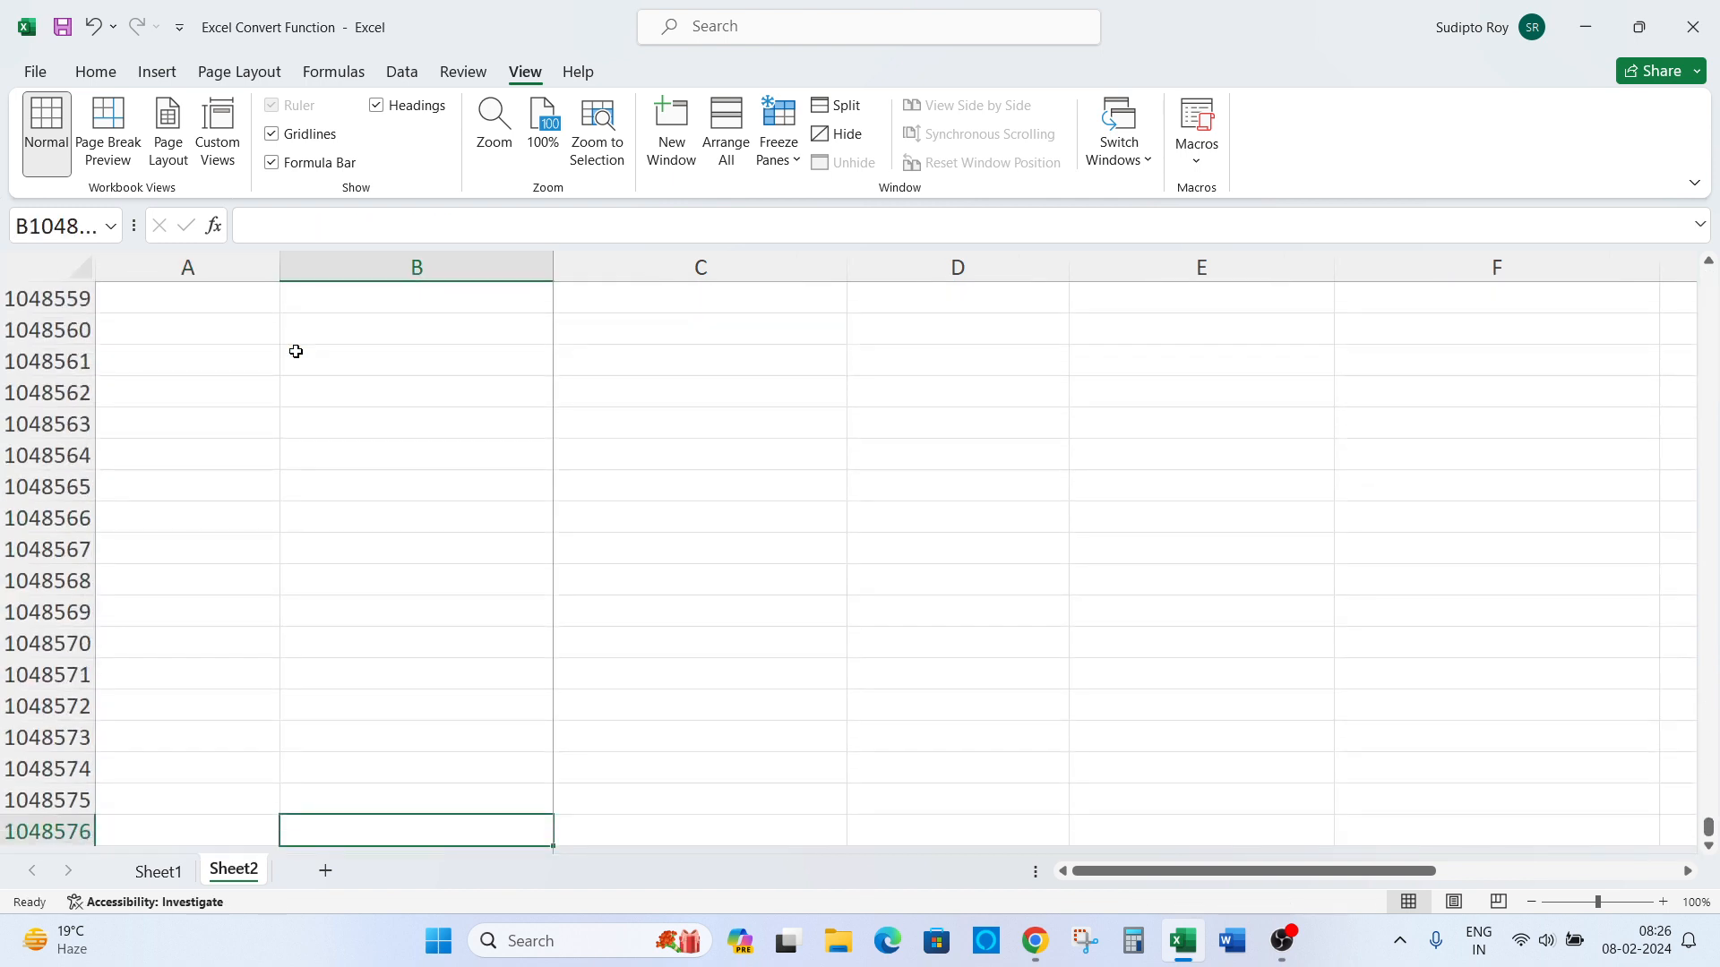
pyautogui.hotkey('ctrl', 'Up')
pyautogui.press('Up')
pyautogui.press('Up')
pyautogui.press('Up')
pyautogui.press('Up')
pyautogui.press('Up')
pyautogui.press('Up')
pyautogui.press('Up')
pyautogui.press('Up')
pyautogui.press('Up')
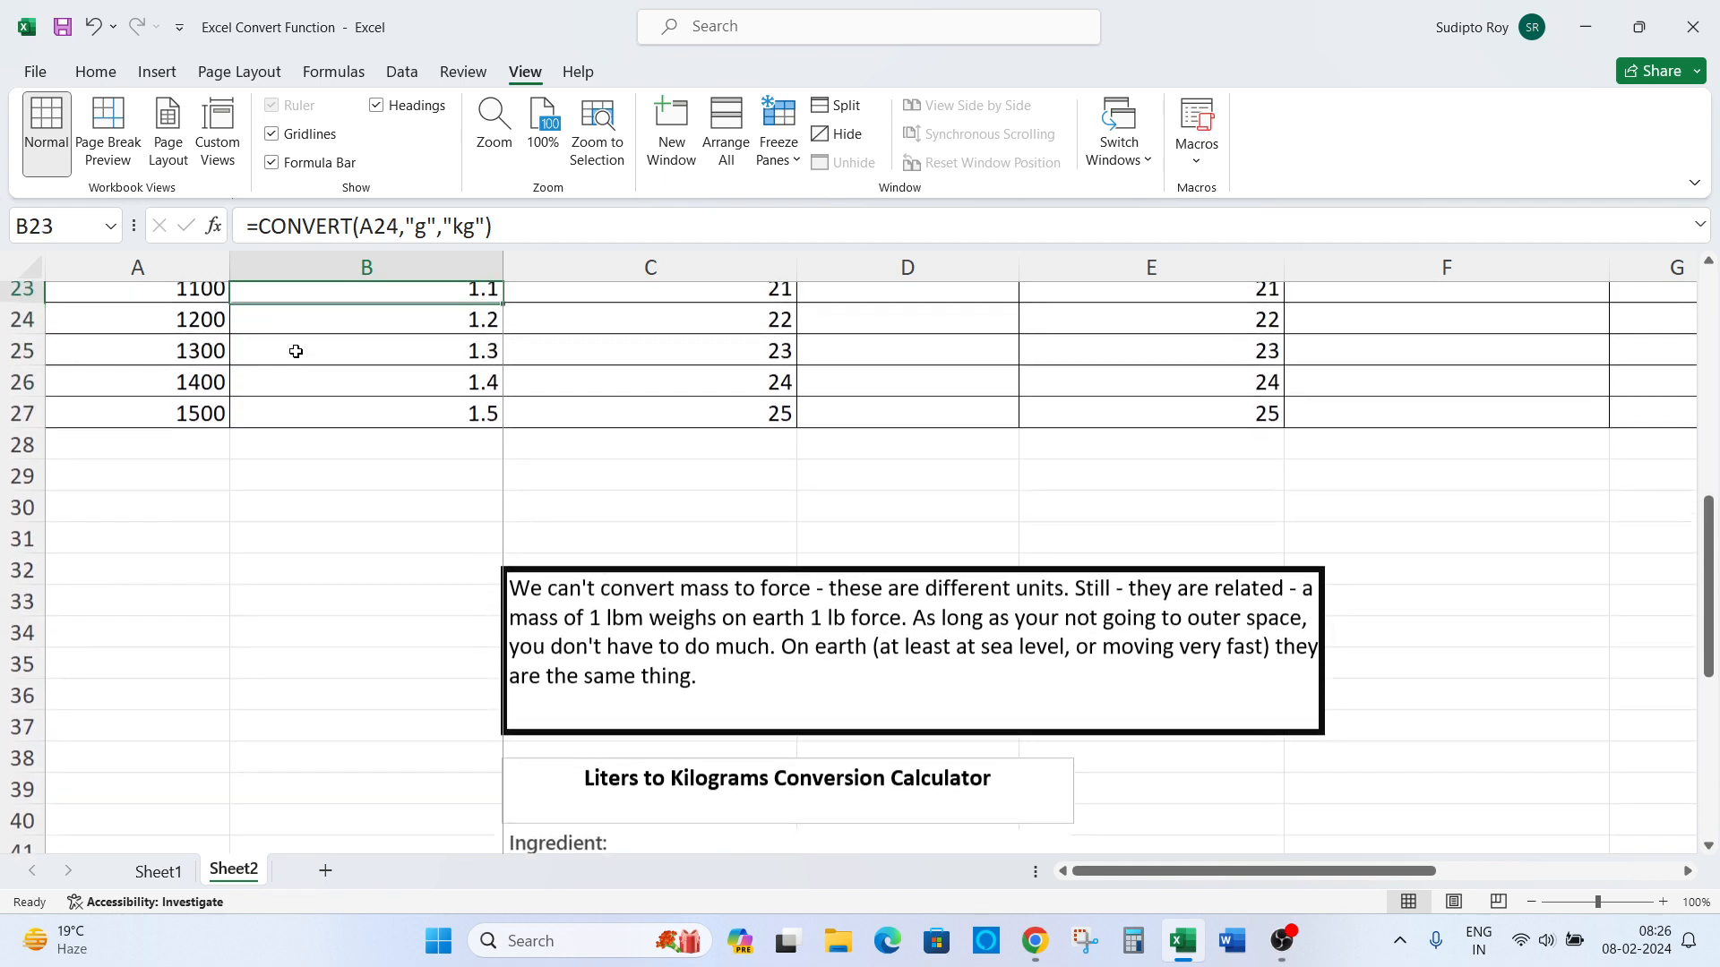
pyautogui.press('Down')
pyautogui.press('Down')
pyautogui.press('Down')
pyautogui.press('Down')
pyautogui.press('Left')
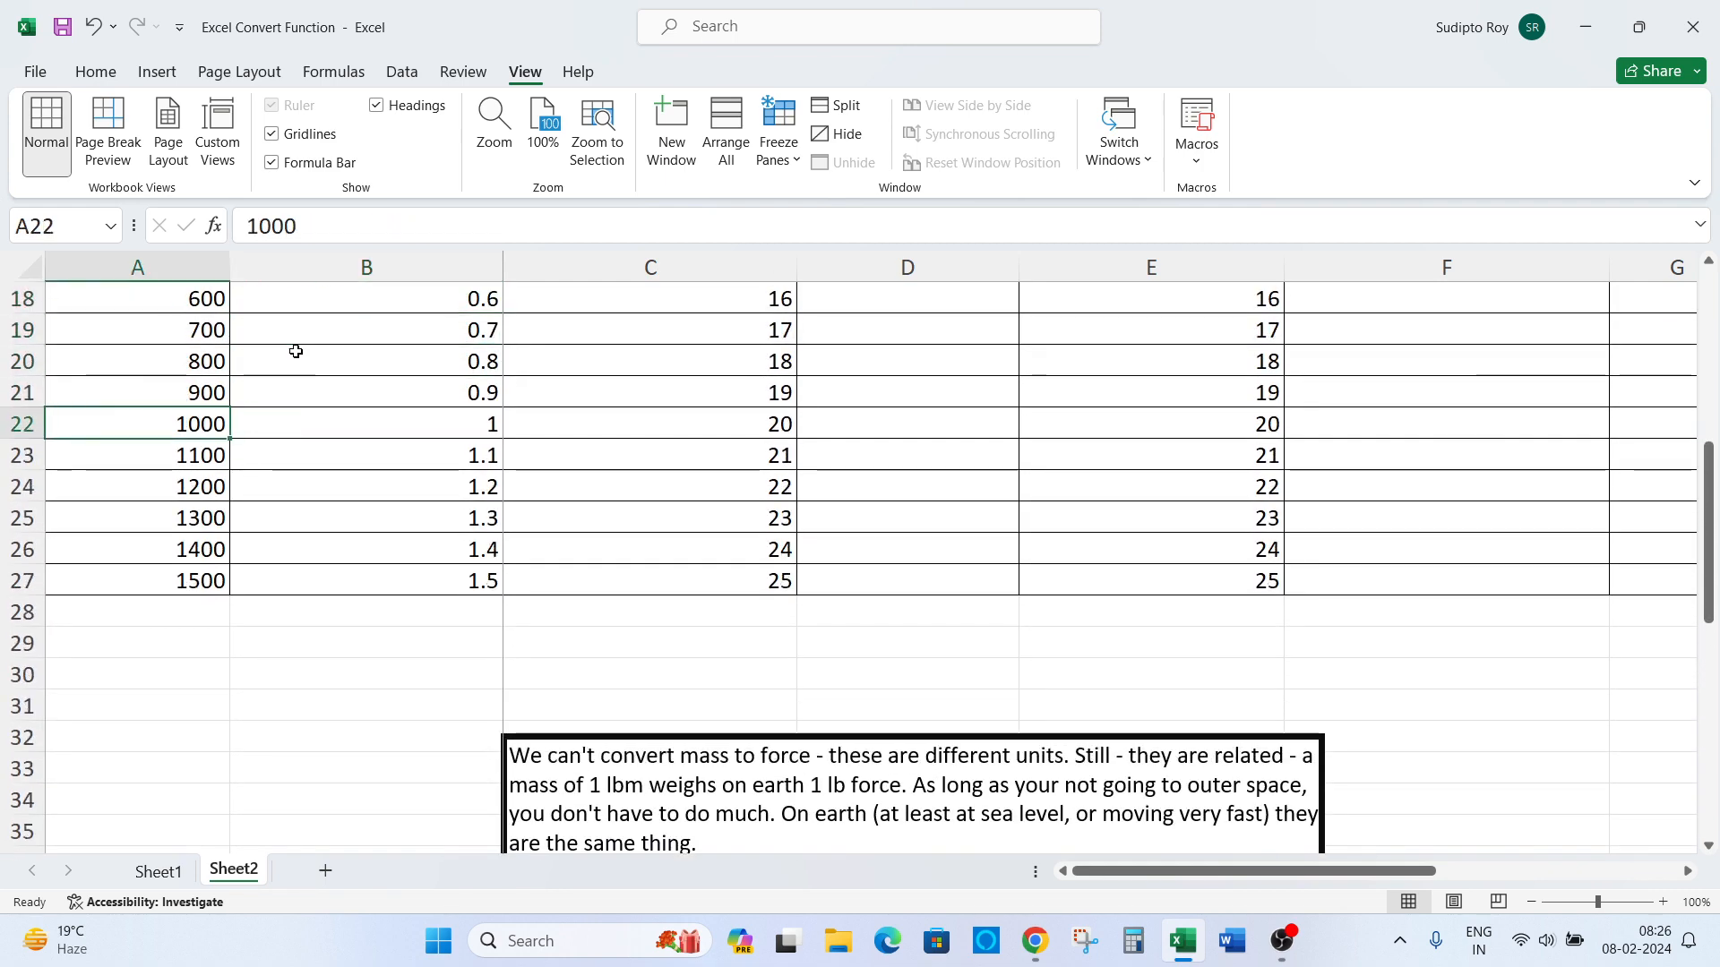
pyautogui.hotkey('shift', 'Right')
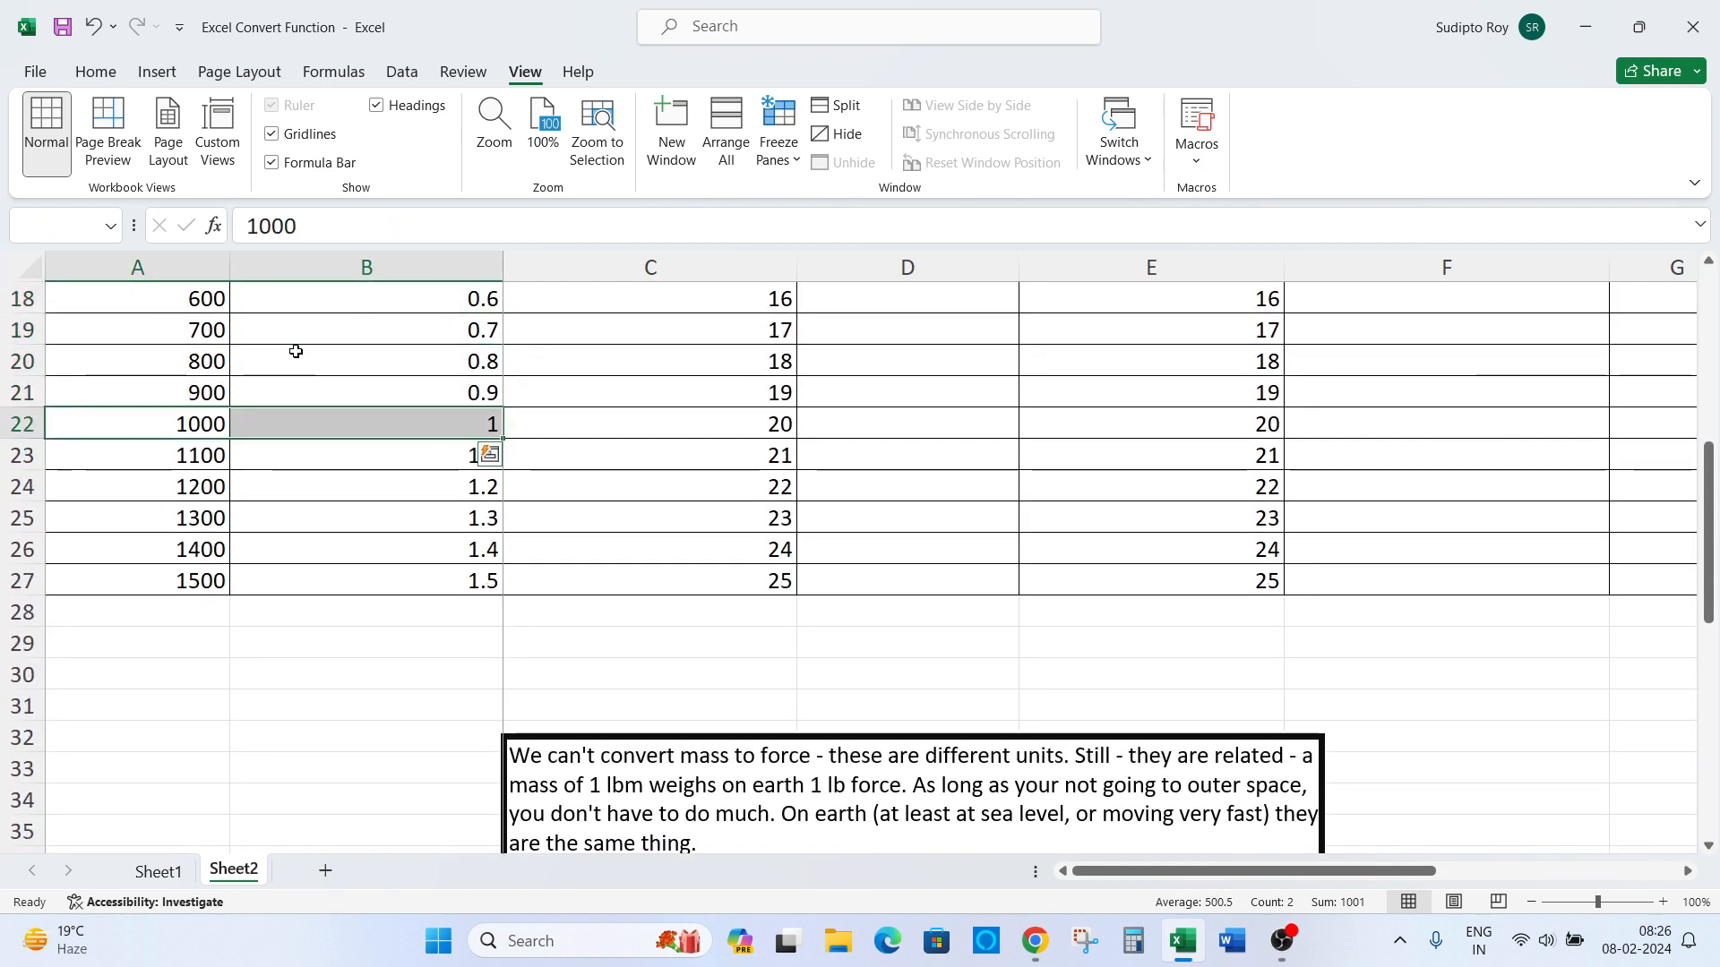
# - Go back to the start of the grams-to-kilograms table and review the formula in B3
pyautogui.press('Up')
pyautogui.hotkey('ctrl', 'Up')
pyautogui.press('Down')
pyautogui.press('Down')
pyautogui.press('Right')
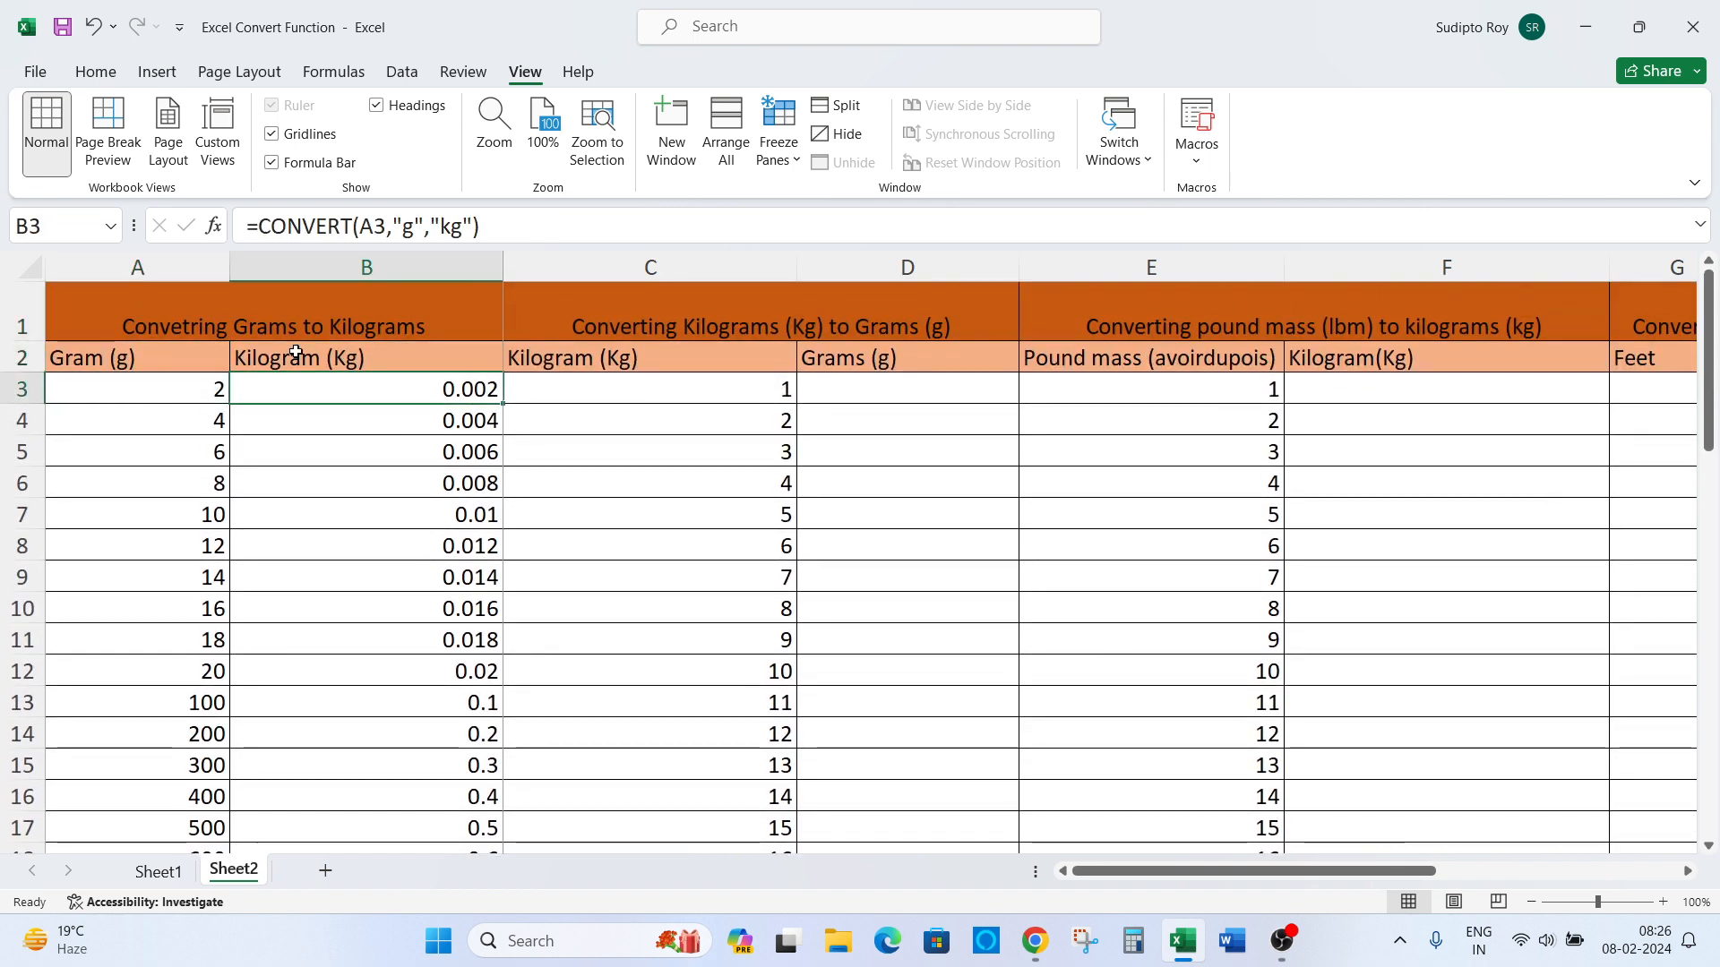
# - Review the headings of the grams-to-kilograms and kilograms-to-grams tables and highlight the kilogram values in C3:C27
pyautogui.press('Right')
pyautogui.press('Right')
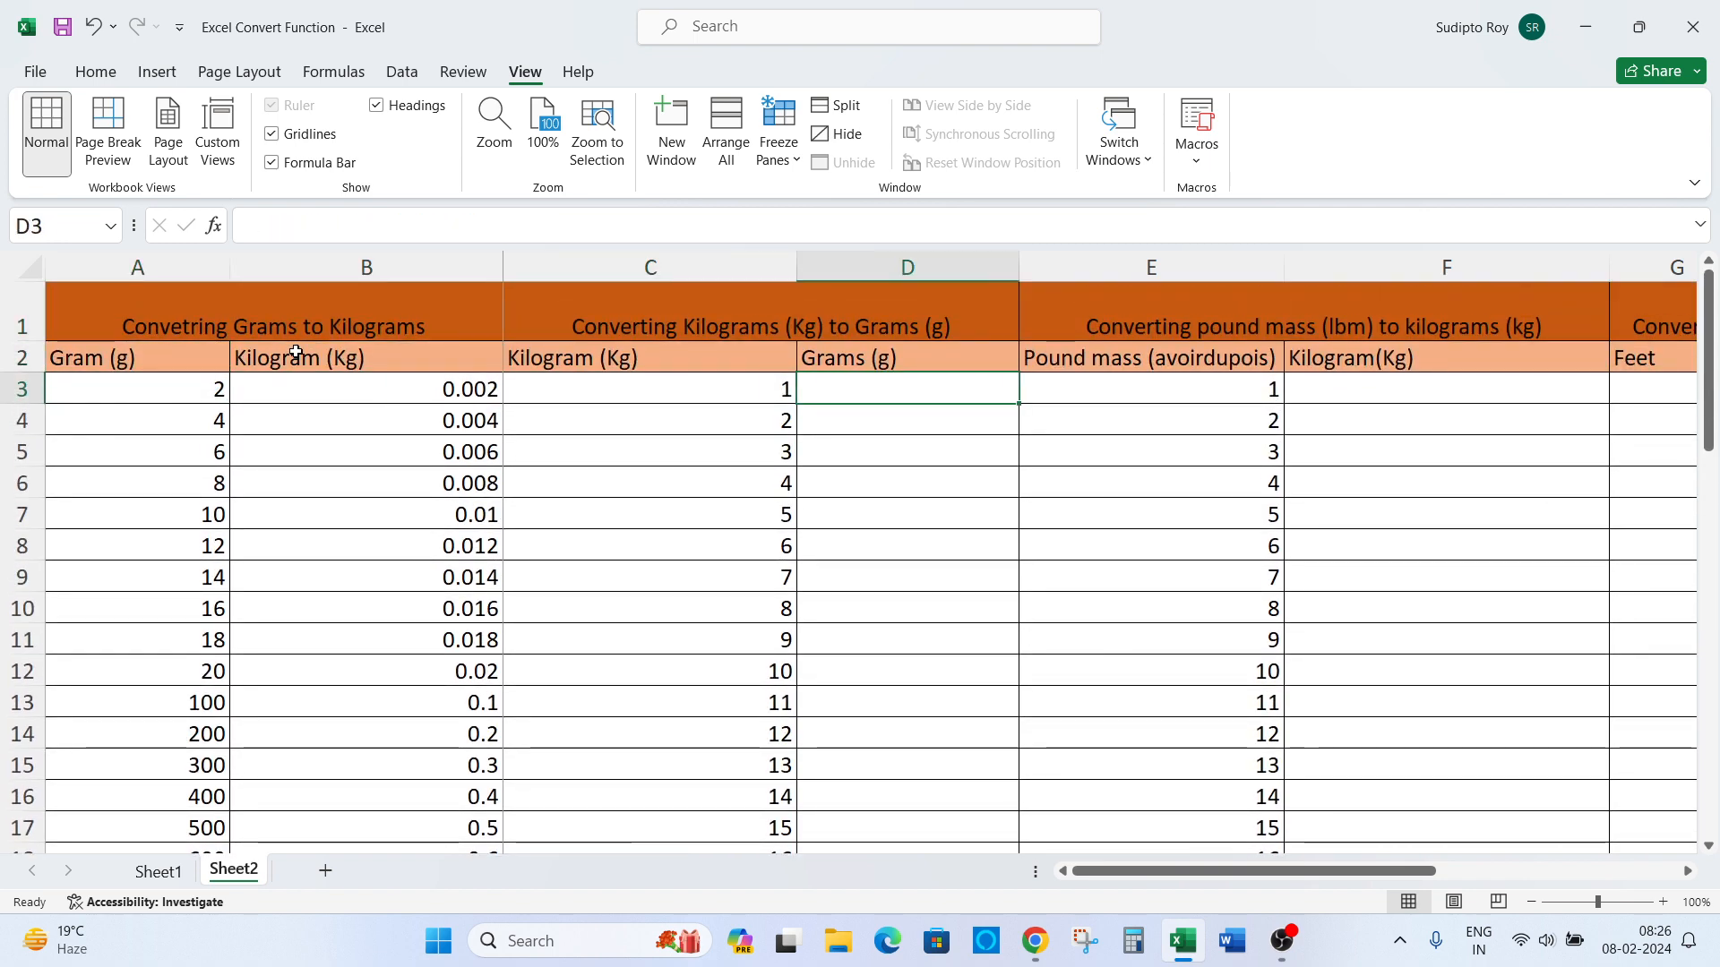
pyautogui.press('Up')
pyautogui.press('Left')
pyautogui.press('Left')
pyautogui.press('Up')
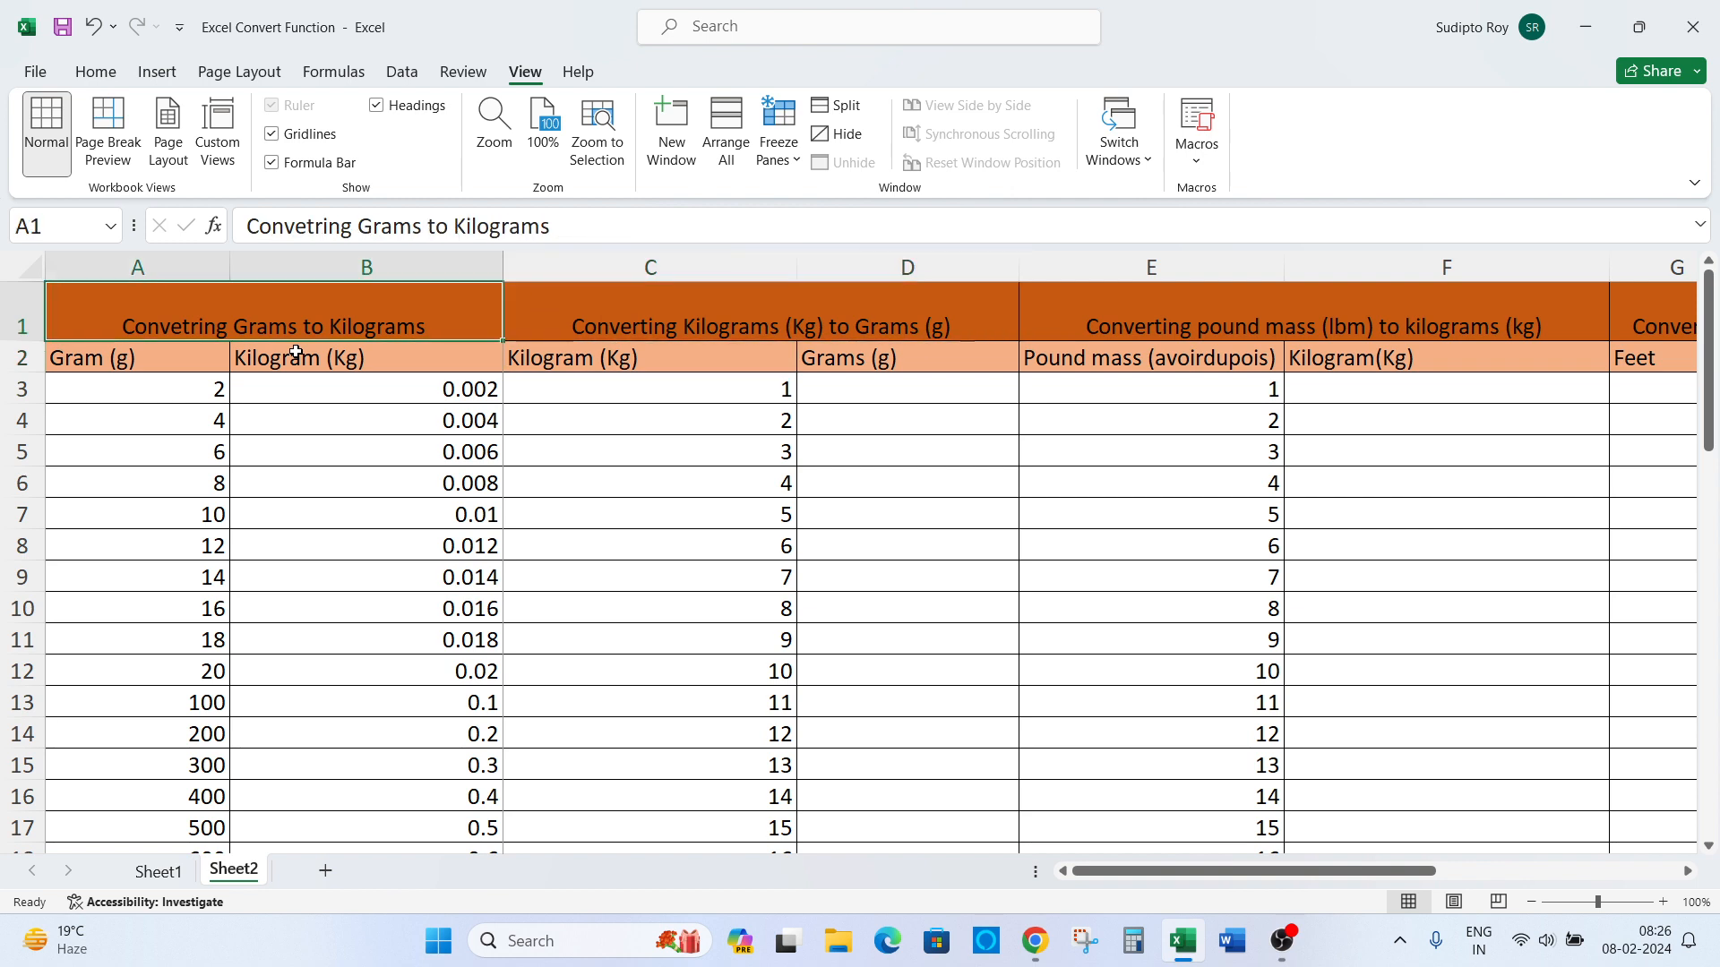
pyautogui.press('Down')
pyautogui.press('Right')
pyautogui.press('Right')
pyautogui.press('Right')
pyautogui.press('Down')
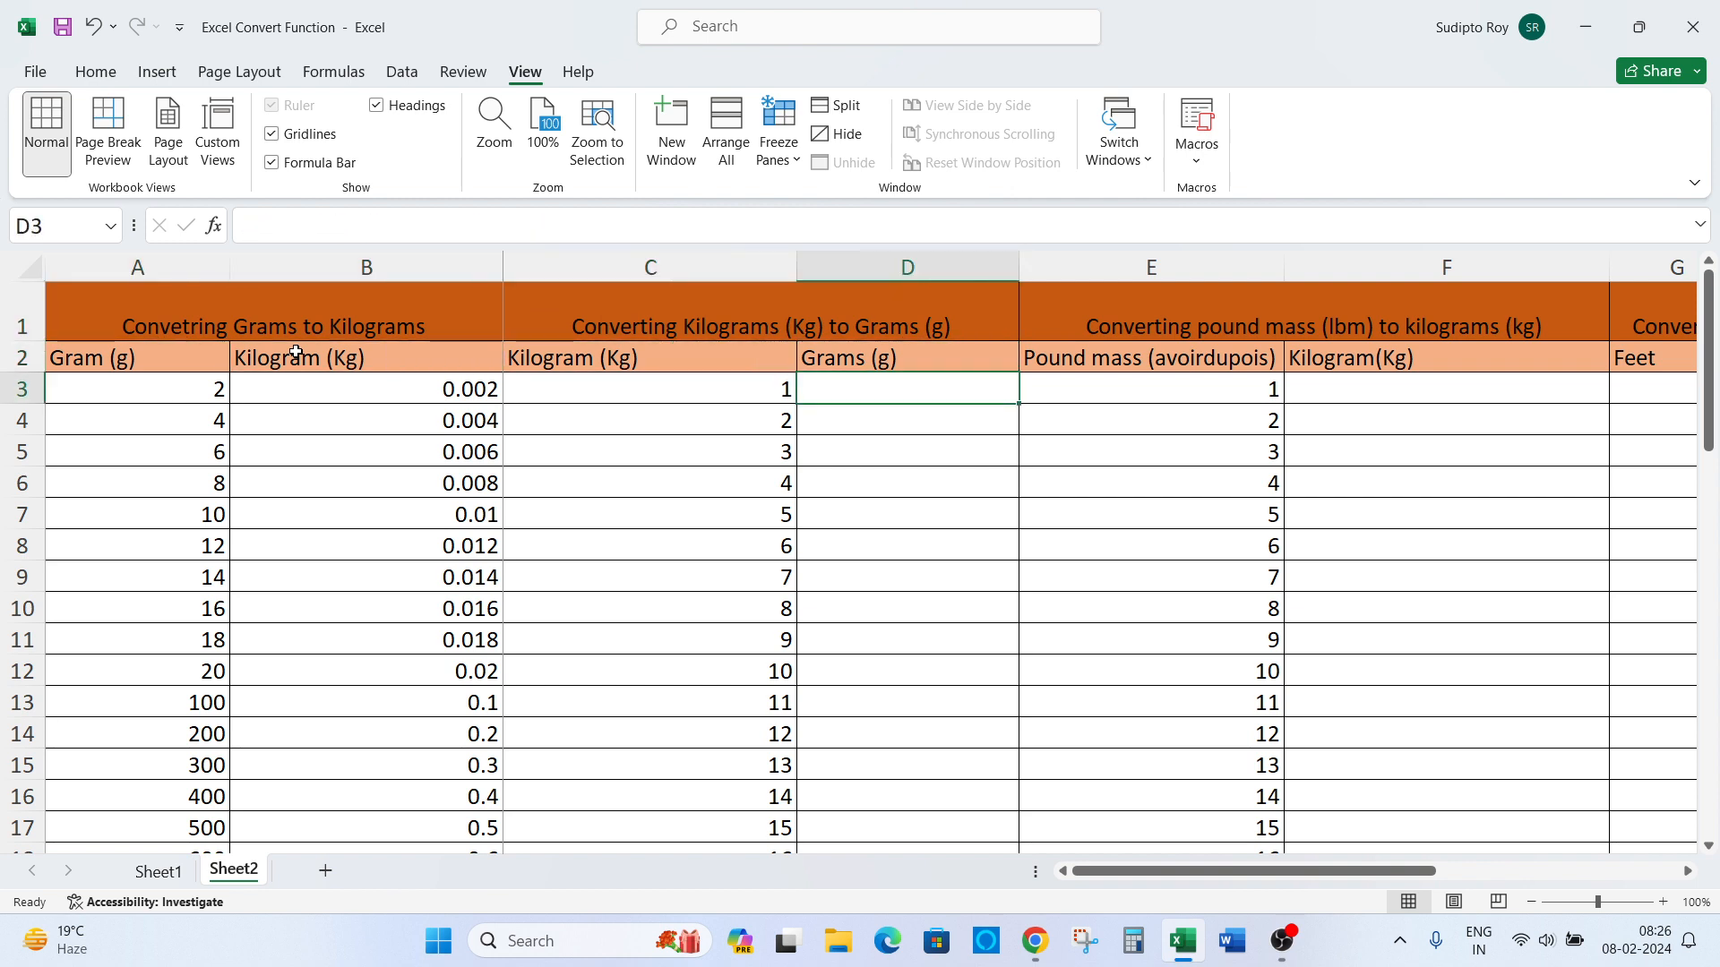
pyautogui.press('Left')
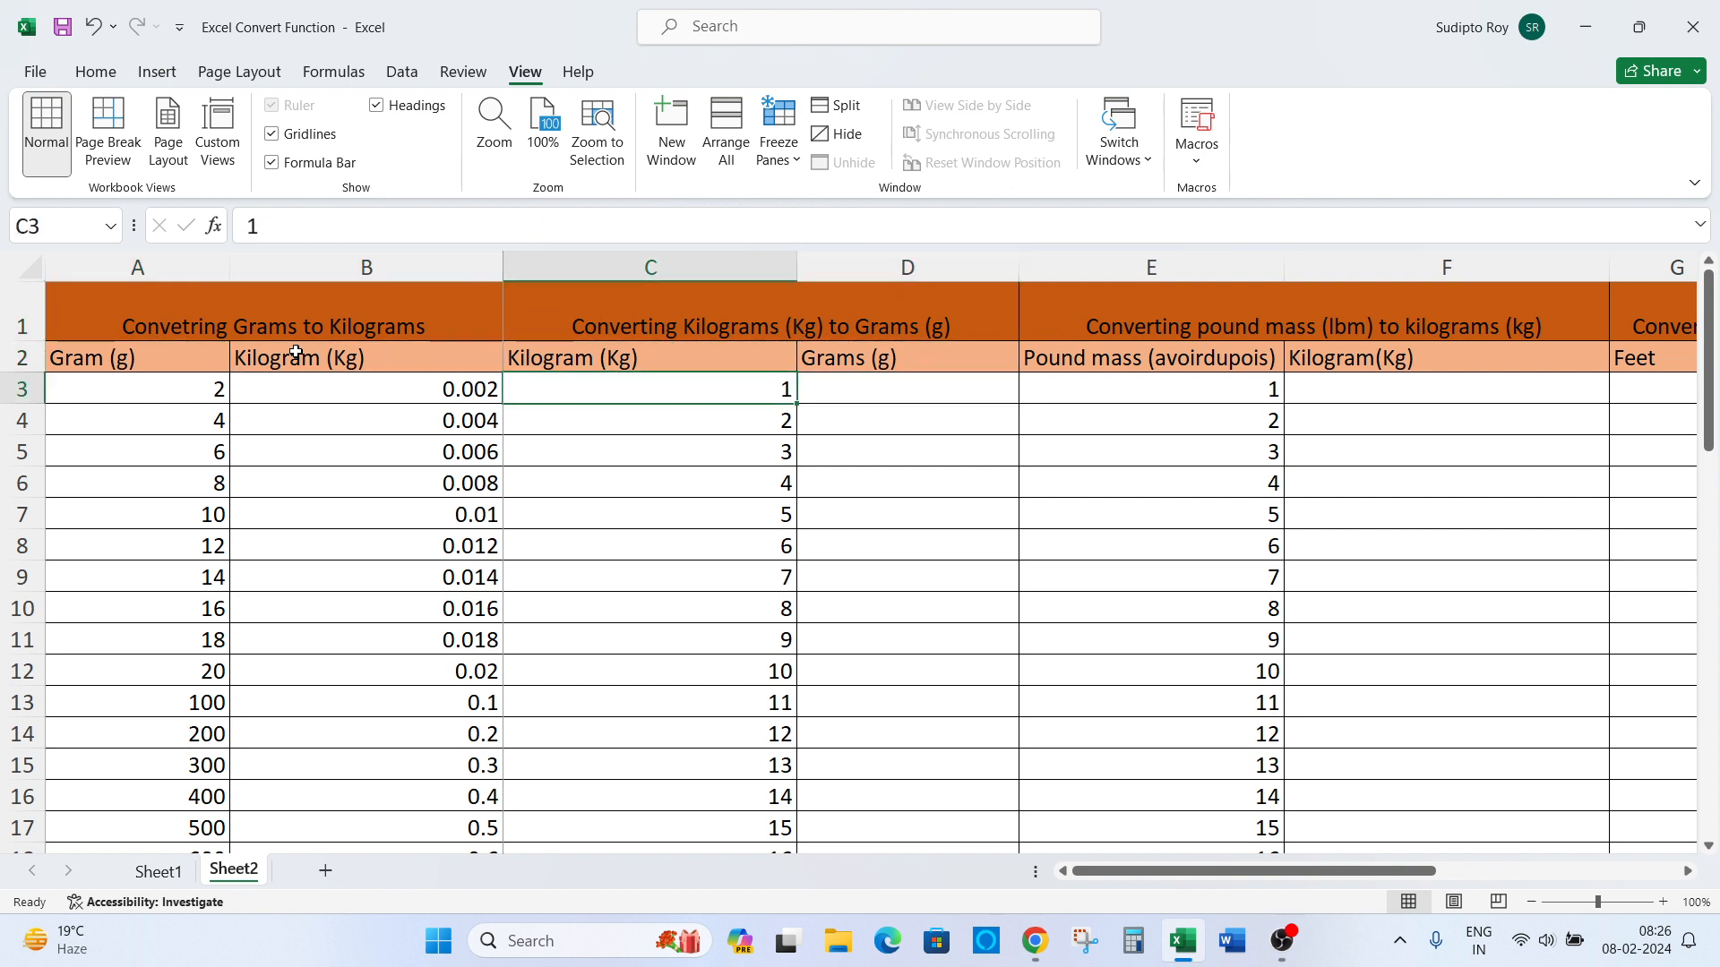
pyautogui.hotkey('ctrl', 'shift', 'Down')
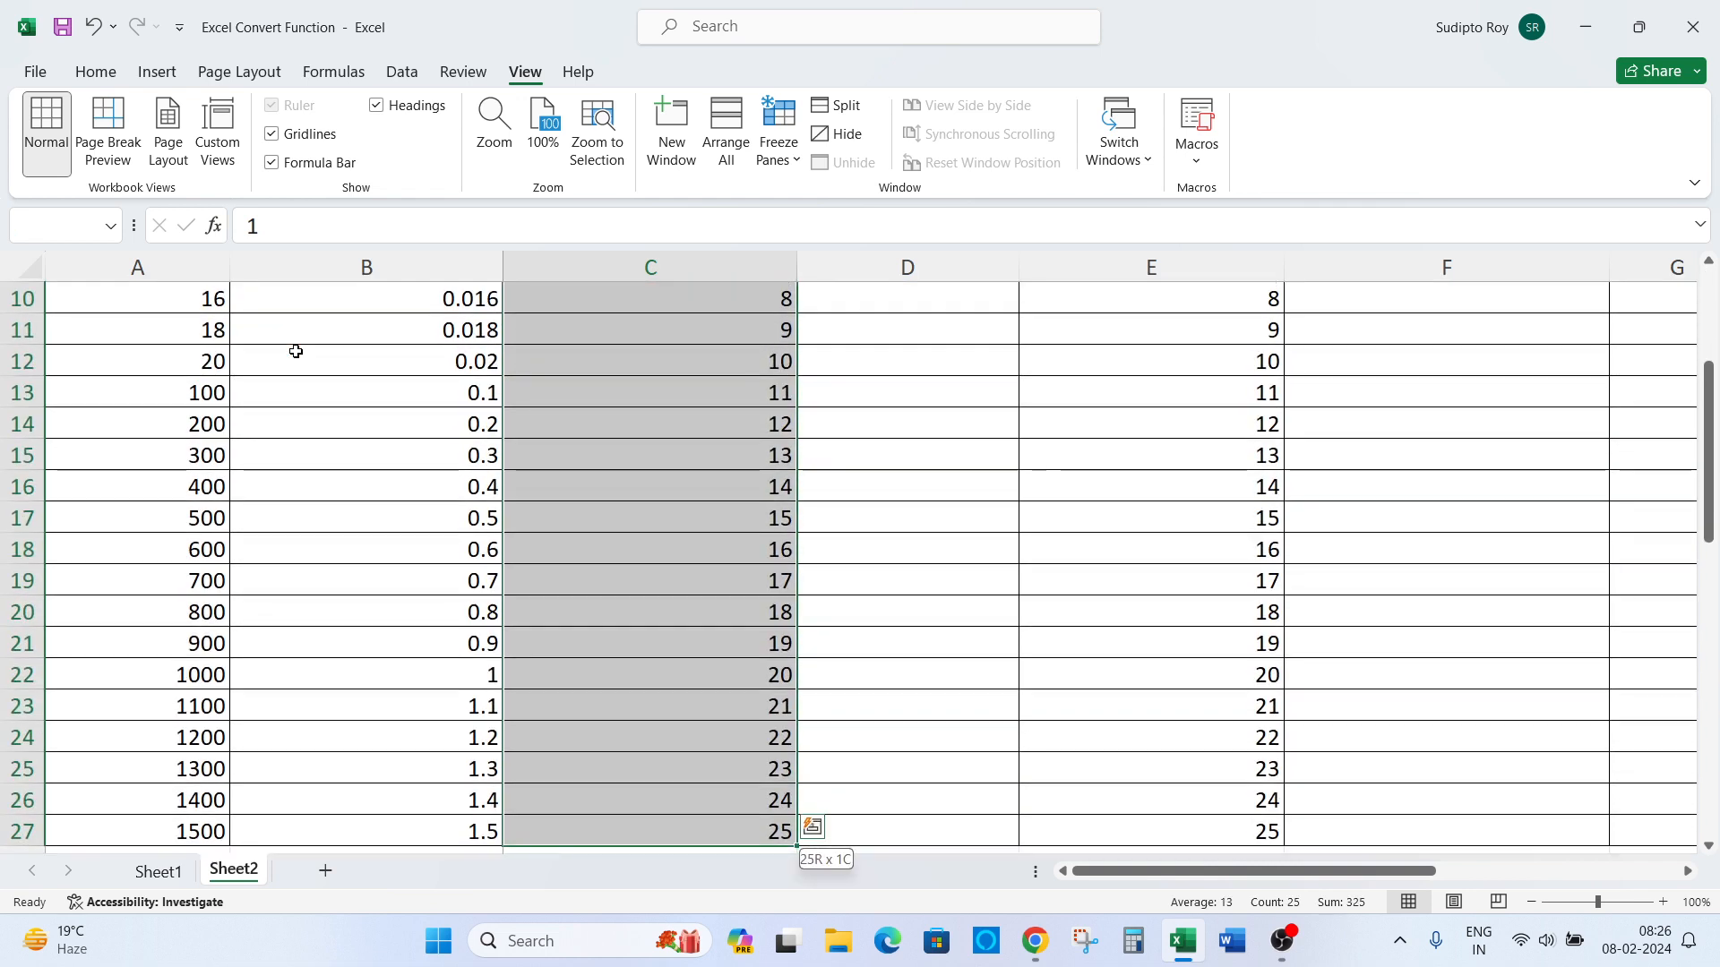
pyautogui.hotkey('ctrl', 'shift', 'Up')
# - Enter the formula =CONVERT(C3,"kg","g") in cell D3 of the kilograms-to-grams table
pyautogui.press('Right')
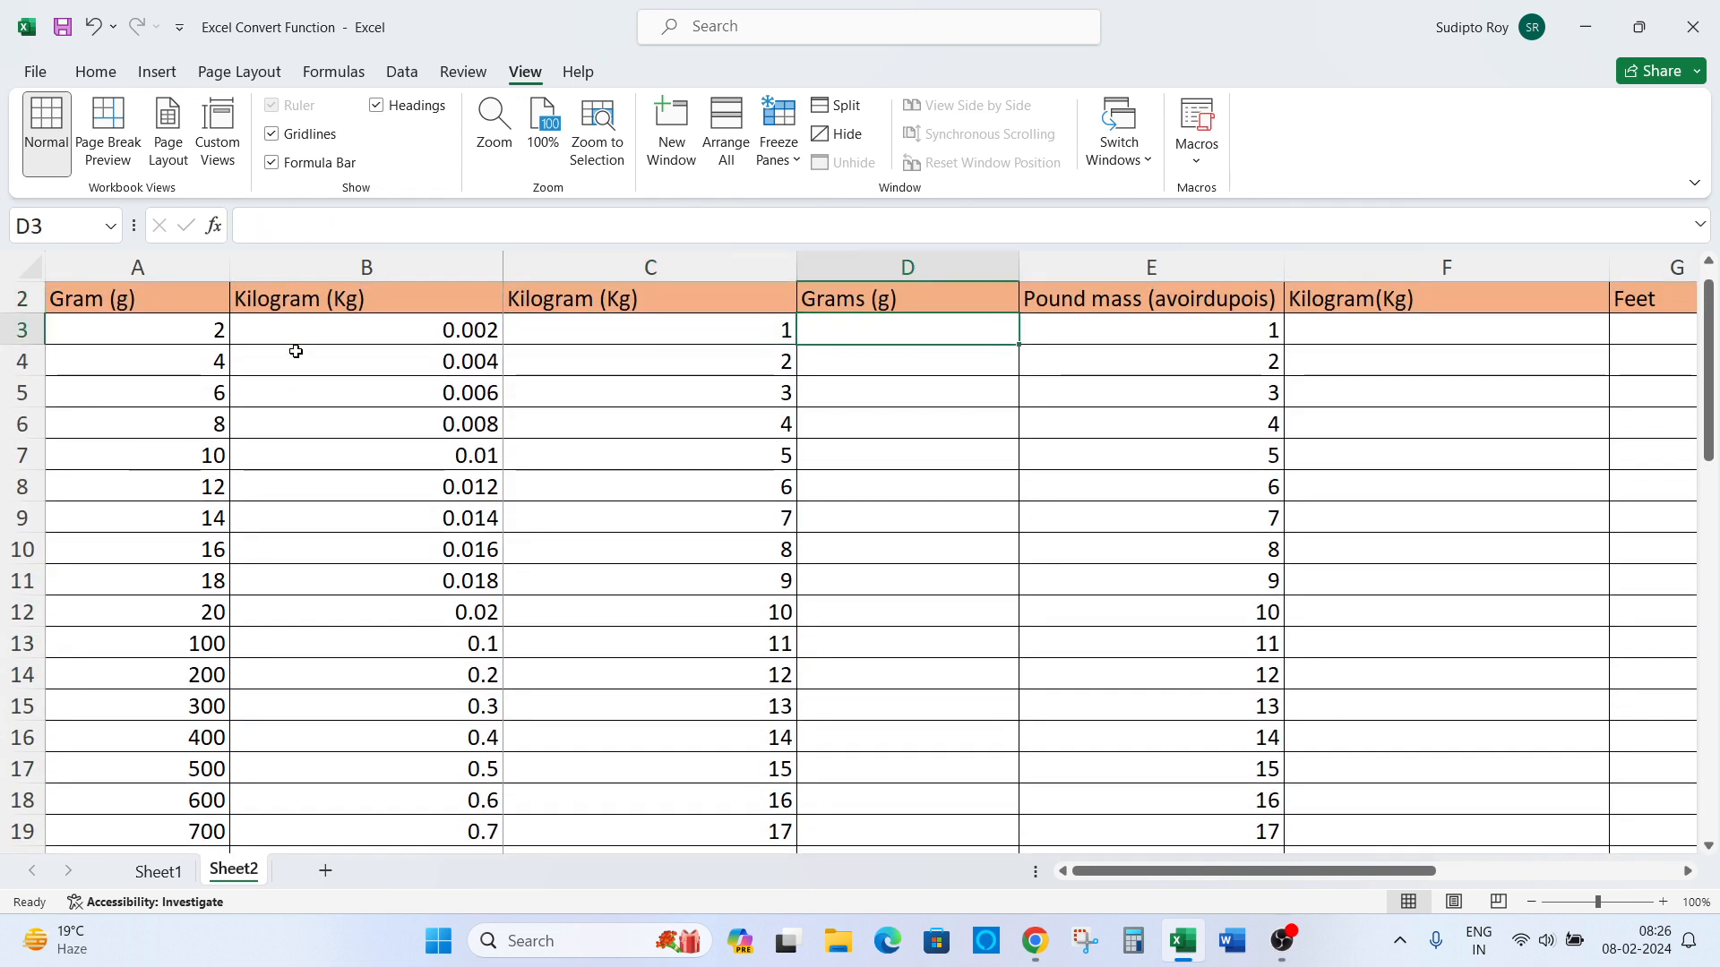
pyautogui.write('=')
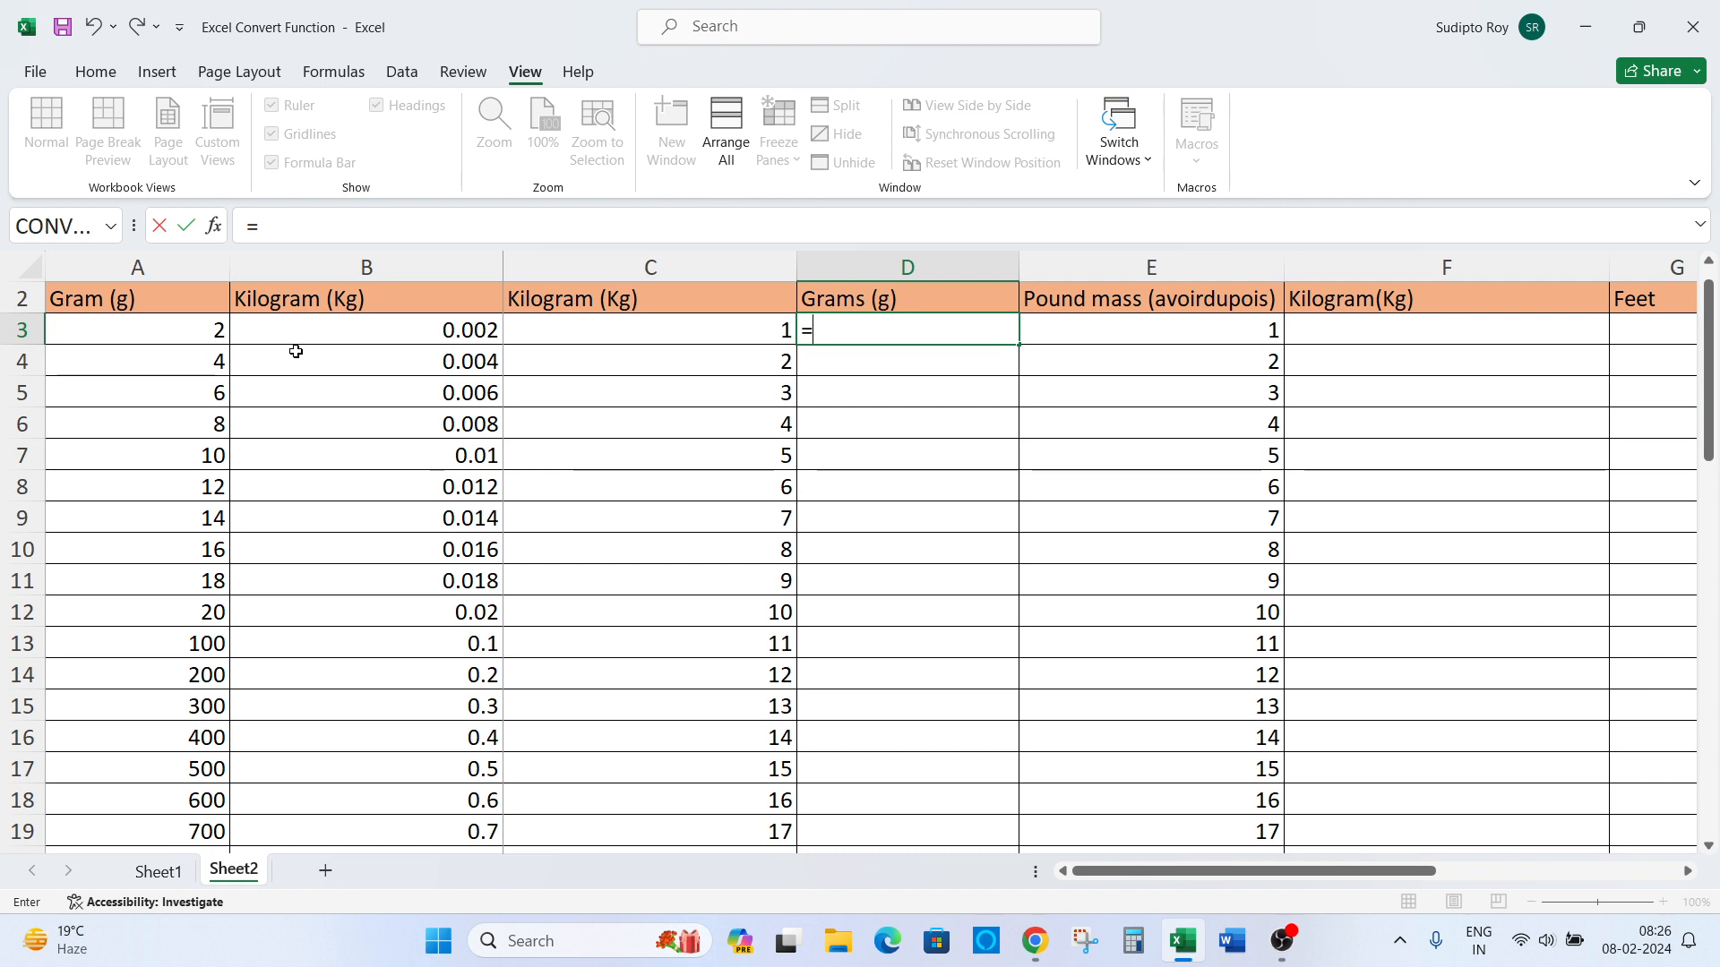
pyautogui.write('conver')
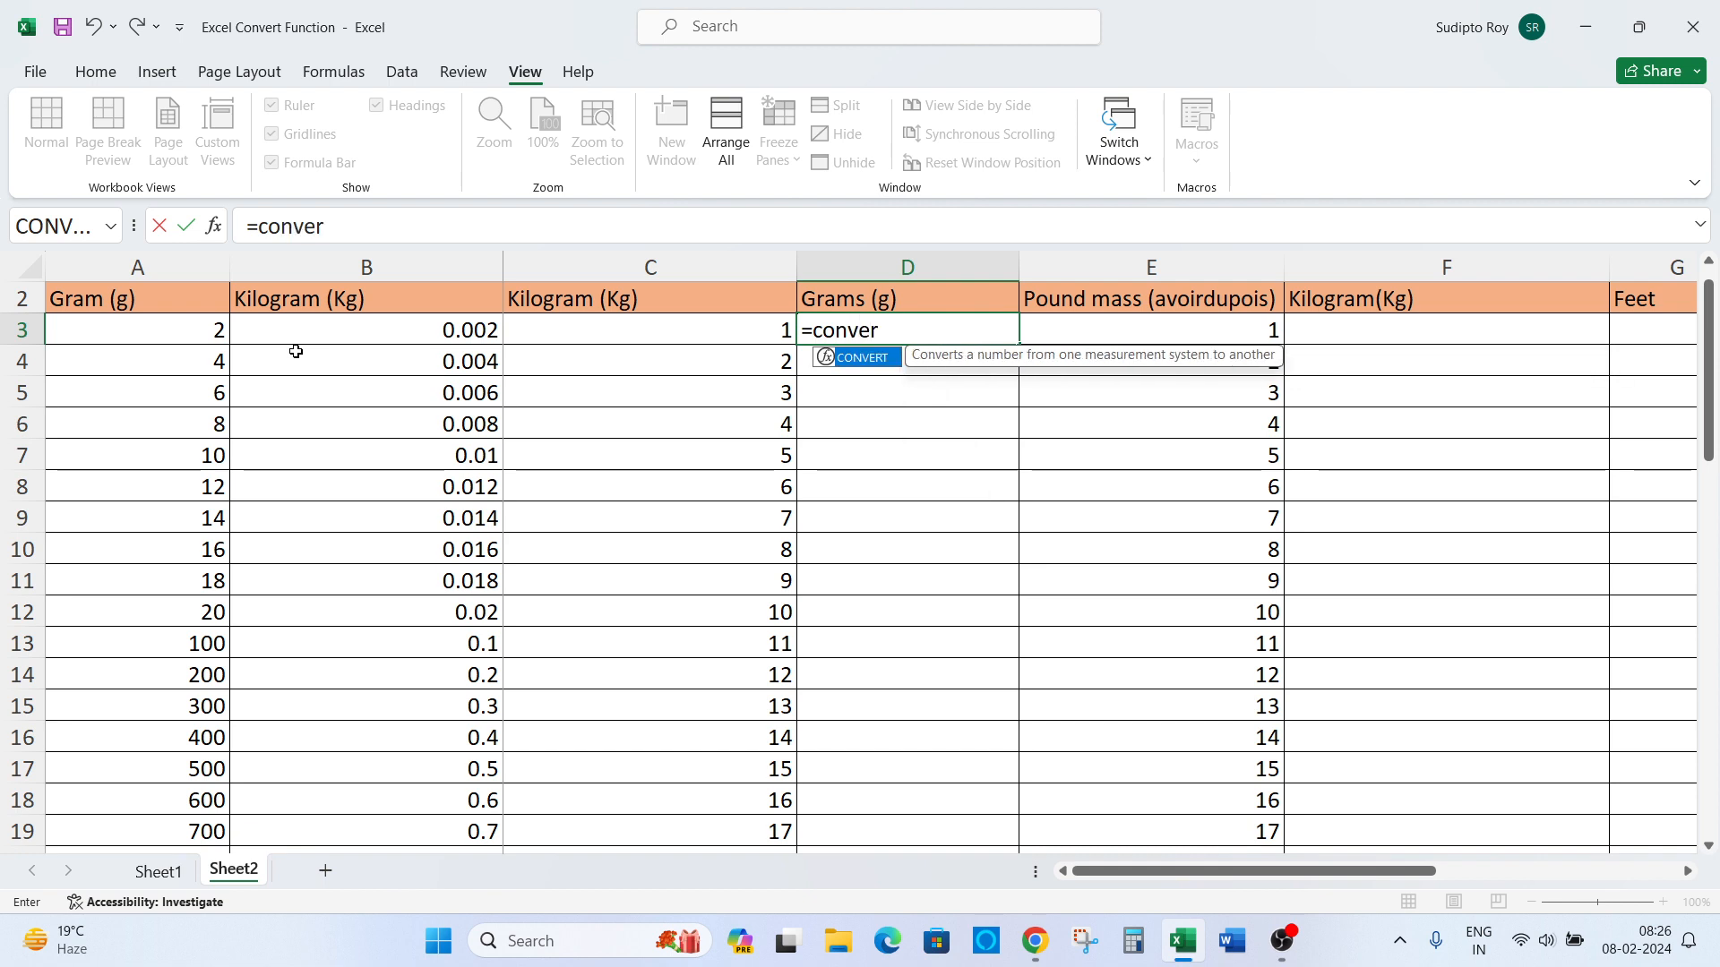
pyautogui.press('Tab')
pyautogui.press('Left')
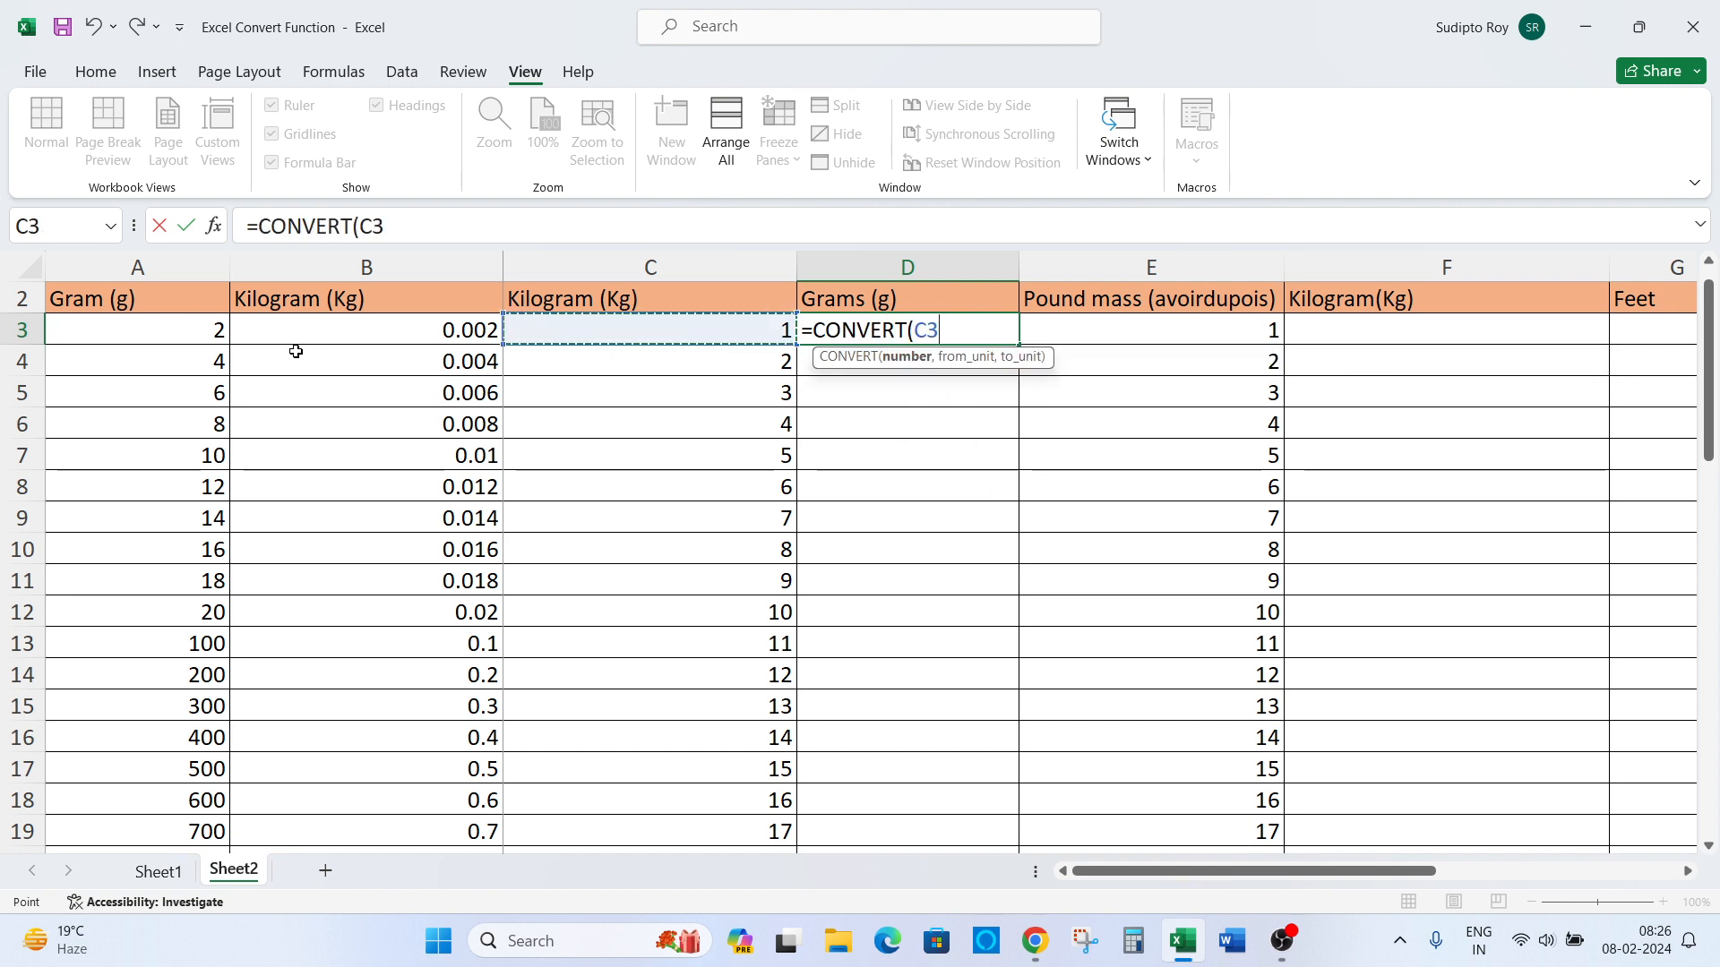
pyautogui.write(',')
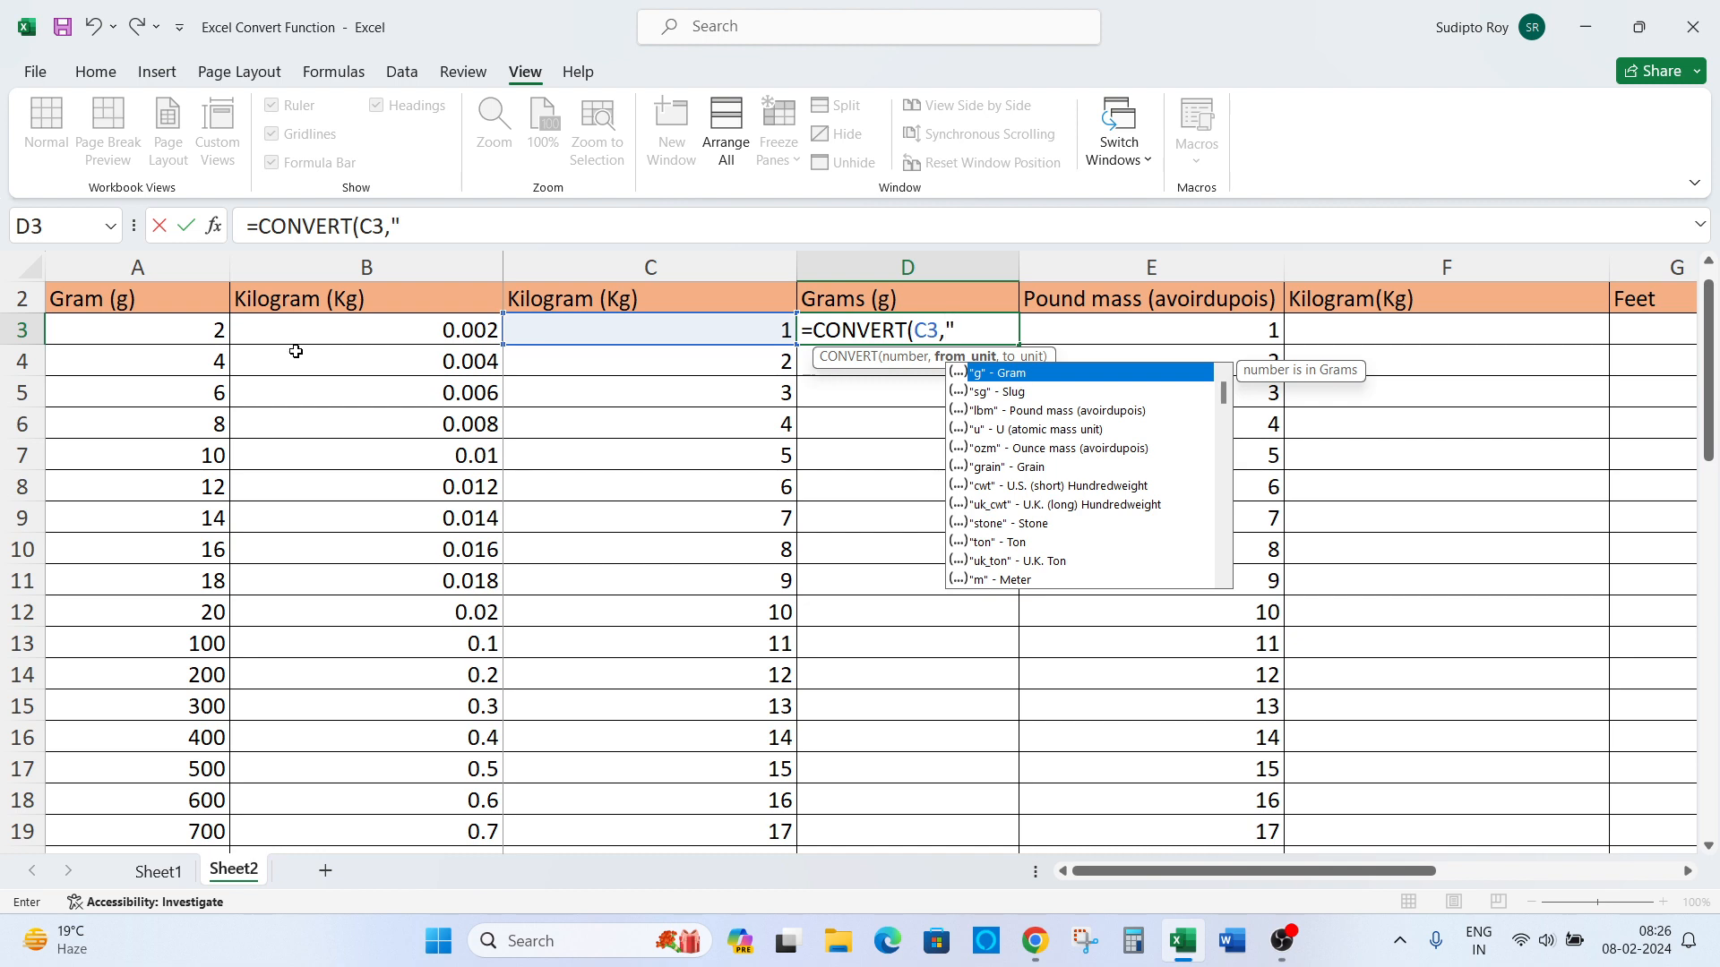
pyautogui.write('kg')
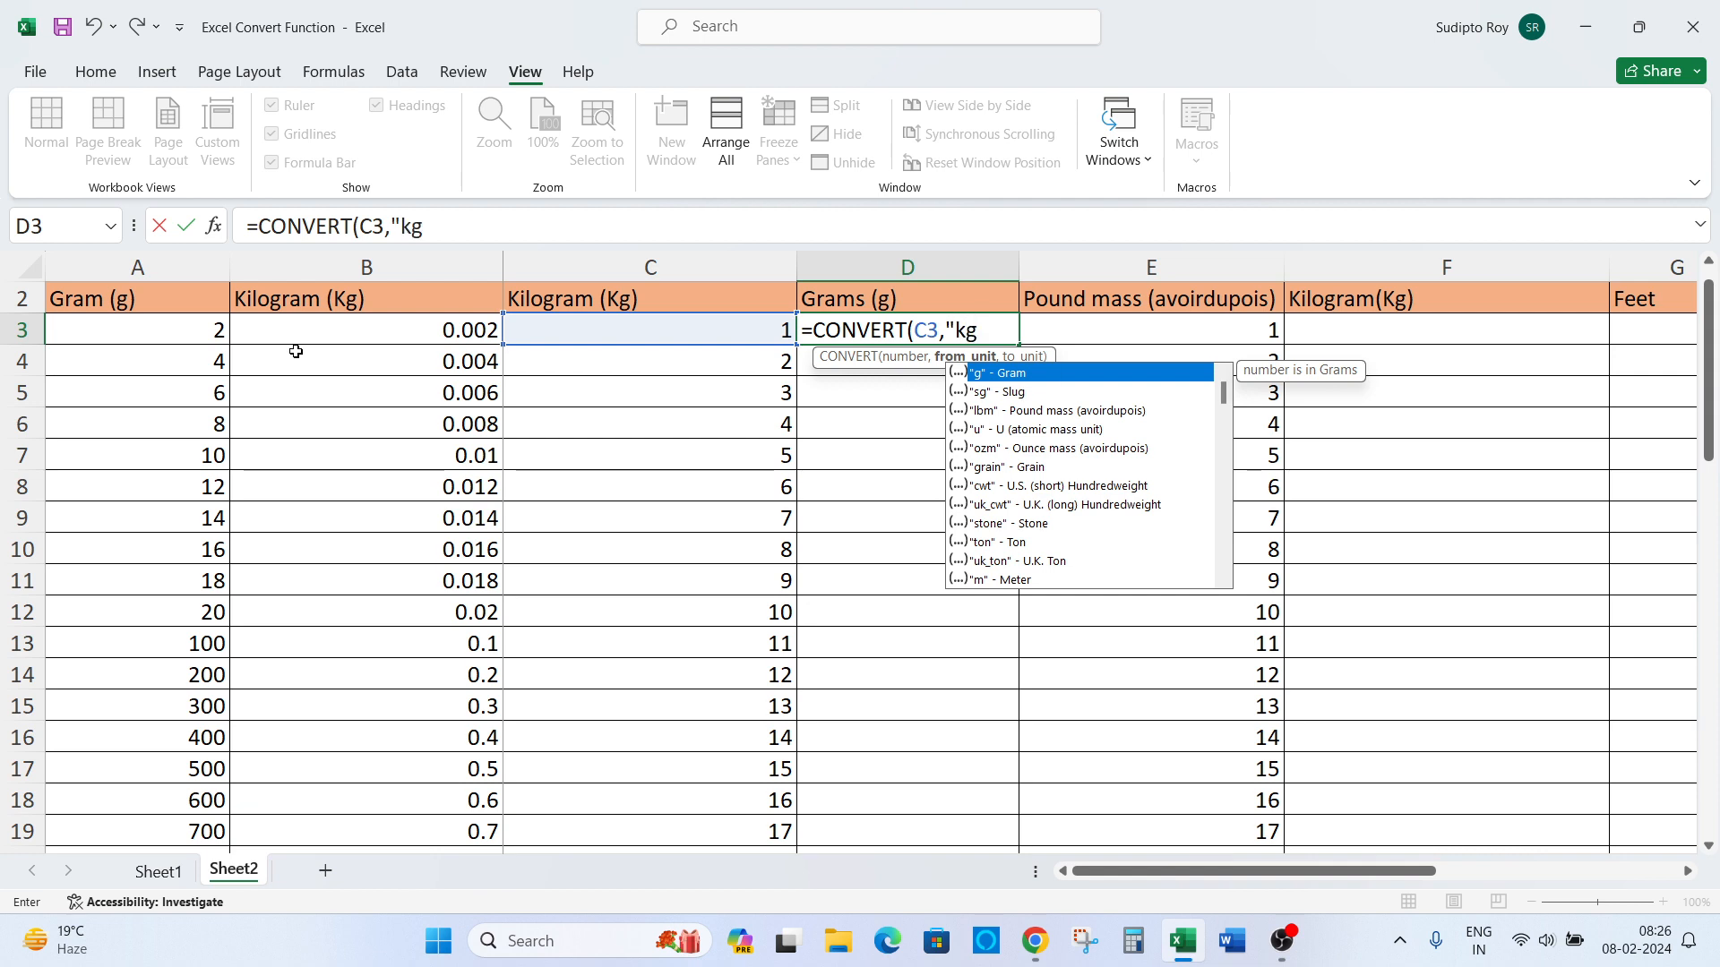
pyautogui.write('","')
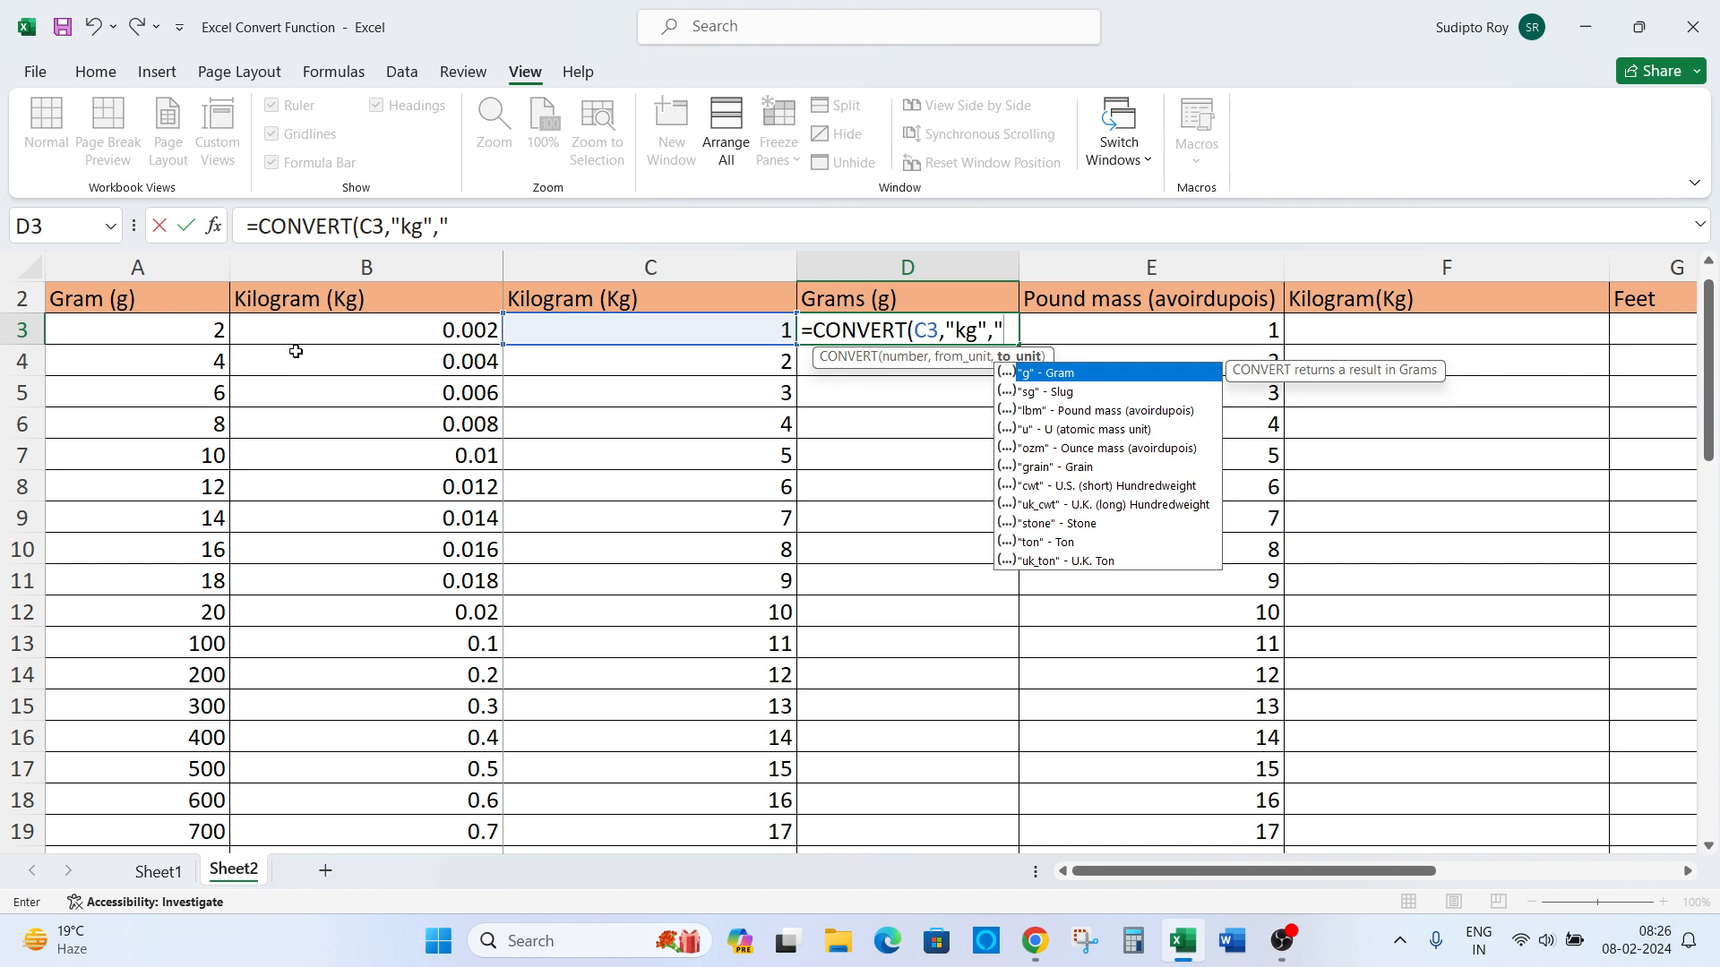
pyautogui.write('g")')
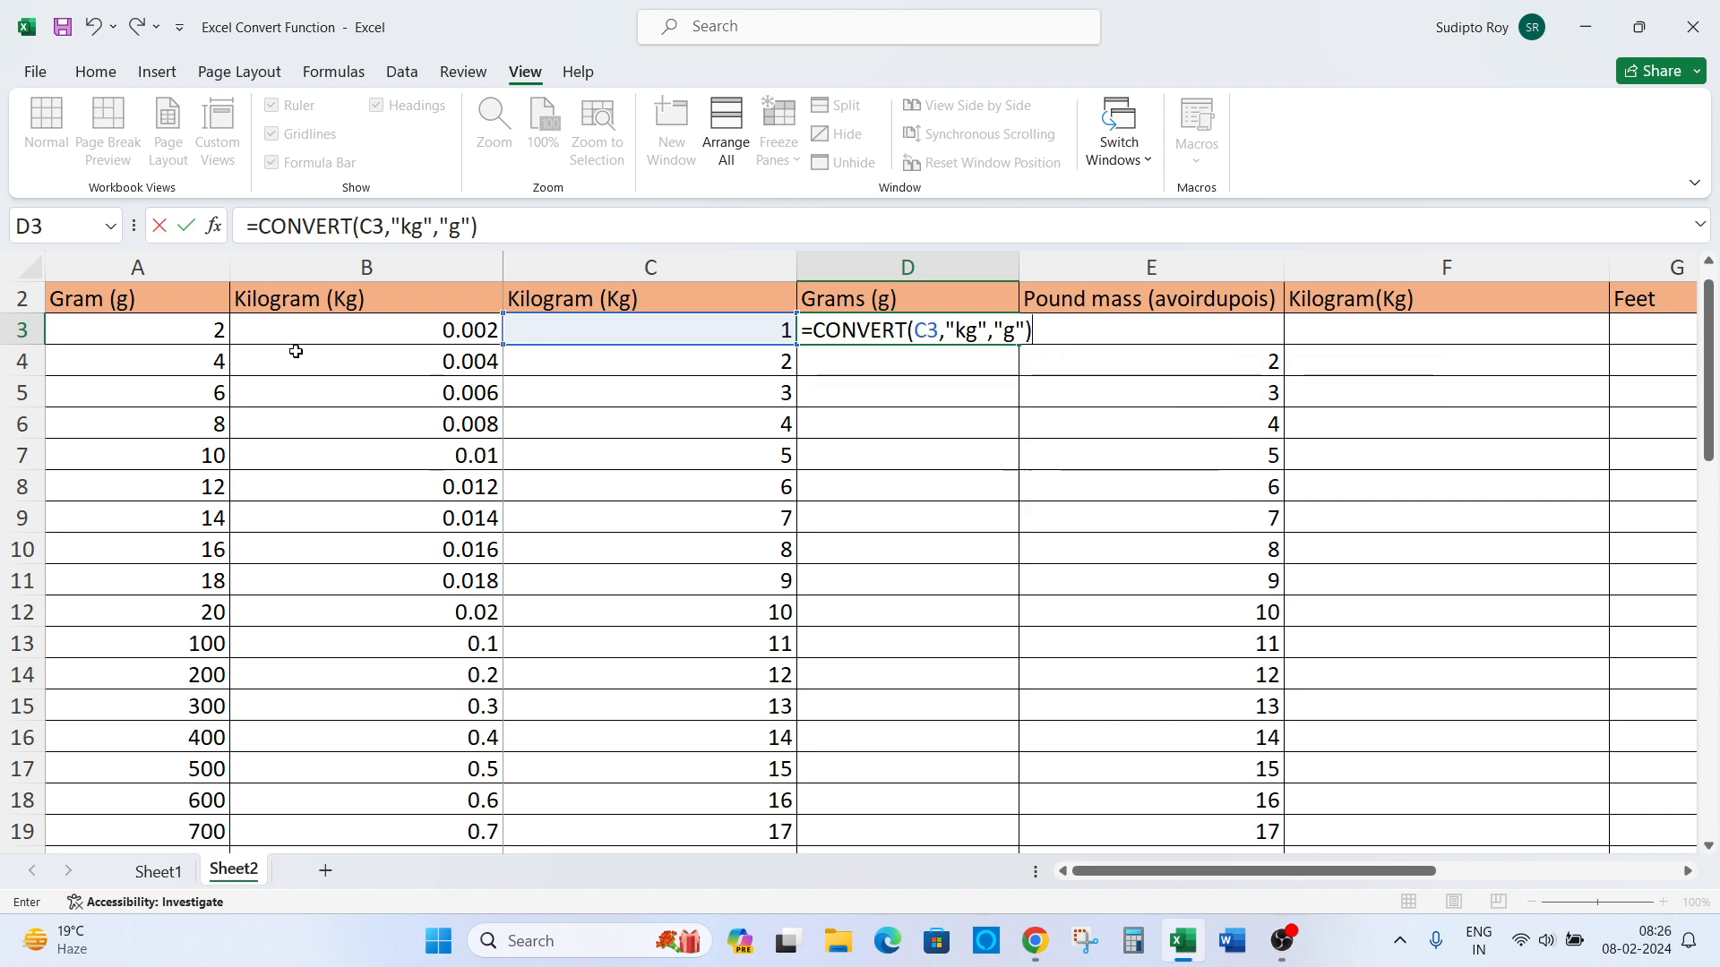
pyautogui.press('Return')
# - Copy the D3 conversion formula down the Grams column through D27
pyautogui.press('Up')
pyautogui.hotkey('ctrl', 'c')
pyautogui.press('Left')
pyautogui.hotkey('ctrl', 'Down')
pyautogui.press('Right')
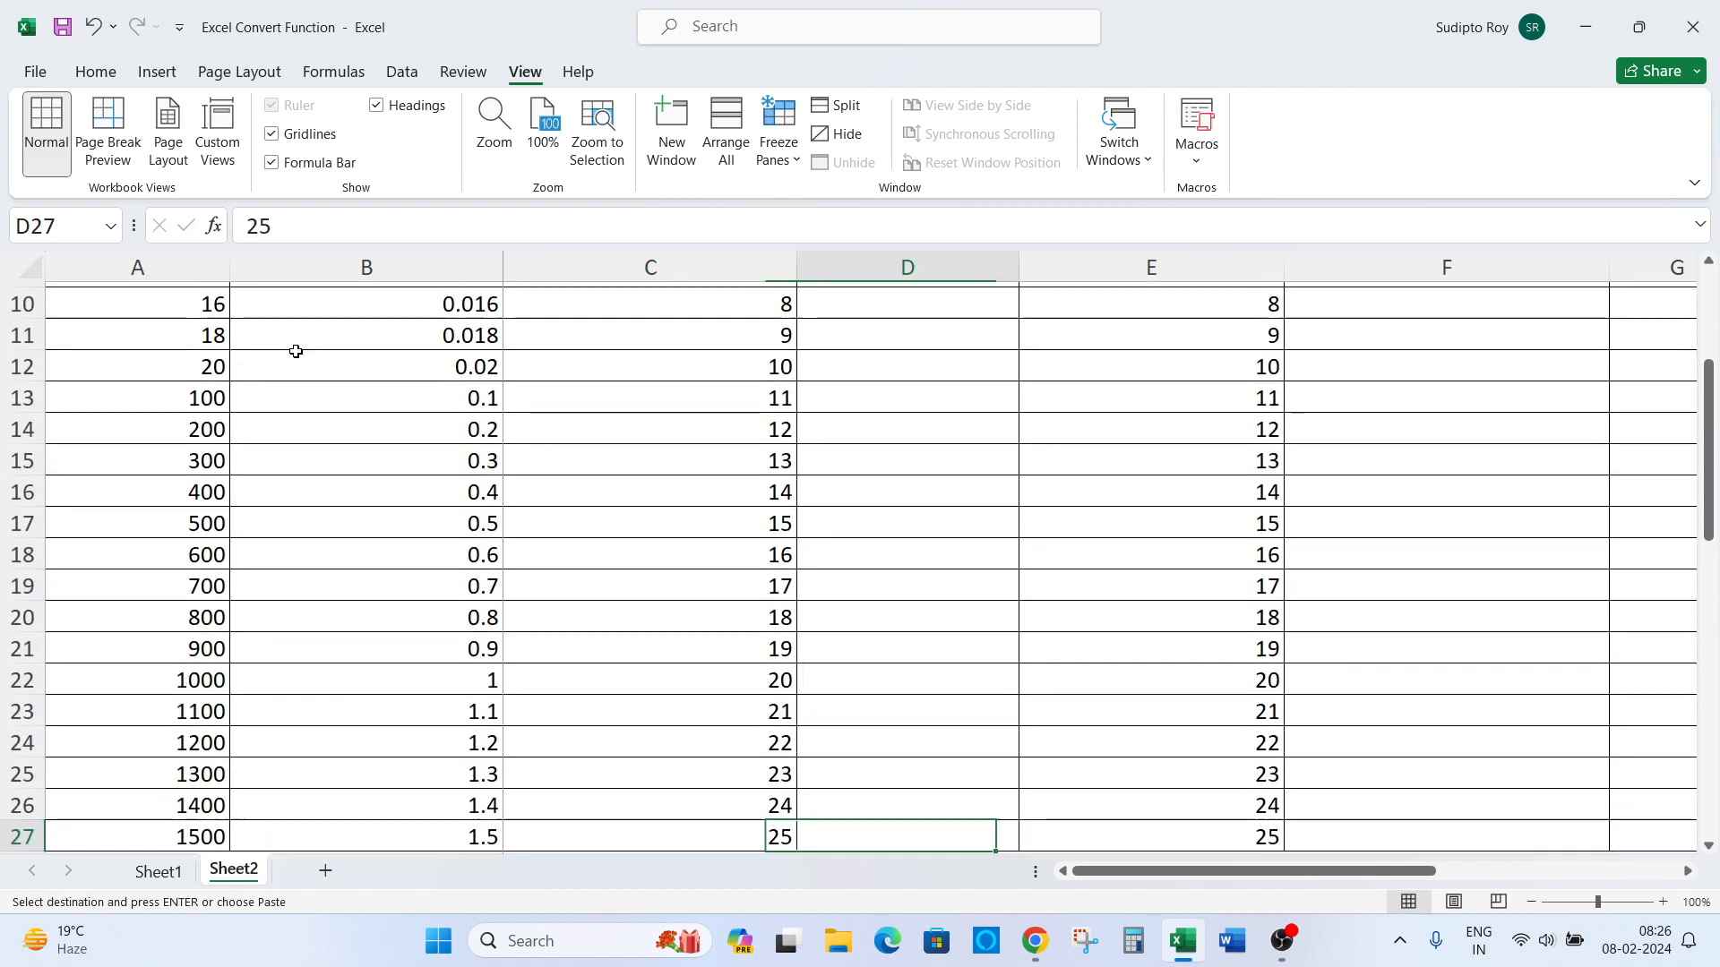
pyautogui.hotkey('ctrl', 'shift', 'Up')
pyautogui.hotkey('ctrl', 'v')
pyautogui.hotkey('ctrl', 'Up')
pyautogui.press('Down')
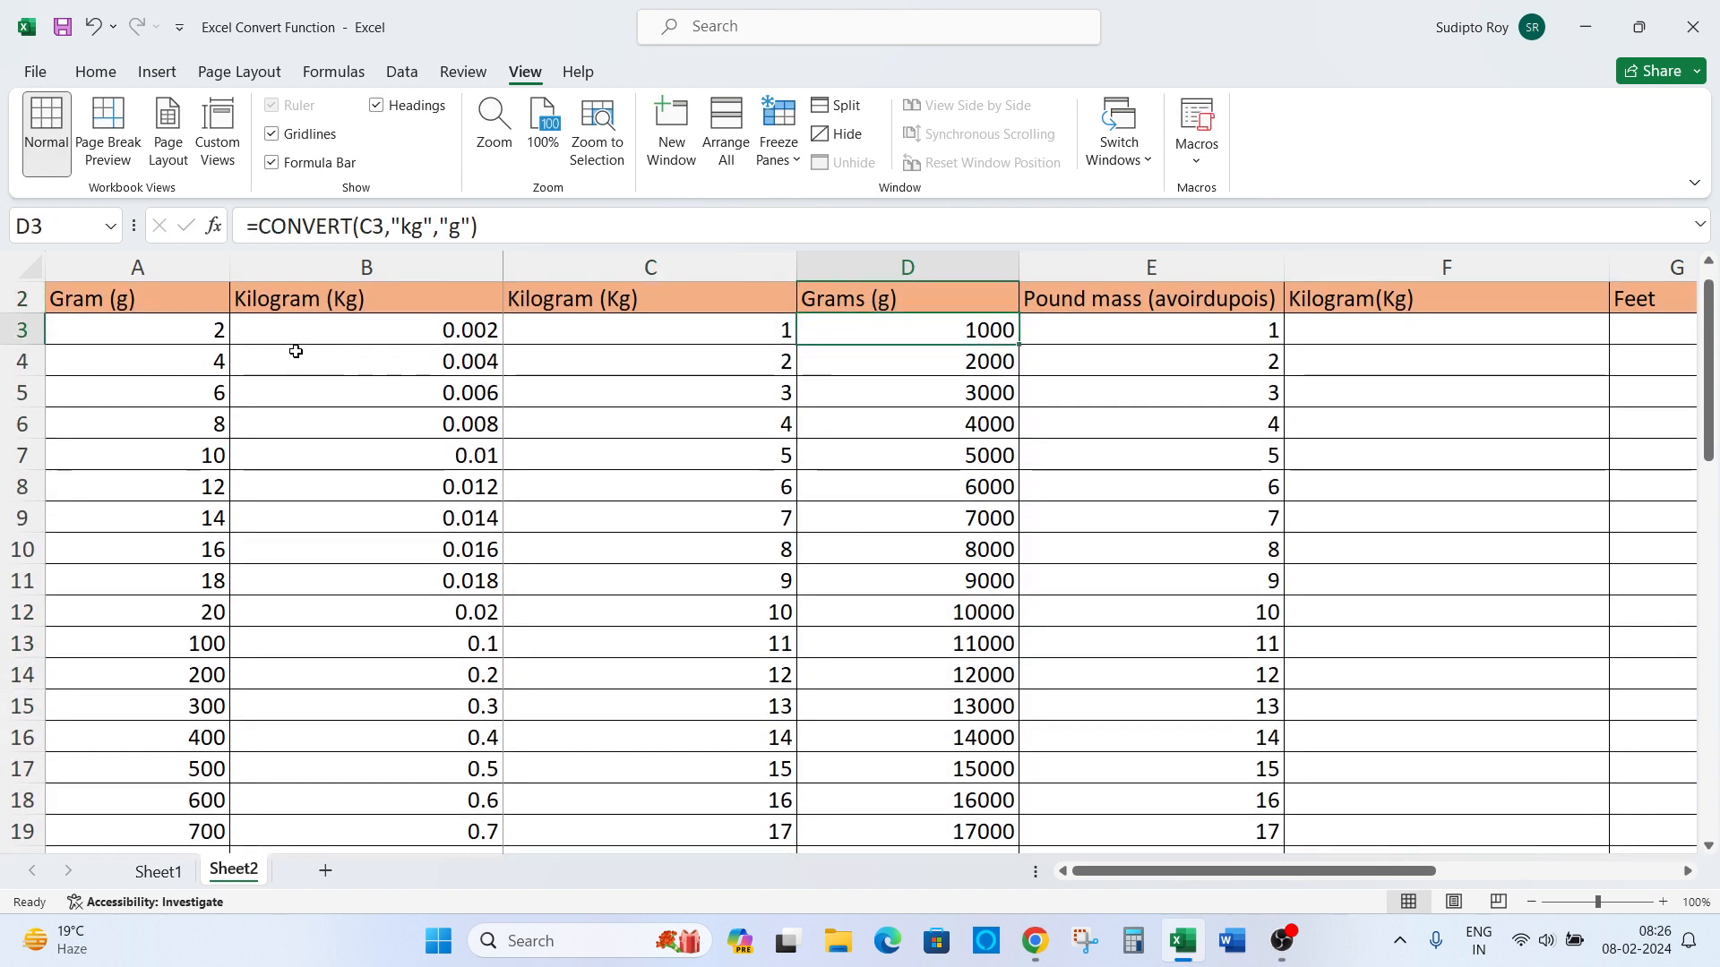
# - Look through the kilogram values beside the converted grams, down to row 14
pyautogui.press('Left')
pyautogui.press('Down')
pyautogui.press('Down')
pyautogui.press('Down')
pyautogui.press('Down')
pyautogui.press('Down')
pyautogui.press('Down')
pyautogui.press('Down')
pyautogui.press('Down')
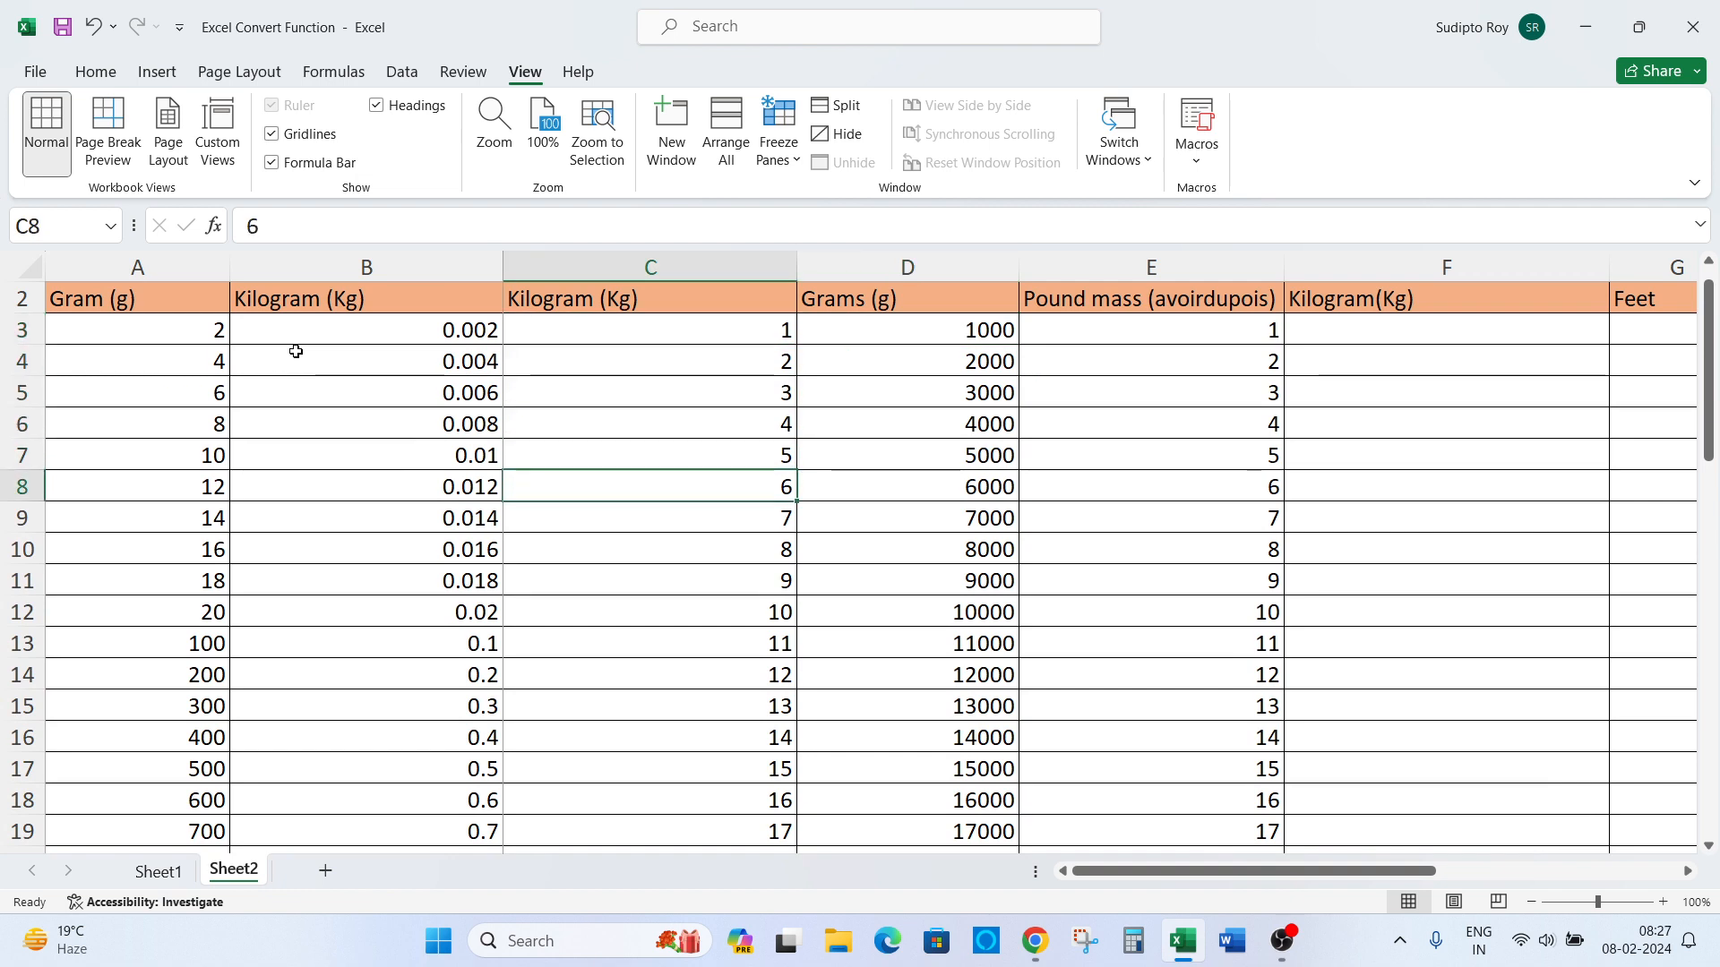
pyautogui.press('Down')
pyautogui.press('Down')
pyautogui.press('Down')
pyautogui.press('Left')
pyautogui.press('Left')
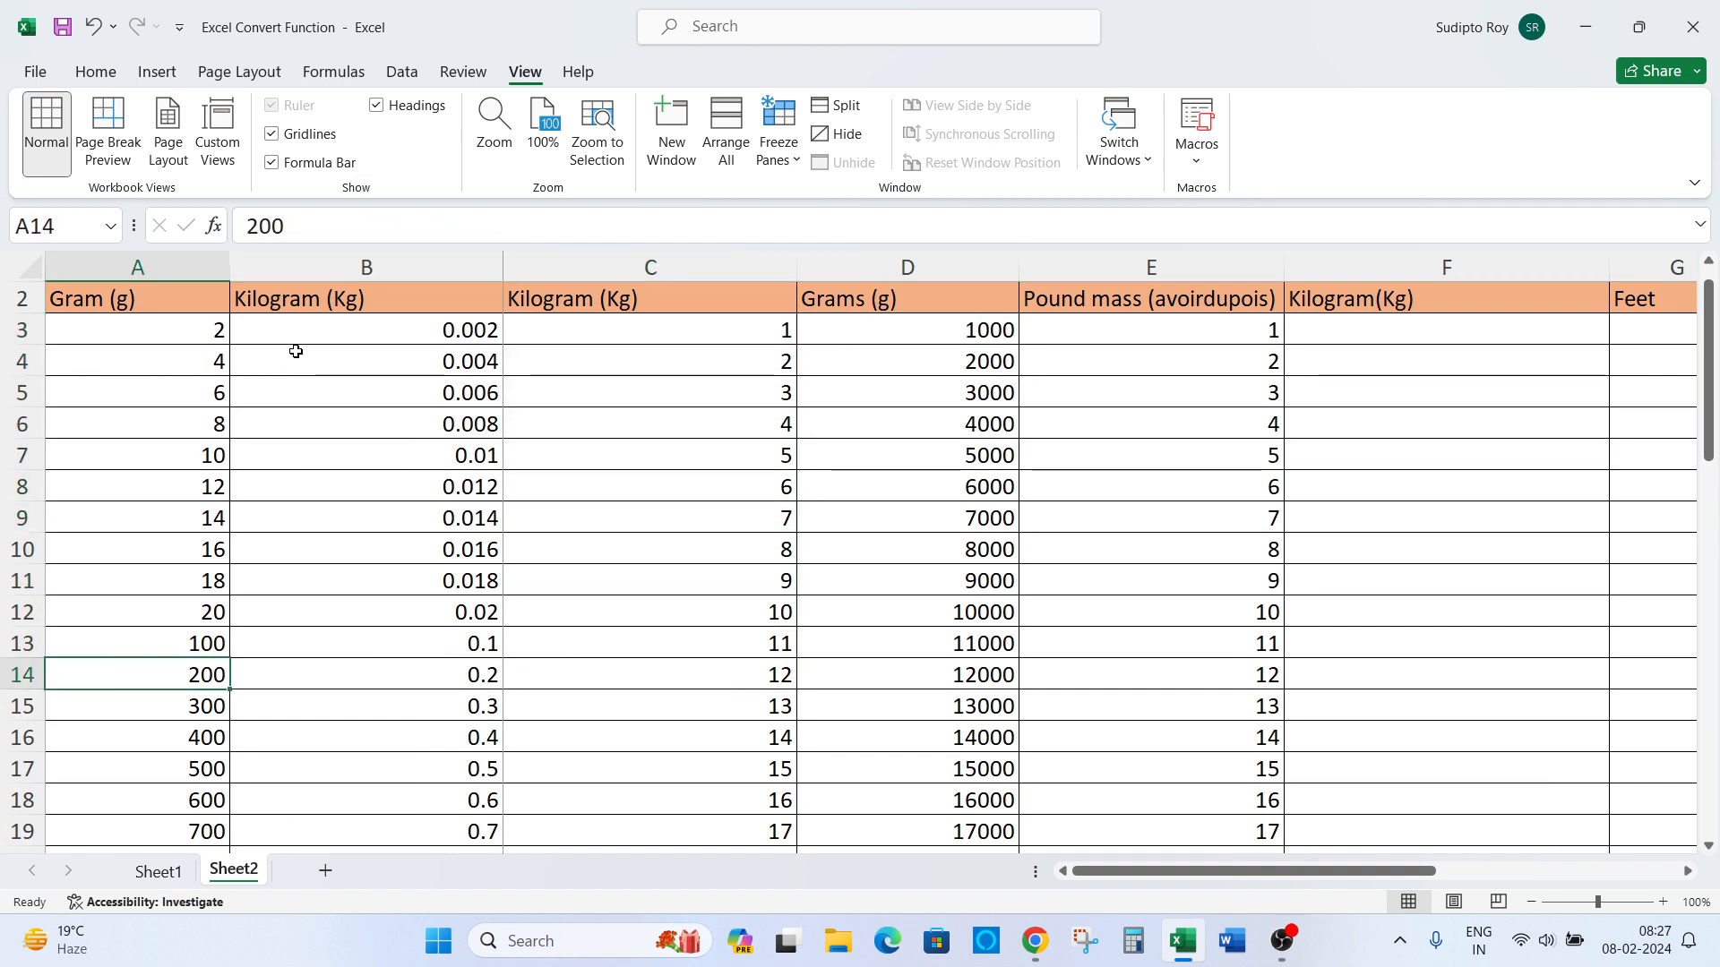
# - Examine the title and the two column headings of the pound mass to kilograms table in columns E and F
pyautogui.hotkey('ctrl', 'Up')
pyautogui.press('Down')
pyautogui.press('Right')
pyautogui.press('Right')
pyautogui.press('Right')
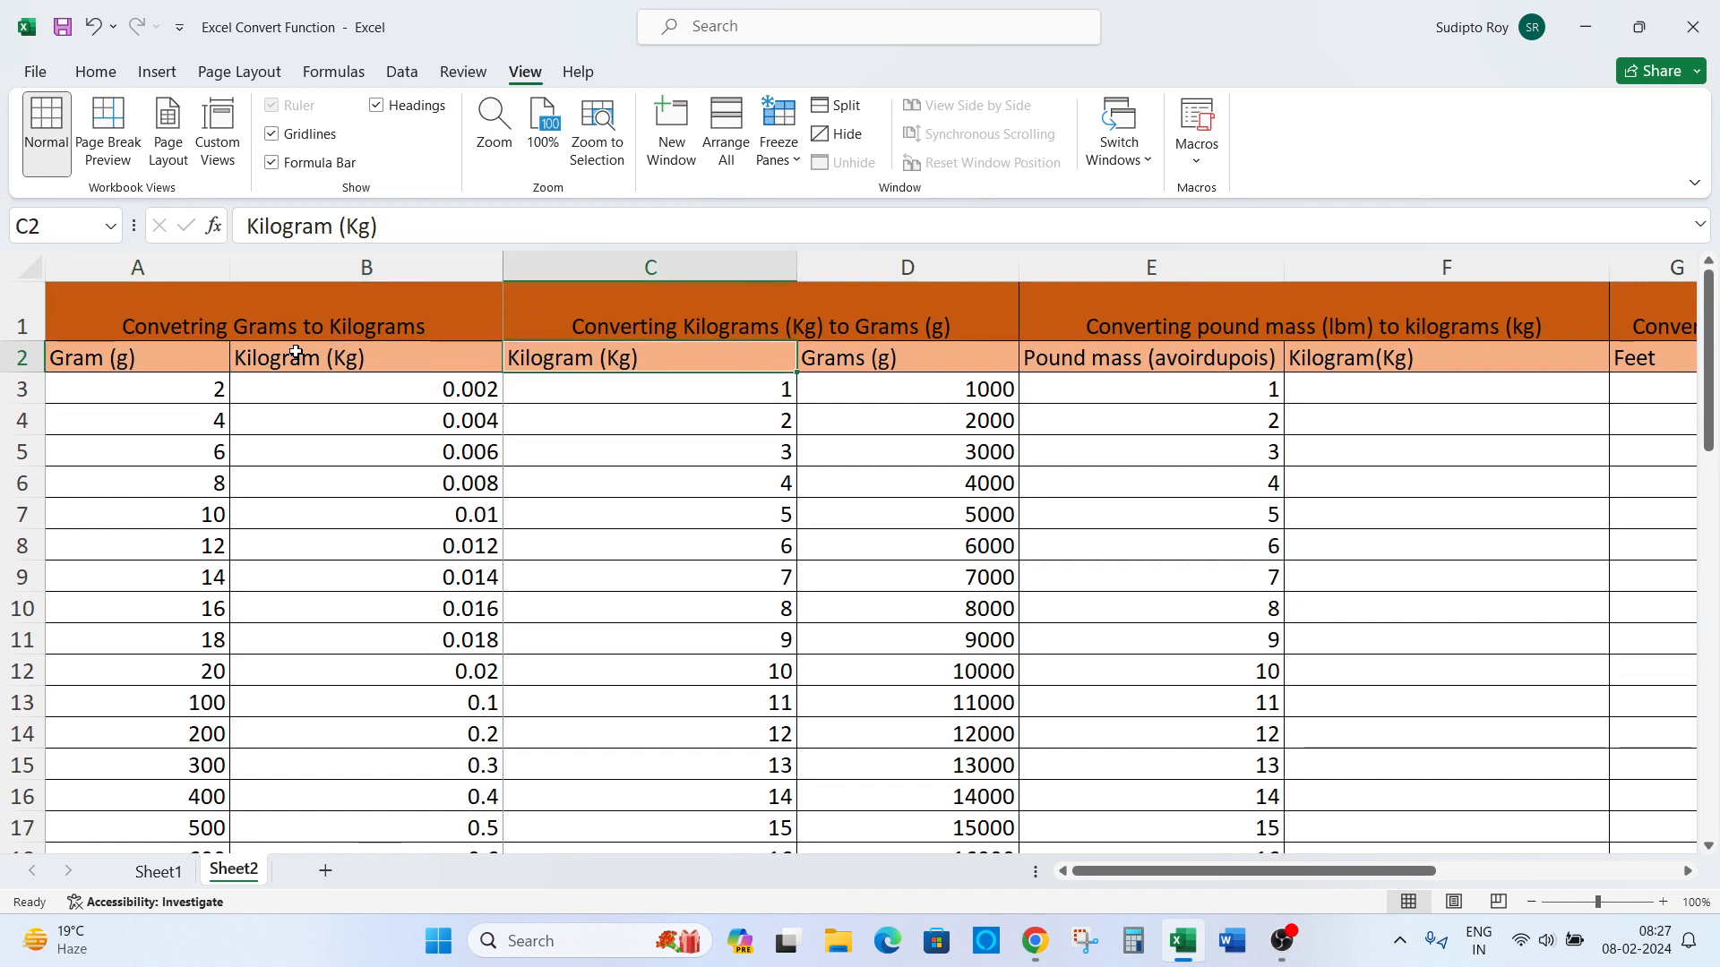
pyautogui.press('Right')
pyautogui.press('Right')
pyautogui.press('Right')
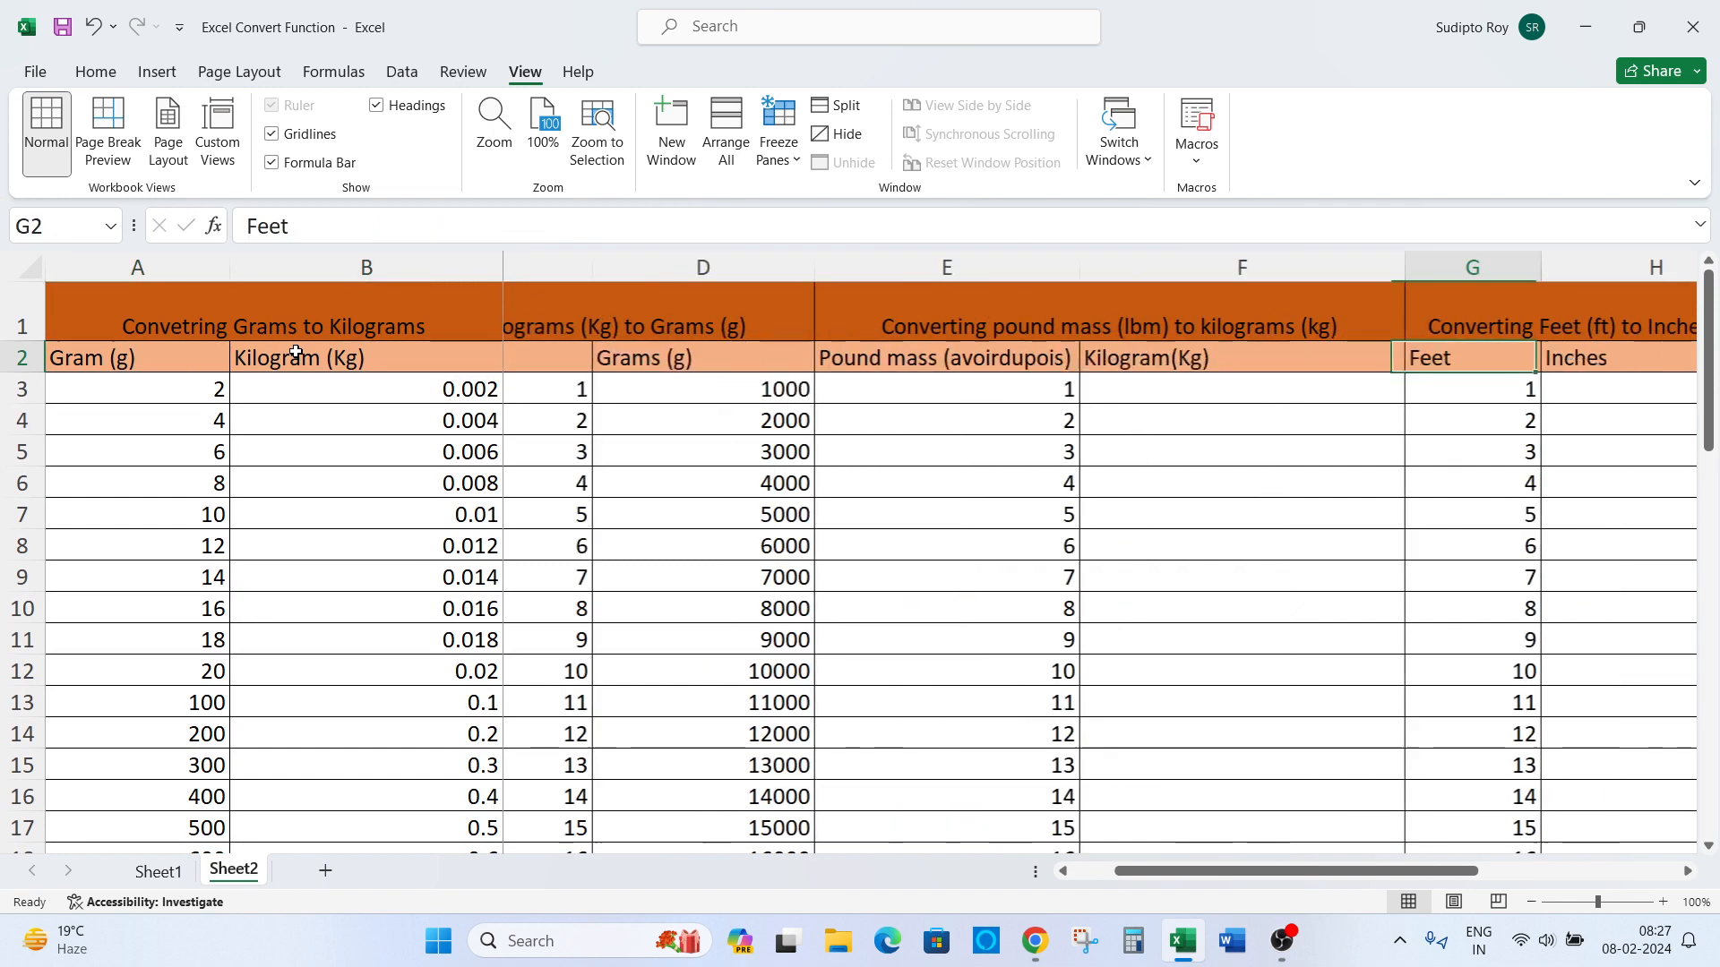
pyautogui.press('Left')
pyautogui.press('Left')
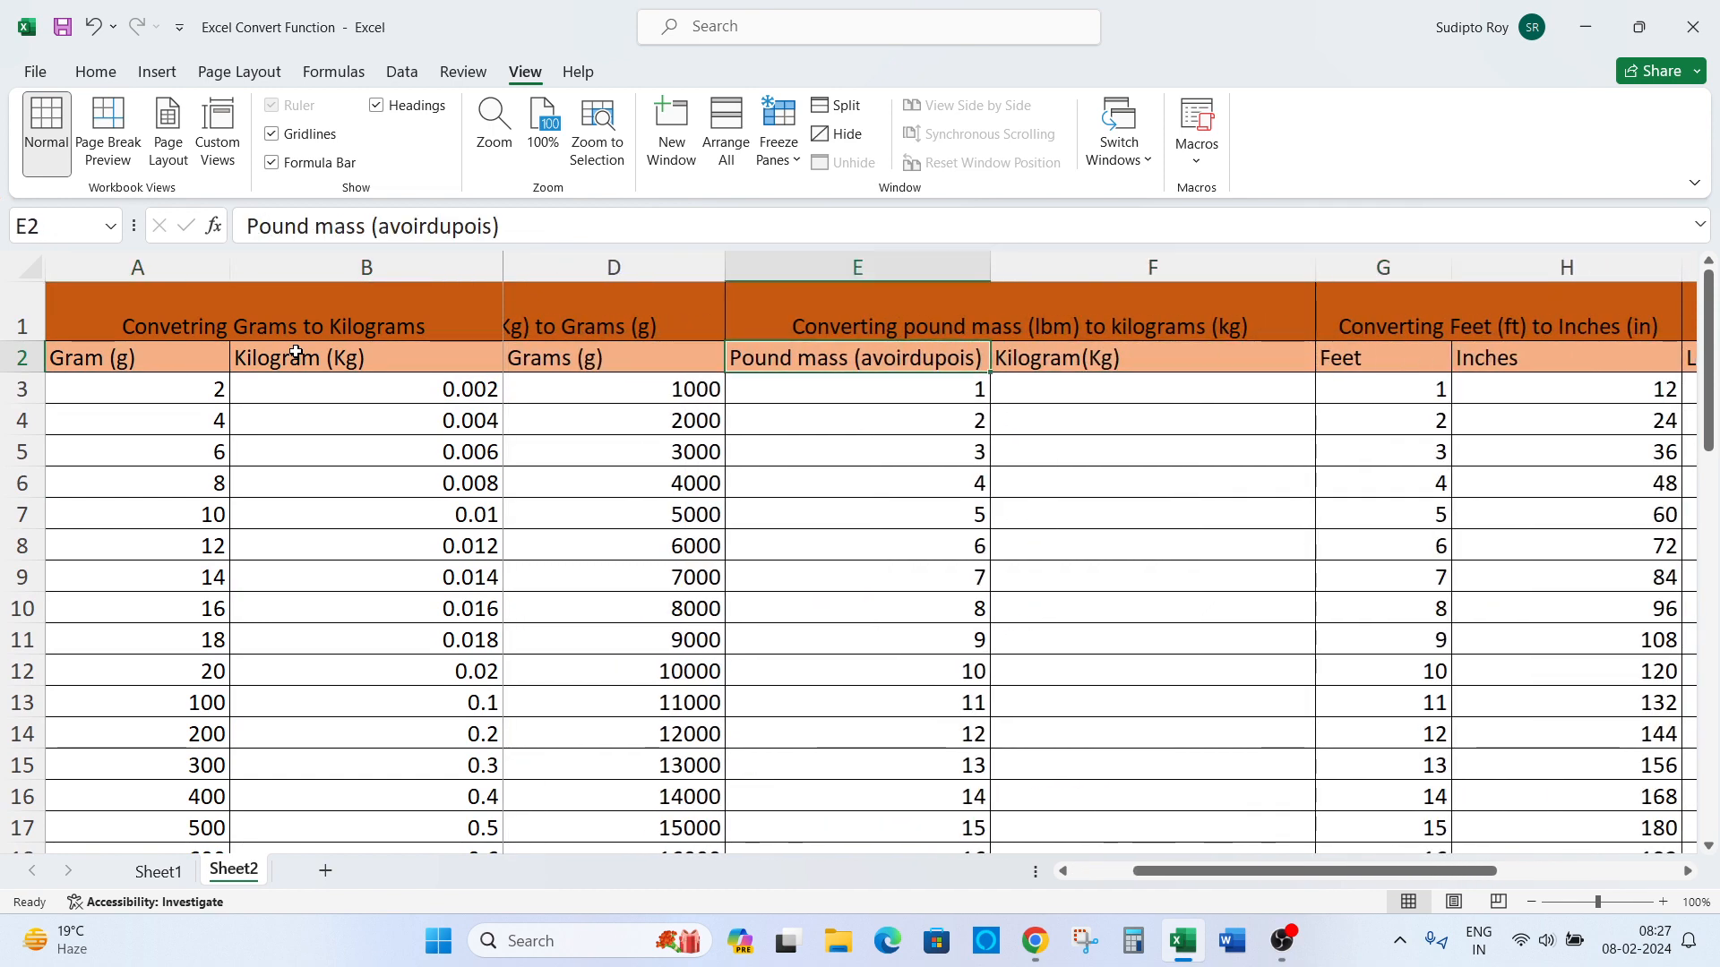
pyautogui.press('Up')
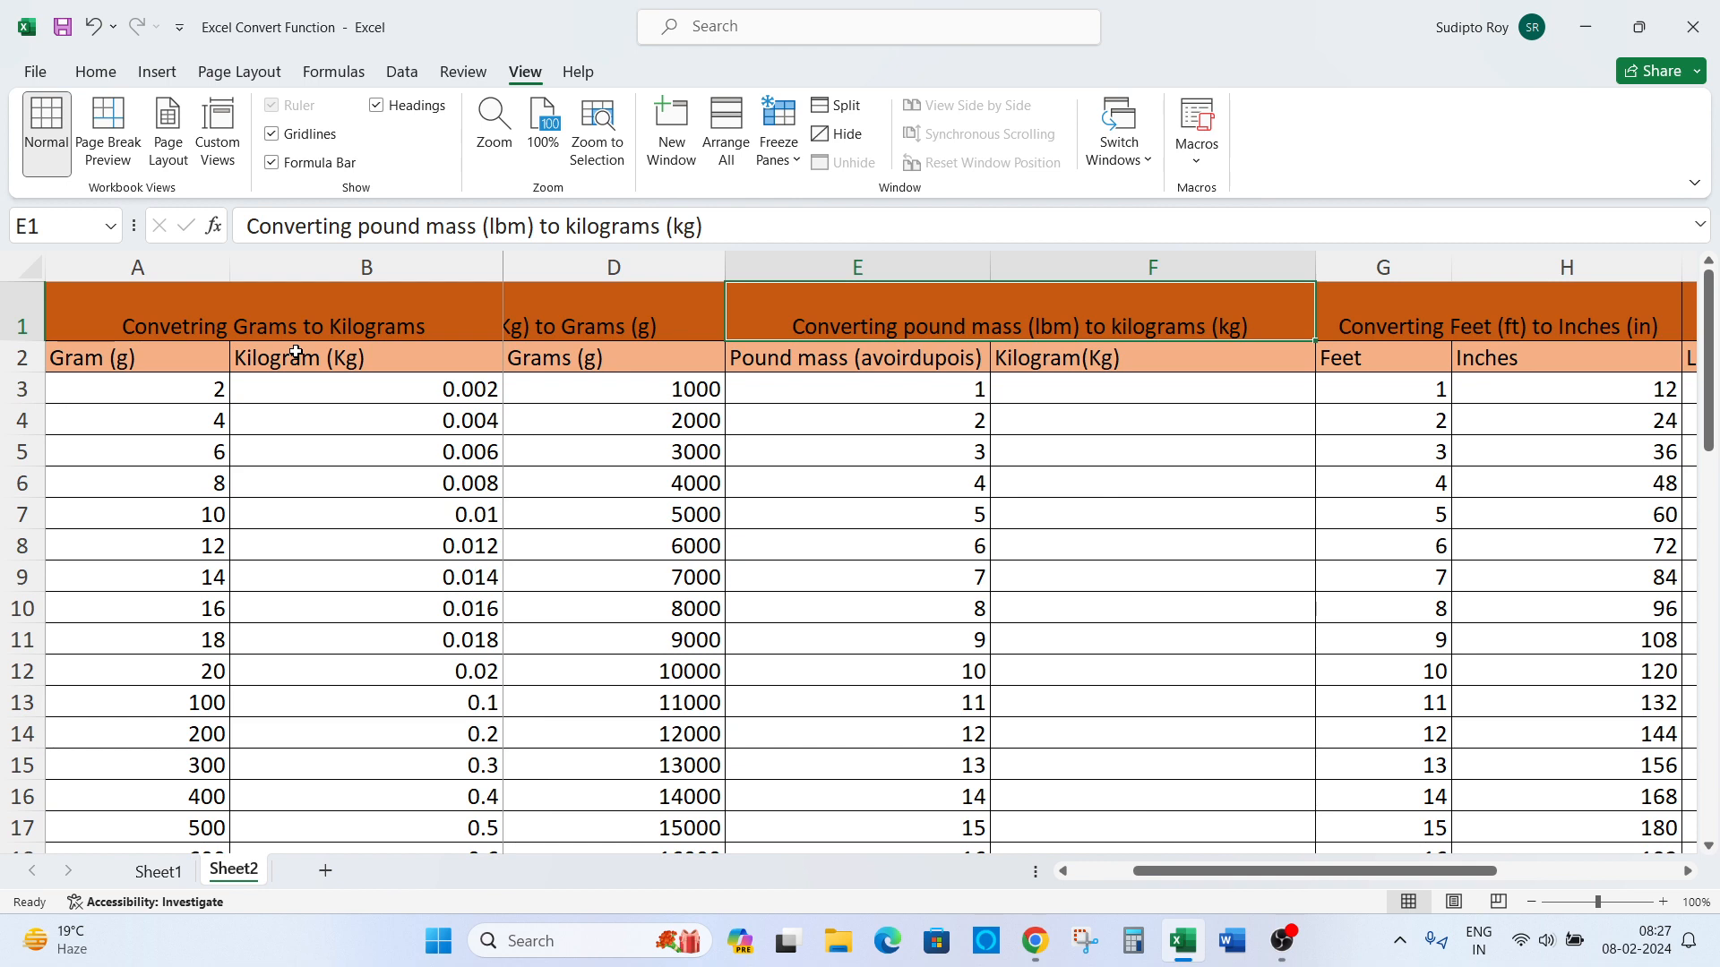
pyautogui.press('Down')
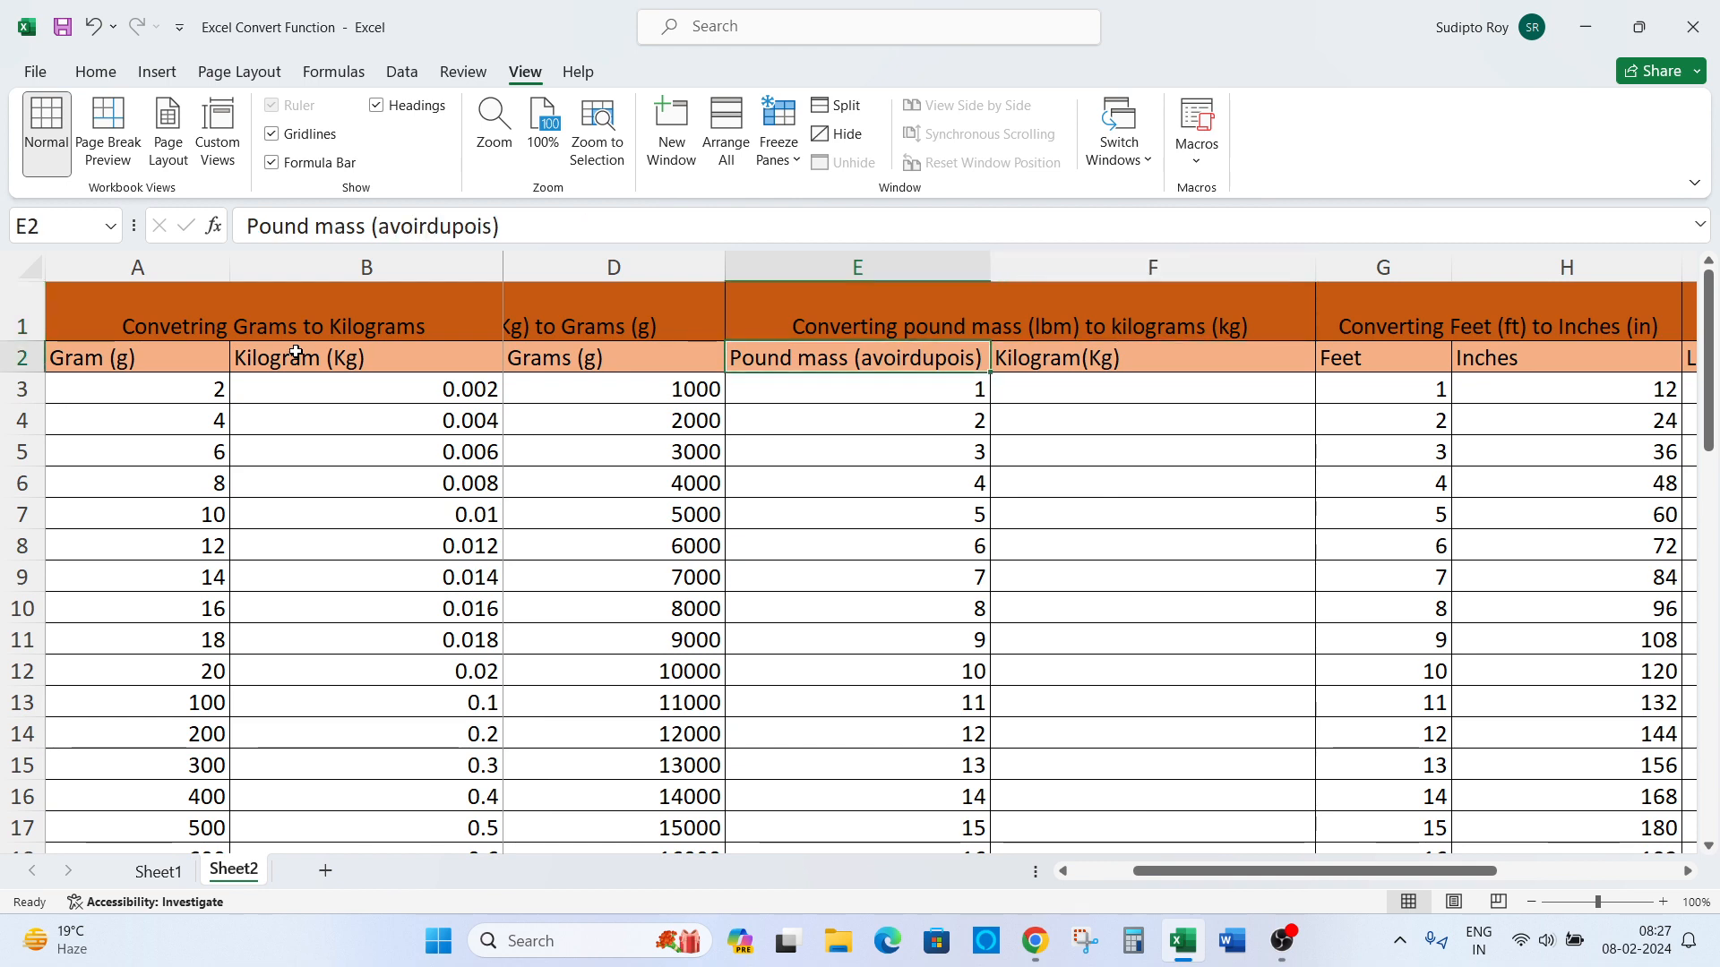
pyautogui.press('Down')
pyautogui.press('Up')
pyautogui.press('Up')
pyautogui.press('Down')
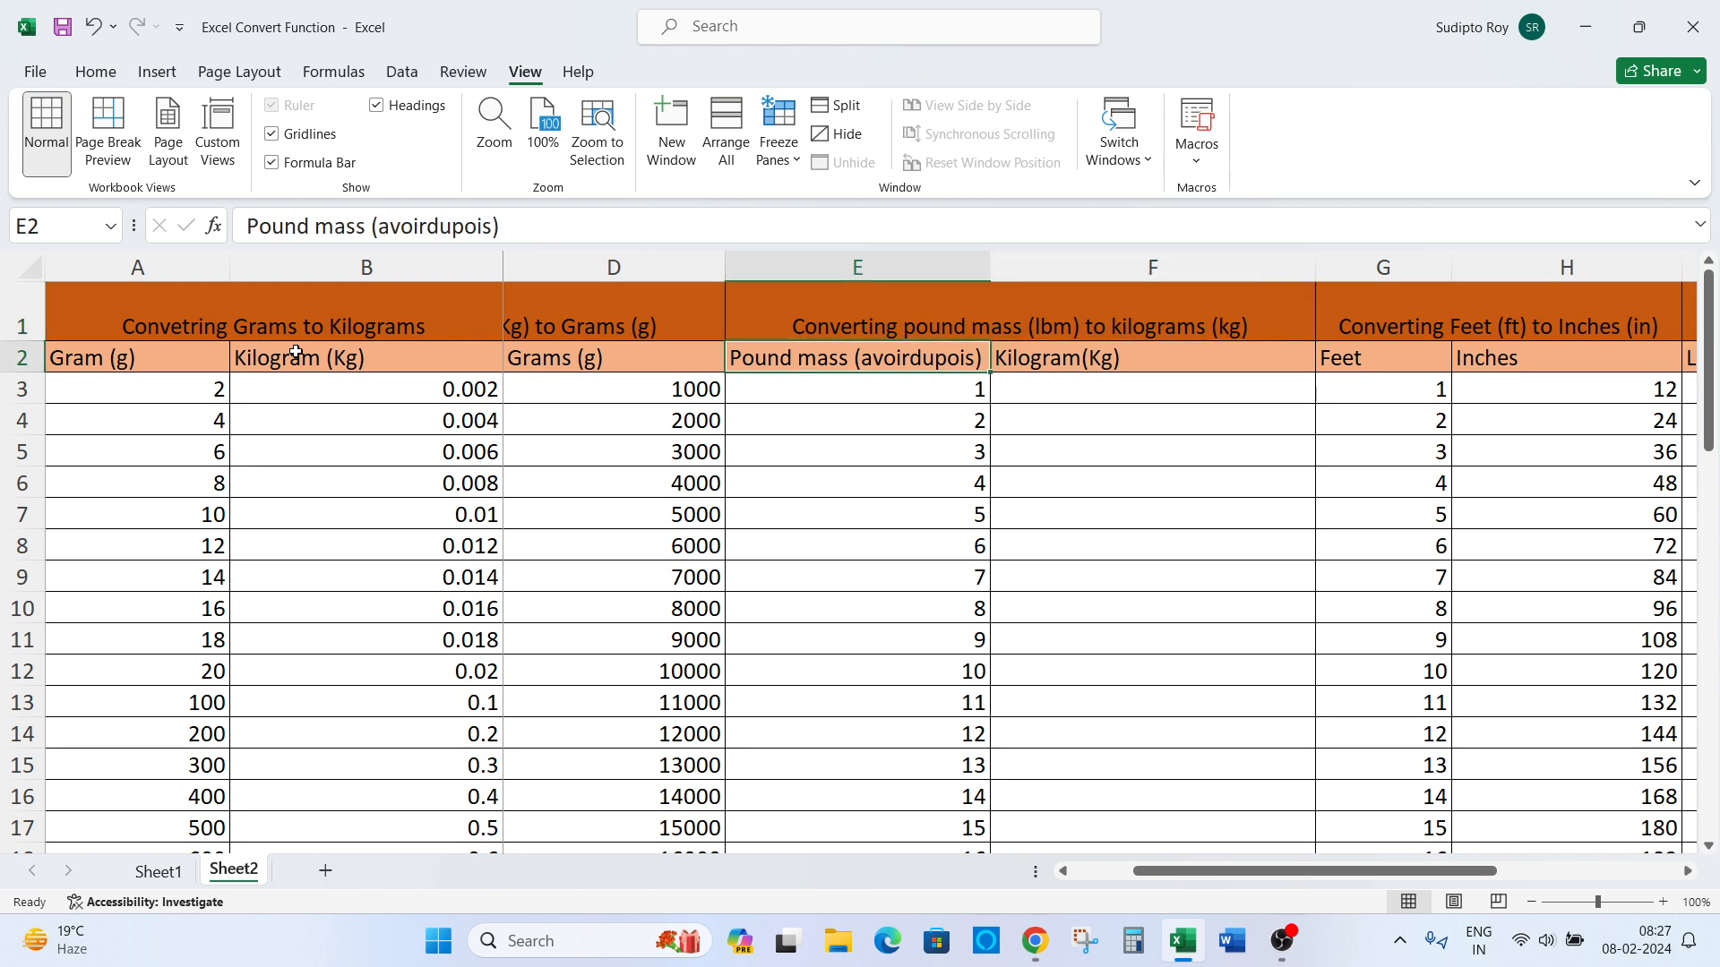
pyautogui.press('Right')
pyautogui.press('Left')
pyautogui.press('Right')
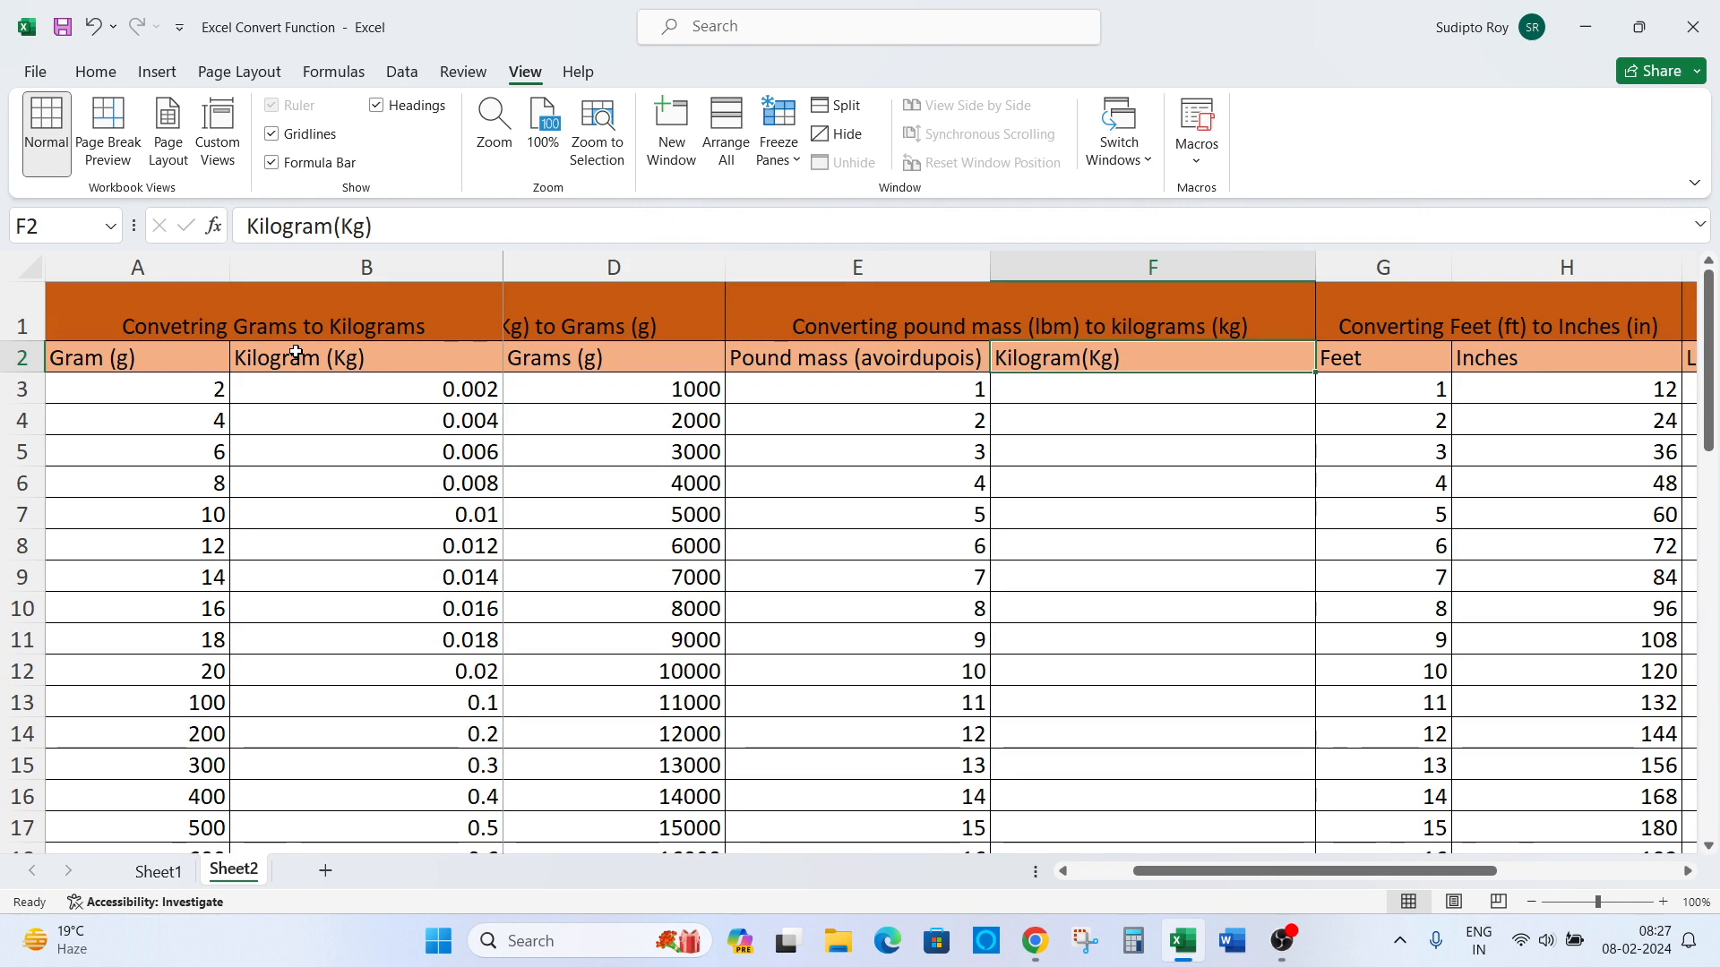
# - Read the text box note below the tables about mass and force, highlighting the words "mass to force"
pyautogui.scroll(-6, 295, 352)
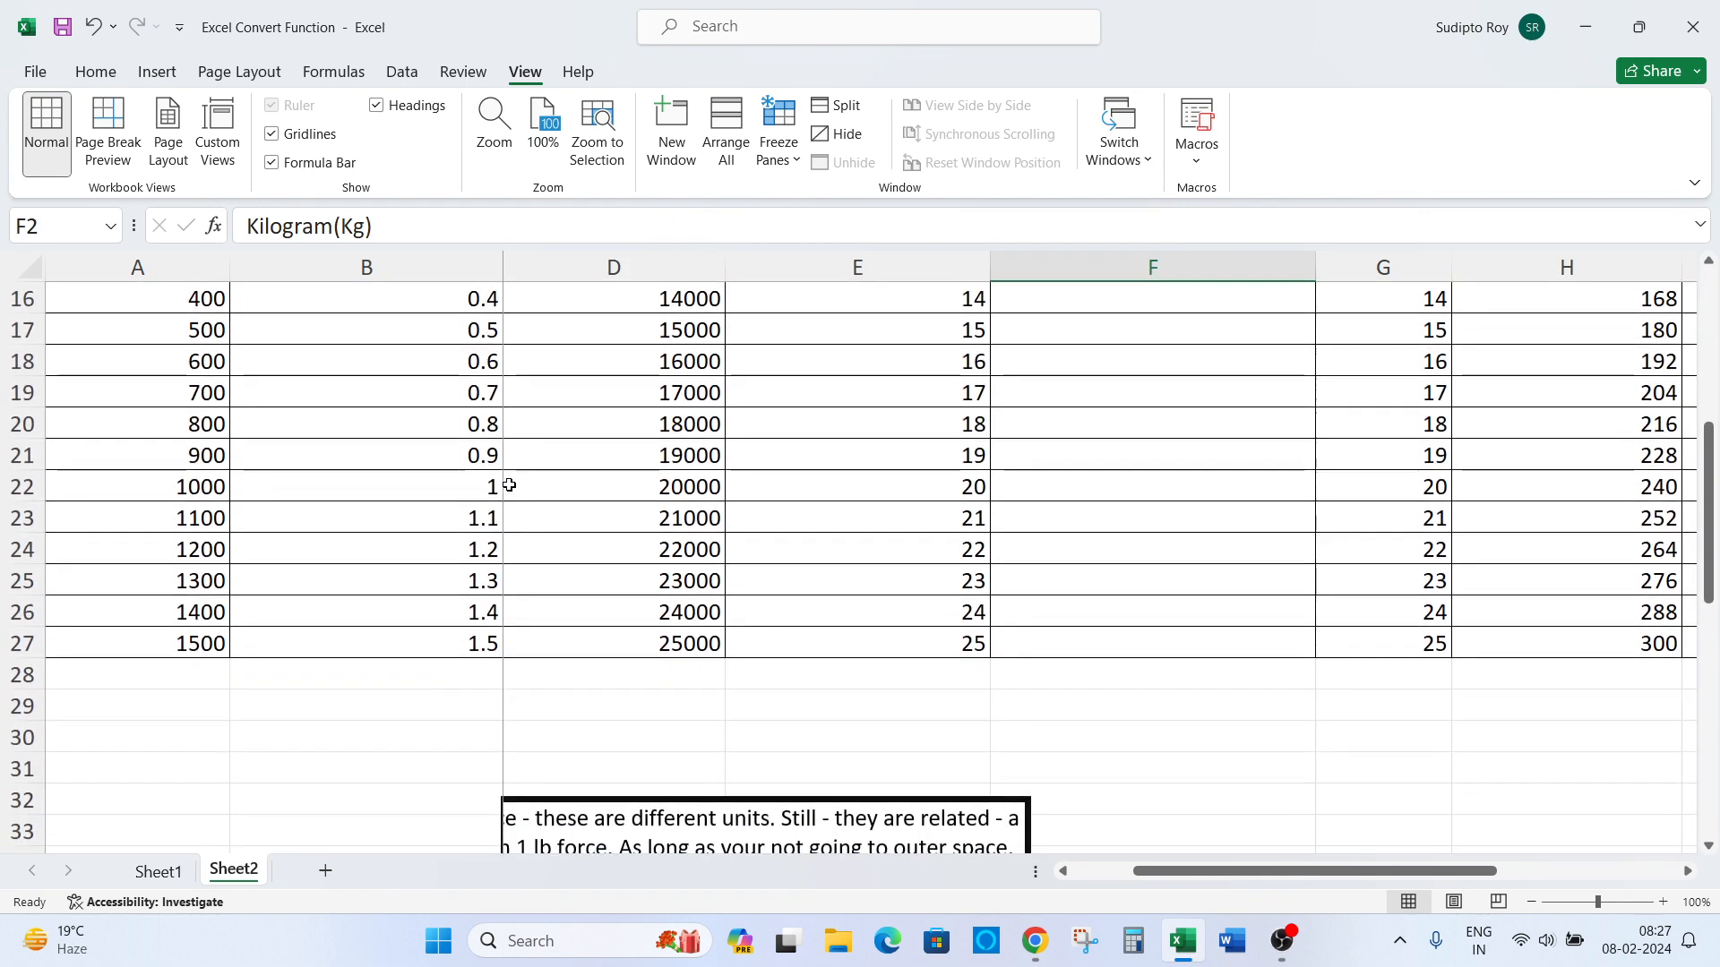
pyautogui.click(687, 759)
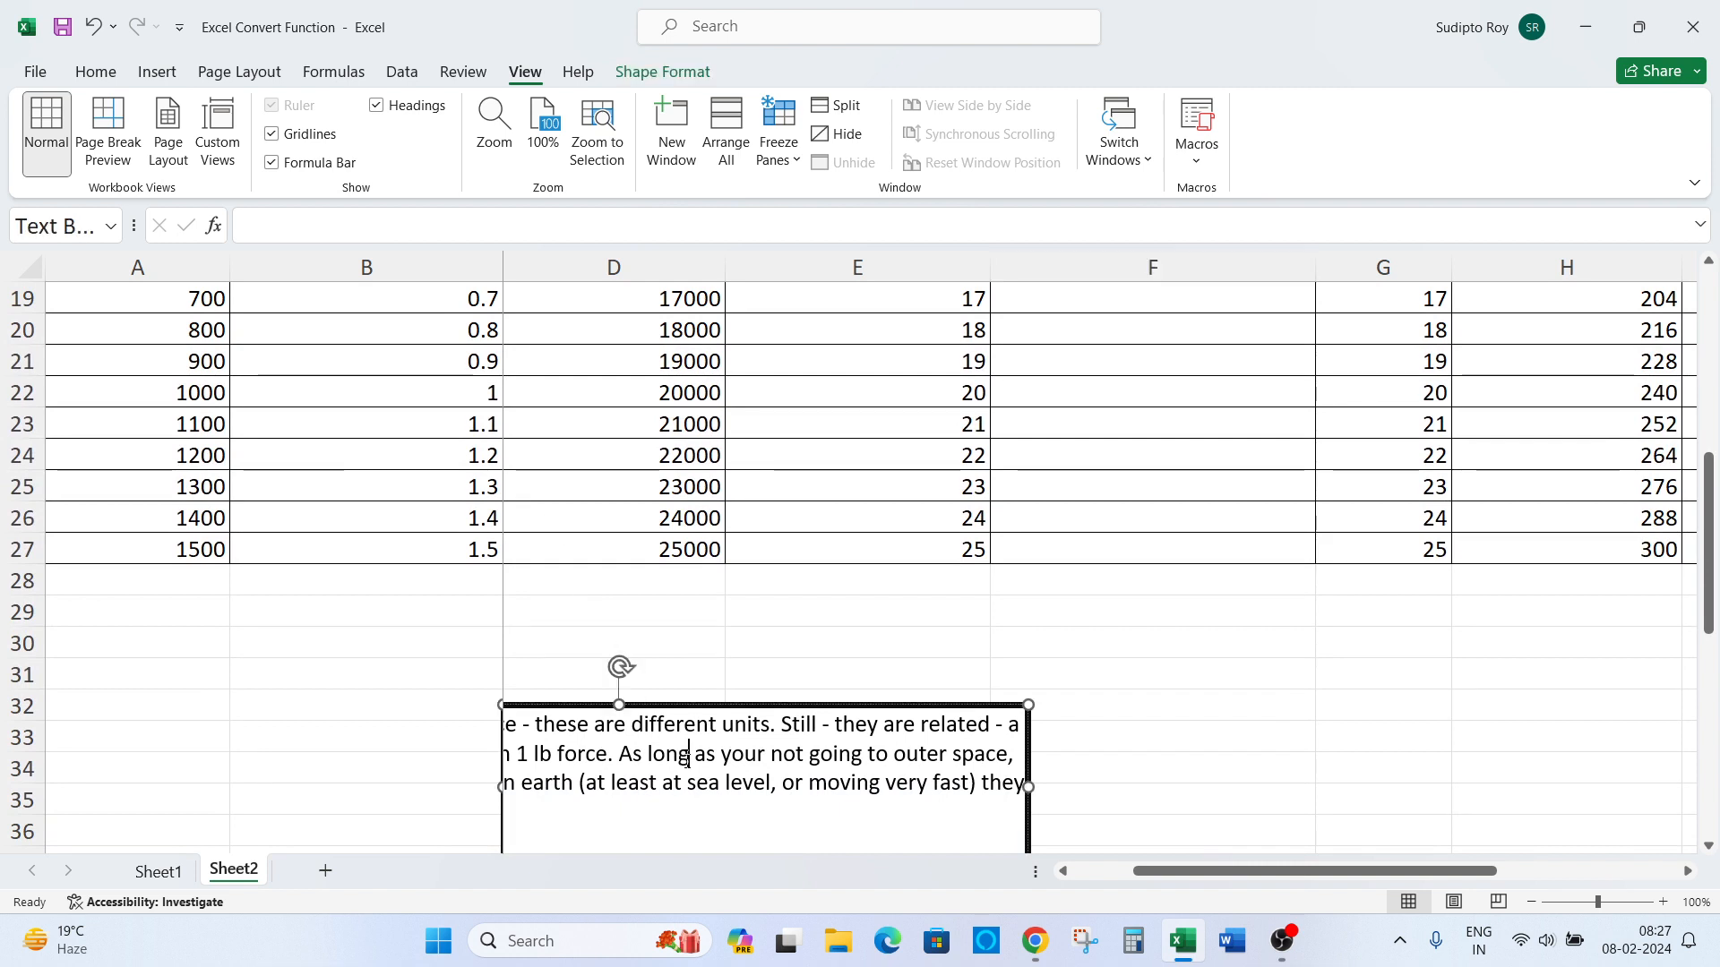
pyautogui.scroll(-2, 776, 783)
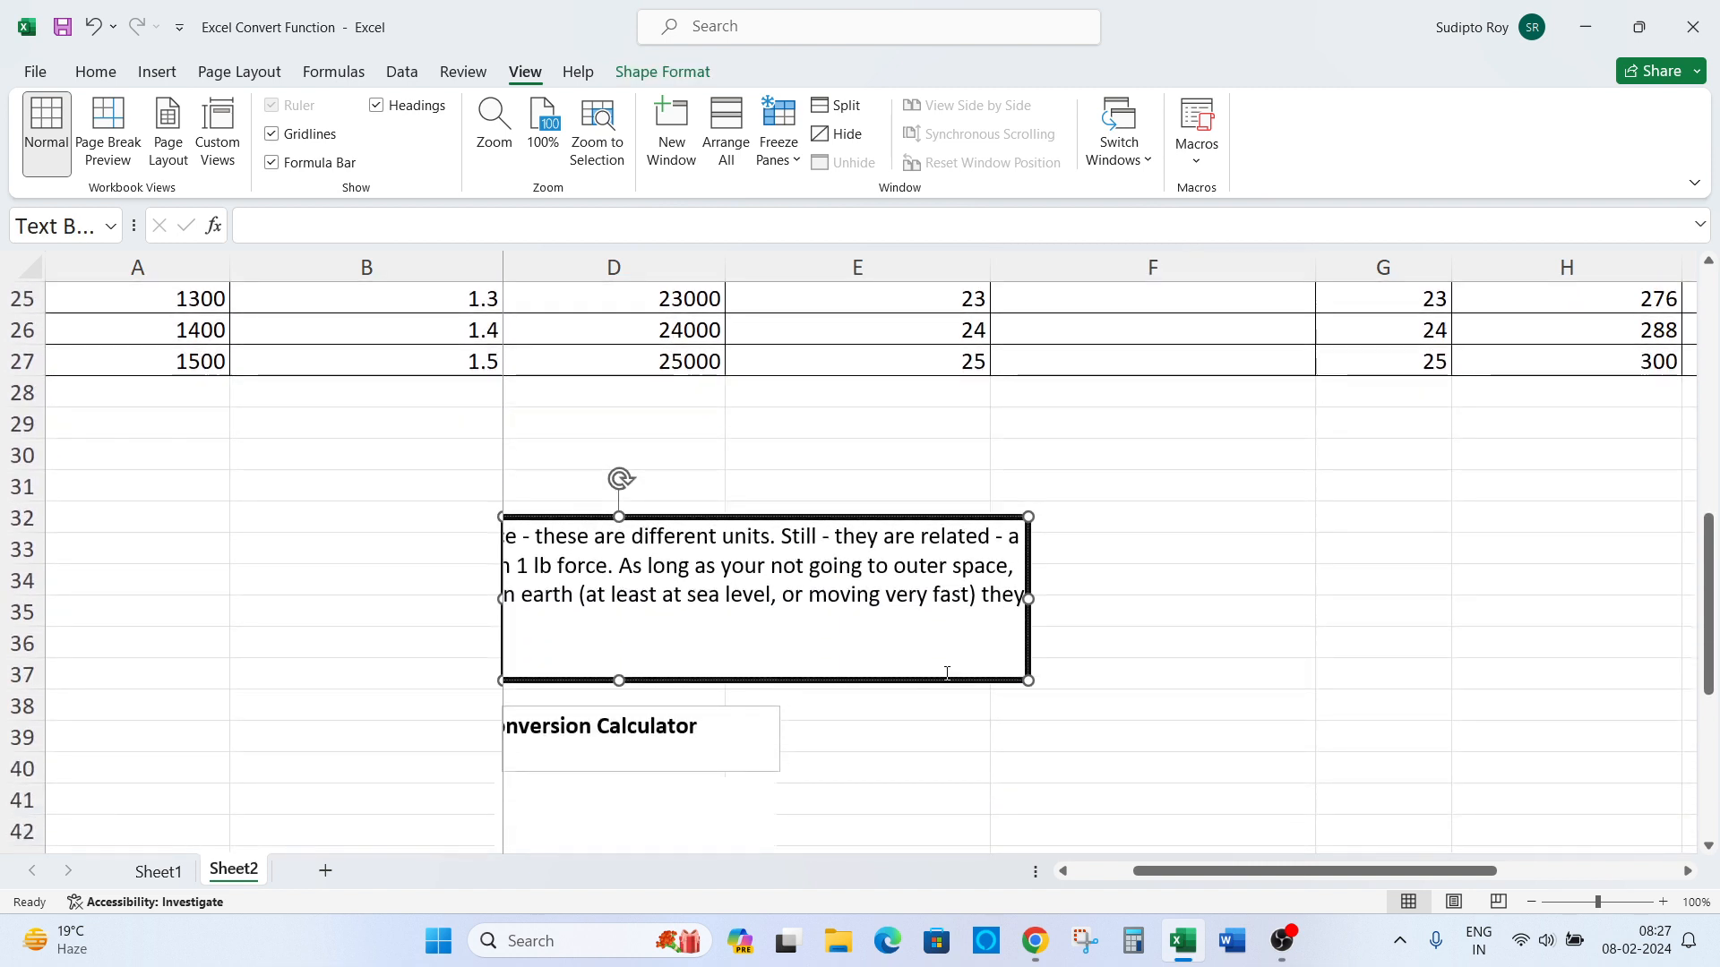
pyautogui.moveTo(1155, 871); pyautogui.dragTo(1153, 885)
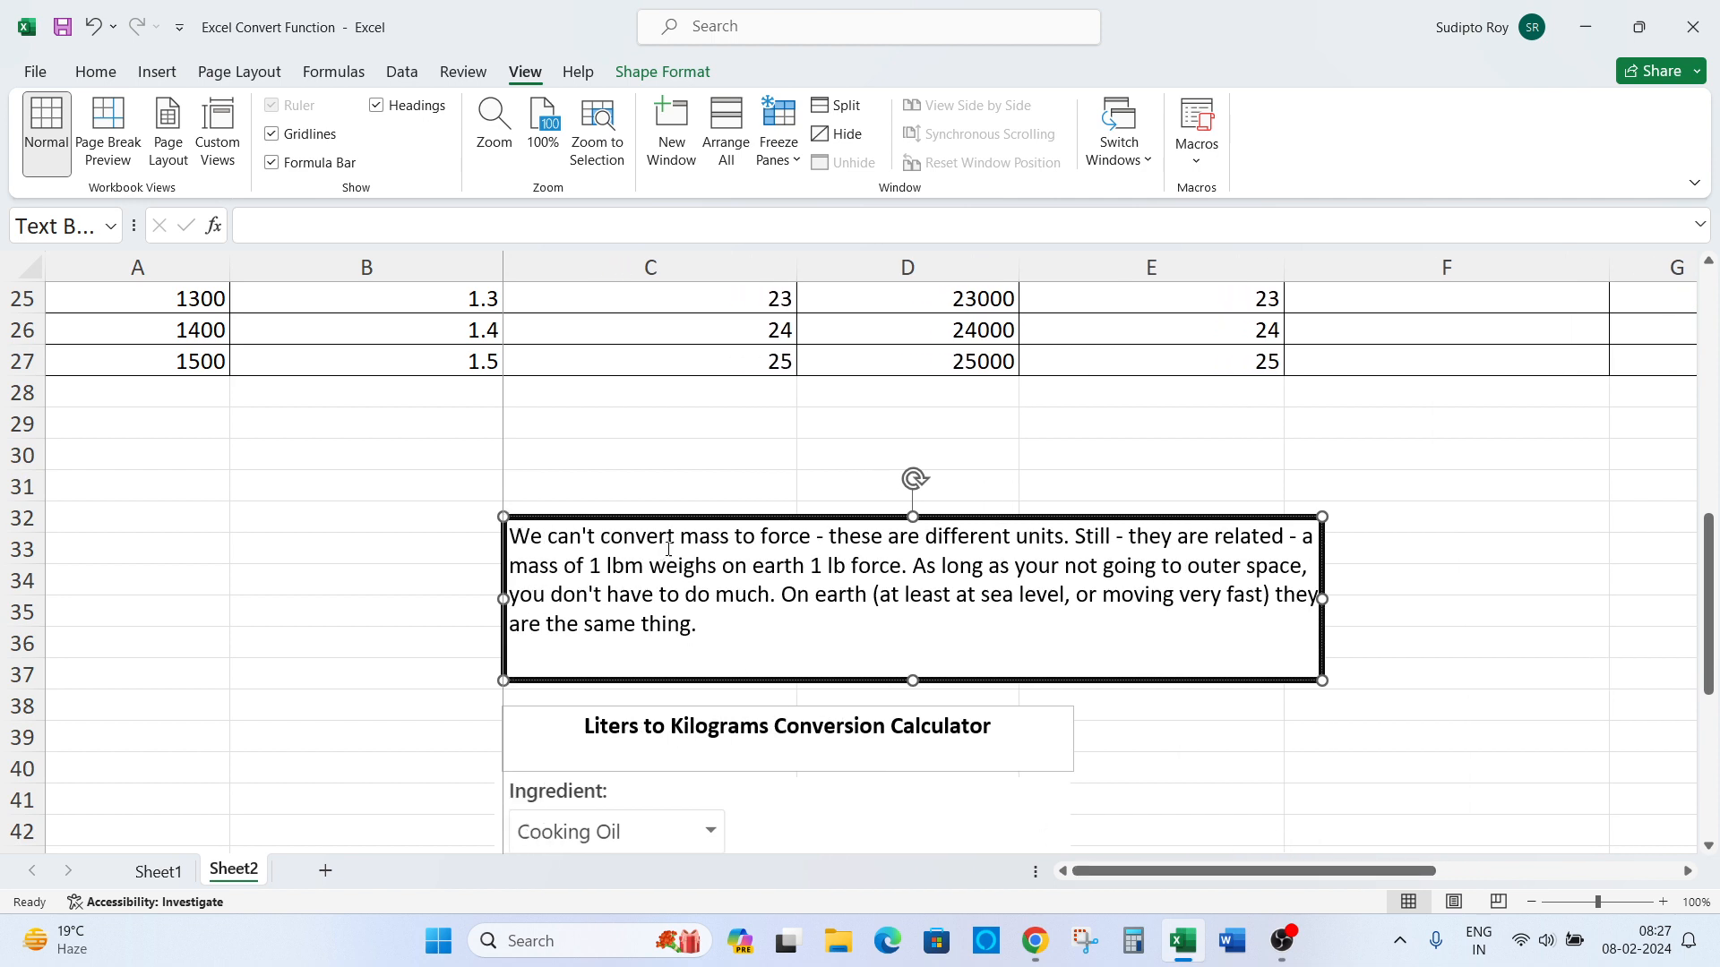
pyautogui.moveTo(682, 535); pyautogui.dragTo(786, 535)
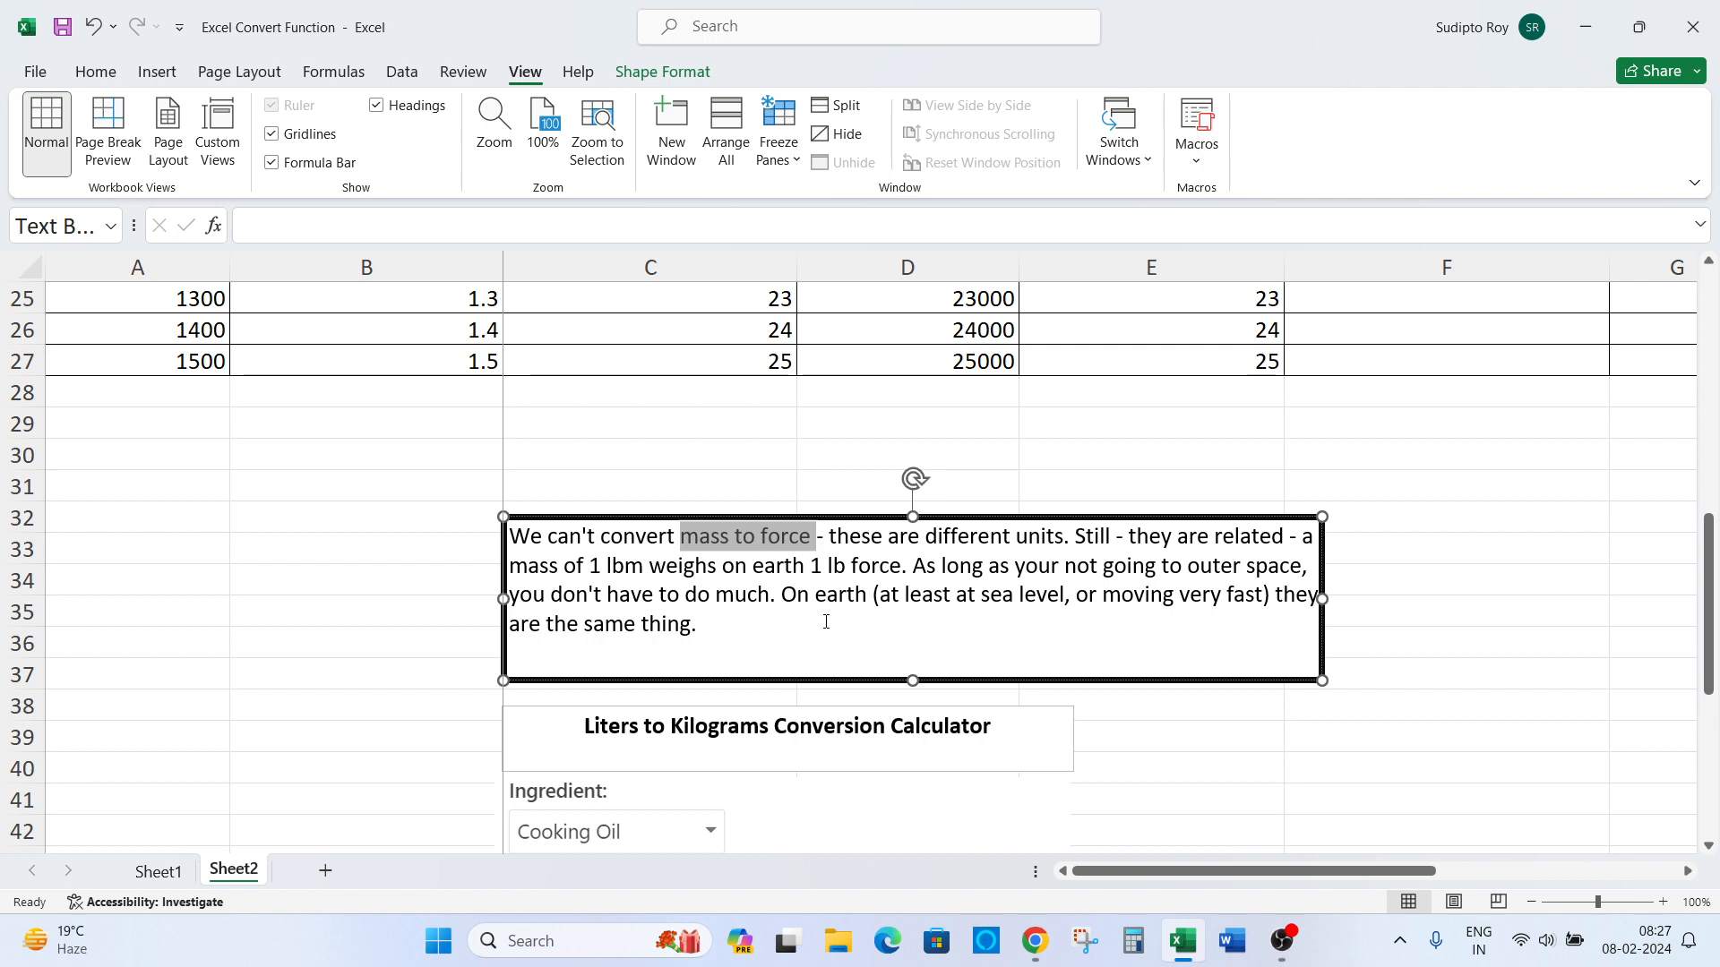
pyautogui.click(1241, 373)
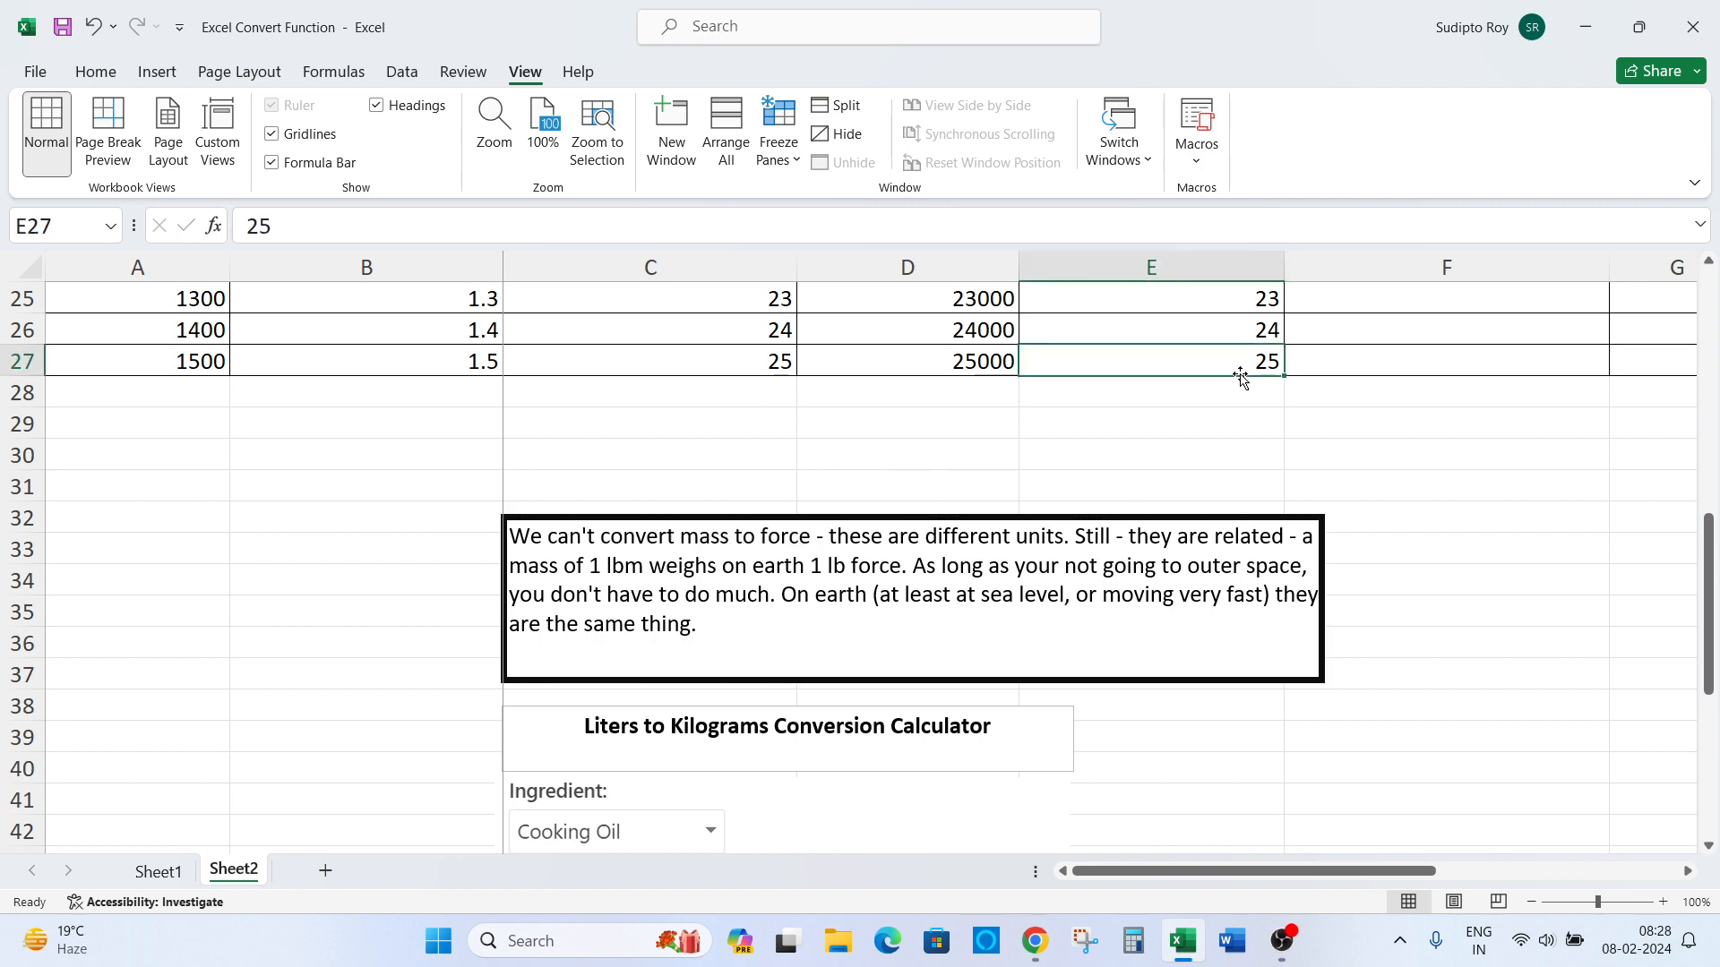
# - Enter the formula =CONVERT(E3,"lmb","kg") in cell F3 of the pound mass to kilograms table
pyautogui.hotkey('ctrl', 'Up')
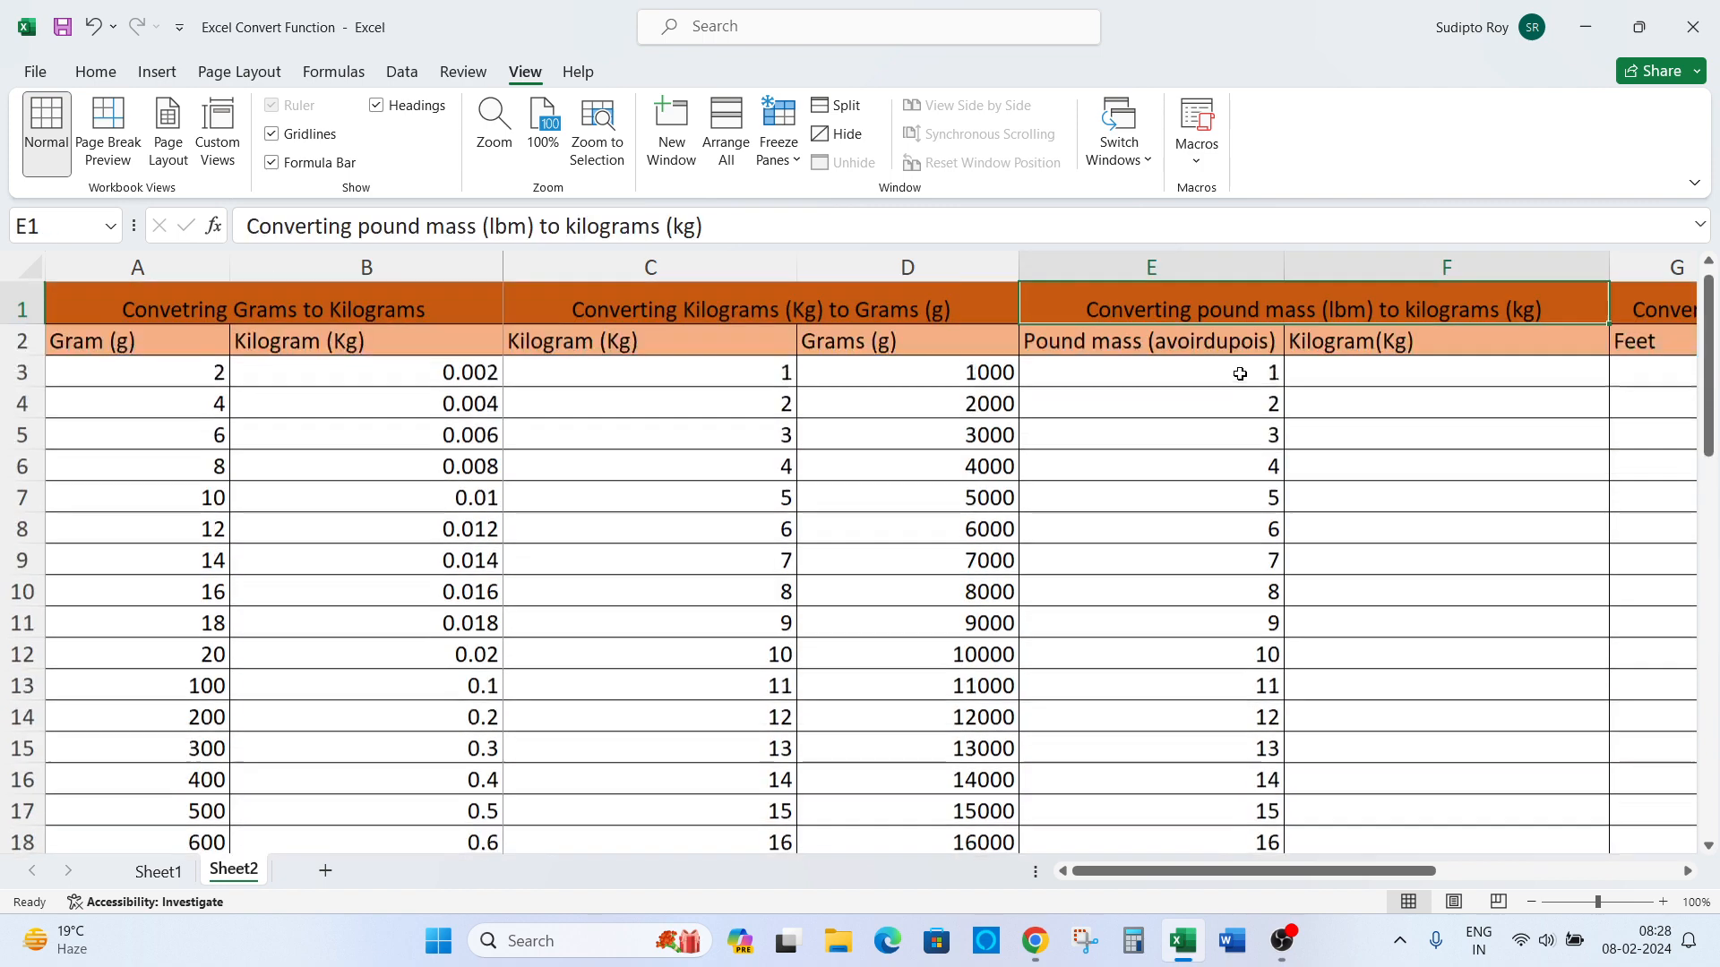
pyautogui.press('Down')
pyautogui.press('Down')
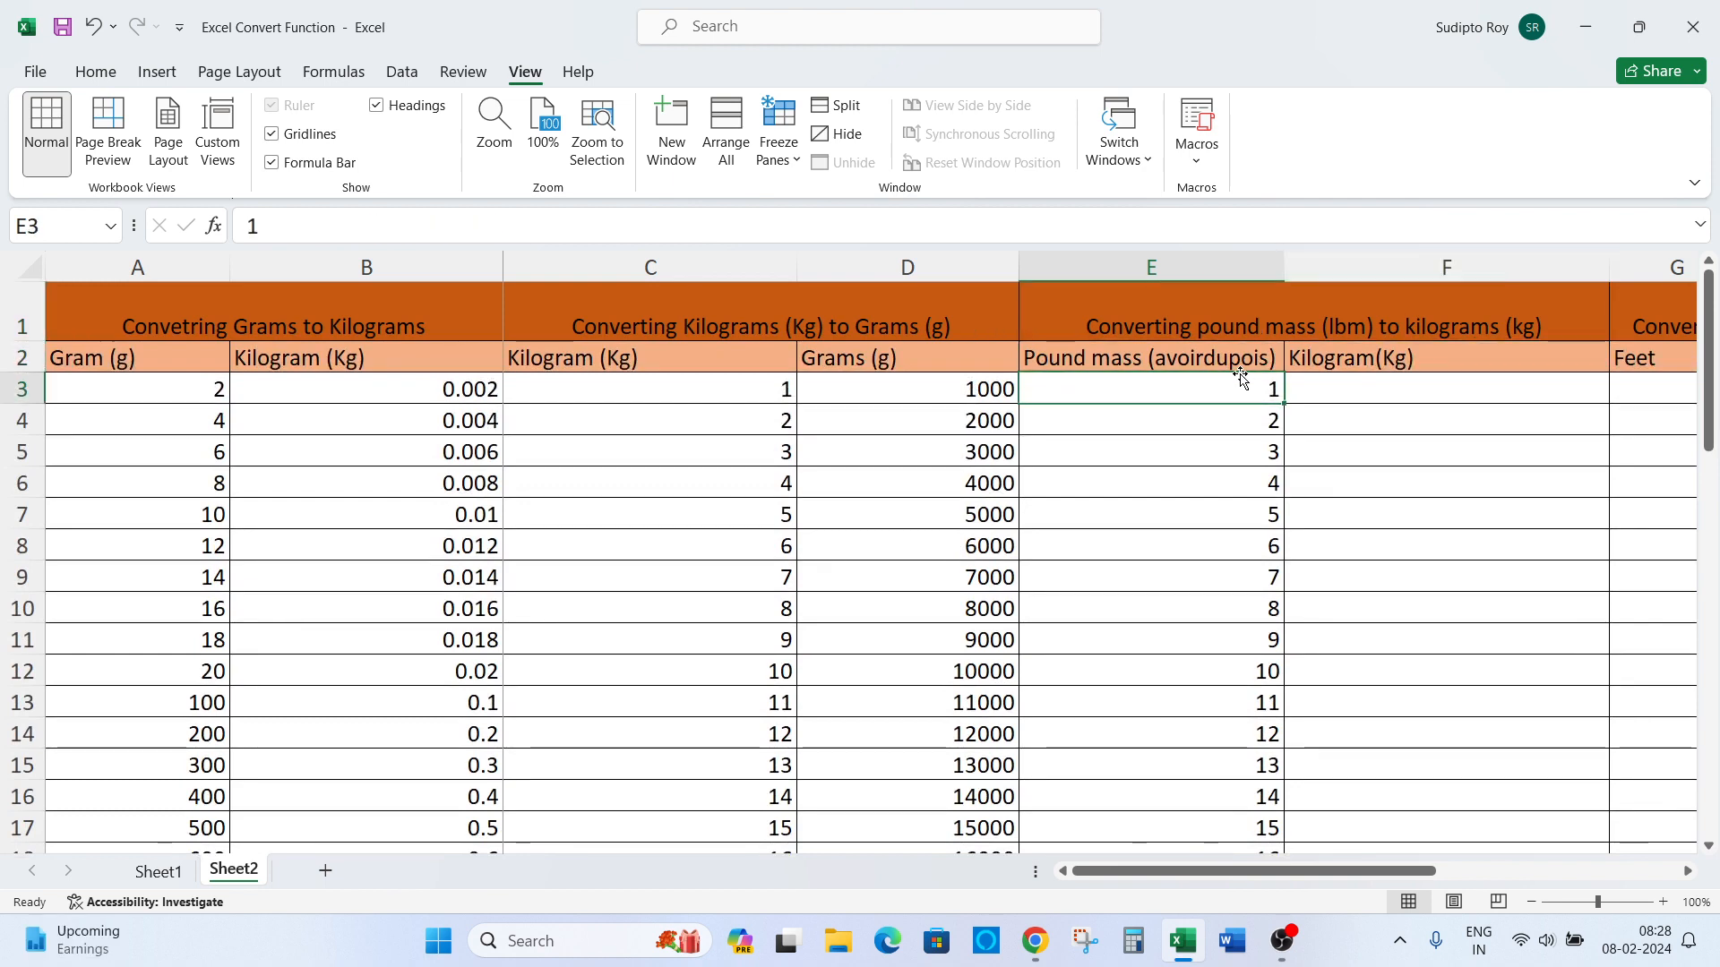
pyautogui.press('Right')
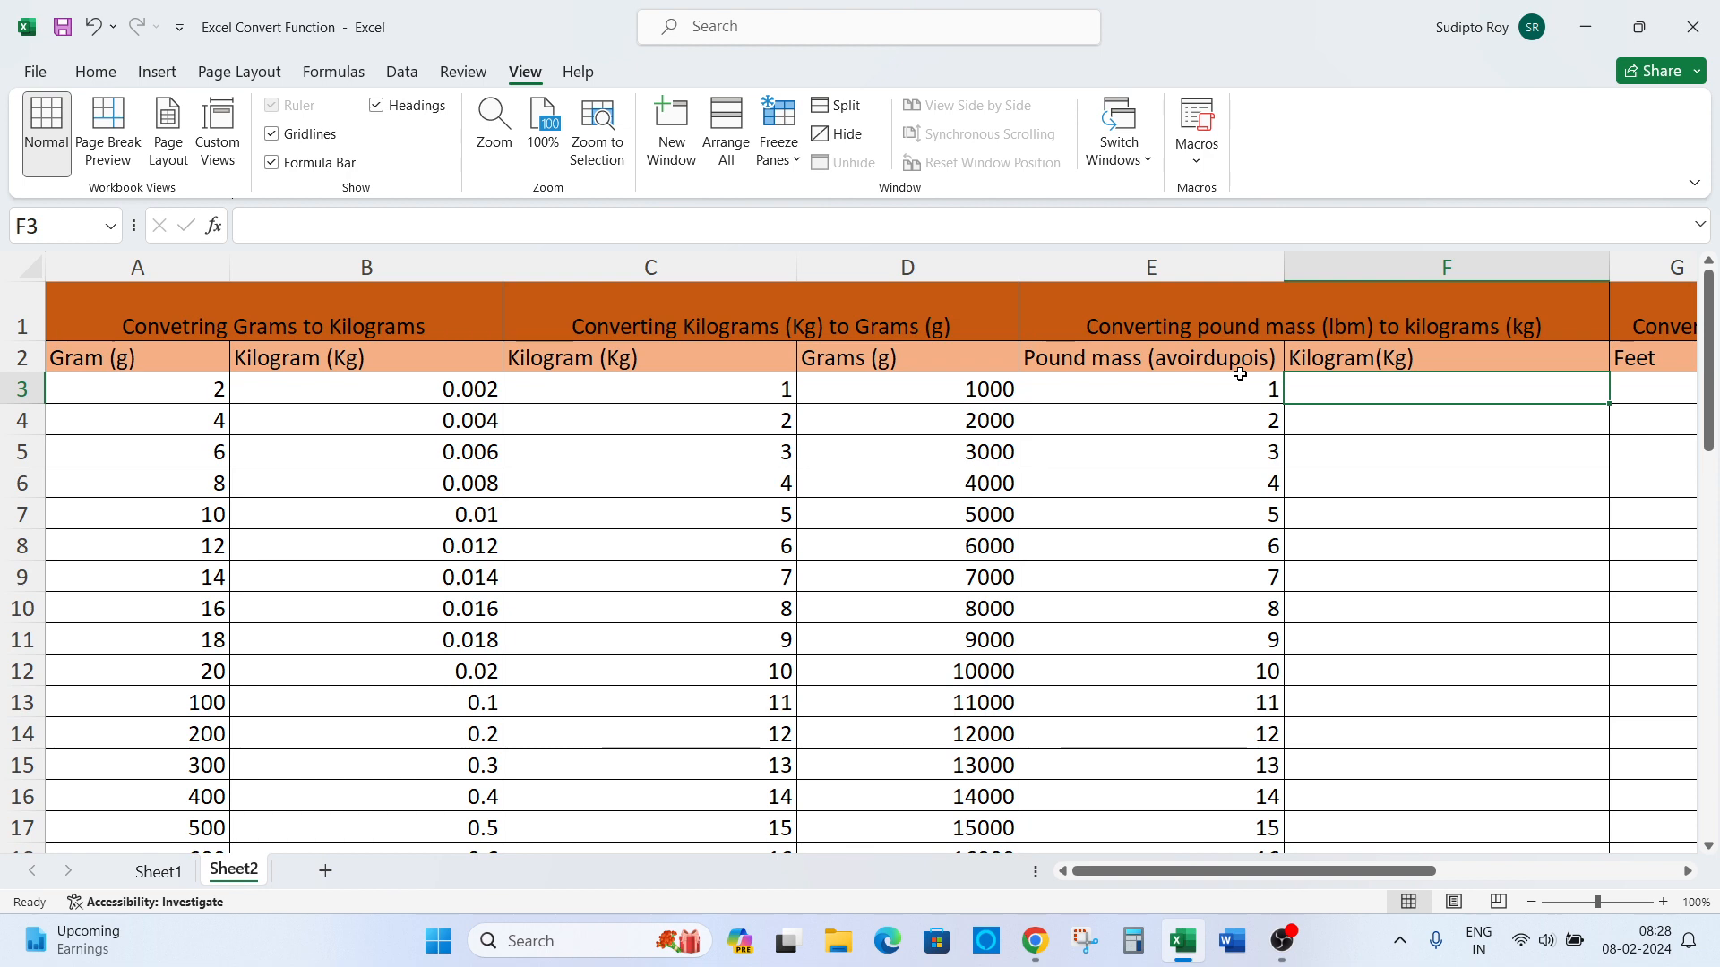
pyautogui.write('=co')
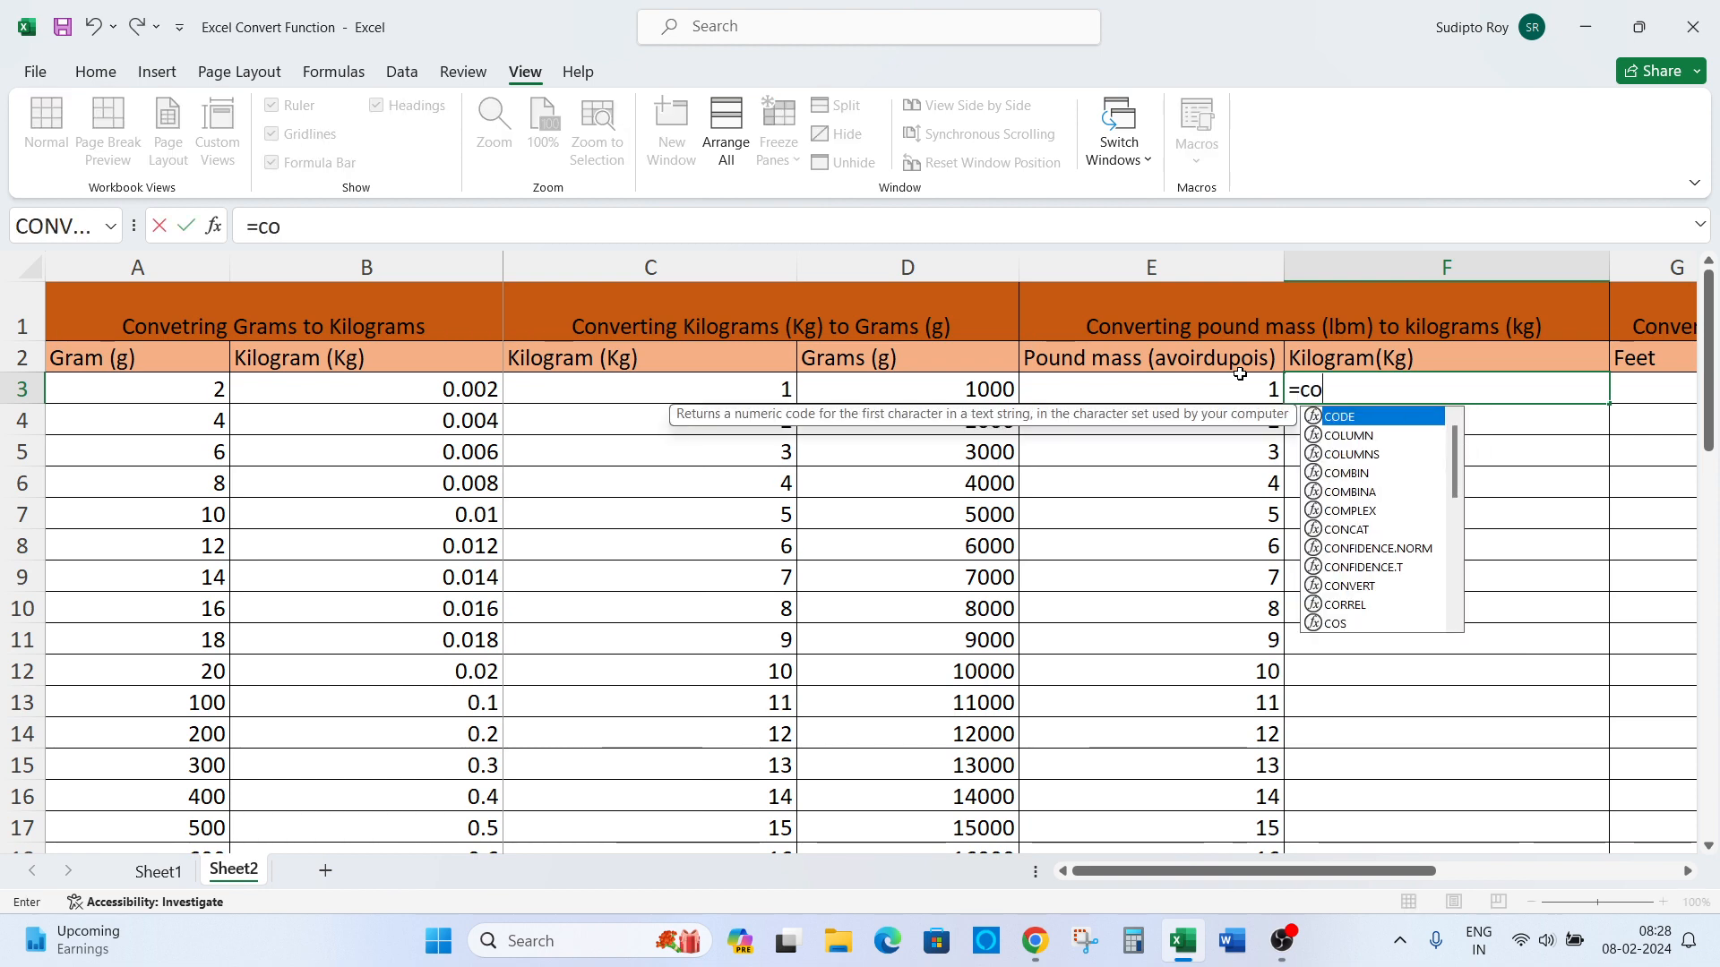
pyautogui.write('nv')
pyautogui.press('Tab')
pyautogui.click(1242, 376)
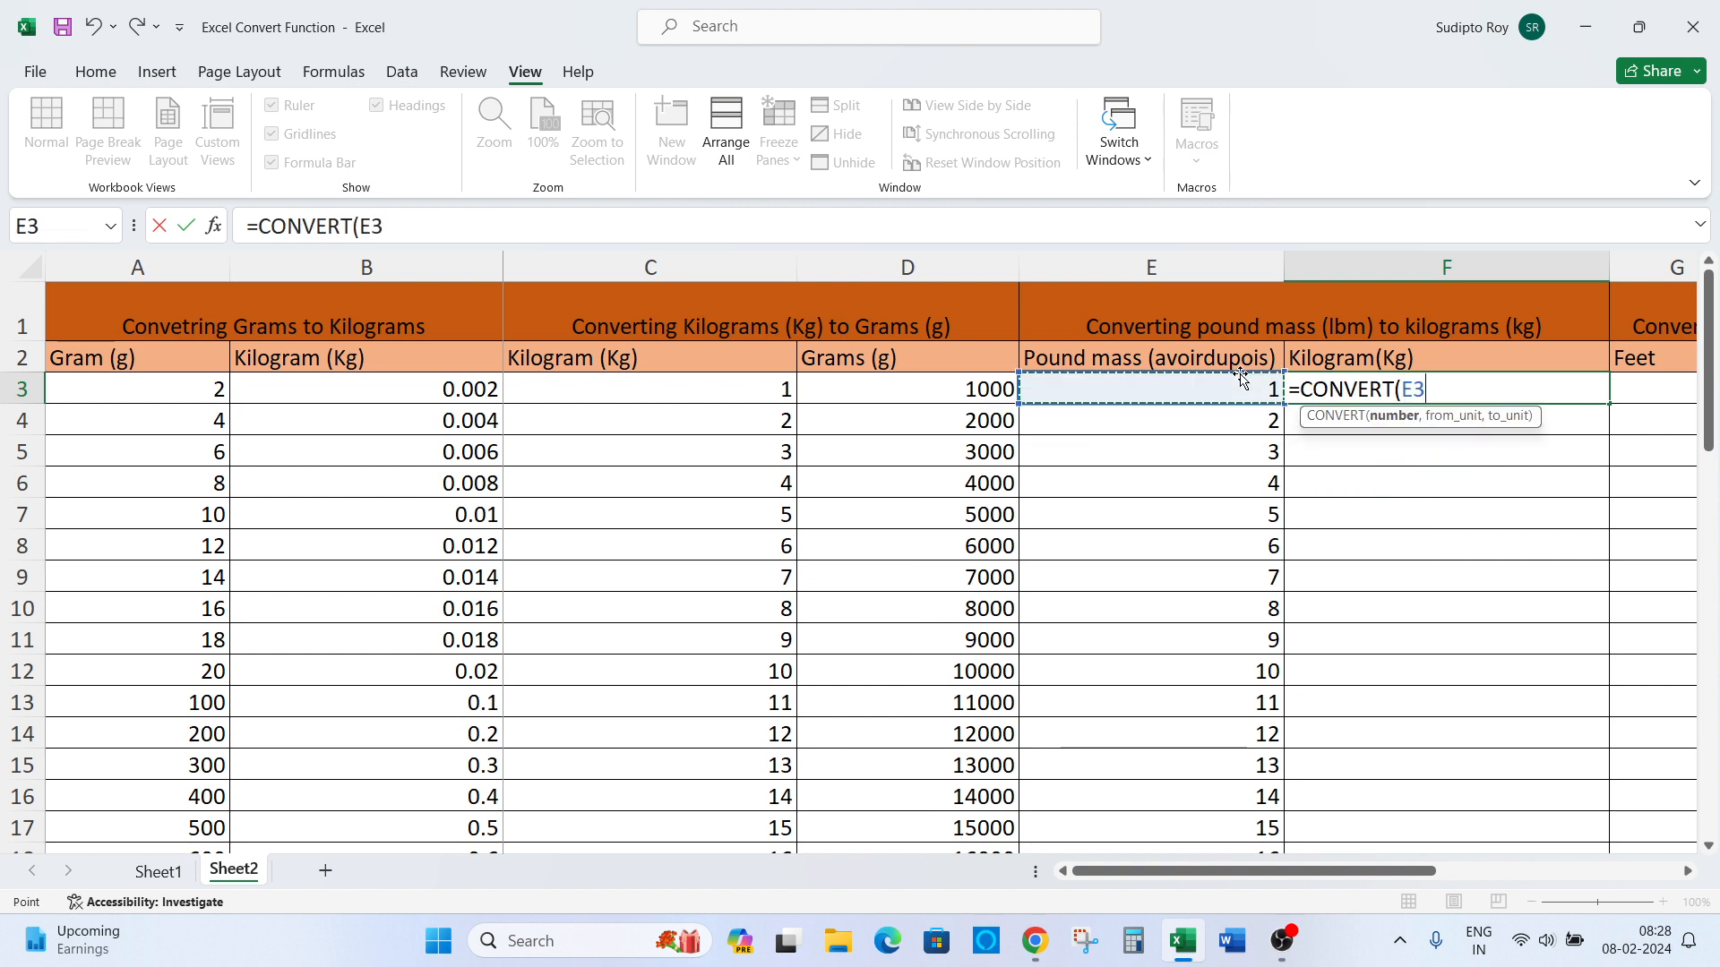
pyautogui.write(',')
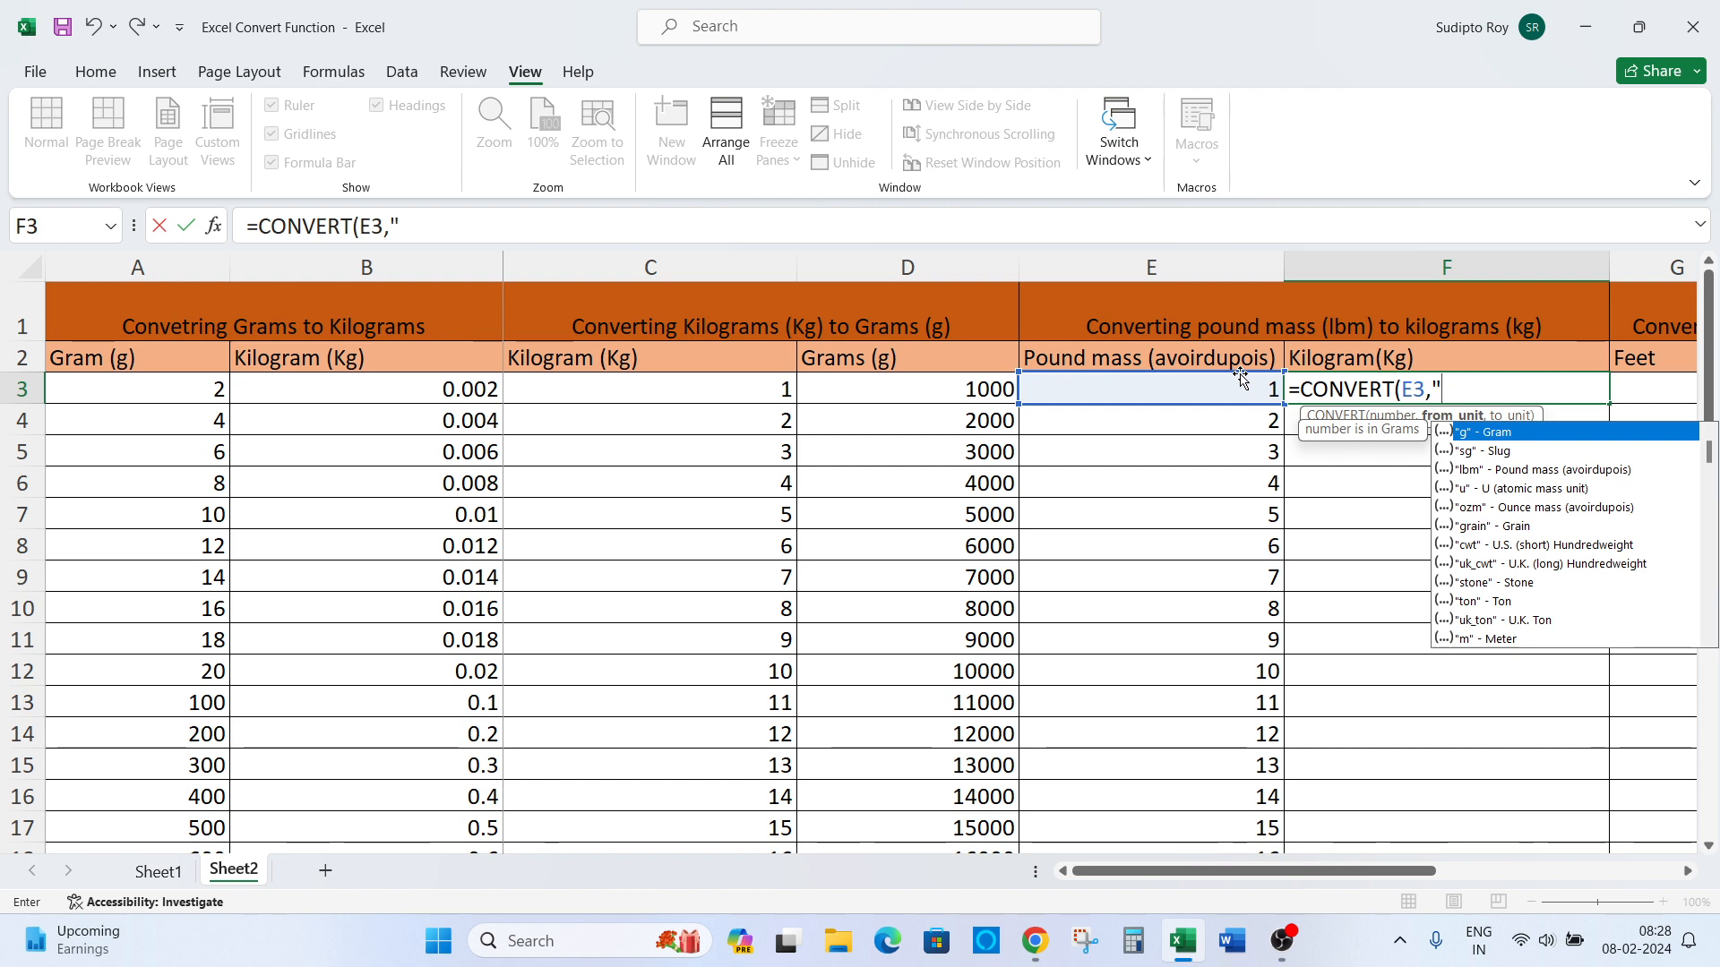
pyautogui.write('lmb"')
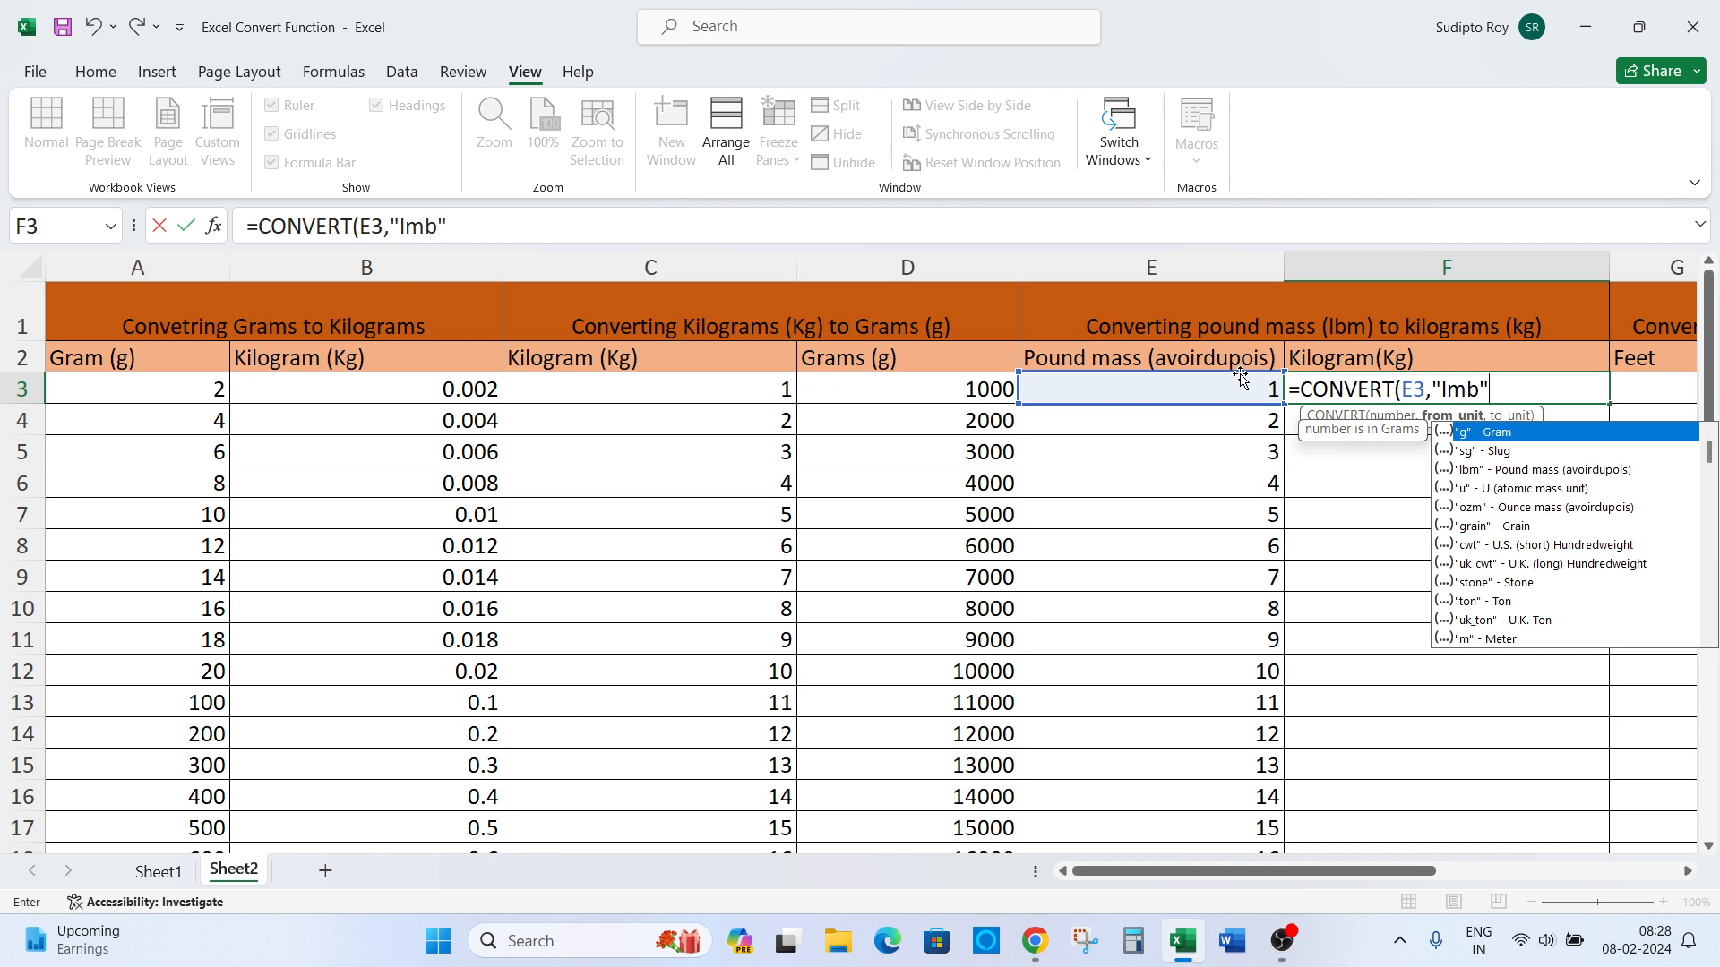
pyautogui.write(',')
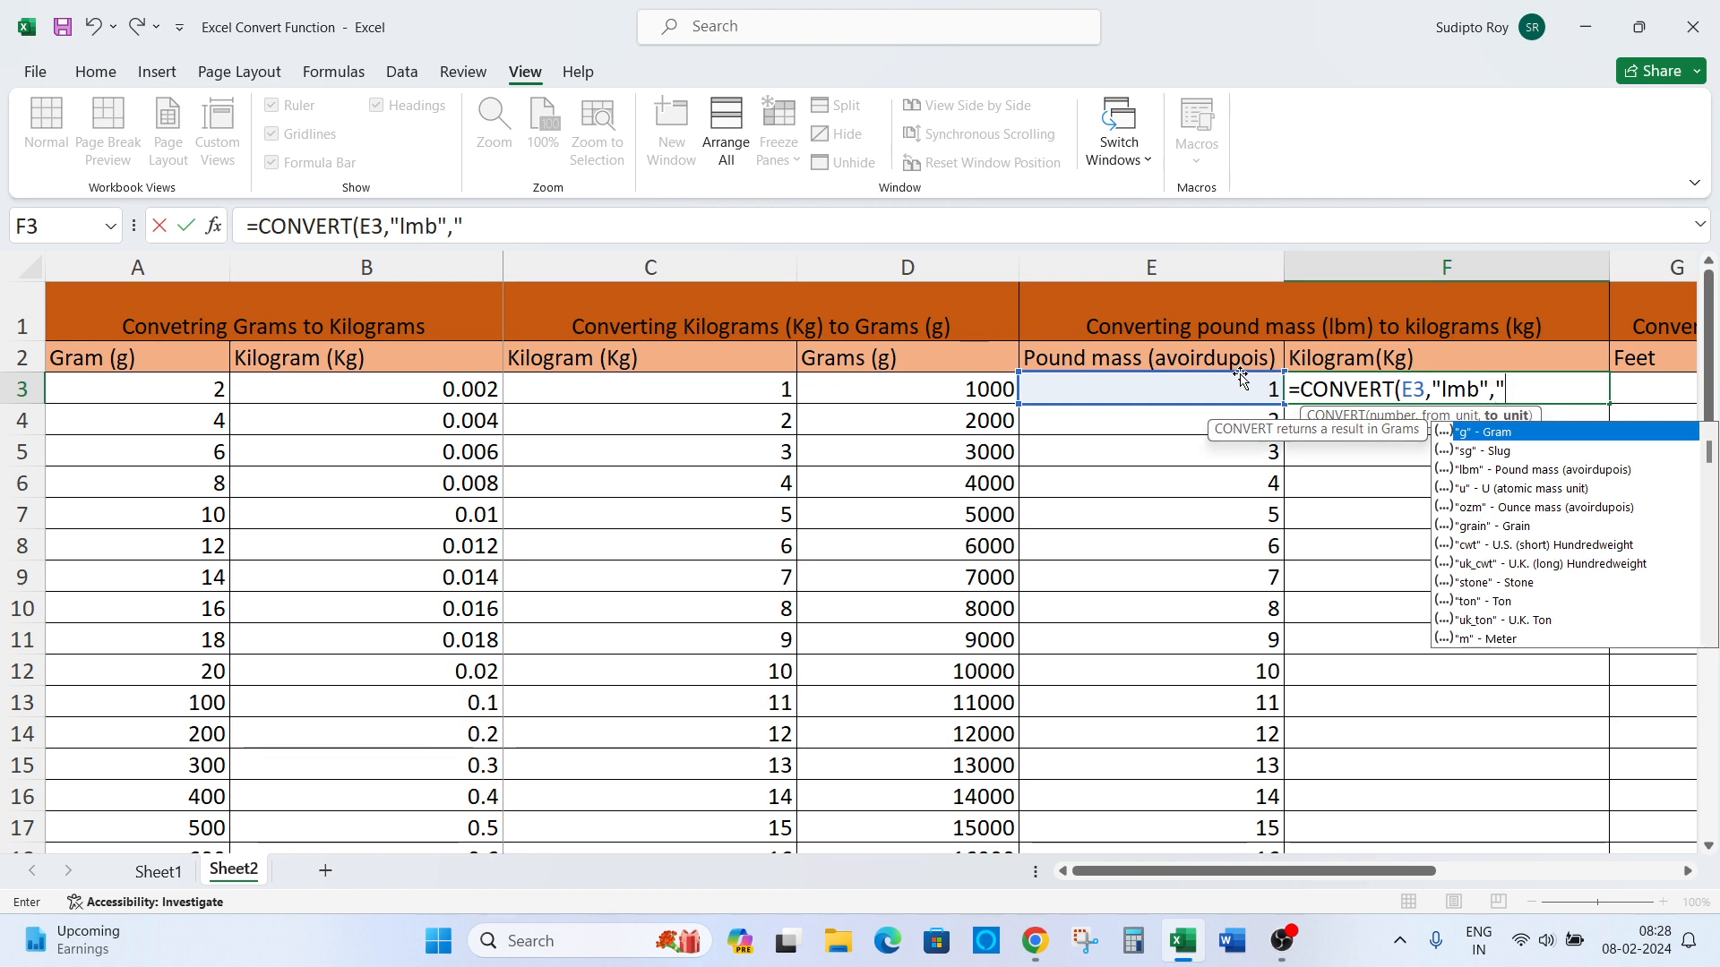
pyautogui.write('"kg')
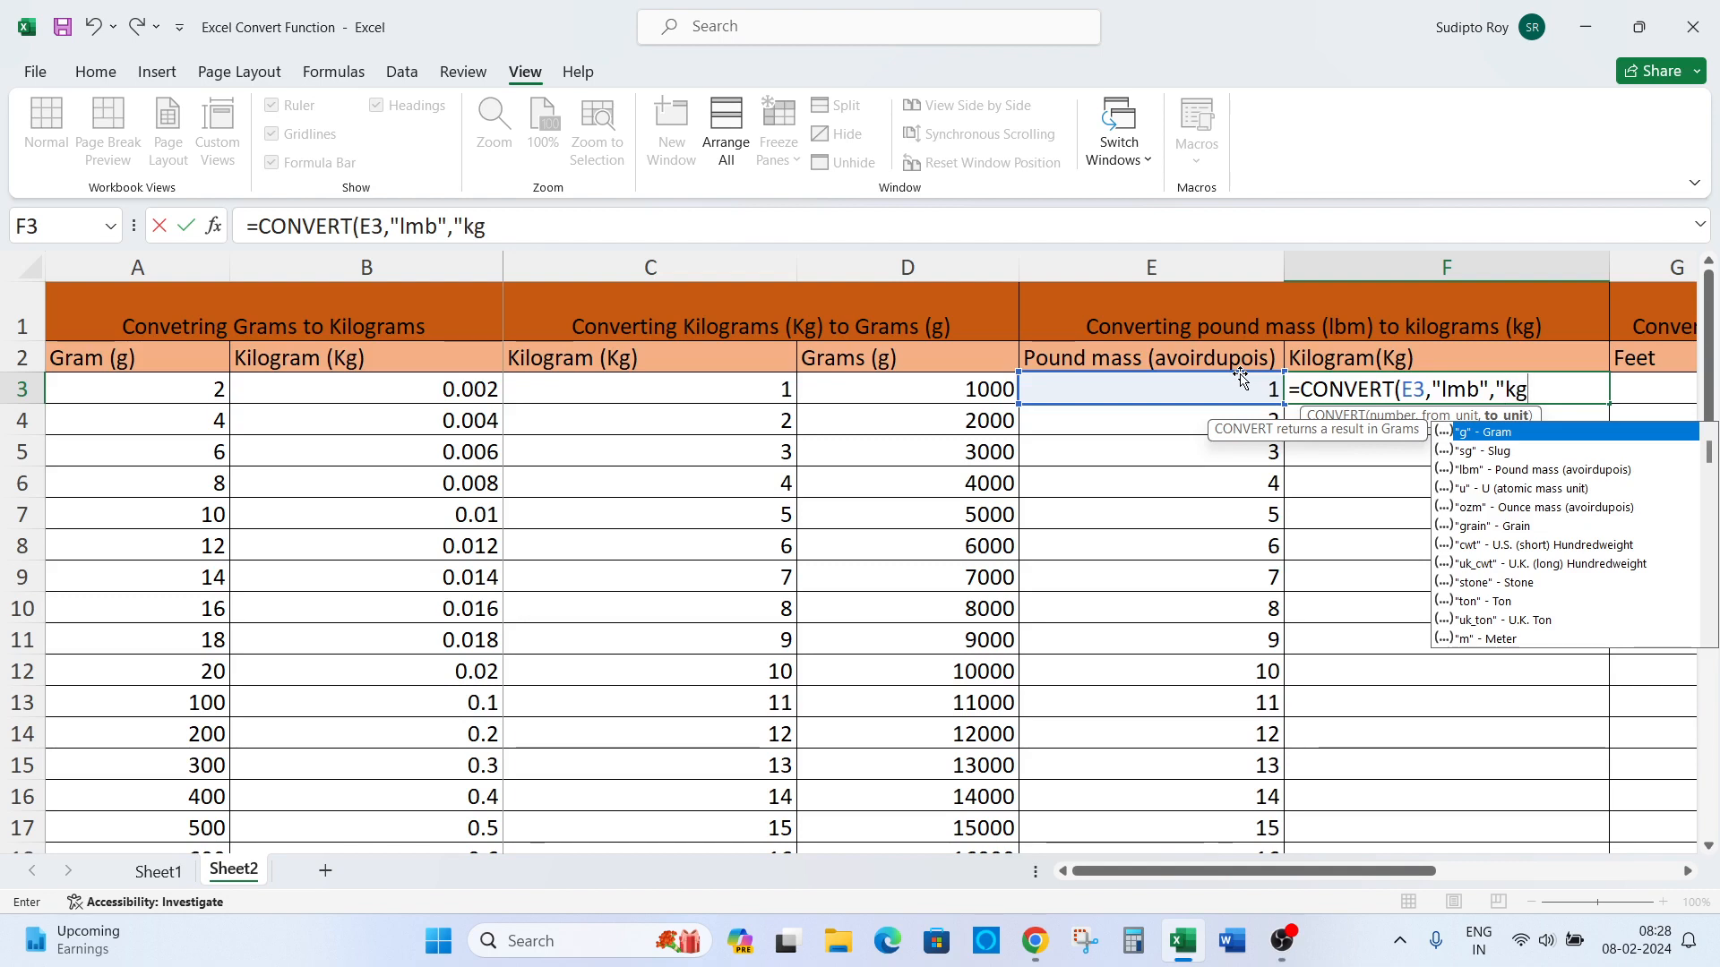
pyautogui.write('")')
pyautogui.press('Return')
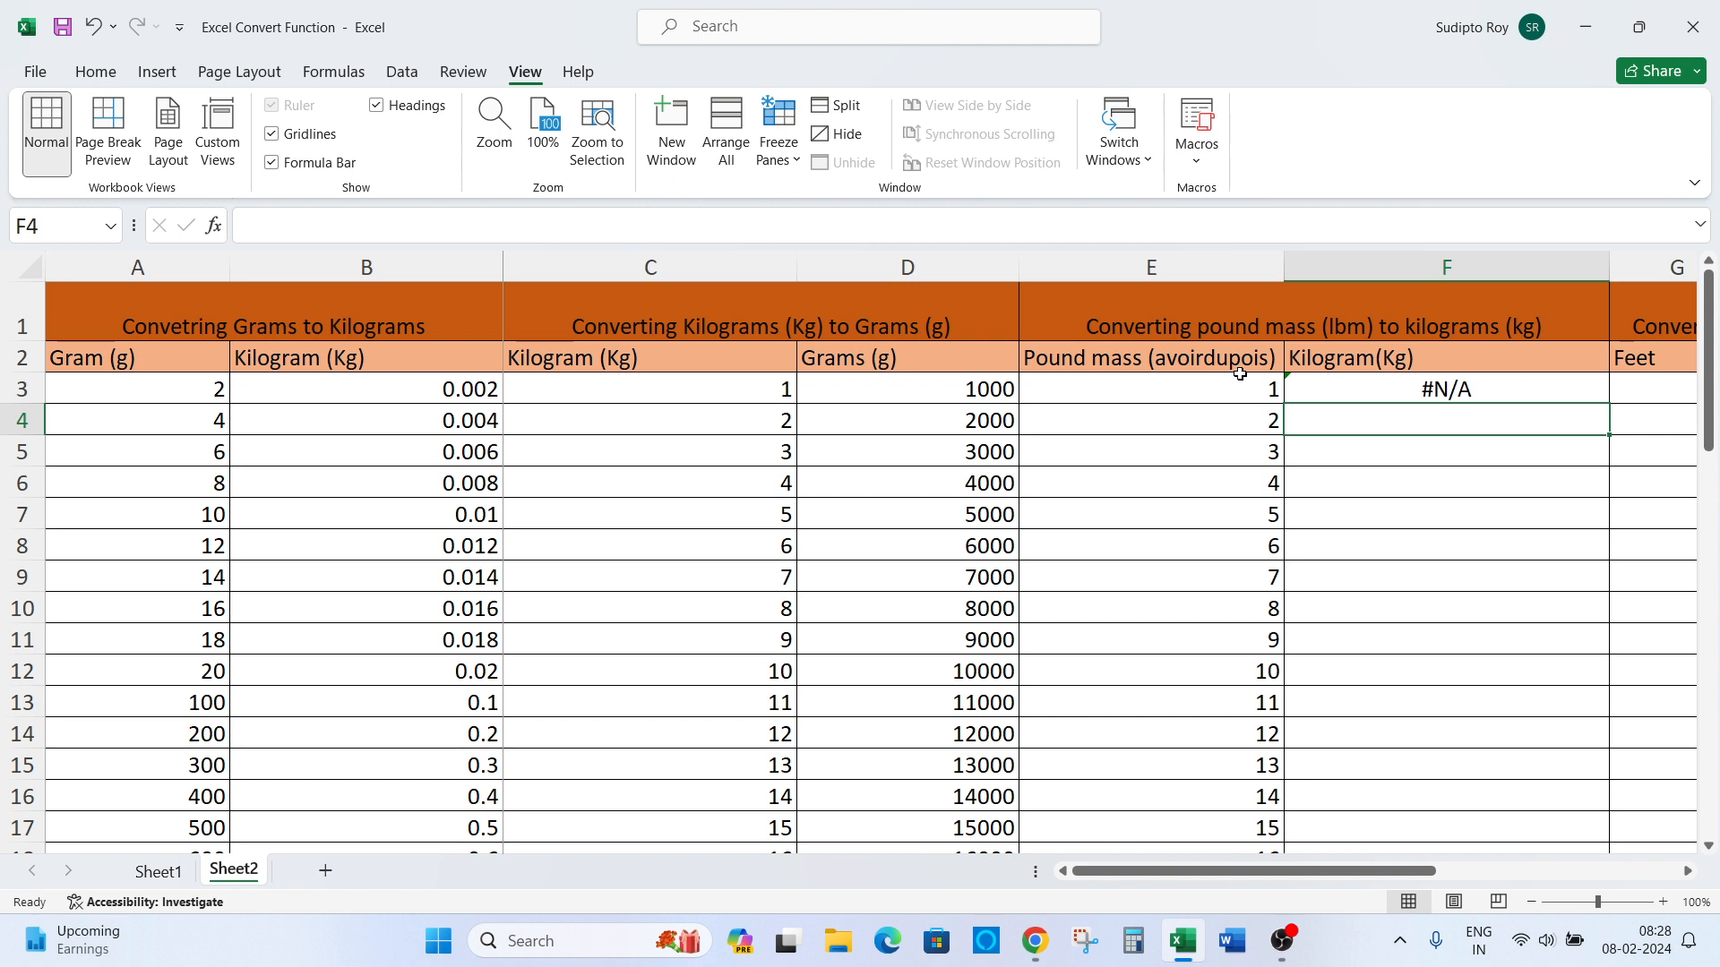
# - Correct the from-unit code in the F3 formula to "lbm"
pyautogui.press('Up')
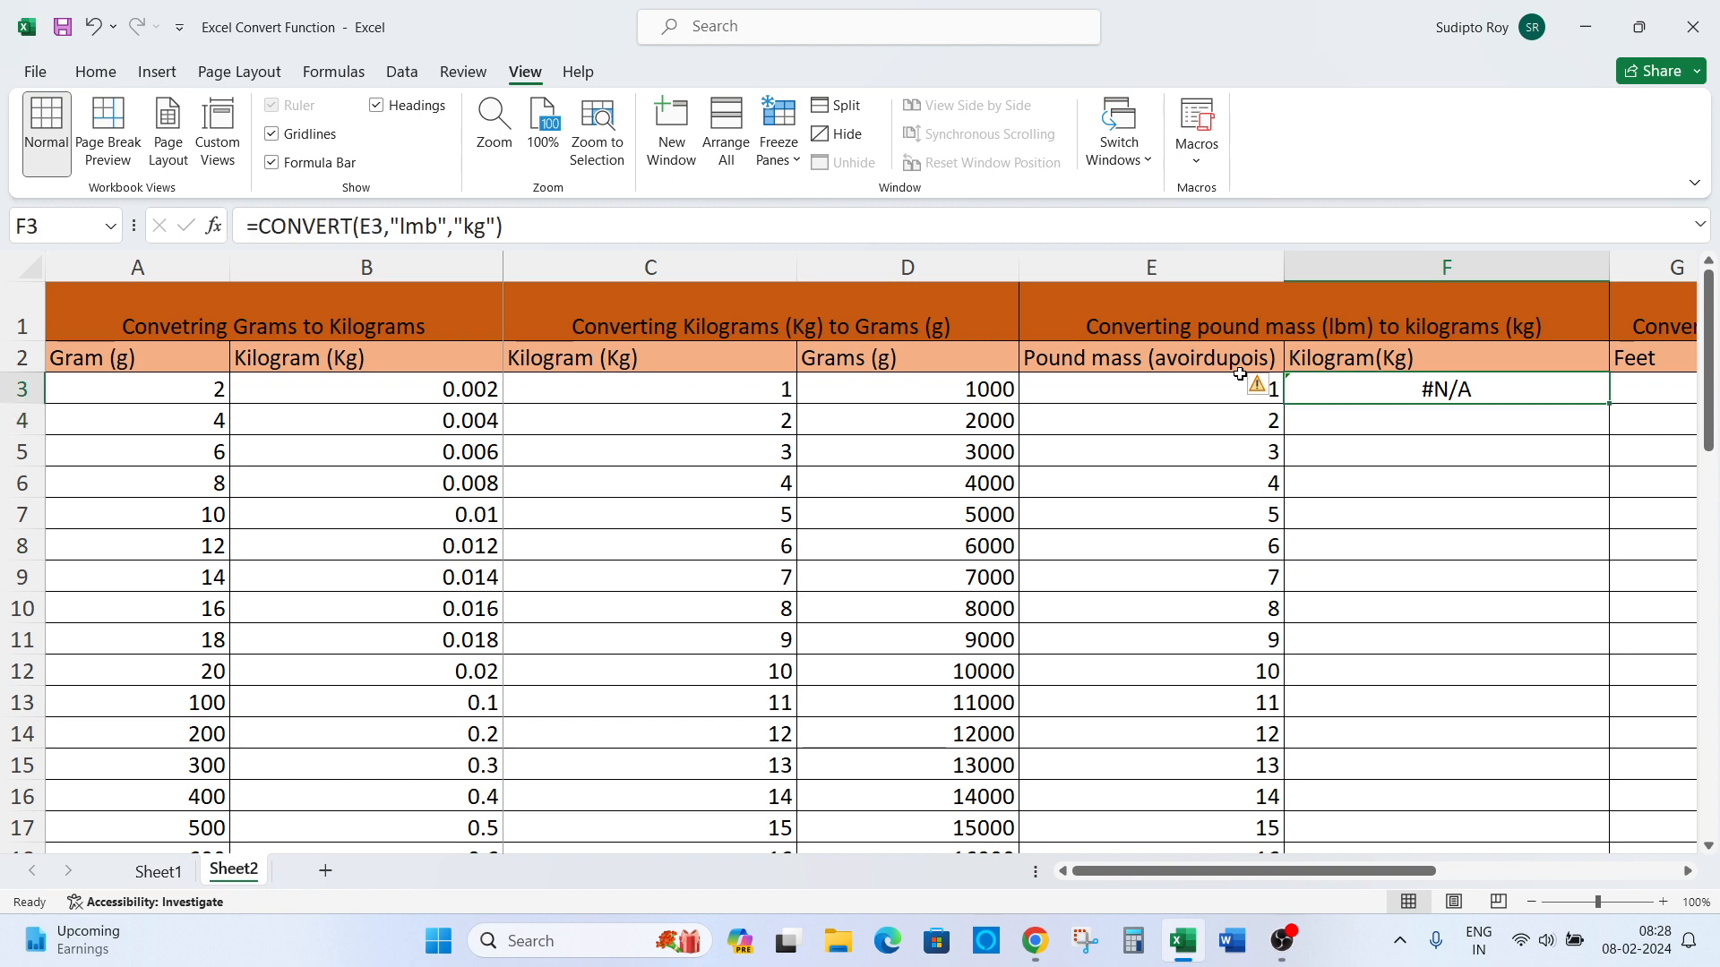
pyautogui.press('F2')
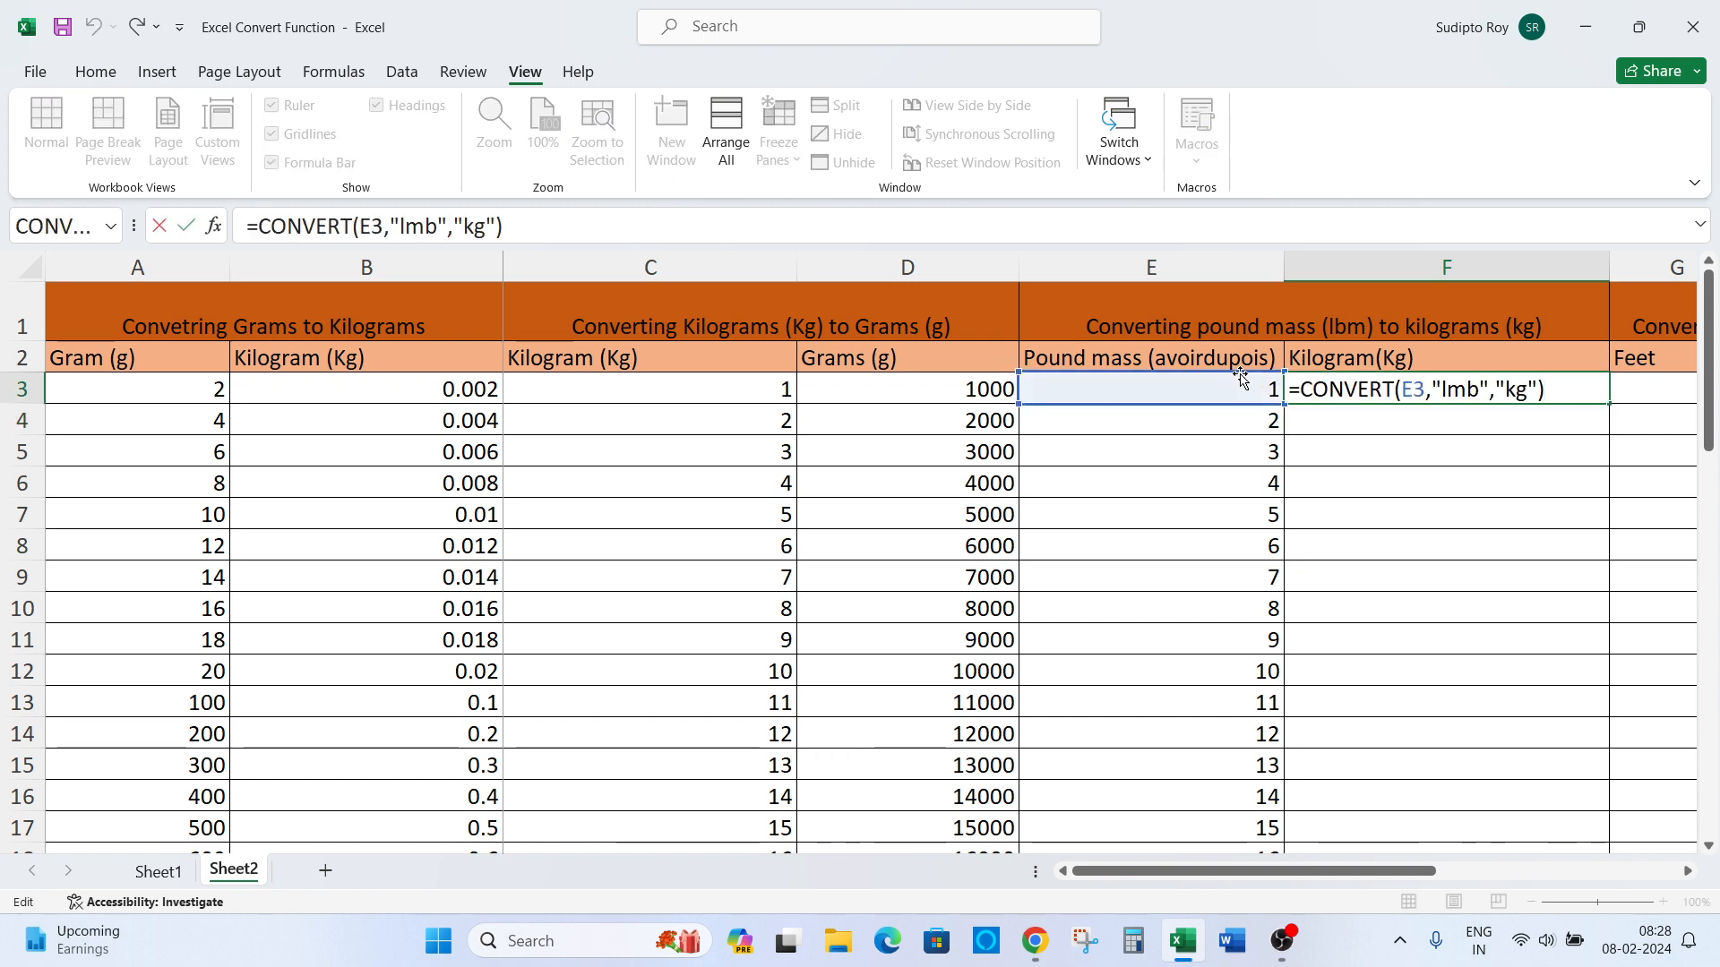
pyautogui.press('Left')
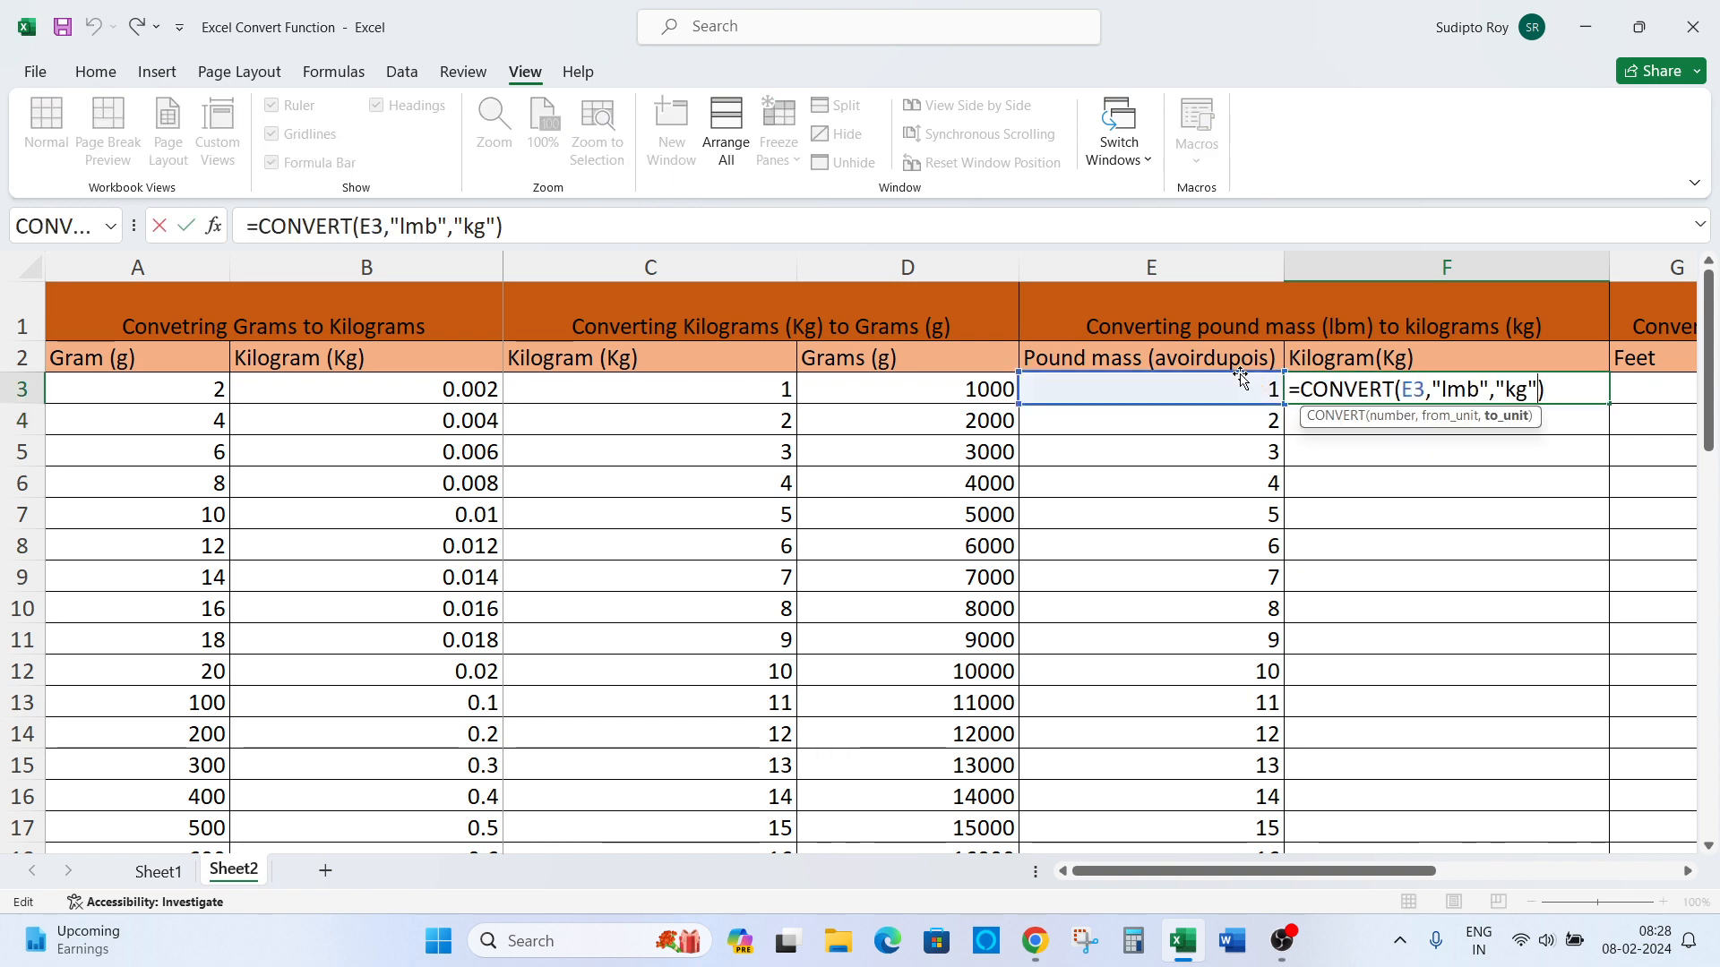
pyautogui.click(1465, 390)
pyautogui.press('BackSpace')
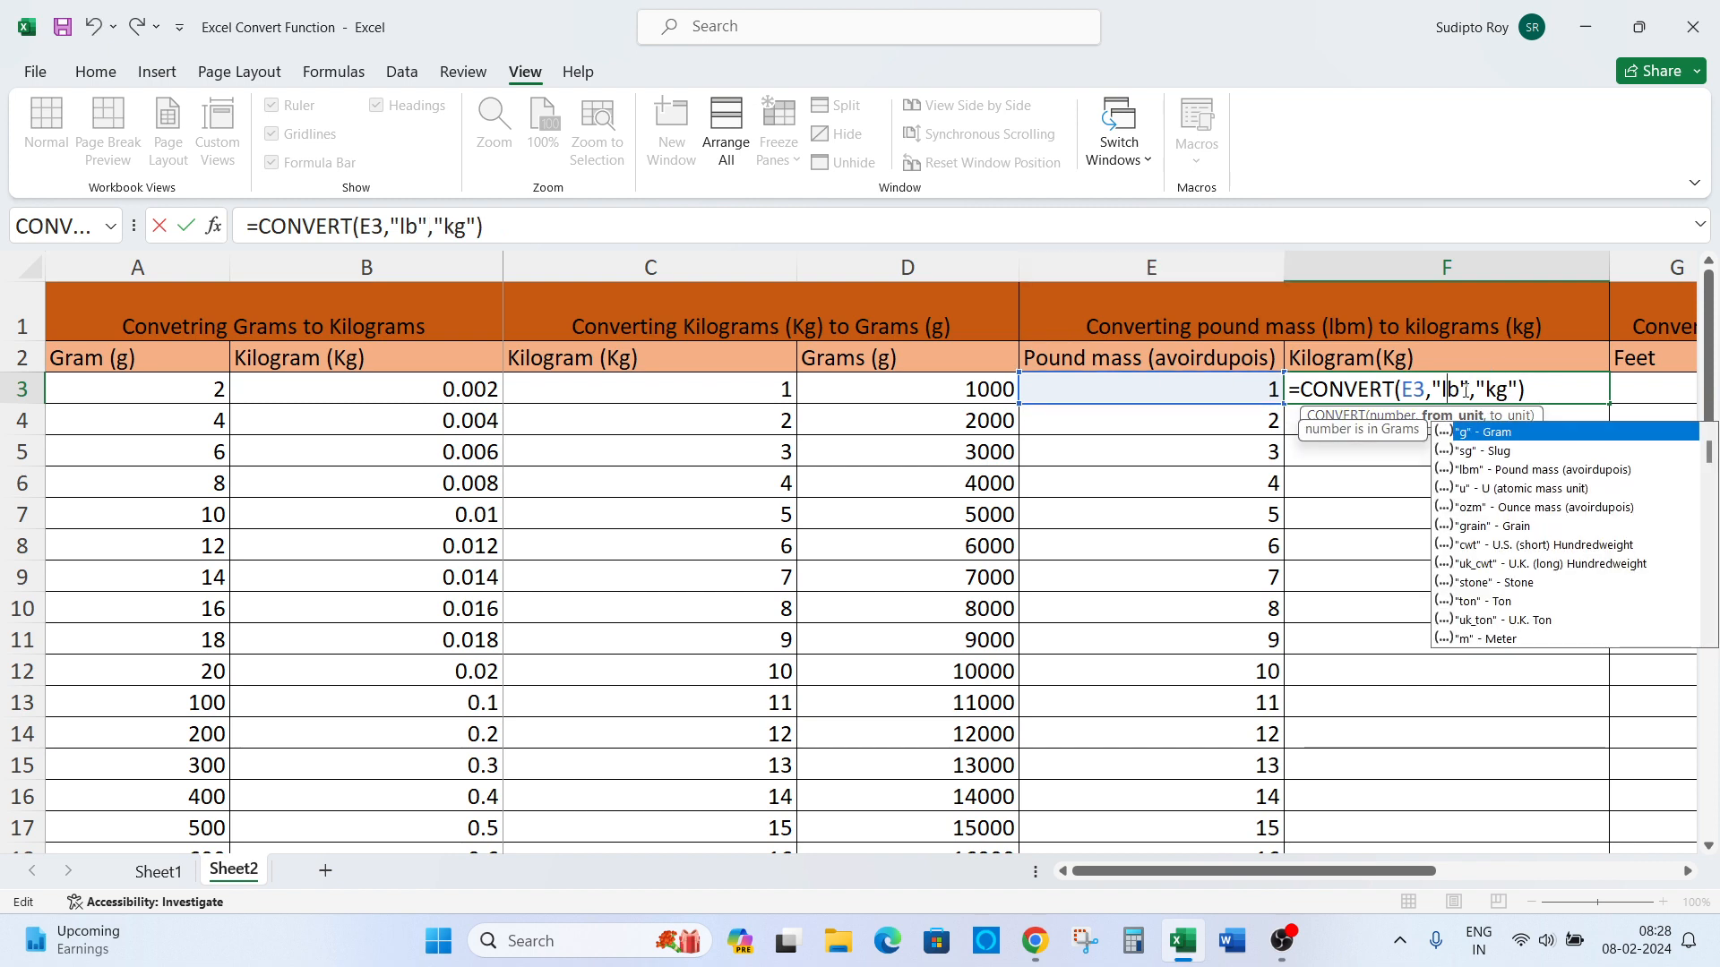
pyautogui.press('Escape')
pyautogui.write('m')
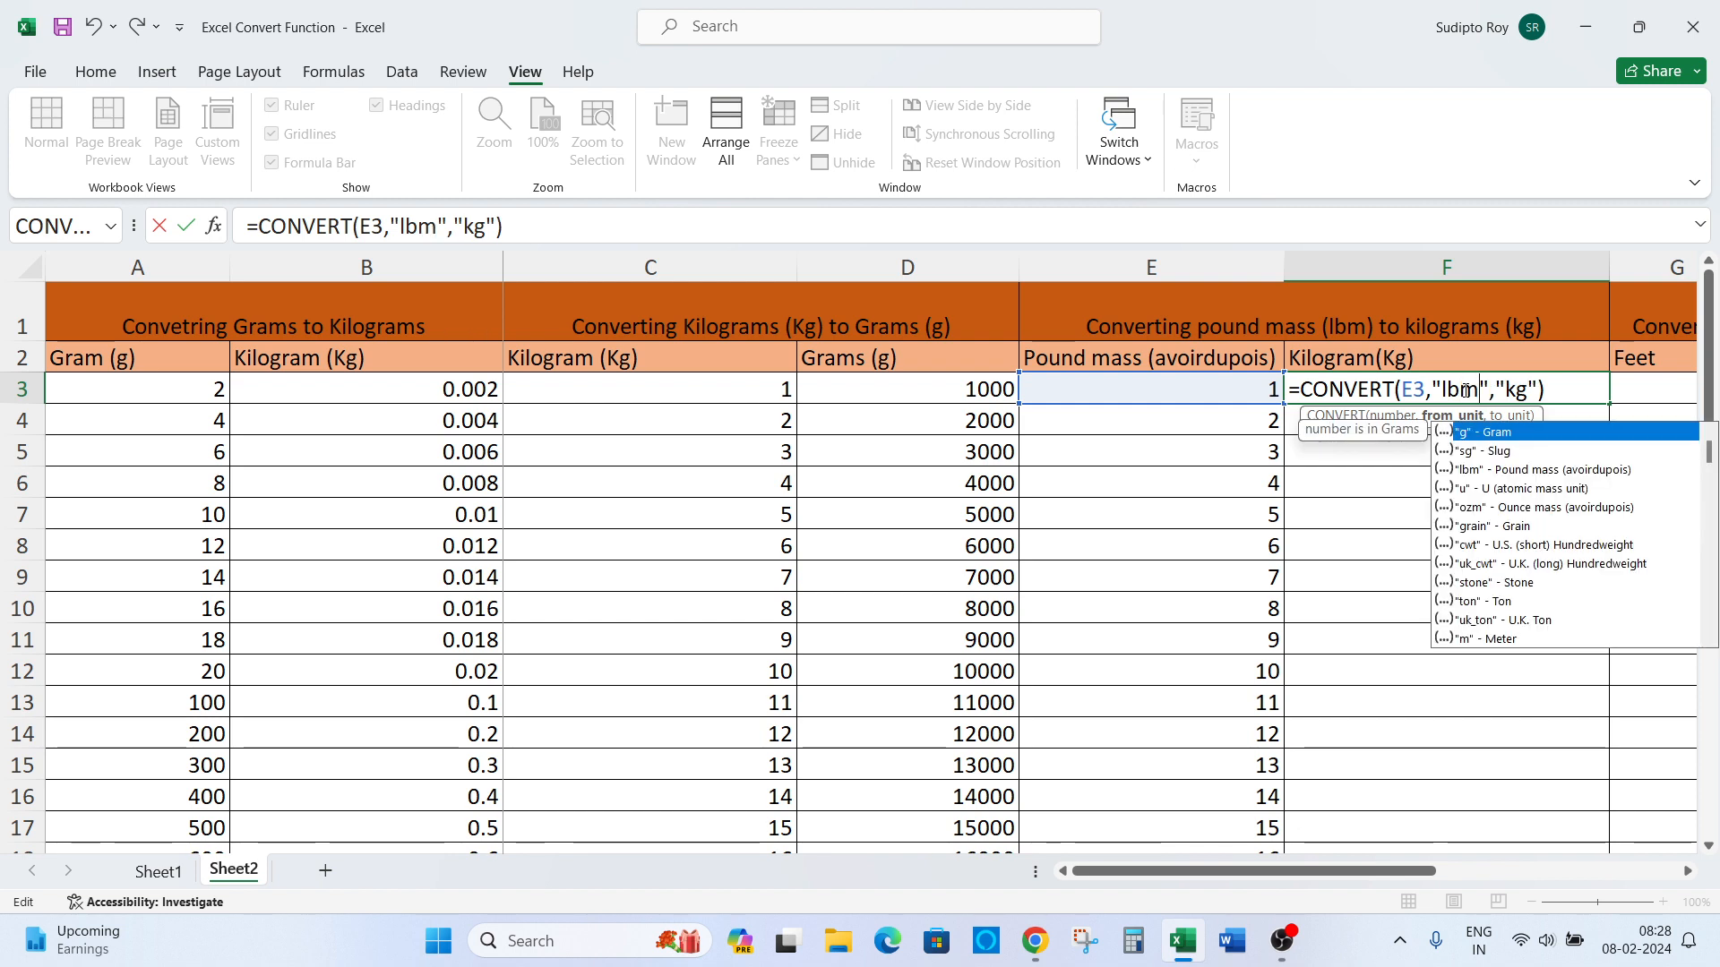
pyautogui.press('Return')
# - Copy the F3 conversion formula down the Kilogram column through F27
pyautogui.click(1464, 391)
pyautogui.hotkey('ctrl', 'c')
pyautogui.press('Left')
pyautogui.hotkey('ctrl', 'Down')
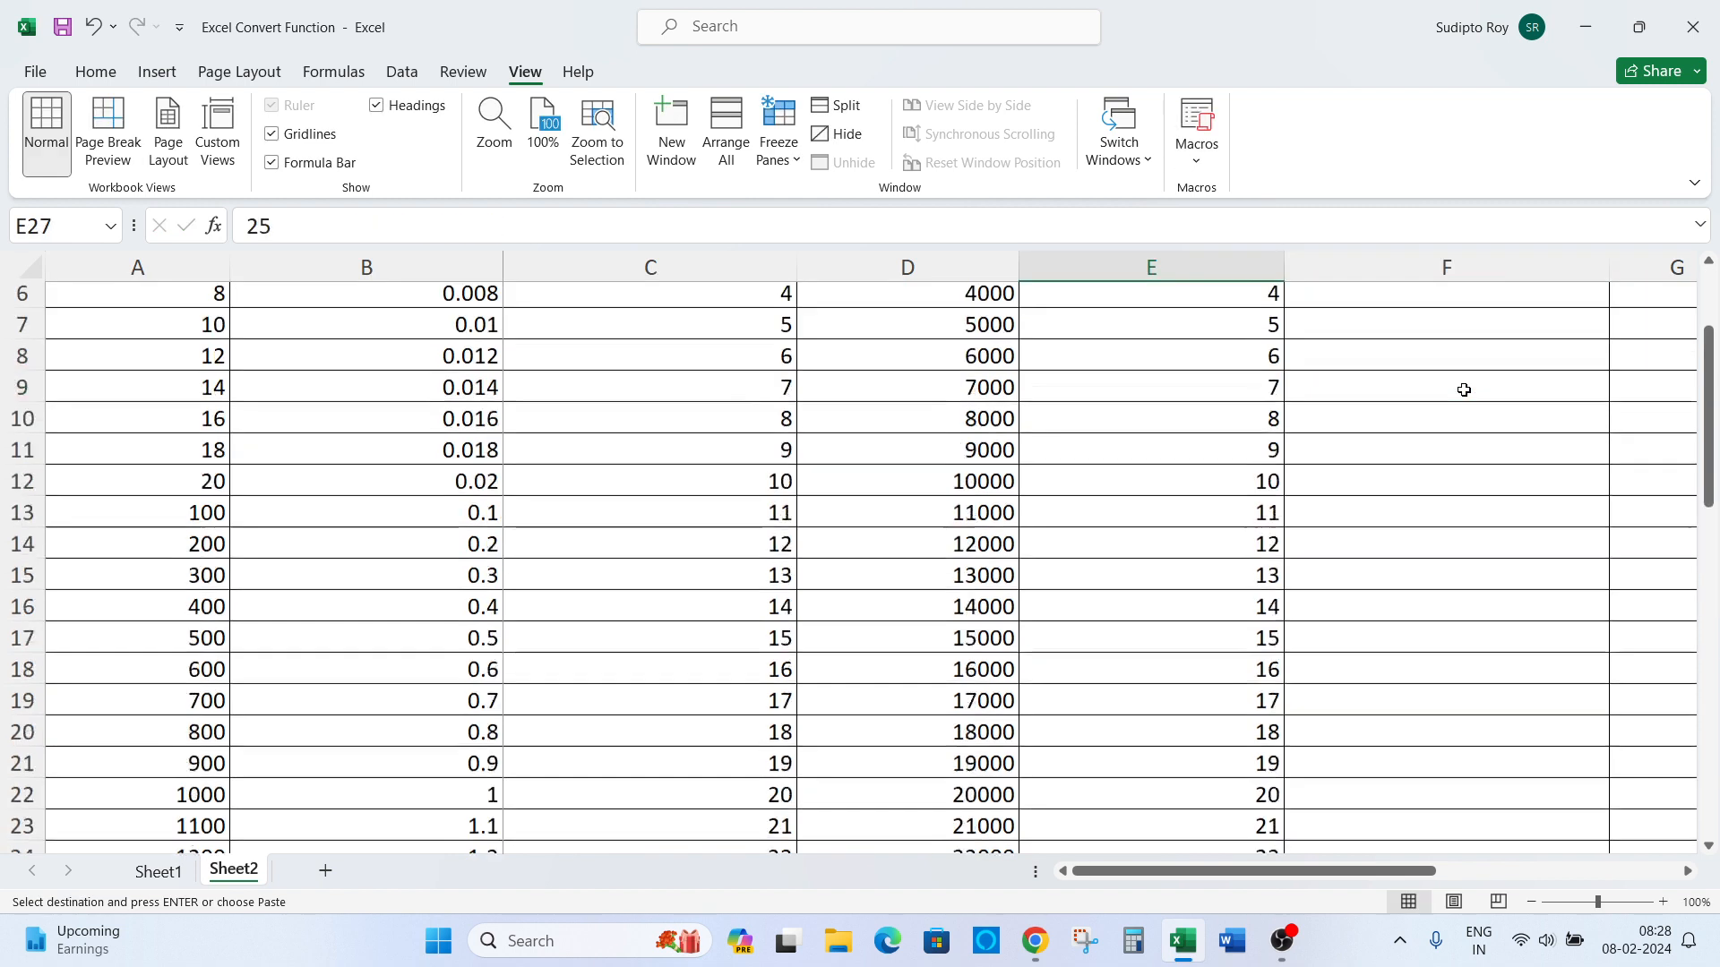
pyautogui.press('Right')
pyautogui.hotkey('ctrl', 'shift', 'Up')
pyautogui.press('Return')
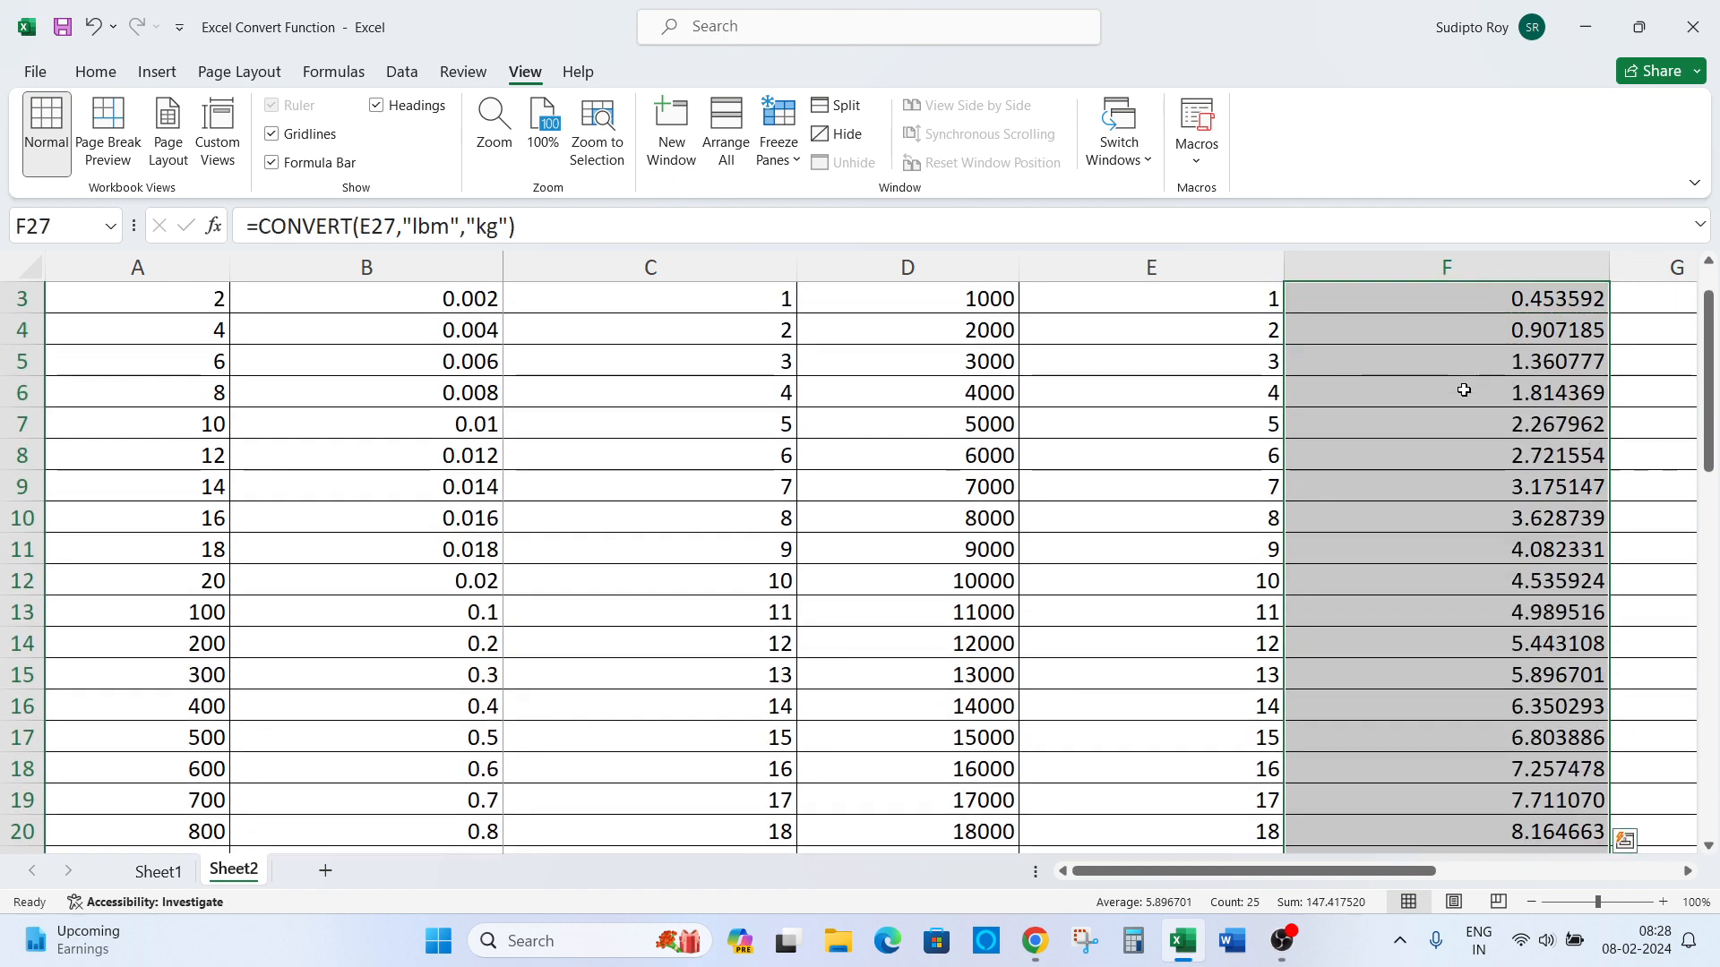
# - Look over row 3 of the feet to inches and liter to gallon tables, including the existing formula in H3
pyautogui.hotkey('ctrl', 'Up')
pyautogui.press('Down')
pyautogui.press('Down')
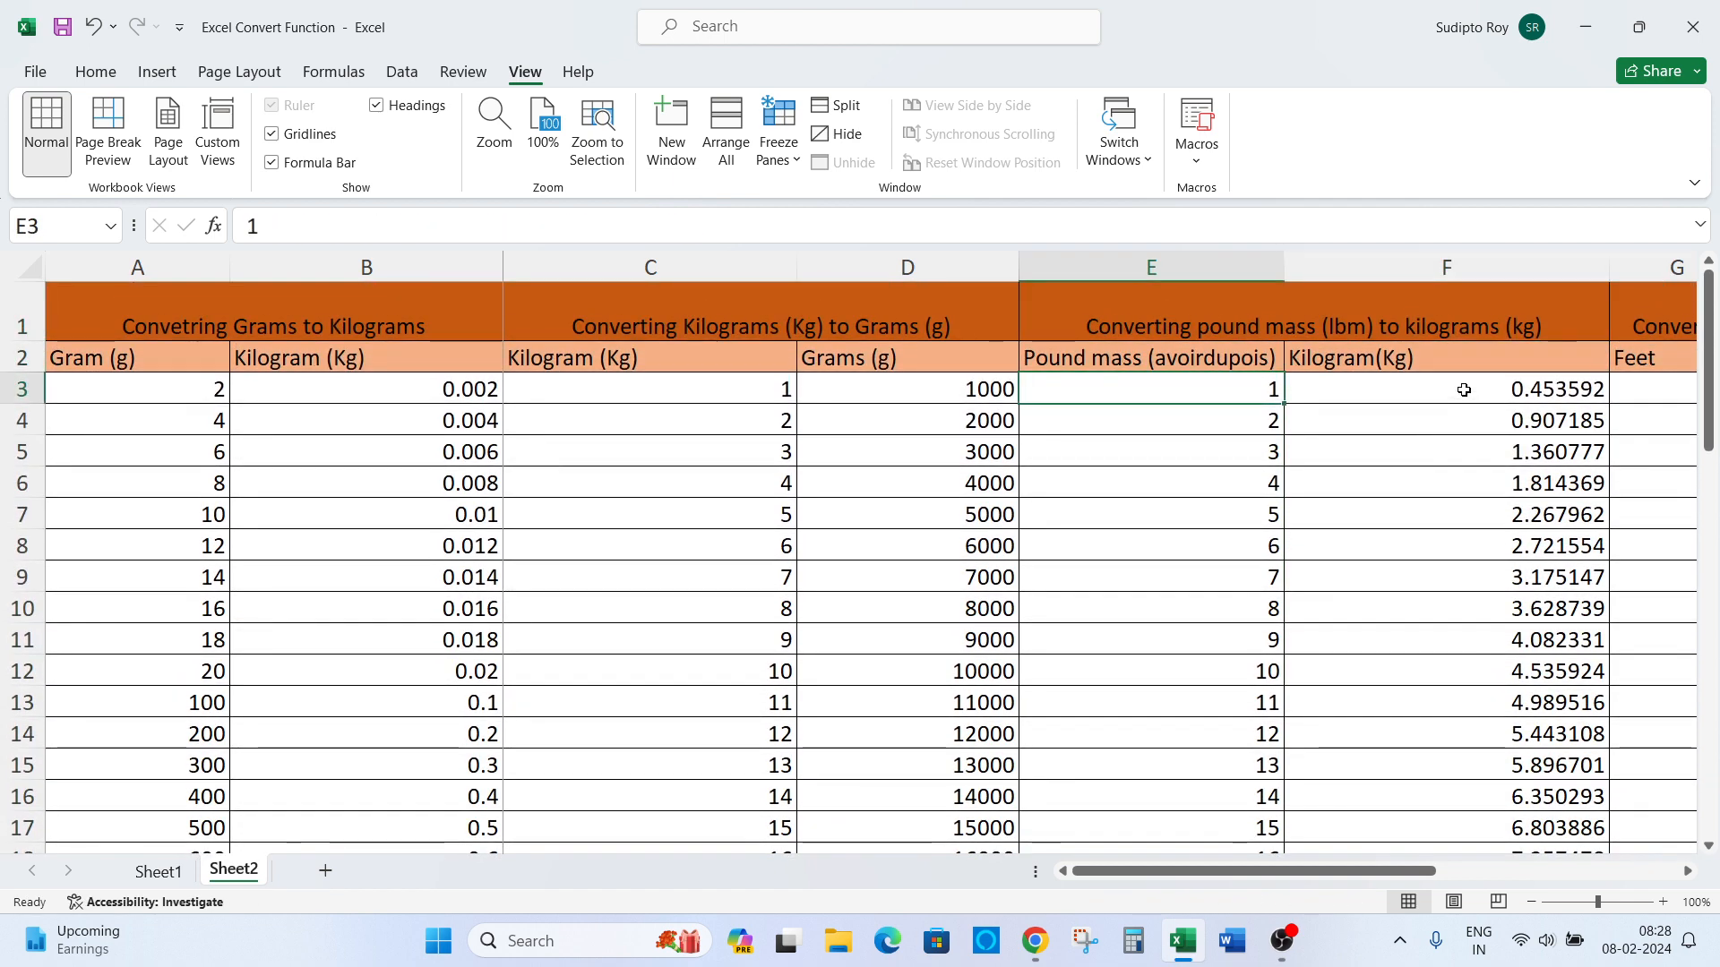
pyautogui.press('Right')
pyautogui.press('Right')
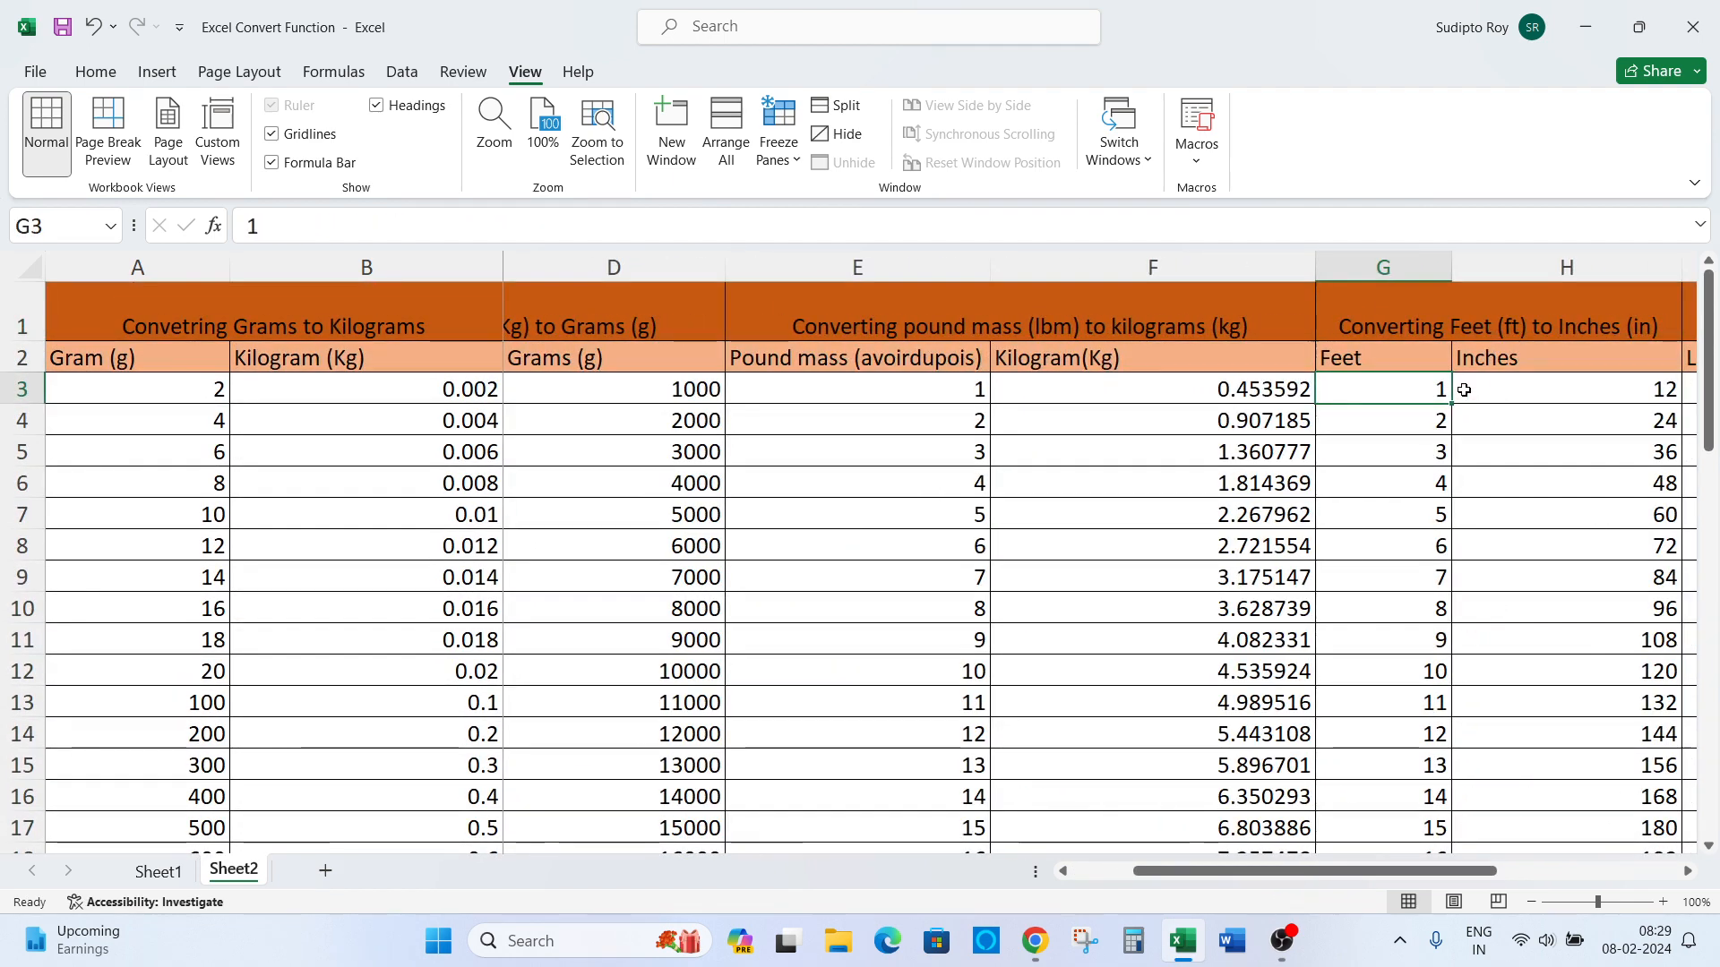
pyautogui.press('Right')
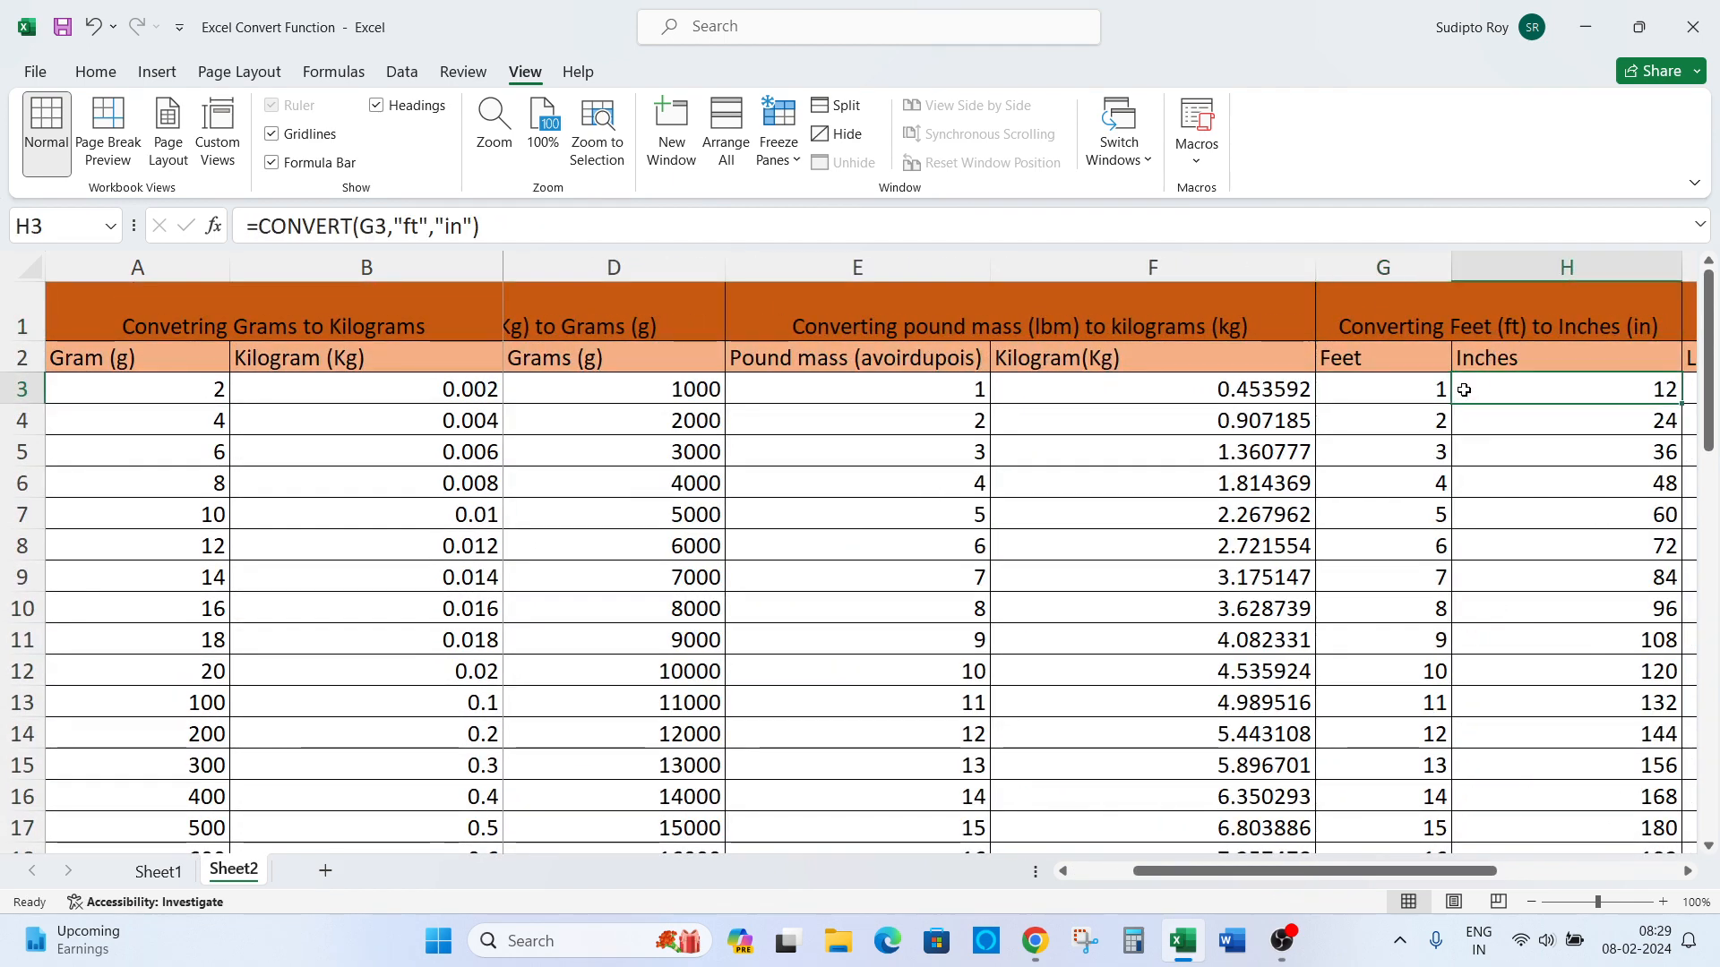
pyautogui.press('Left')
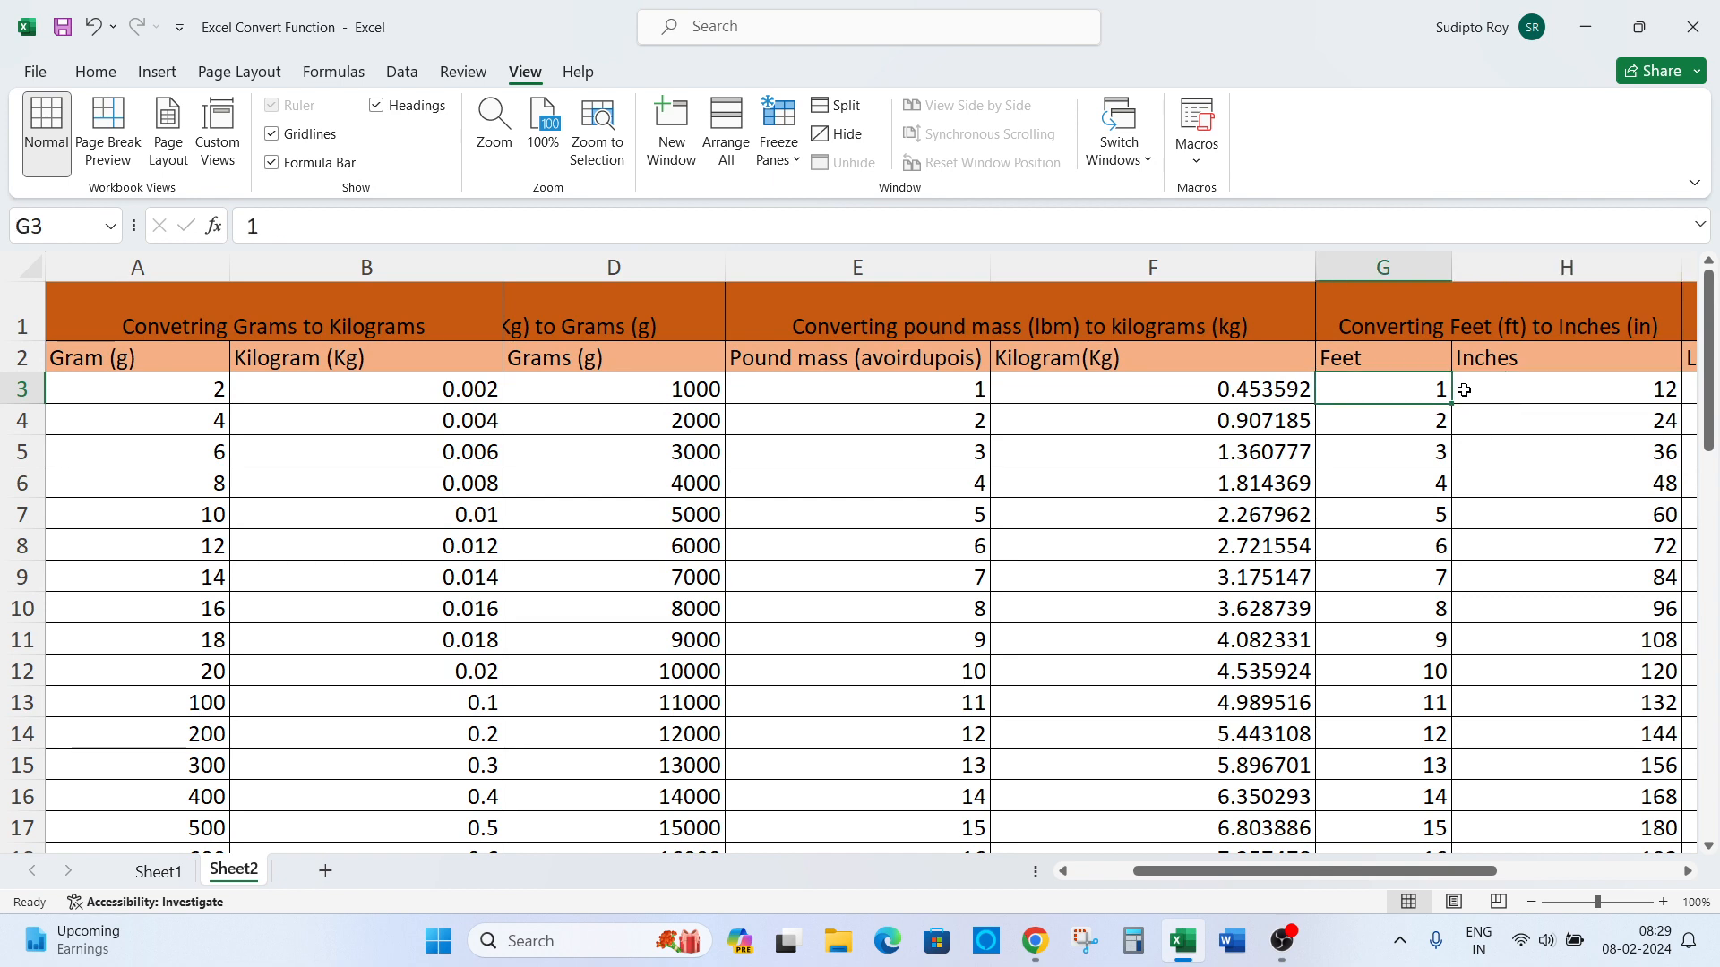
pyautogui.press('Right')
pyautogui.press('Right')
pyautogui.press('Left')
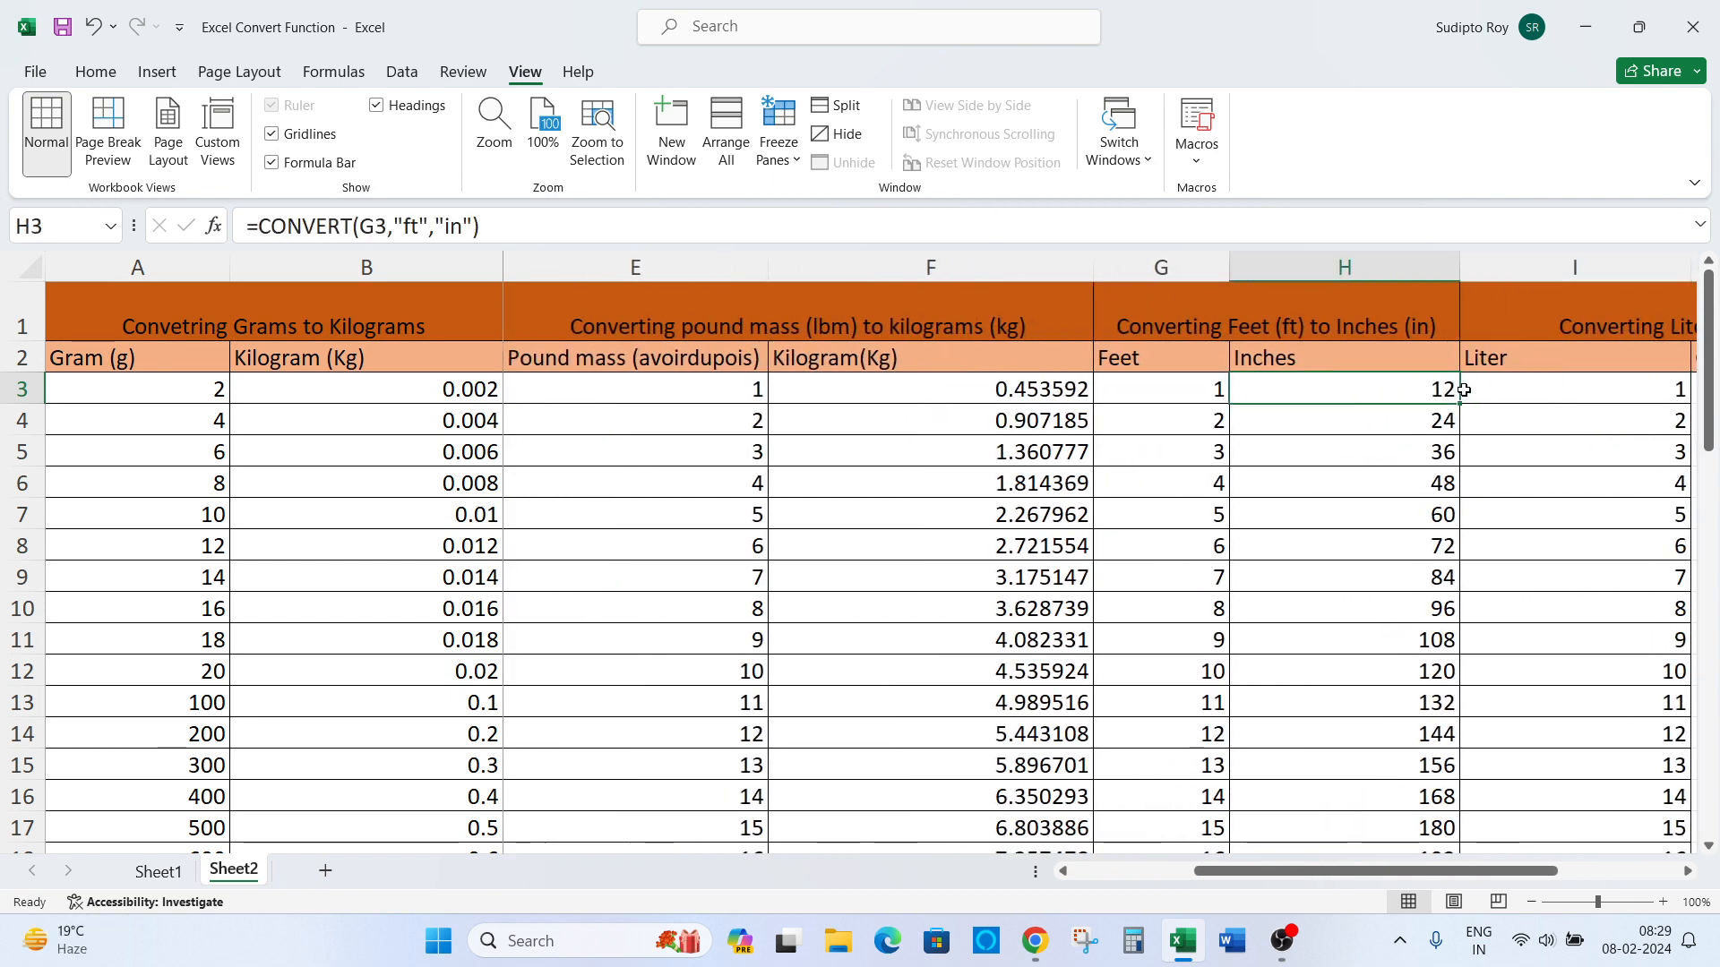
pyautogui.hscroll(2, 1464, 390)
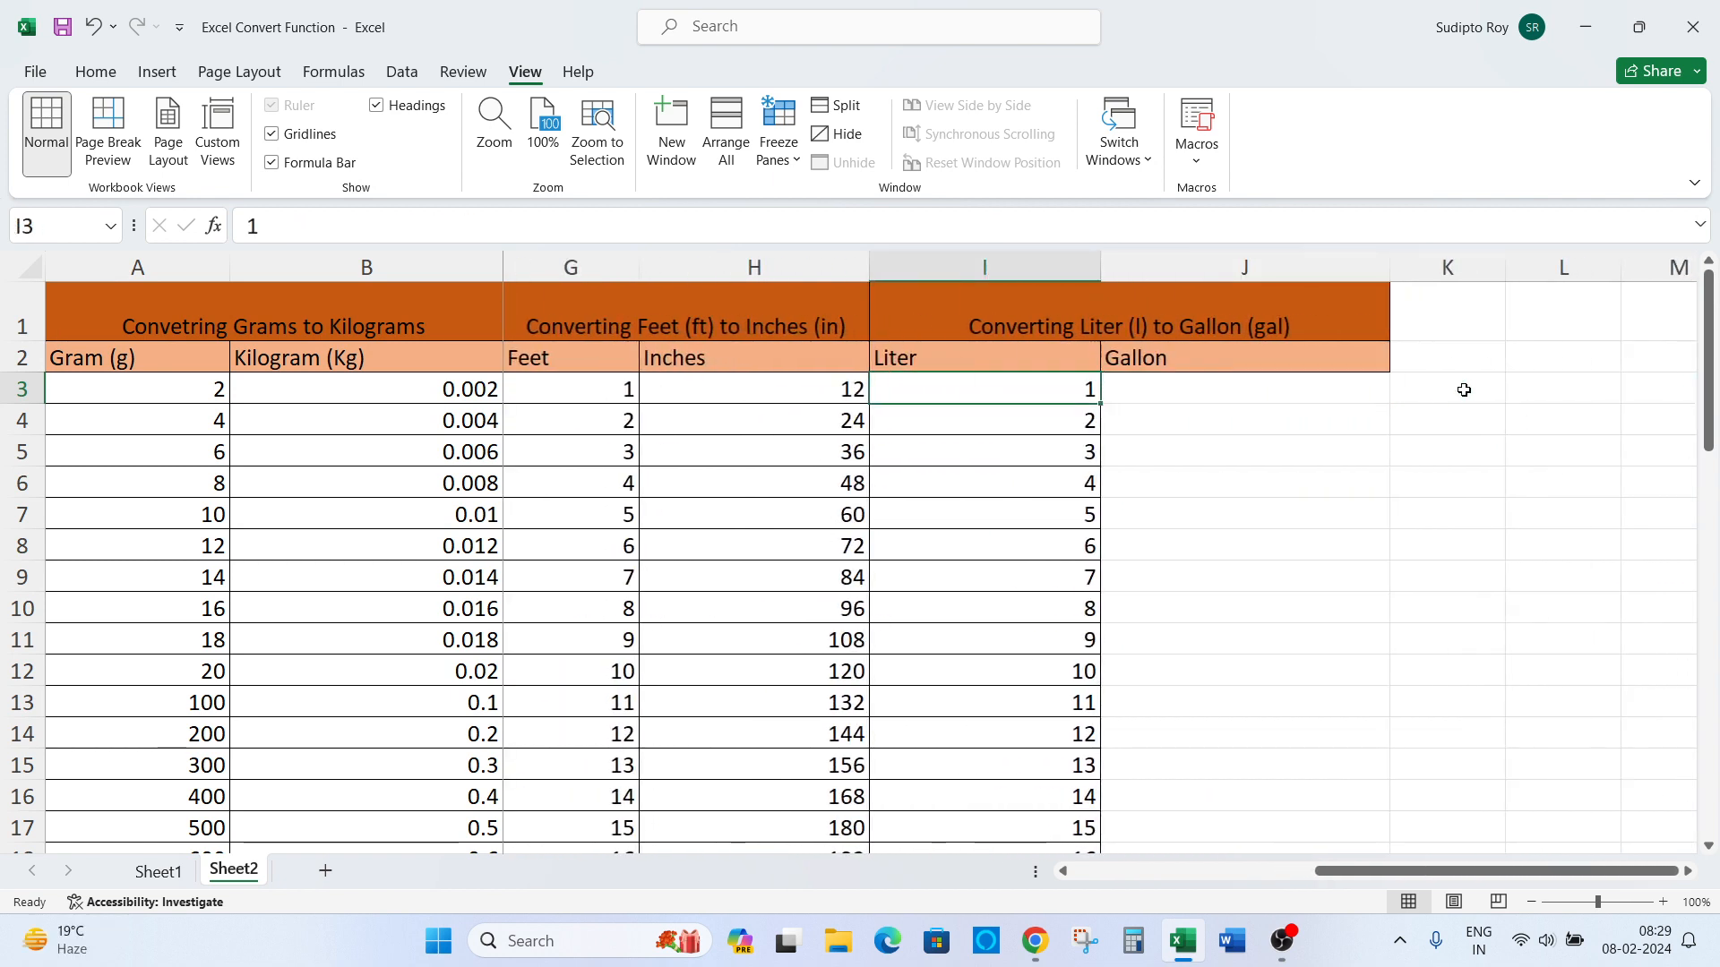
pyautogui.press('Left')
pyautogui.press('Right')
pyautogui.press('Right')
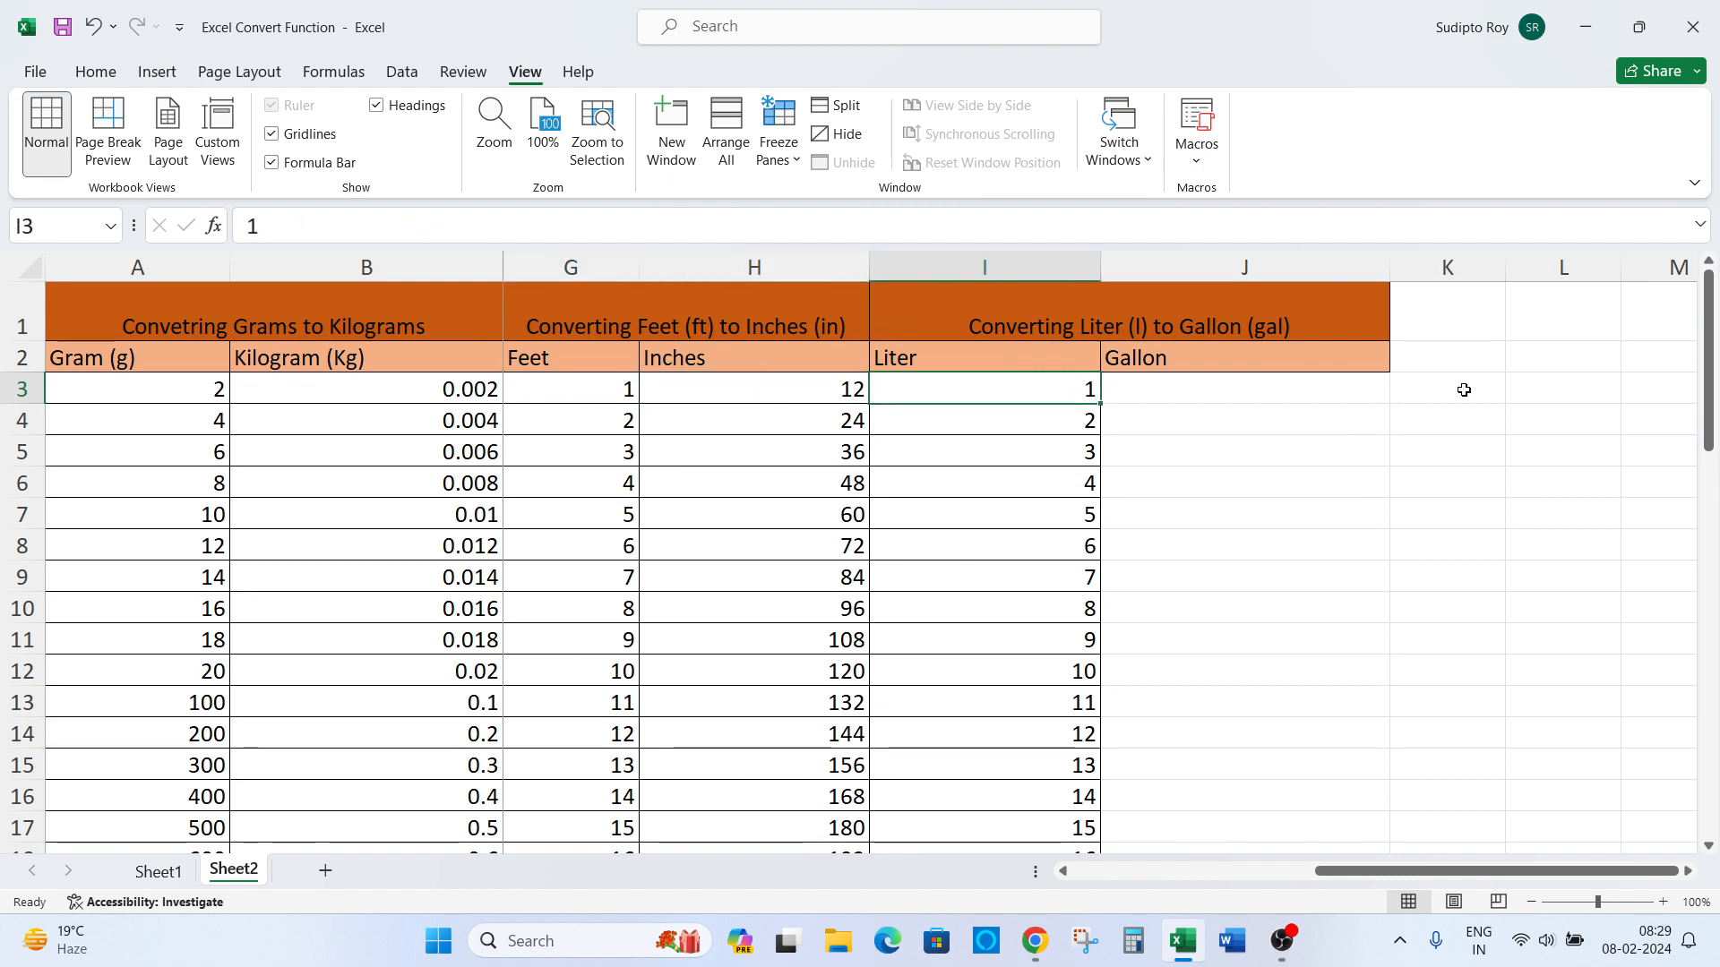
pyautogui.press('Left')
pyautogui.press('Right')
pyautogui.press('Left')
pyautogui.press('Left')
pyautogui.press('Left')
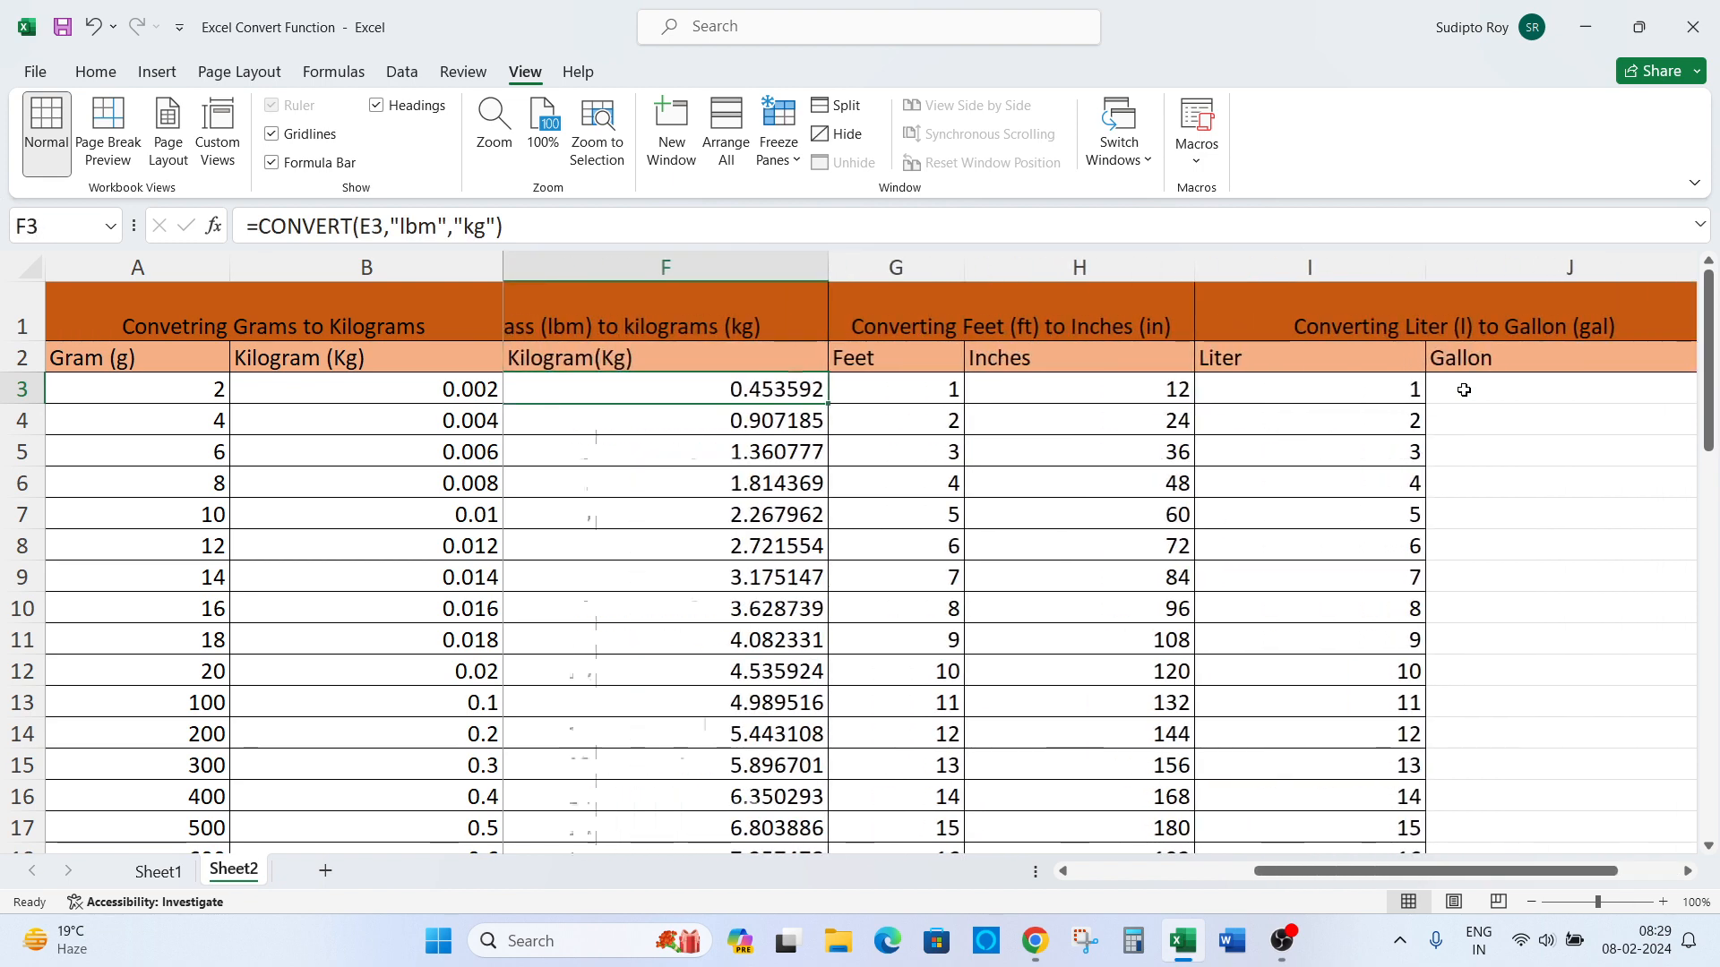
# - Clear the existing formulas from the Inches column, H3 through H27
pyautogui.press('Right')
pyautogui.press('Right')
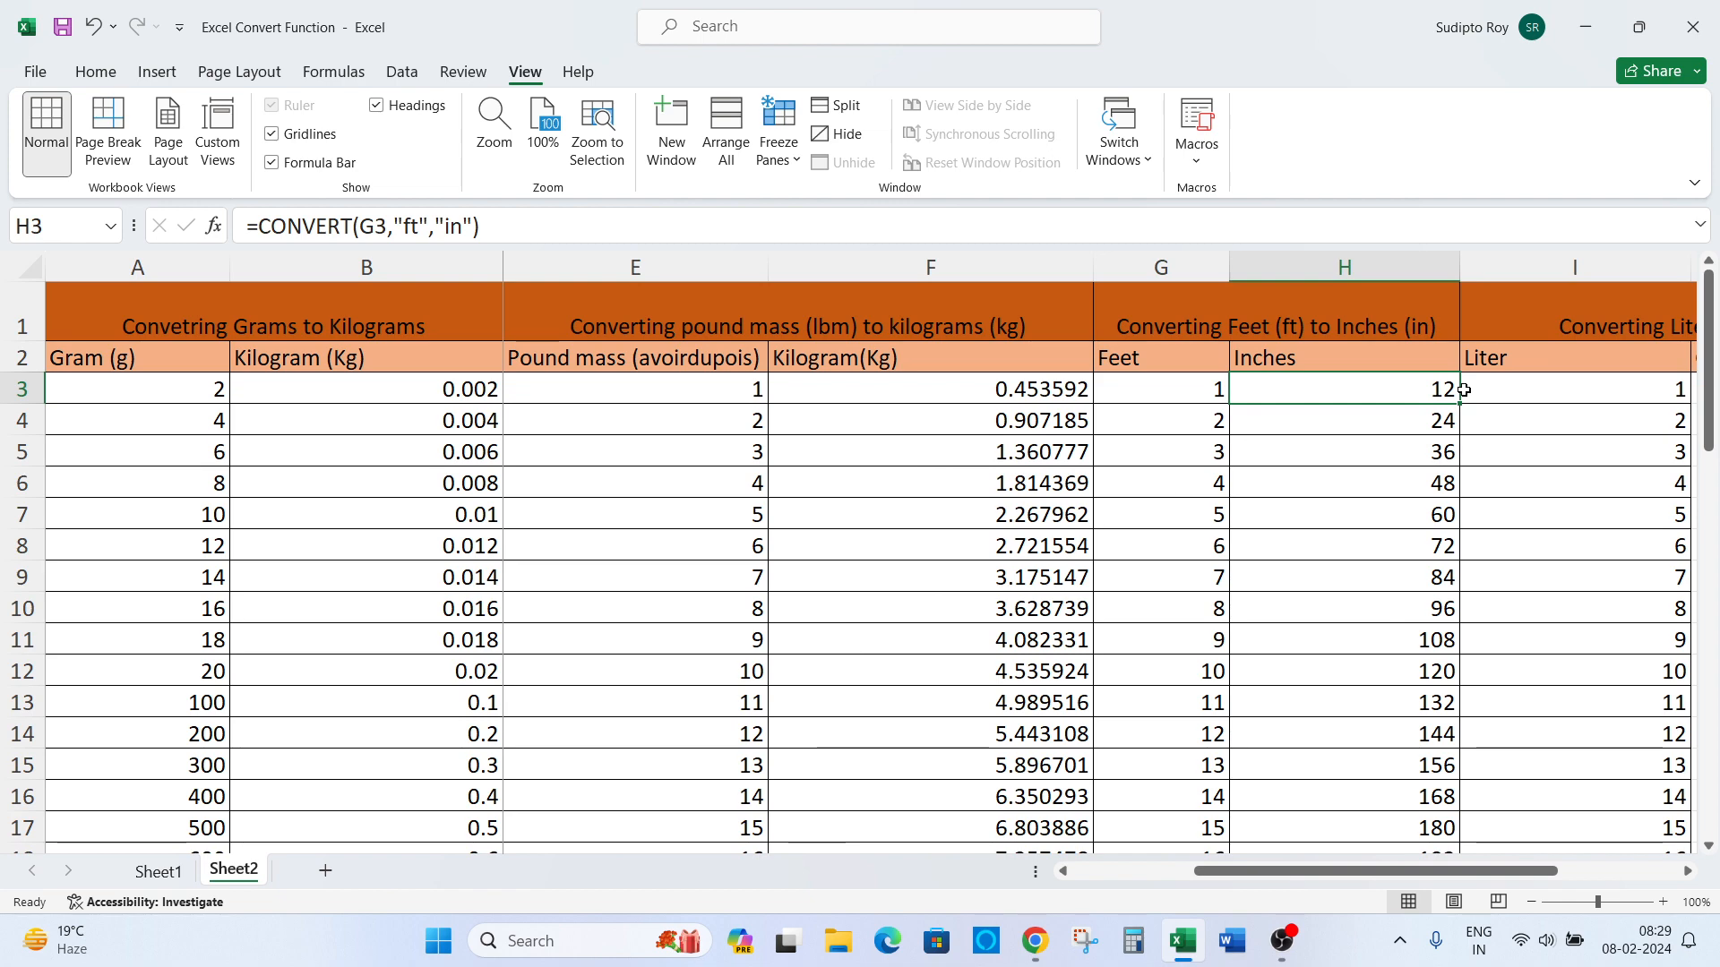
pyautogui.hotkey('ctrl', 'shift', 'Down')
pyautogui.press('Delete')
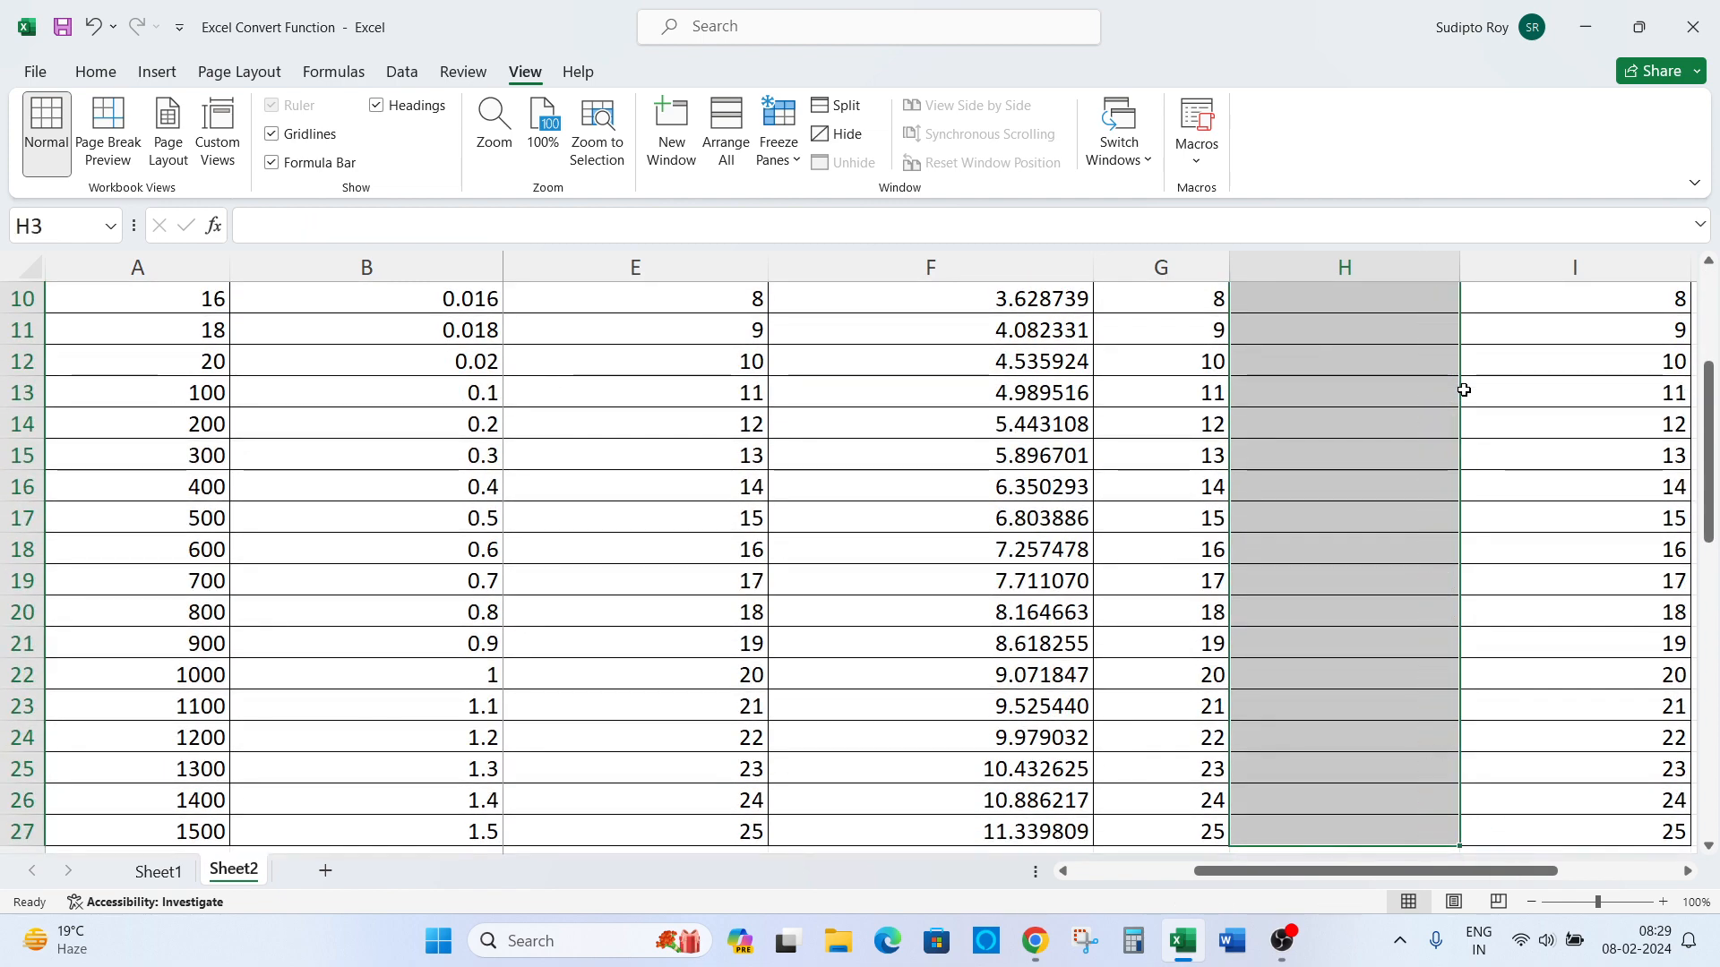
# - Examine the titles and column headings of the feet to inches table and its neighbouring tables
pyautogui.hotkey('ctrl', 'Up')
pyautogui.press('Down')
pyautogui.press('Down')
pyautogui.press('Left')
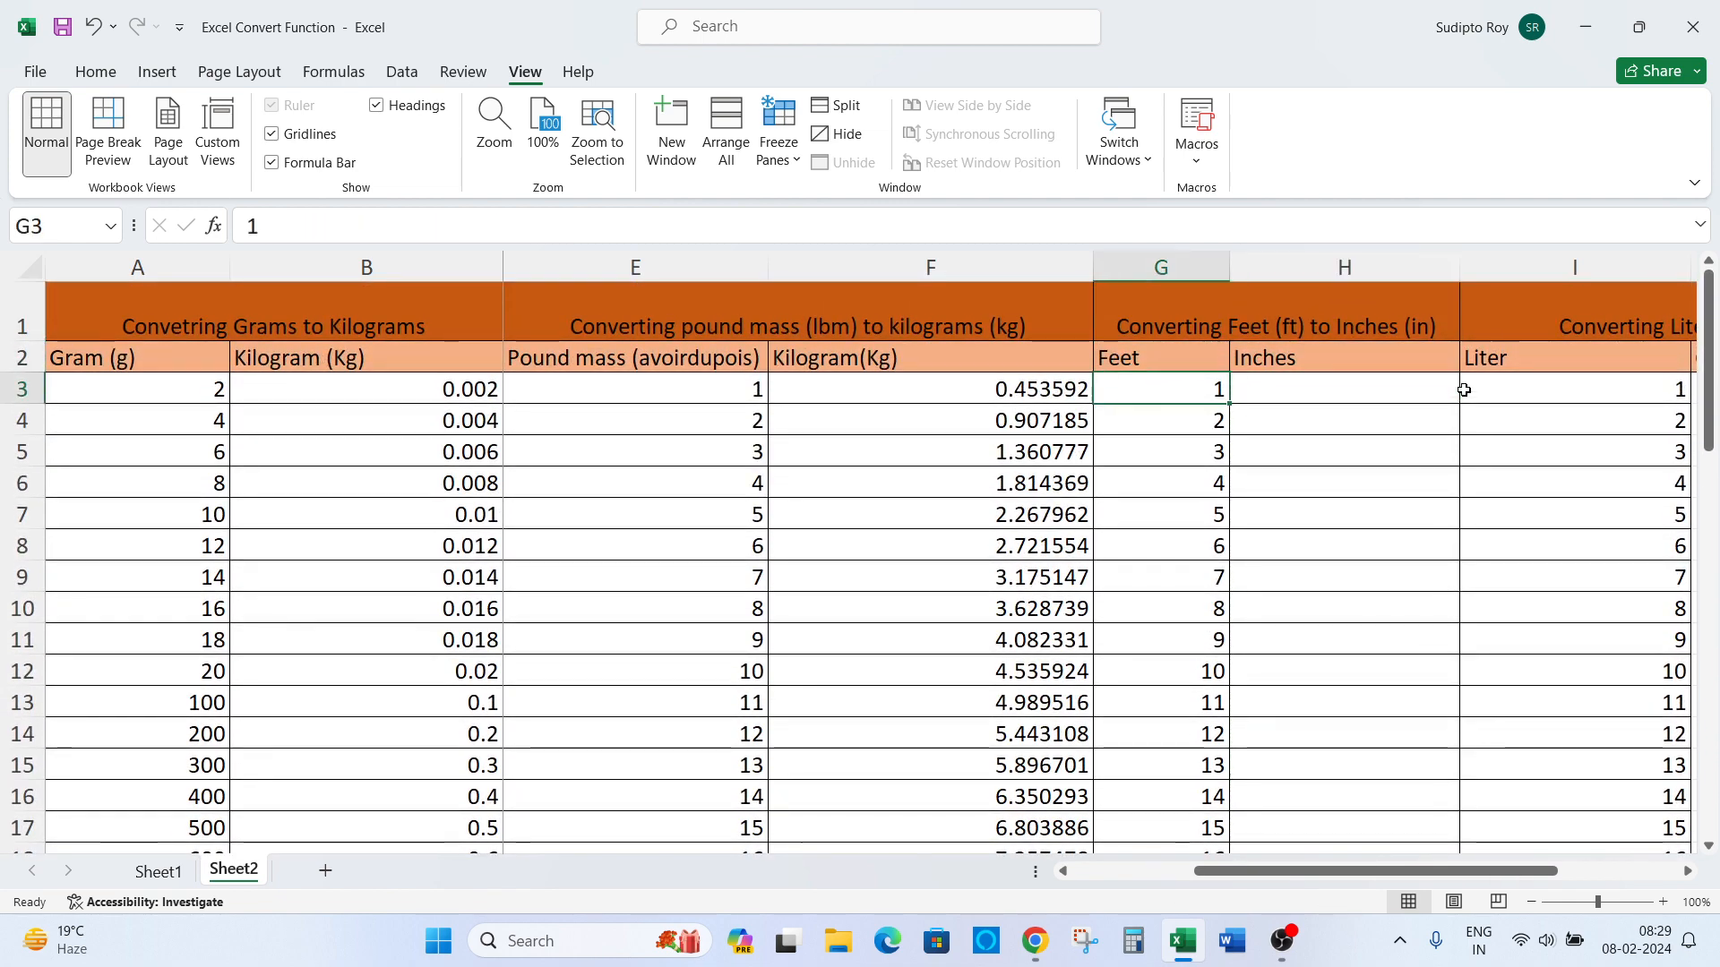
pyautogui.press('Up')
pyautogui.press('Up')
pyautogui.press('Right')
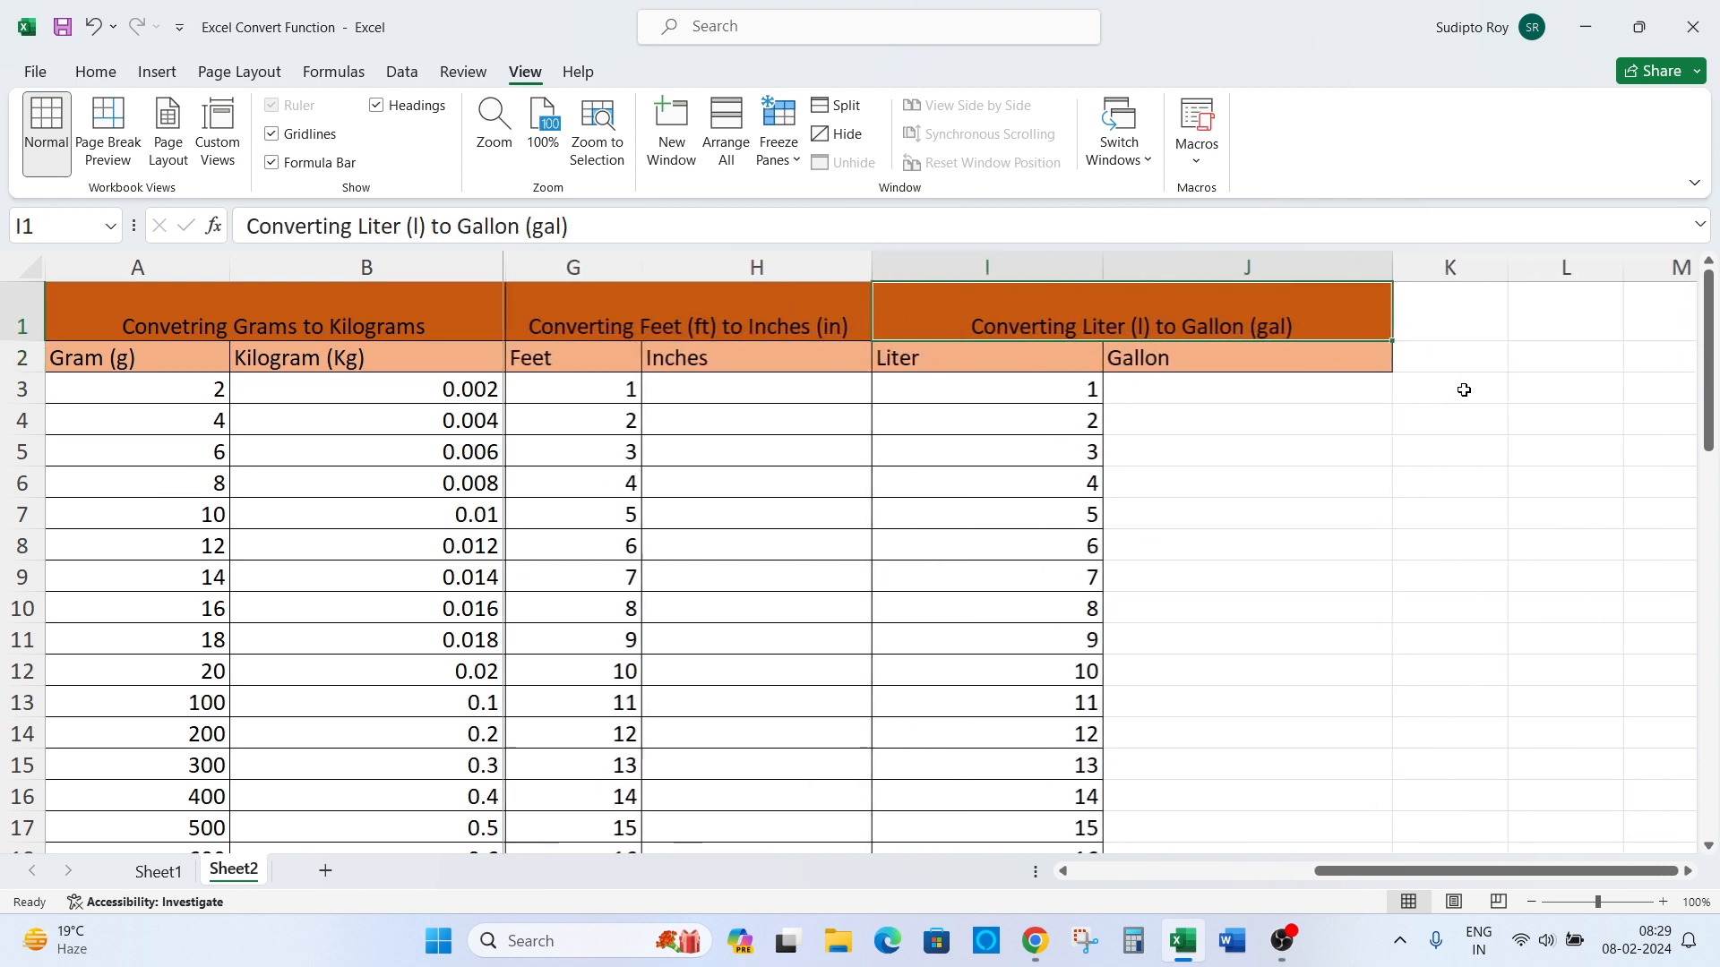
pyautogui.press('Down')
pyautogui.press('Left')
pyautogui.press('Left')
pyautogui.press('Left')
pyautogui.press('Left')
pyautogui.press('Right')
pyautogui.press('Right')
pyautogui.press('Right')
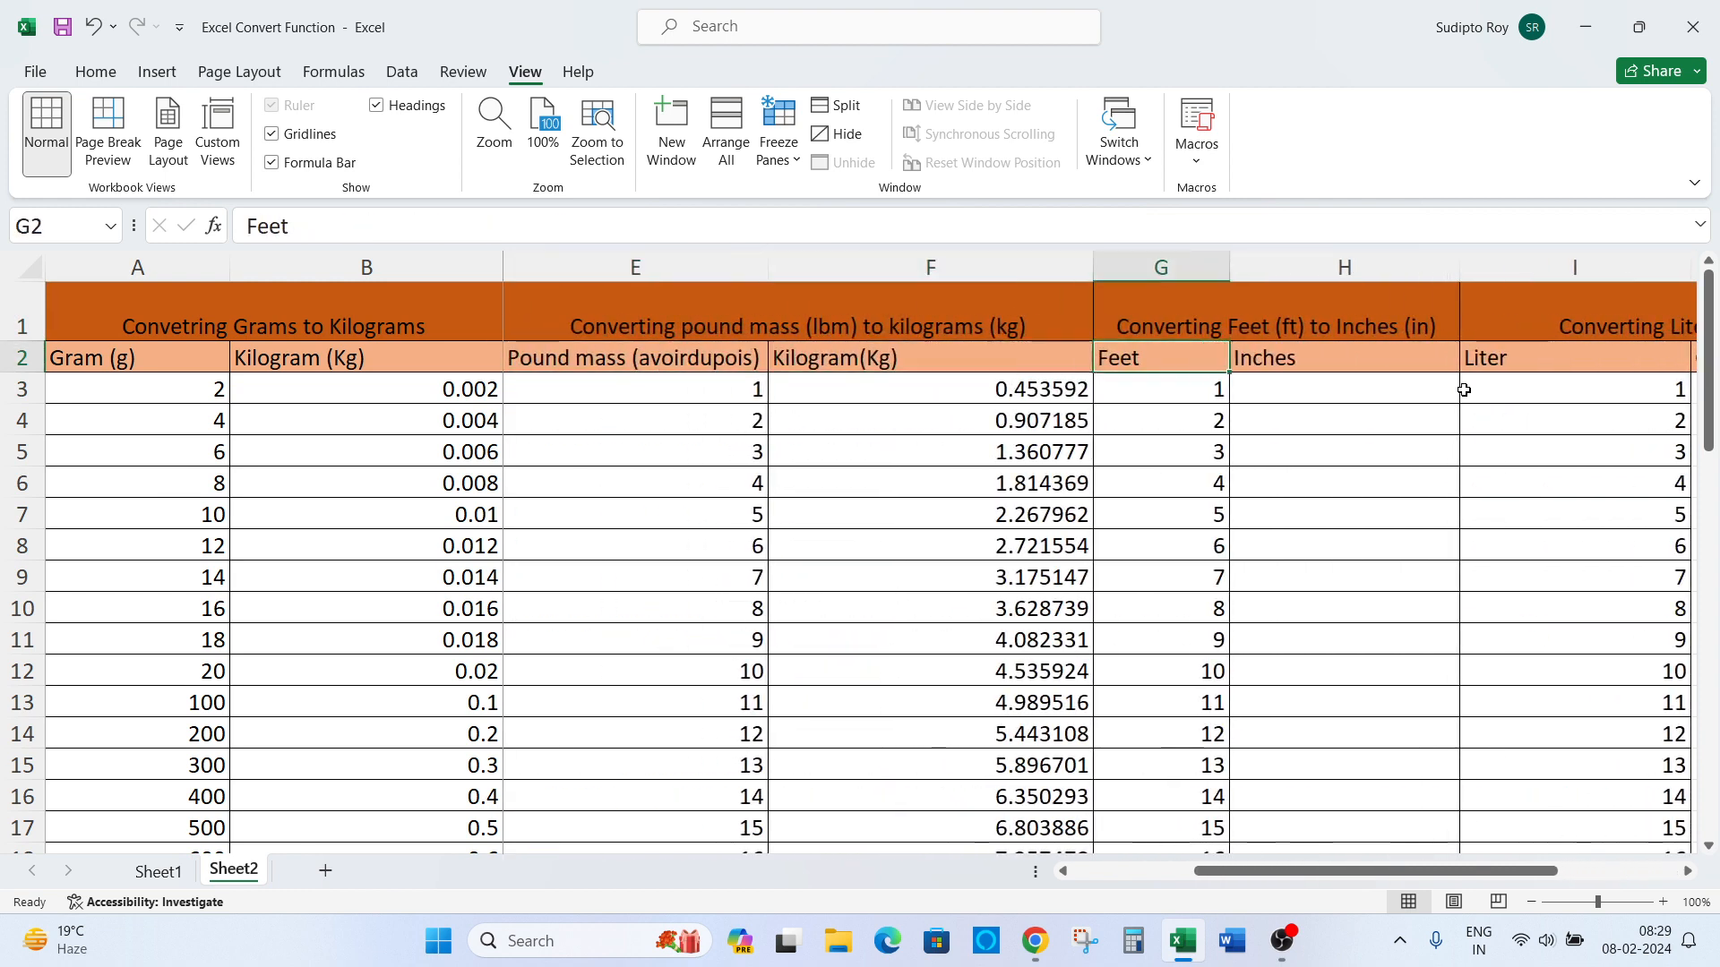
# - Enter the formula =CONVERT(G3,"ft","in") in H3 of the Inches column
pyautogui.press('Down')
pyautogui.press('Left')
pyautogui.press('Right')
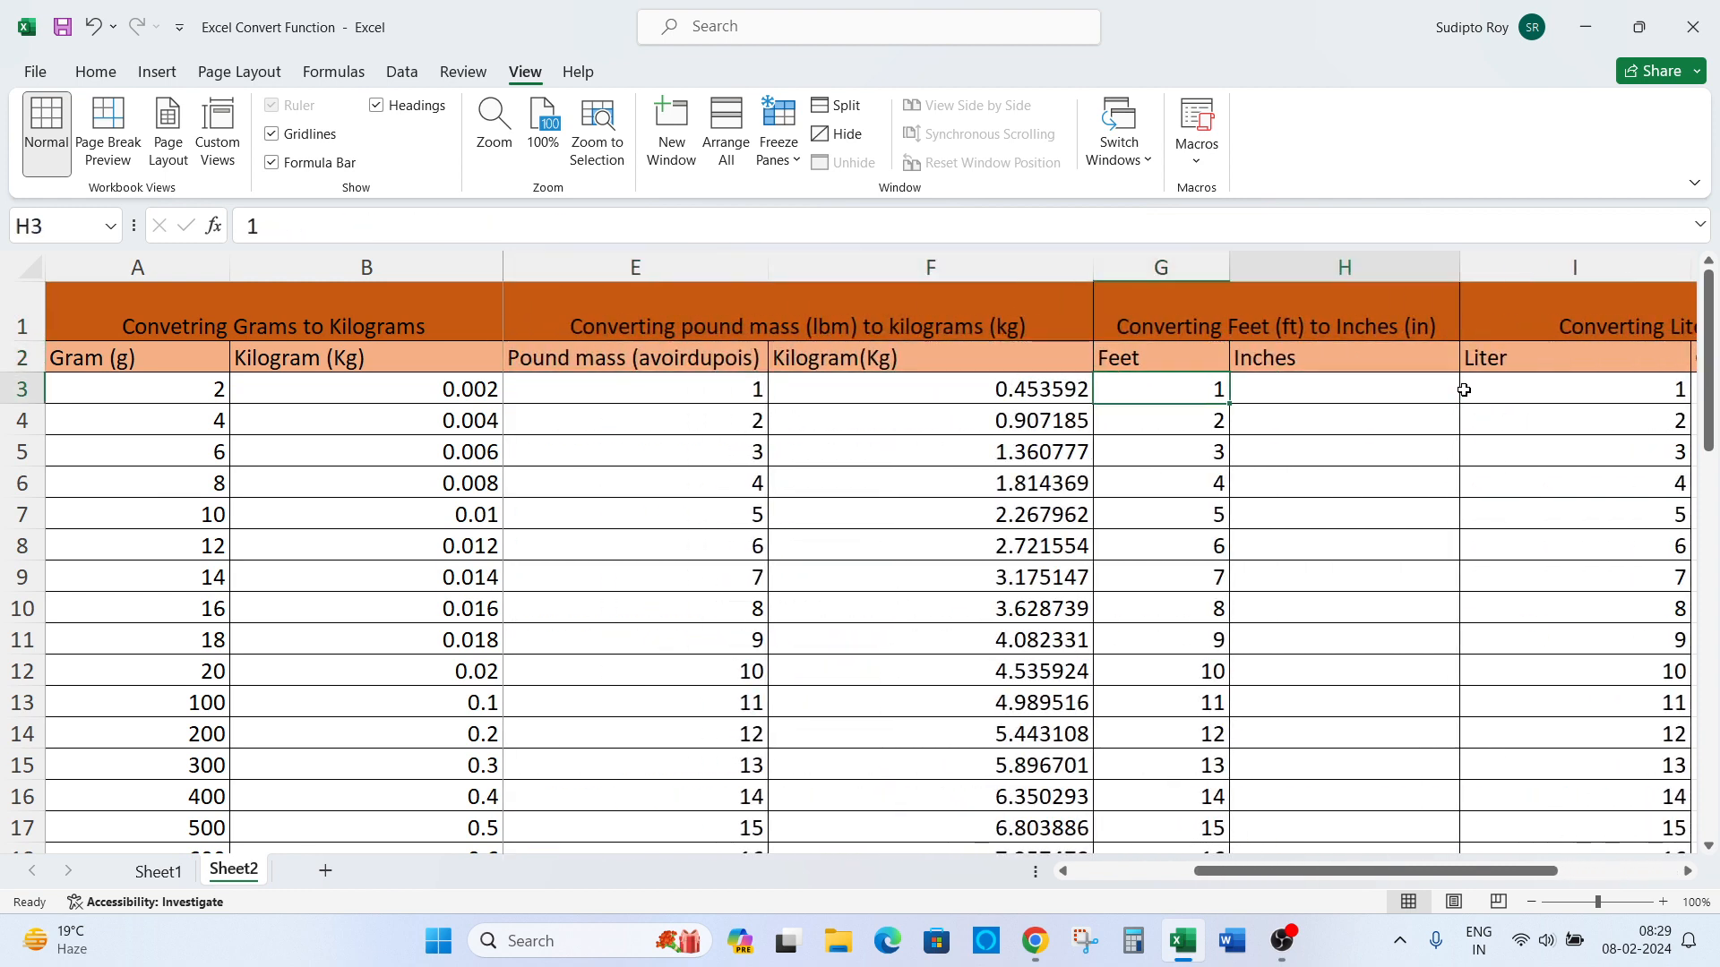
pyautogui.write('=')
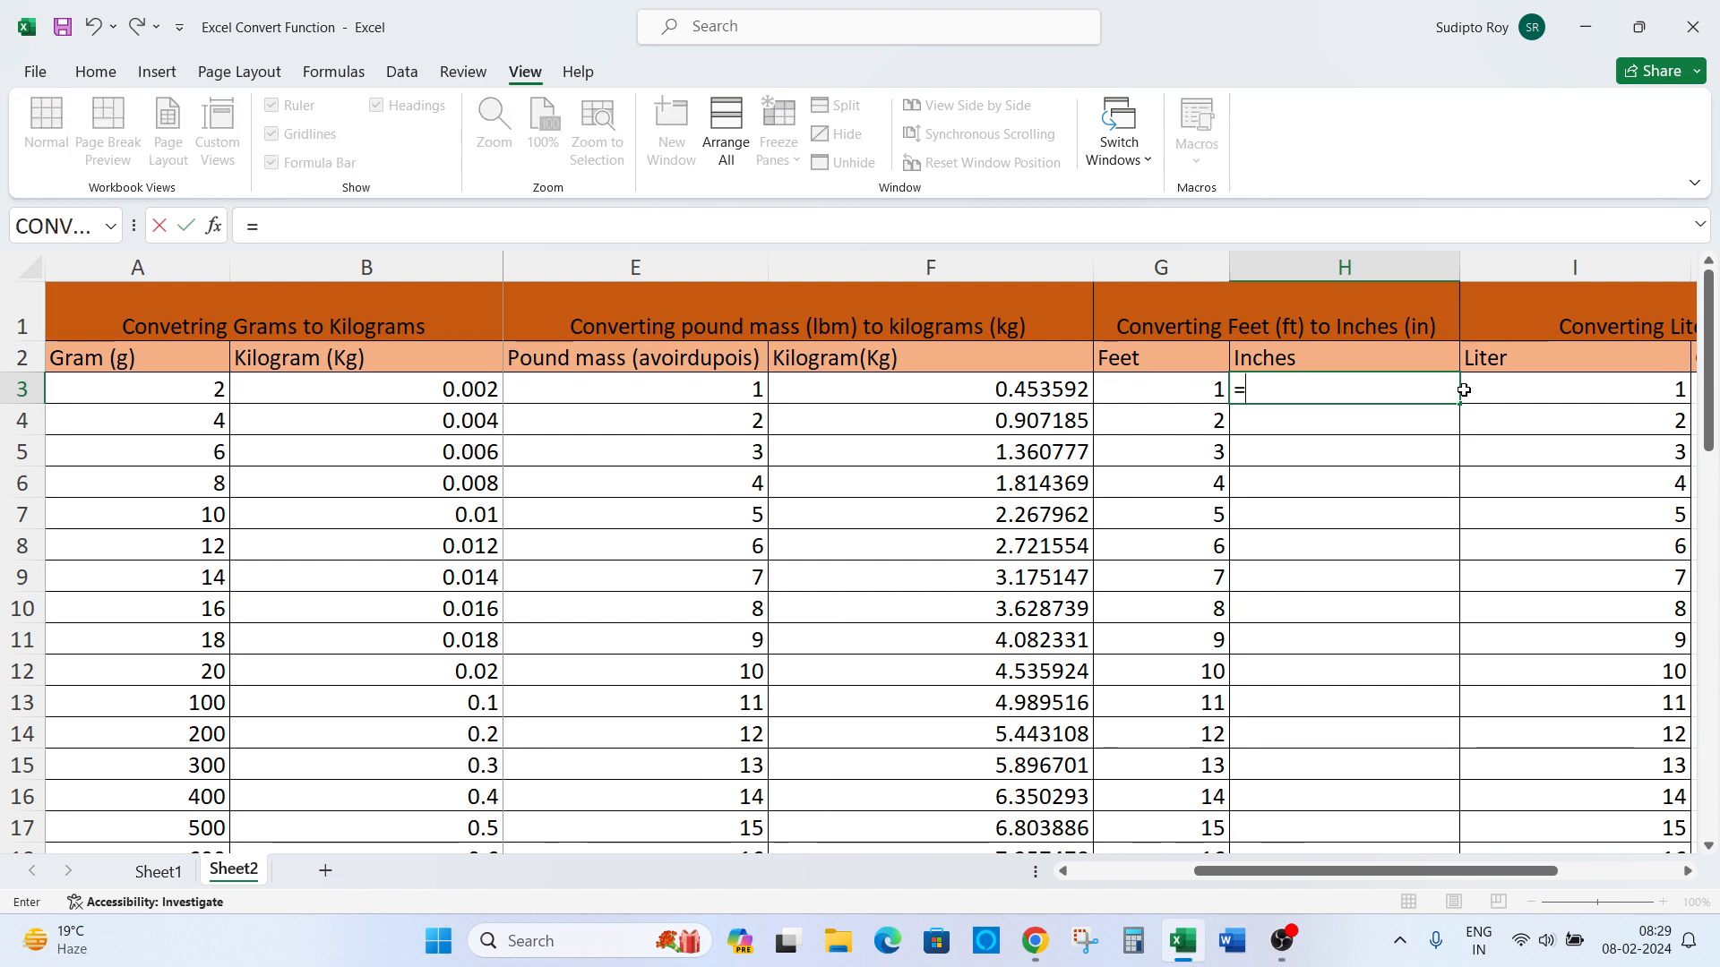
pyautogui.write('v')
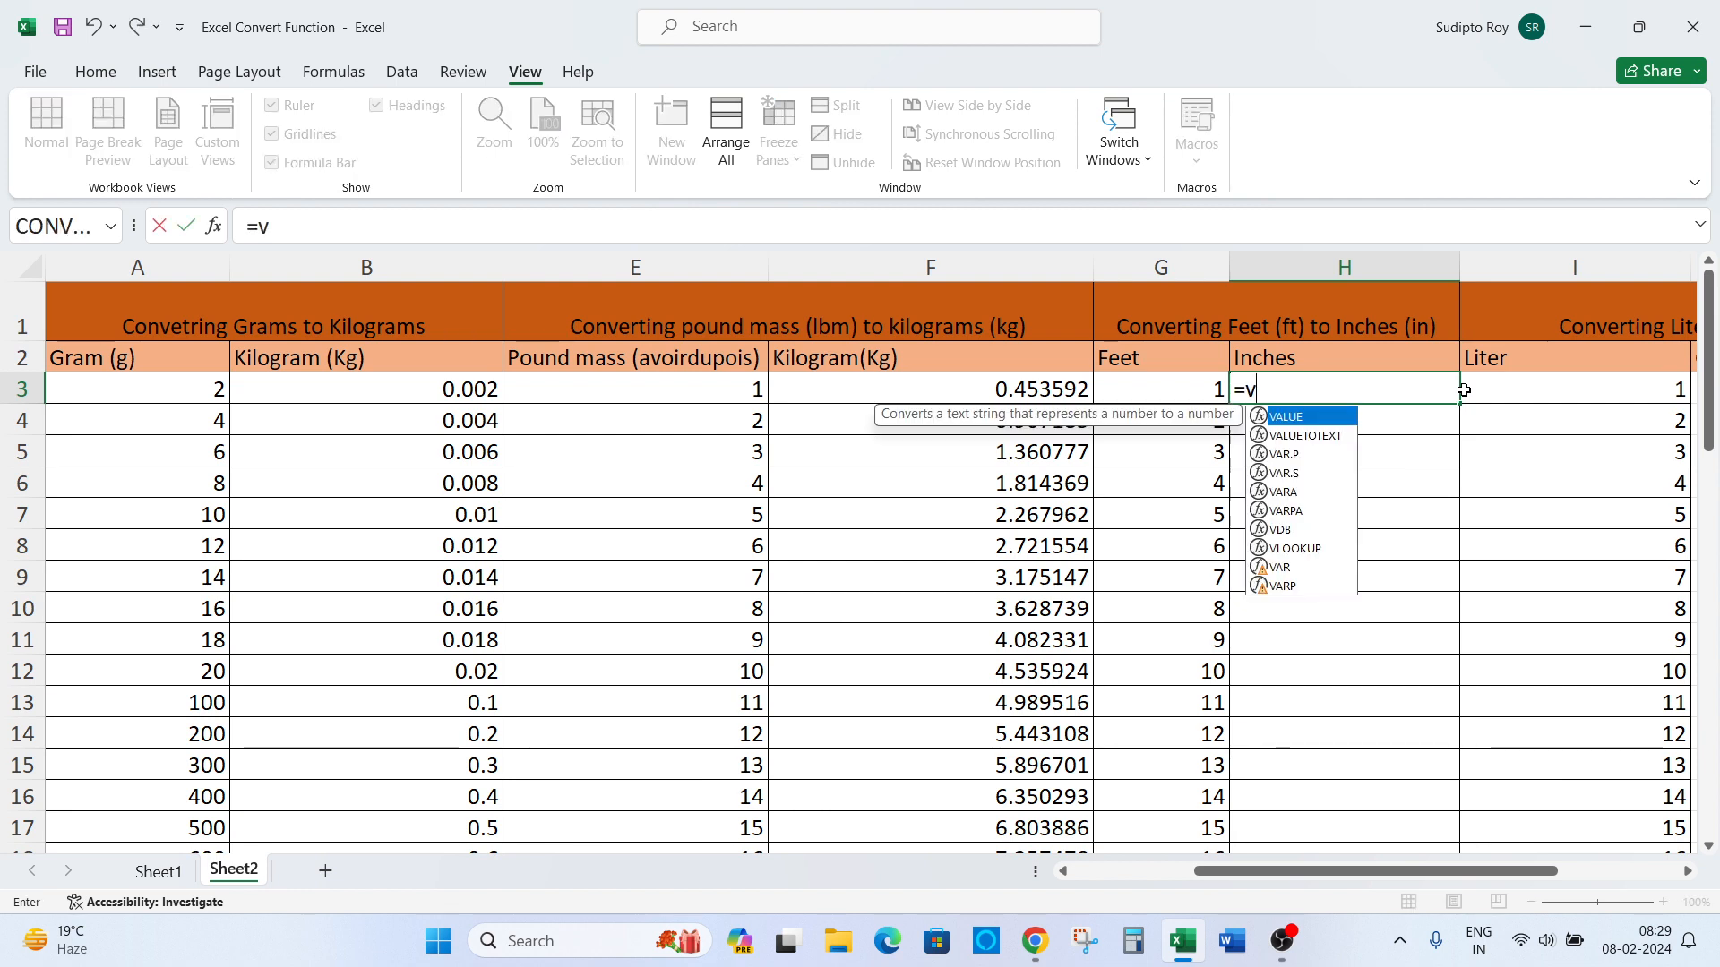
pyautogui.press('BackSpace')
pyautogui.write('c')
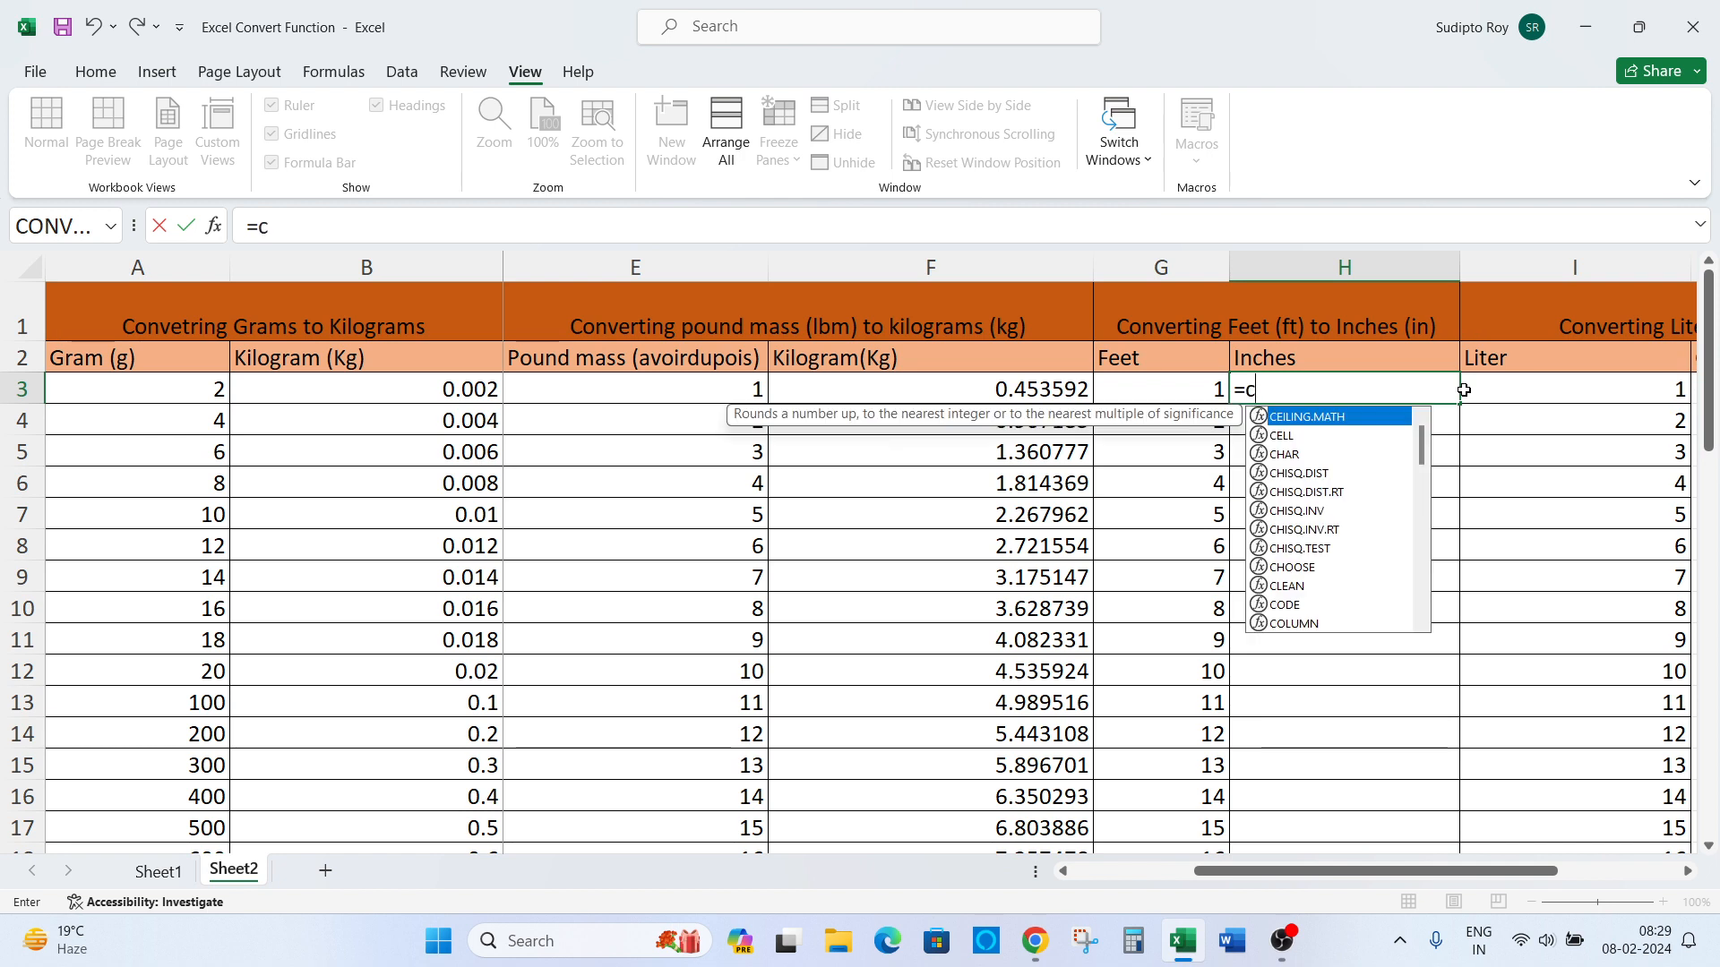
pyautogui.write('onver')
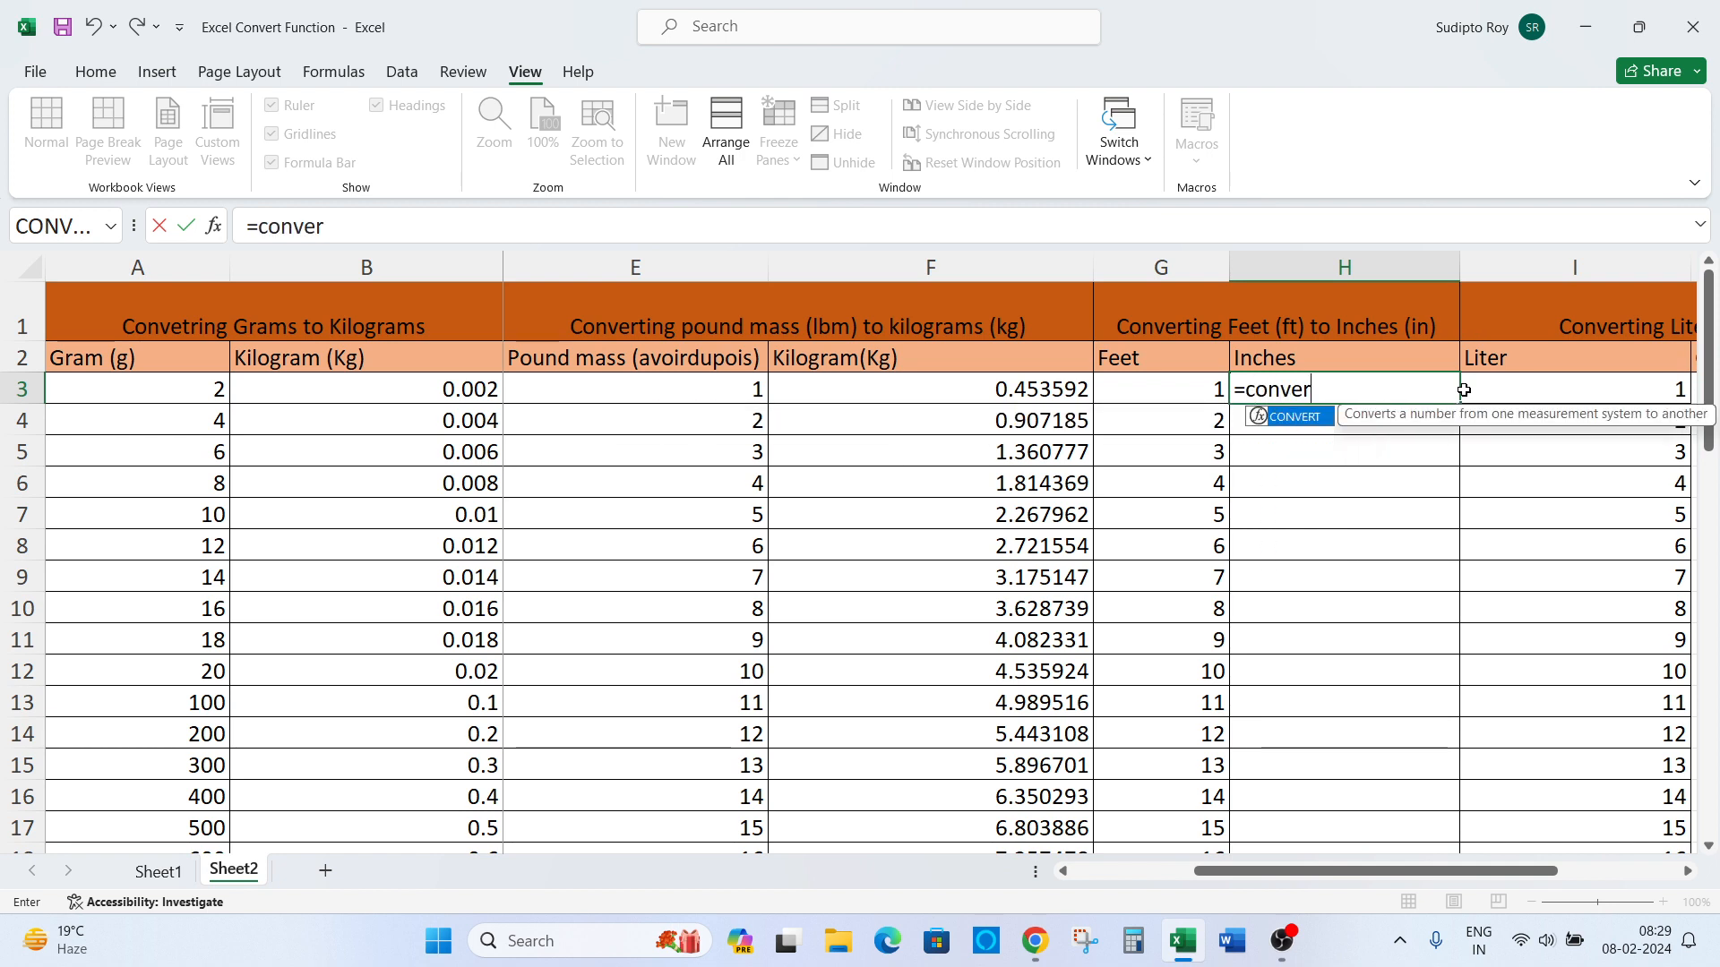
pyautogui.press('Tab')
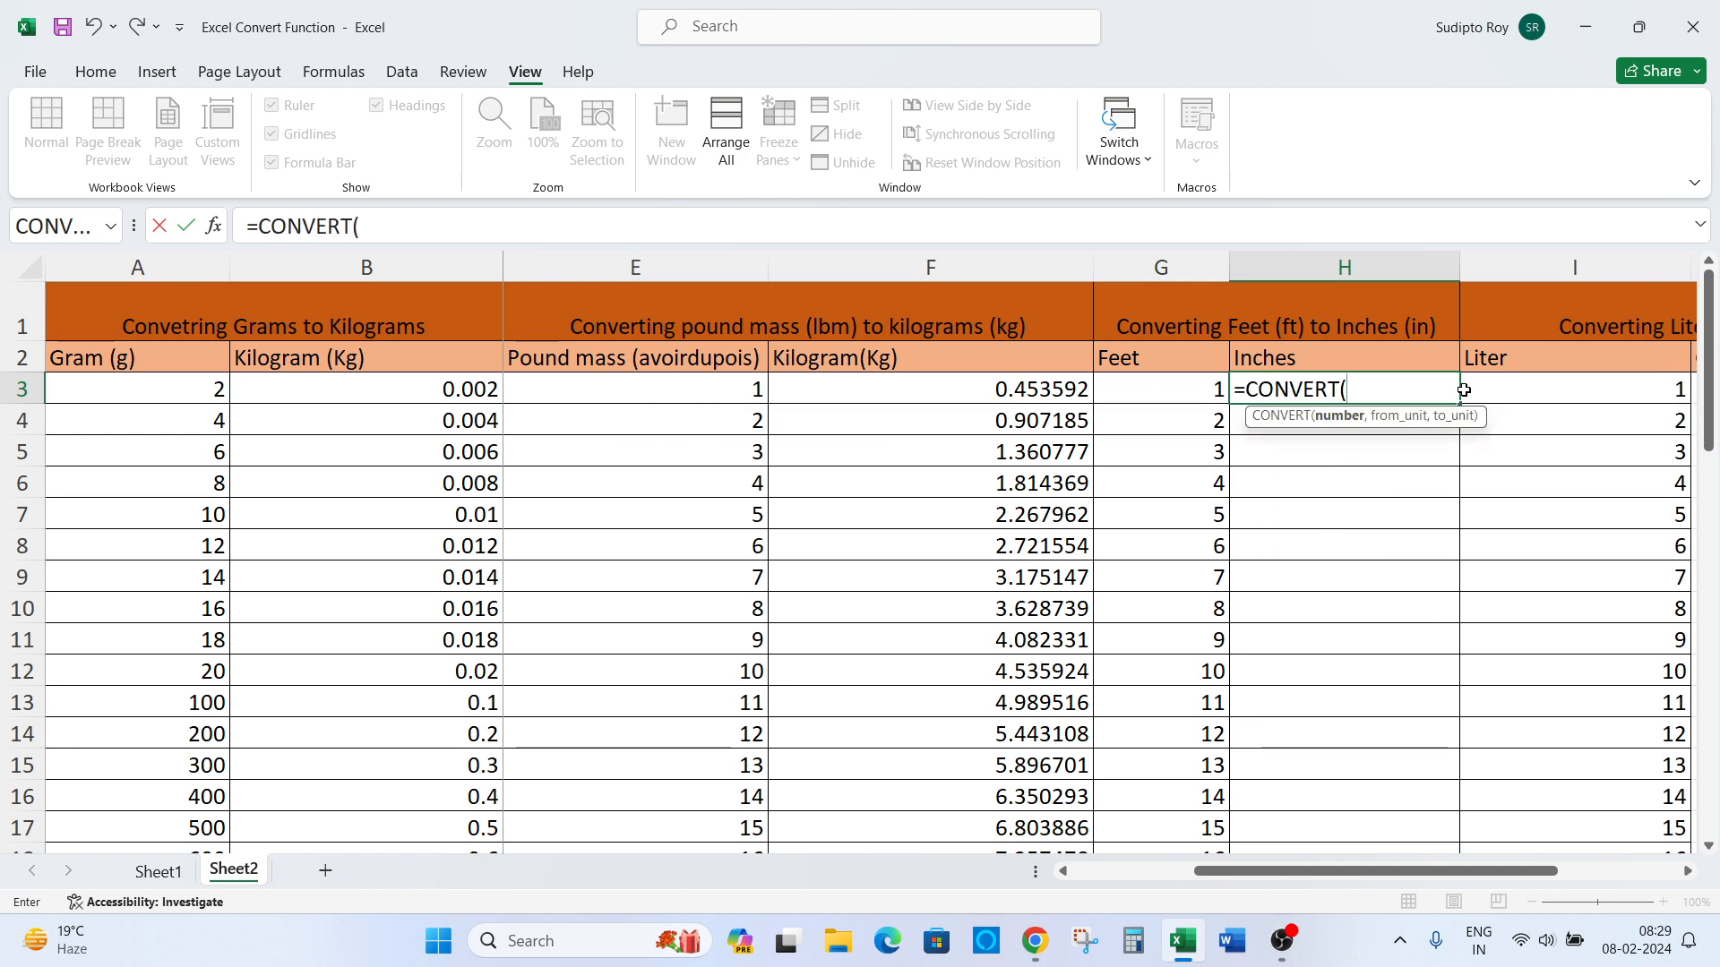
pyautogui.press('Left')
pyautogui.write(',')
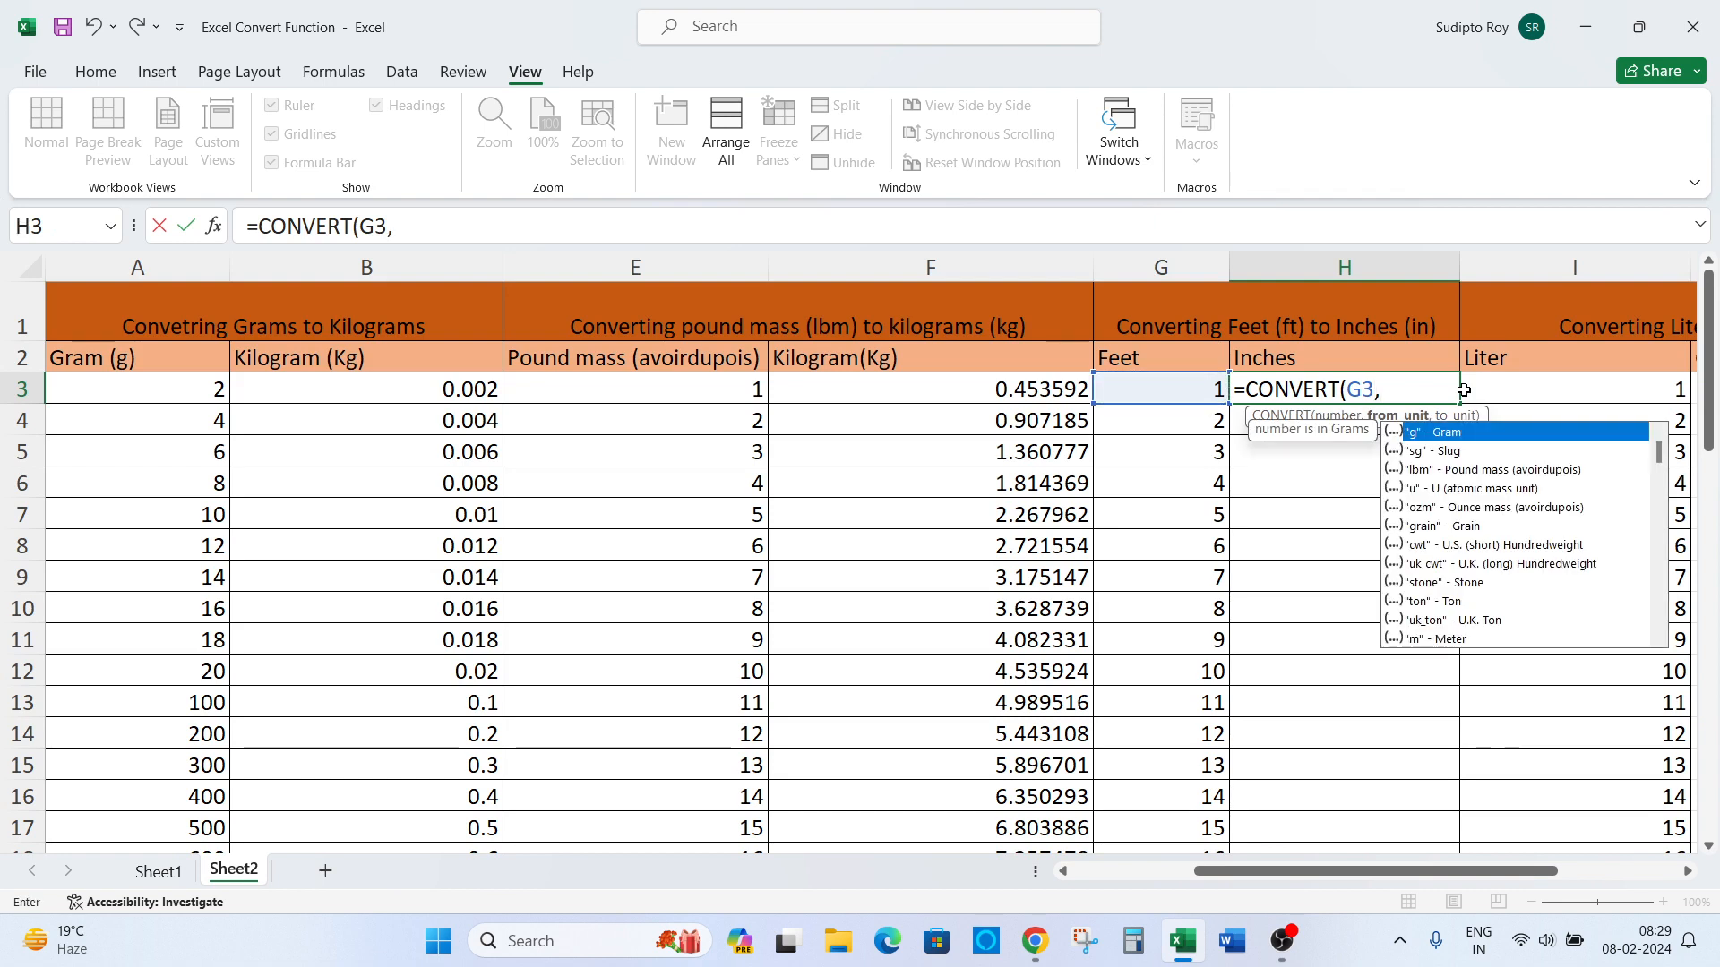
pyautogui.write("'")
pyautogui.write('ft')
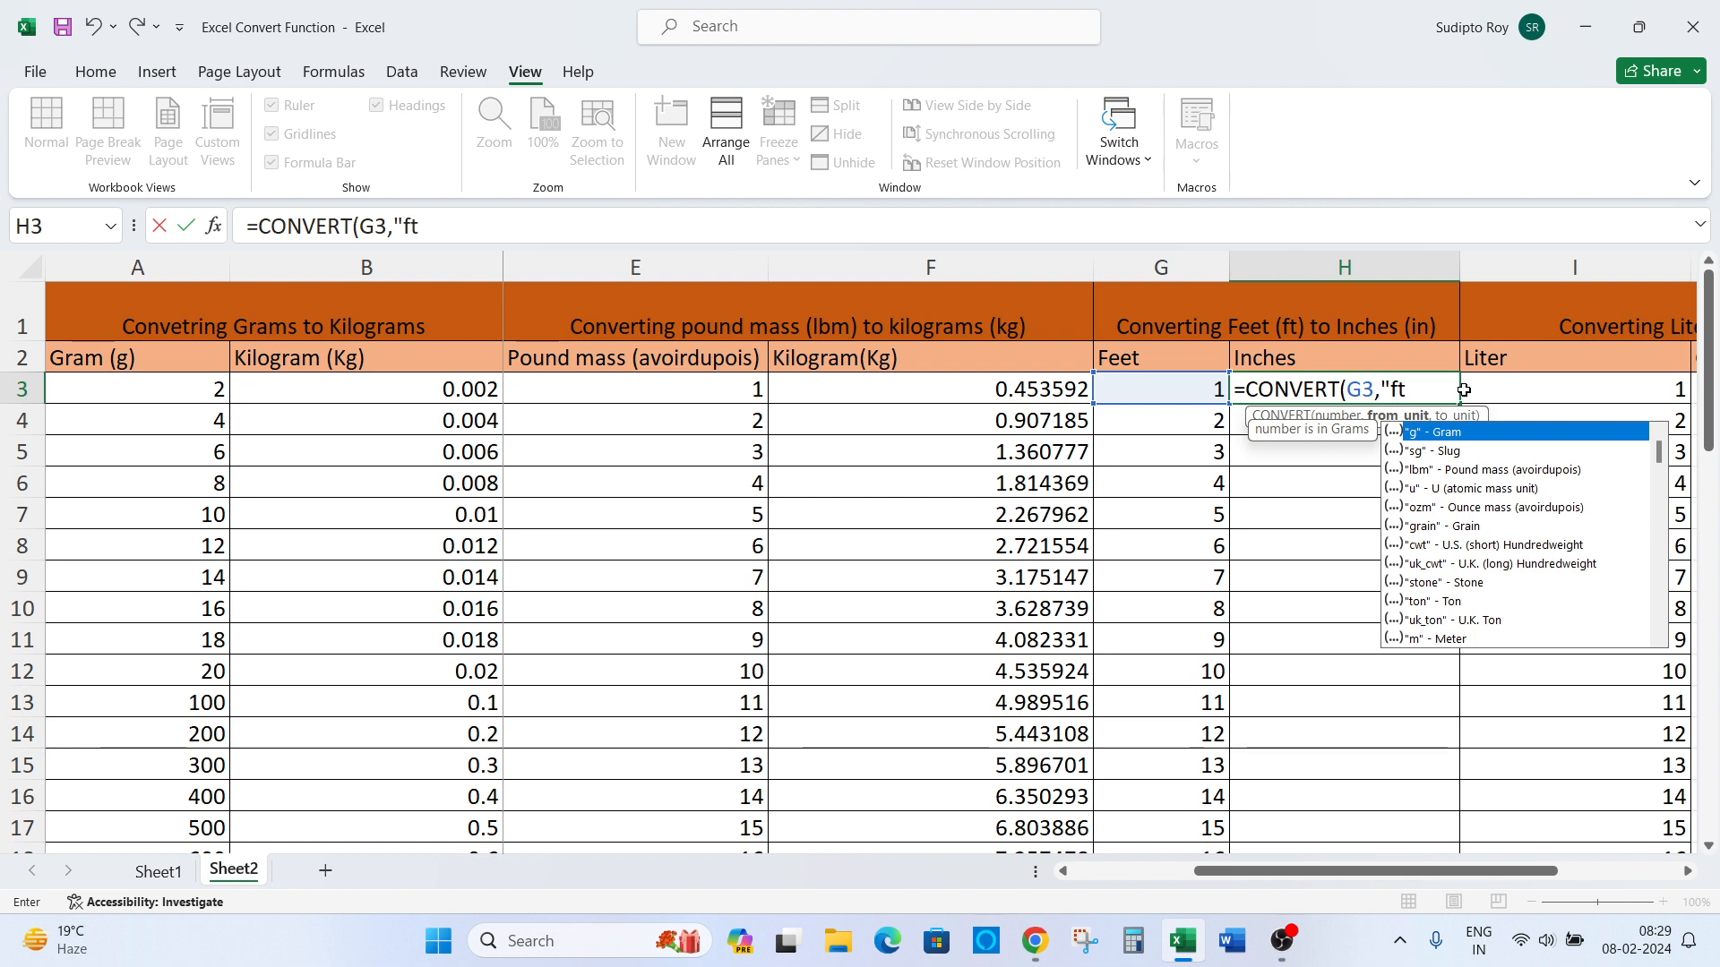
pyautogui.write('",')
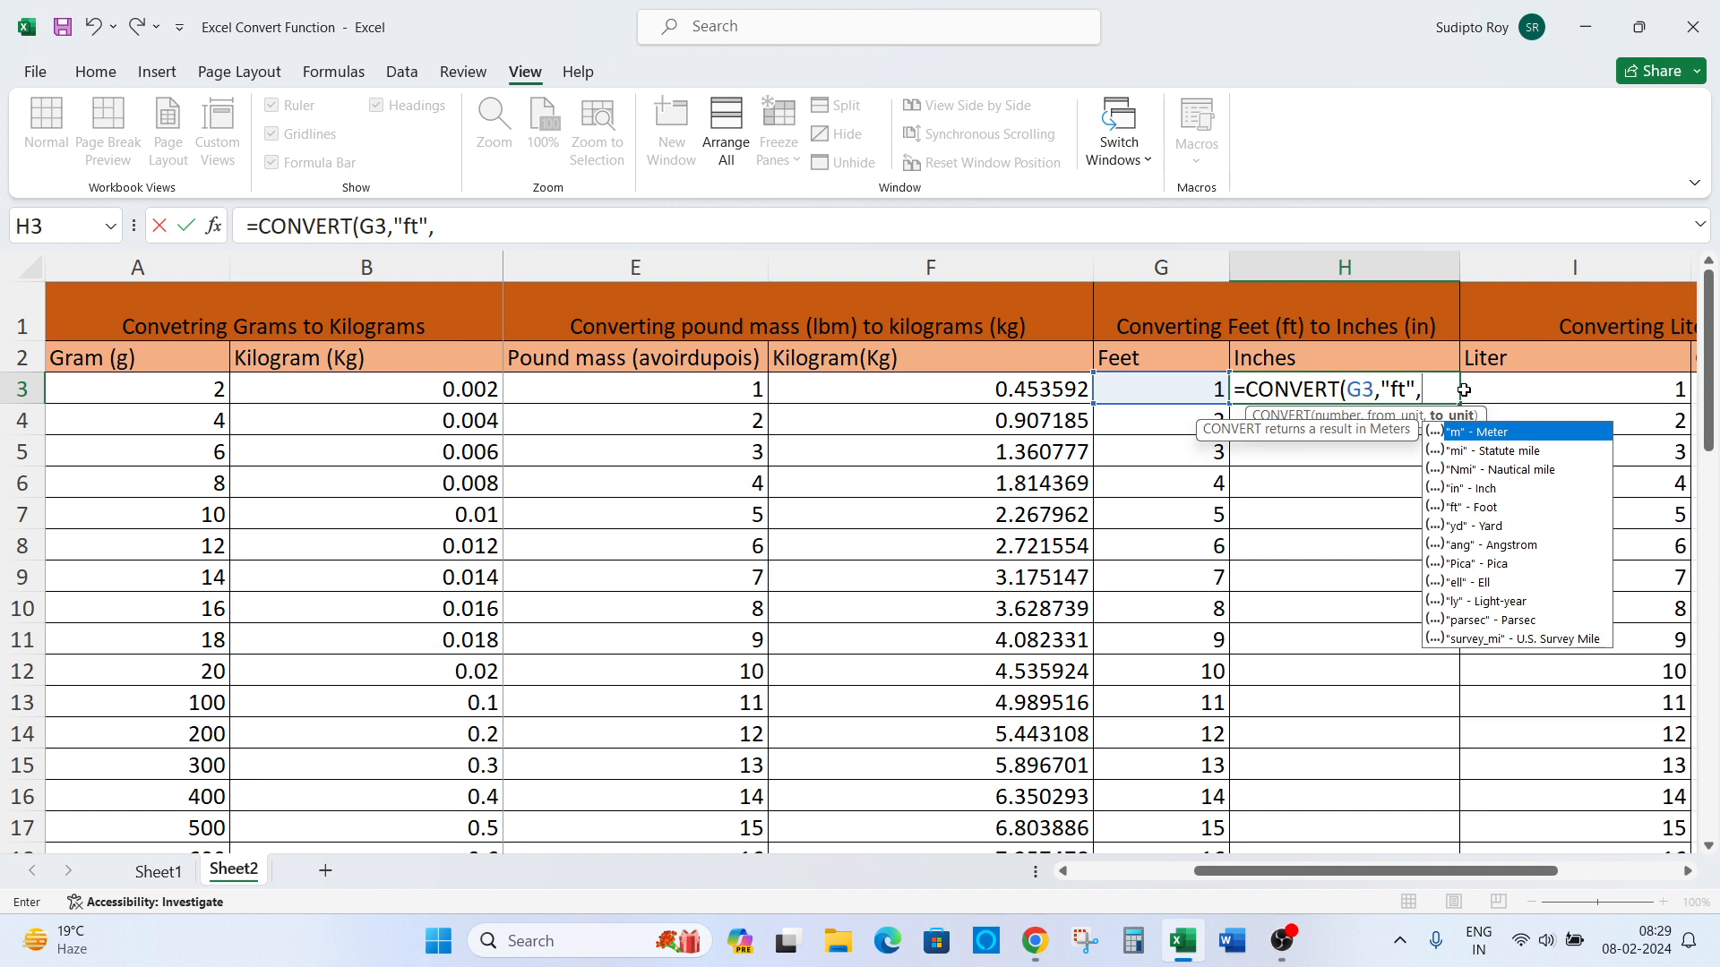
pyautogui.write('"in')
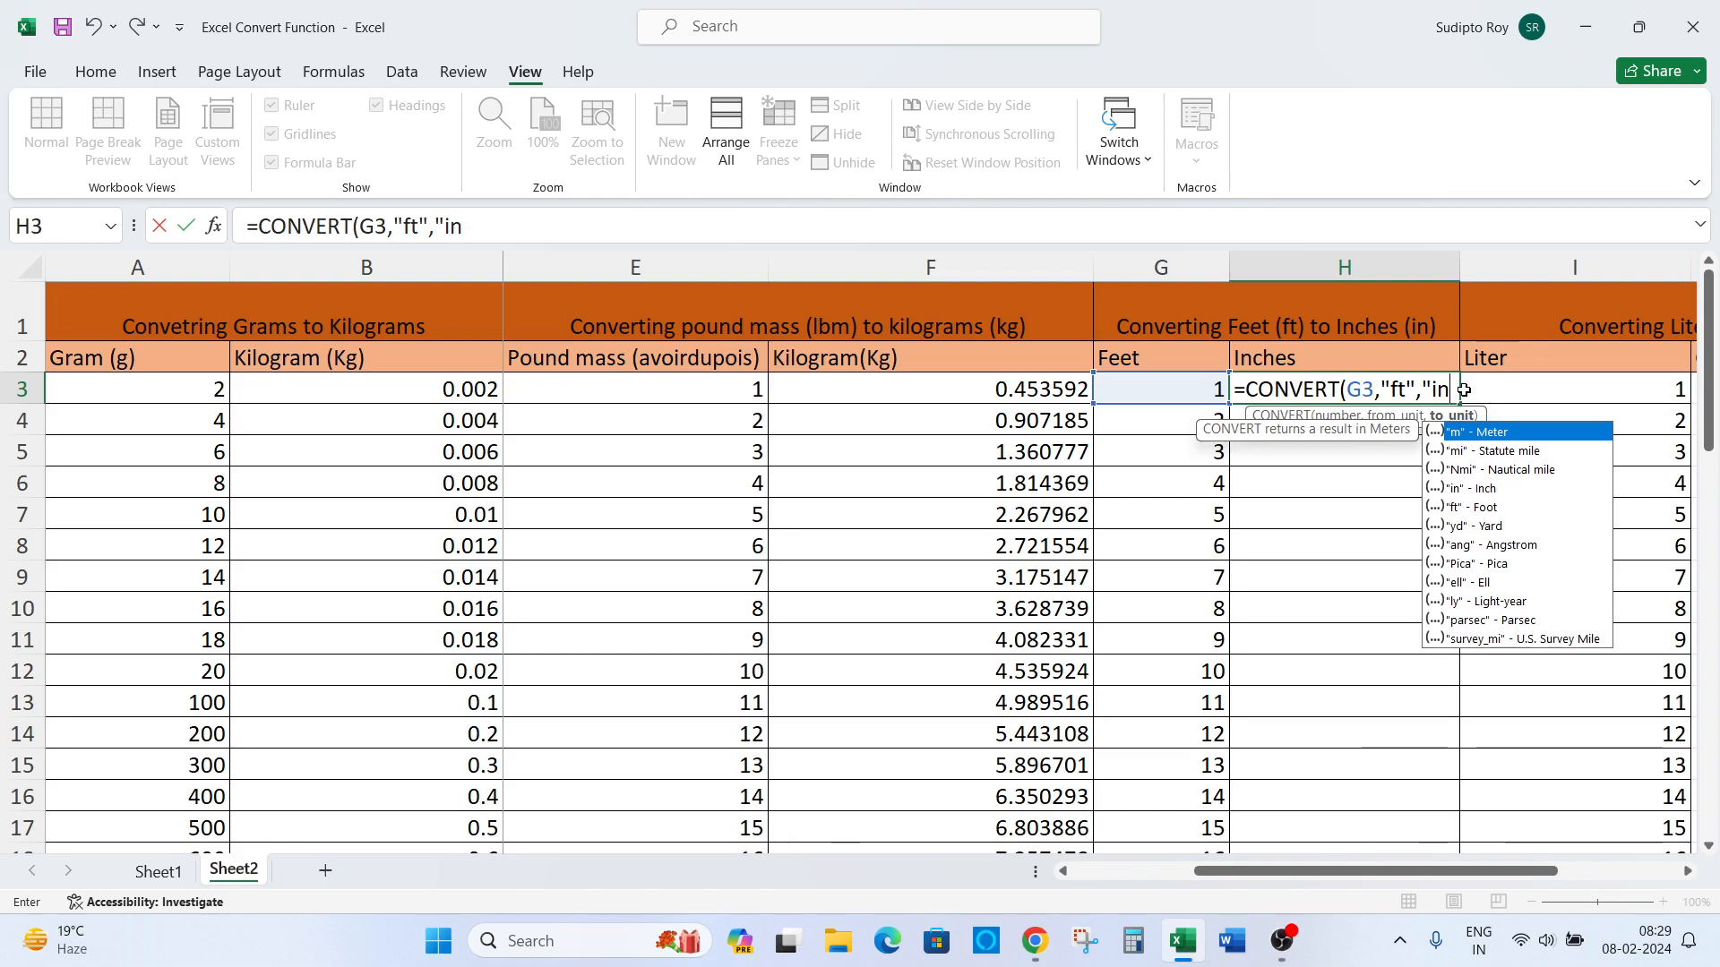
pyautogui.write('")')
pyautogui.press('Return')
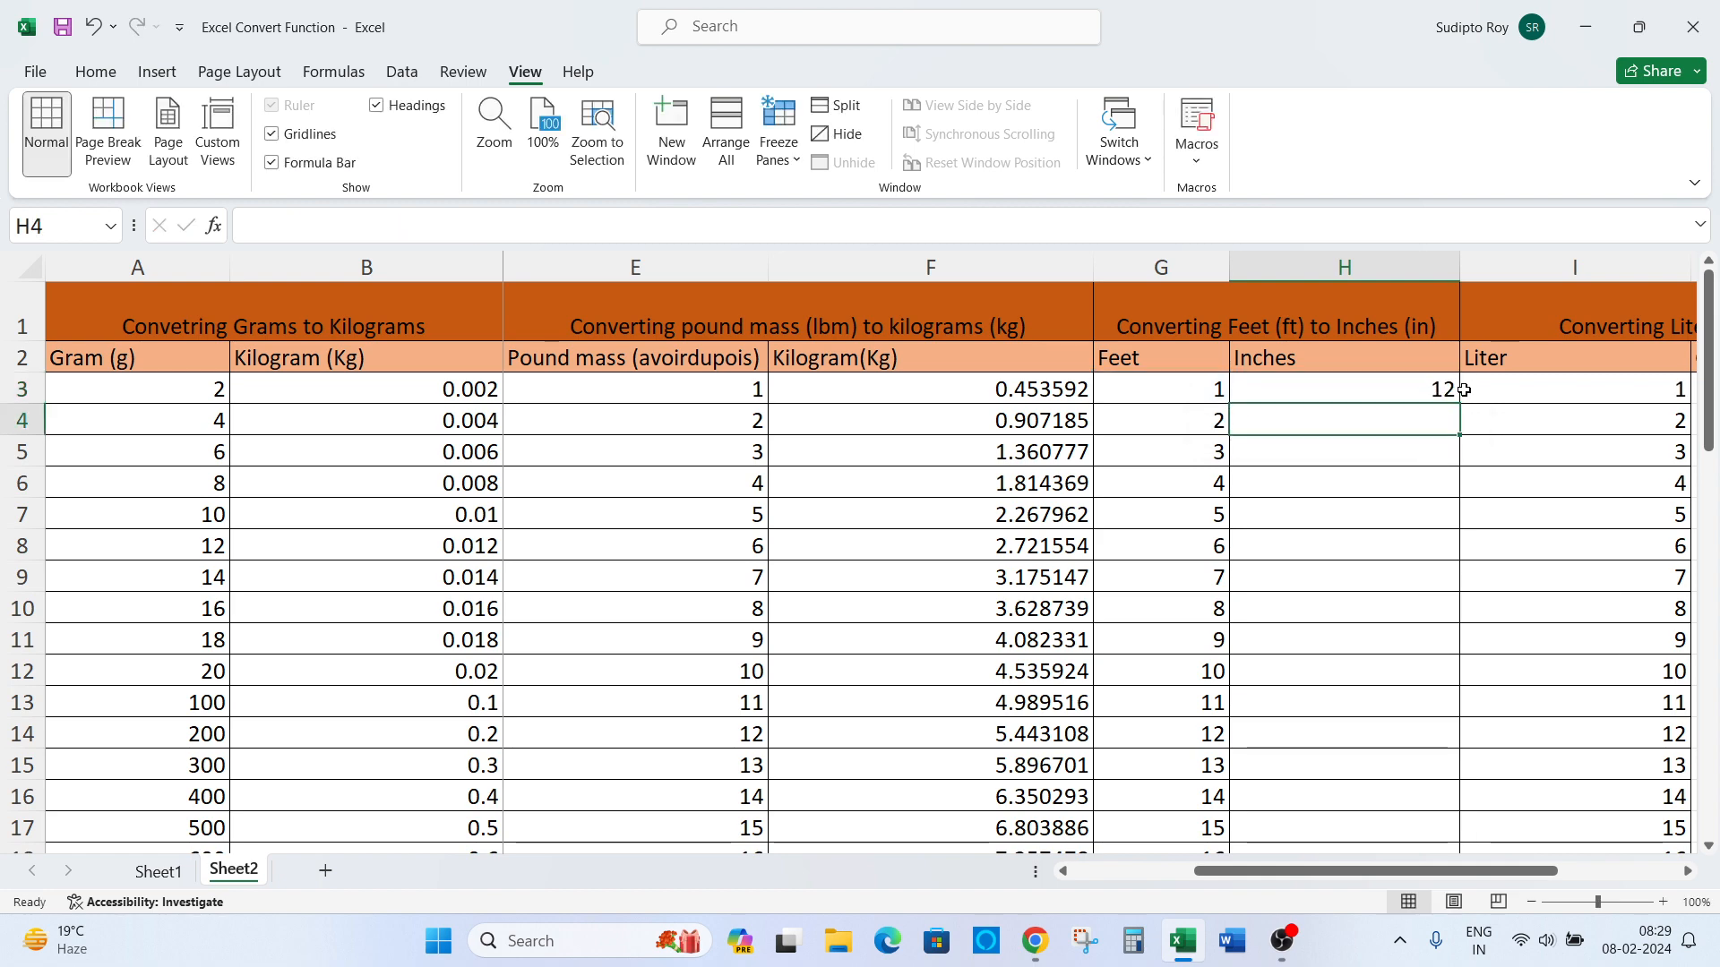
# - Copy the H3 conversion formula down the Inches column through H27
pyautogui.press('Up')
pyautogui.hotkey('ctrl', 'c')
pyautogui.press('Left')
pyautogui.hotkey('ctrl', 'Down')
pyautogui.press('Right')
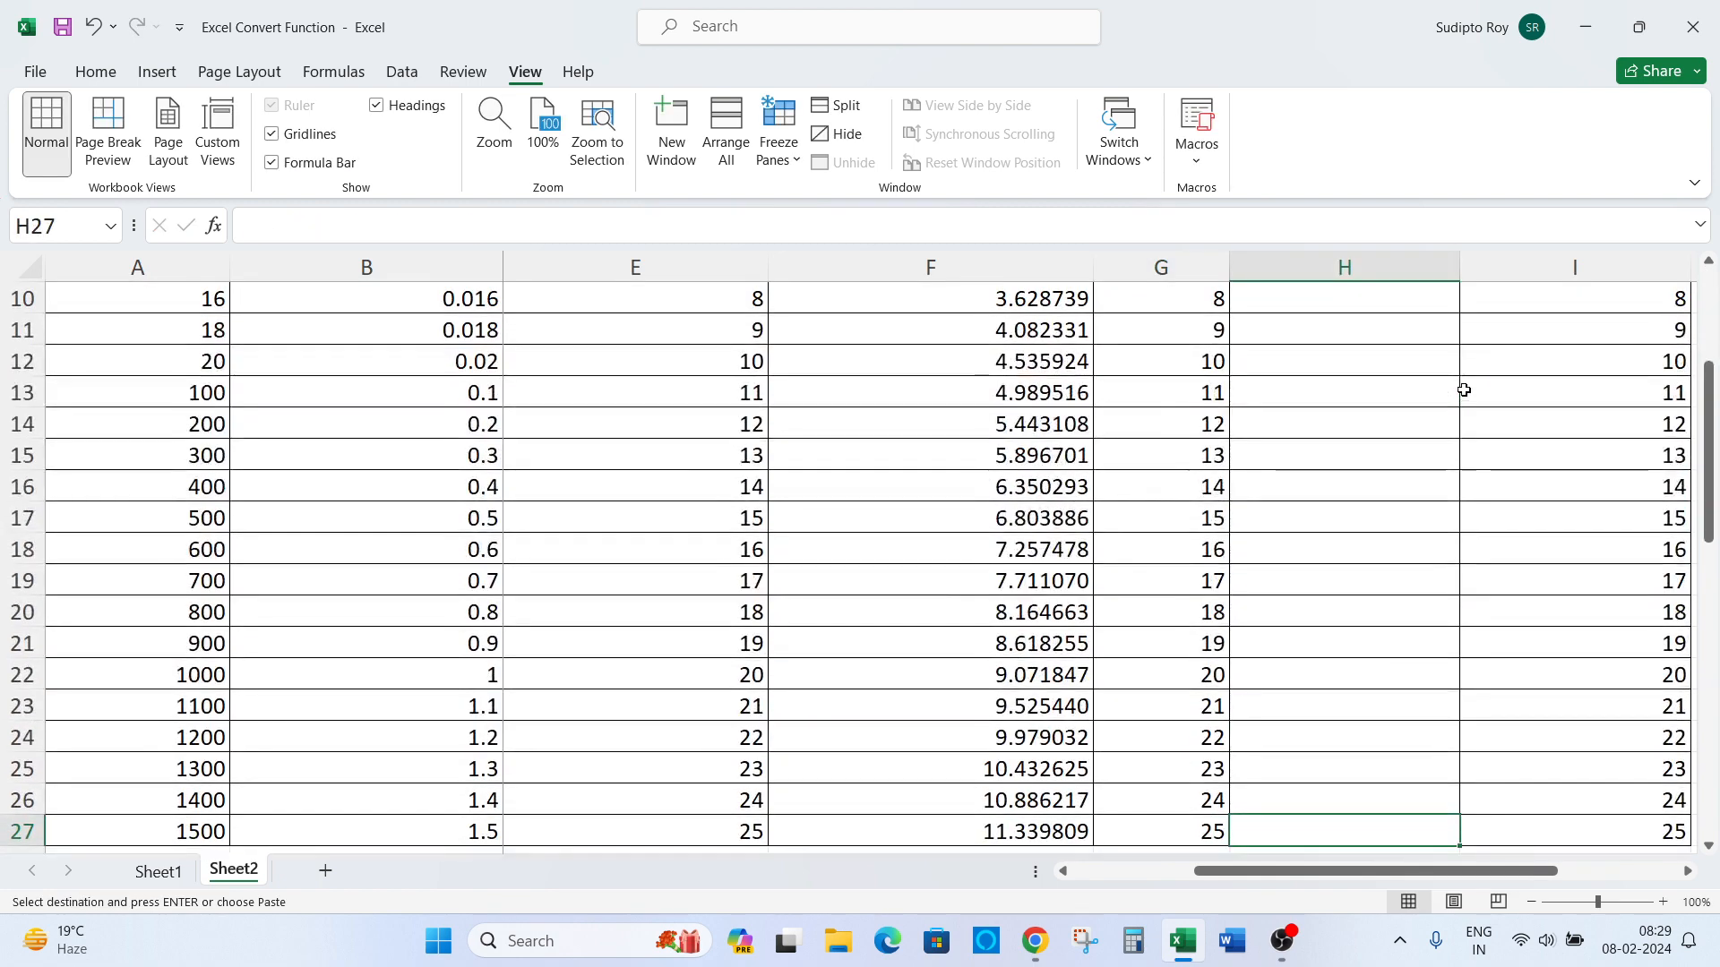
pyautogui.hotkey('ctrl', 'shift', 'Up')
pyautogui.hotkey('ctrl', 'v')
pyautogui.press('Down')
pyautogui.press('Down')
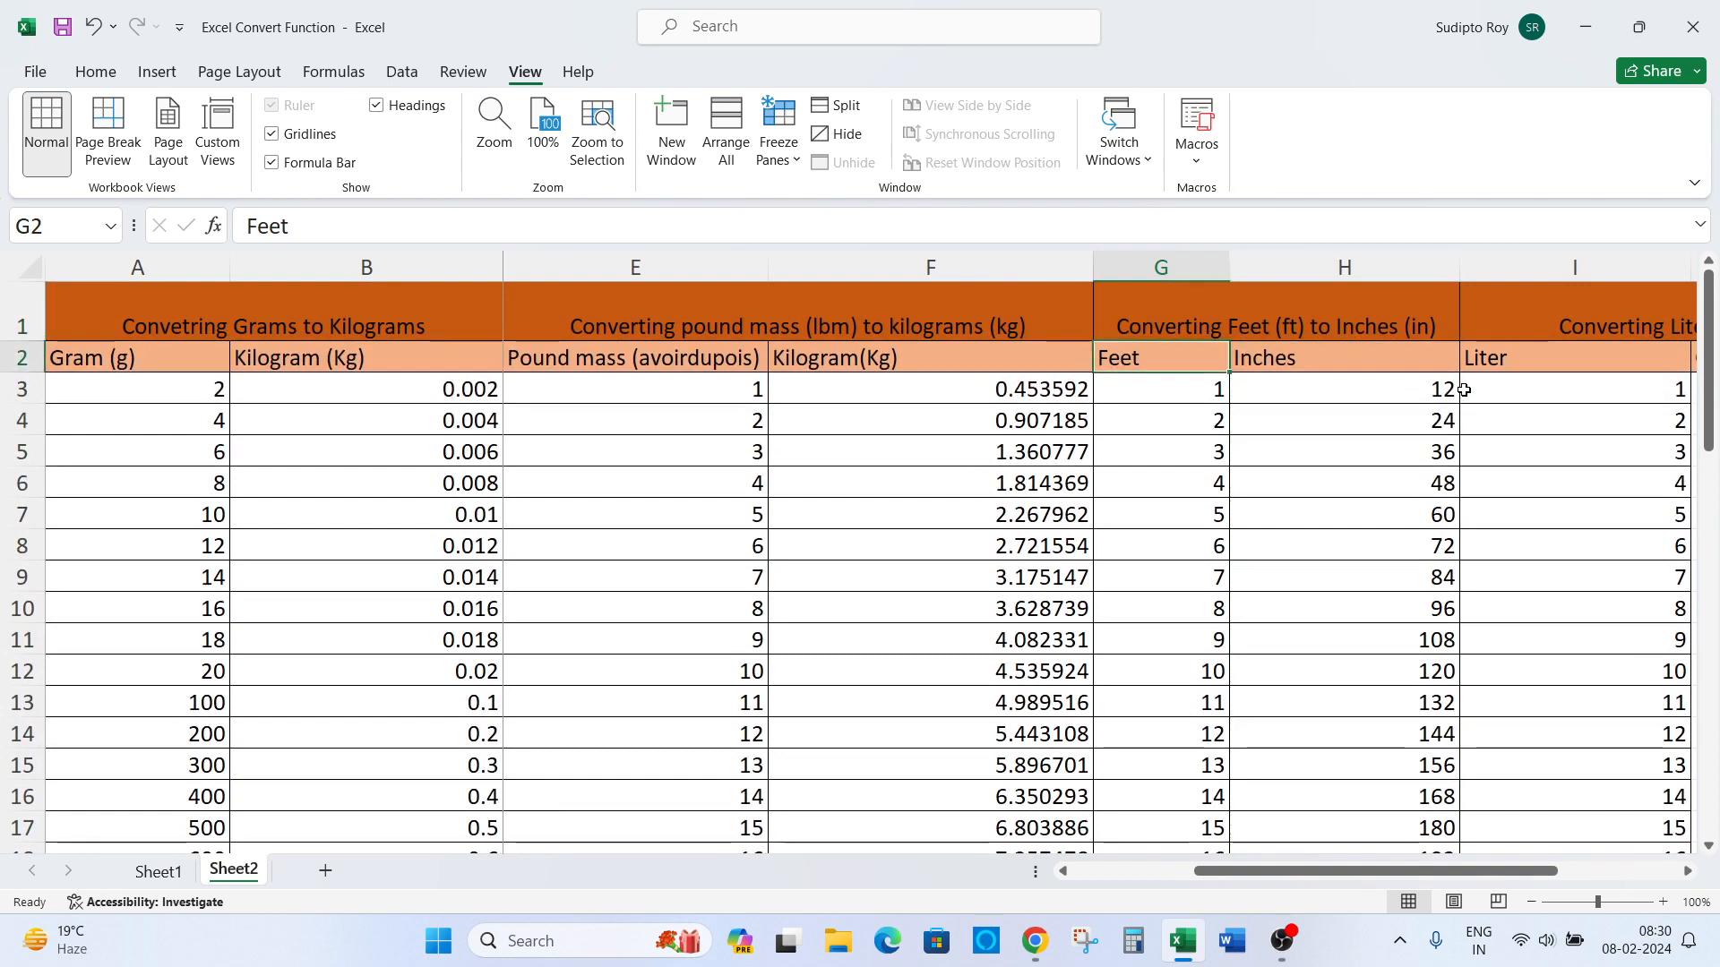
# - Check the converted values and formulas in the Inches column against the Feet column, from row 3 to row 27
pyautogui.press('Right')
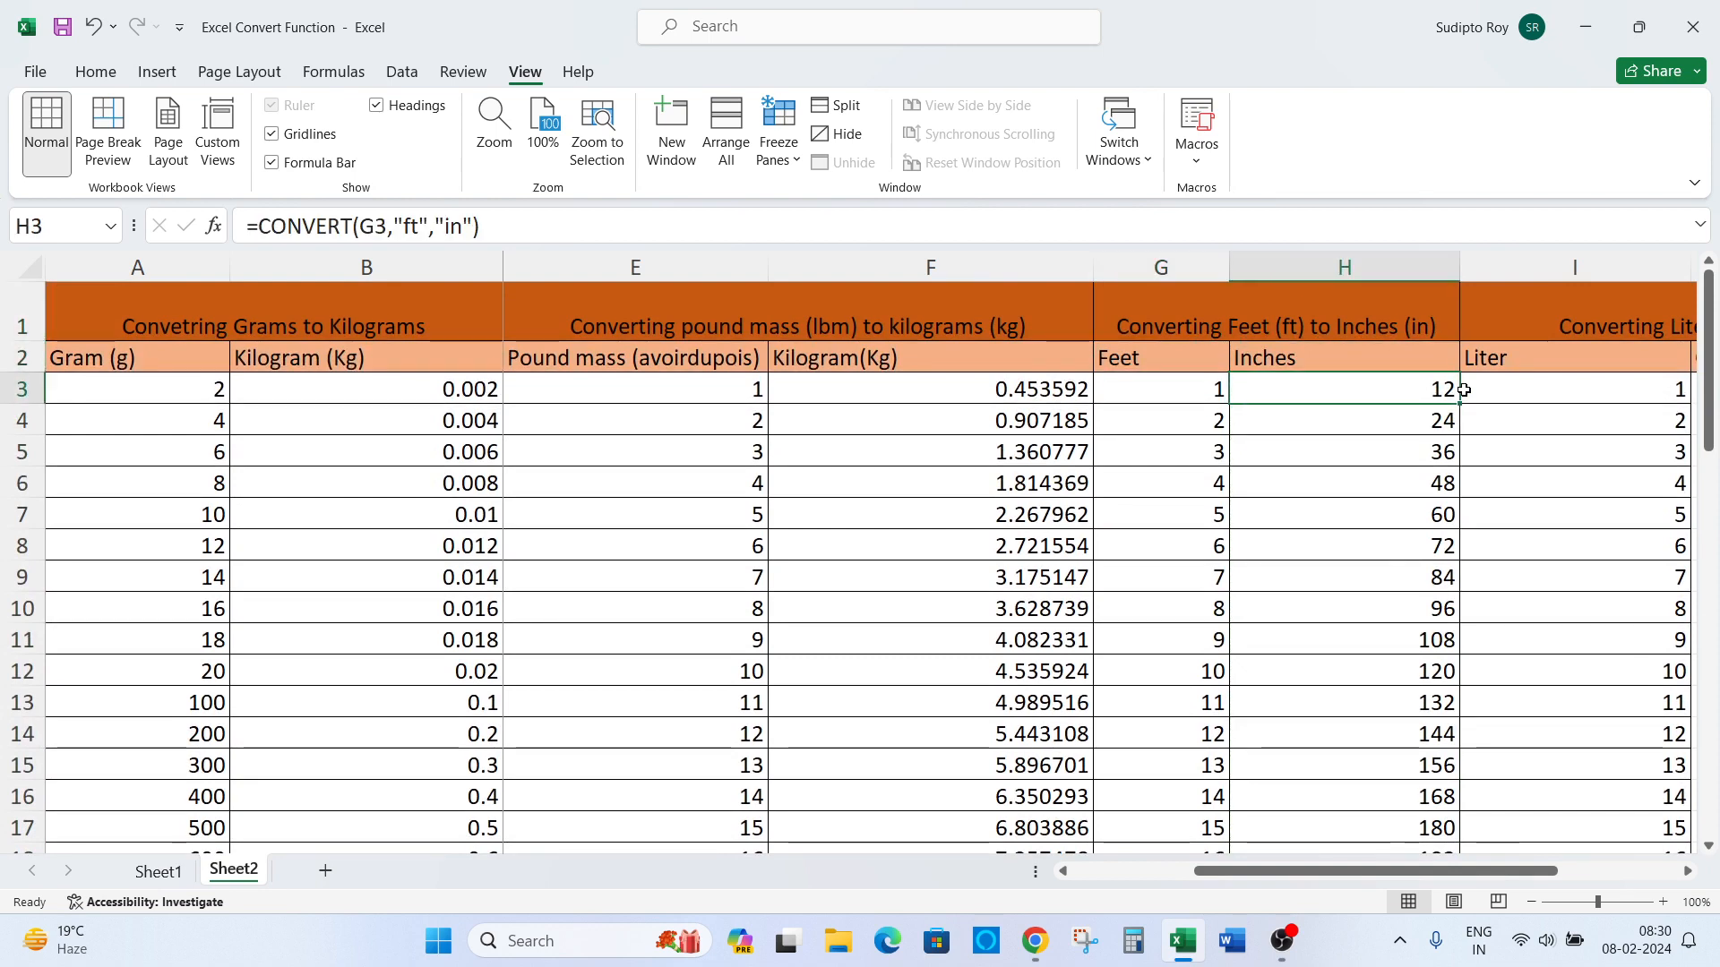
pyautogui.press('Down')
pyautogui.press('Down')
pyautogui.press('Down')
pyautogui.press('Left')
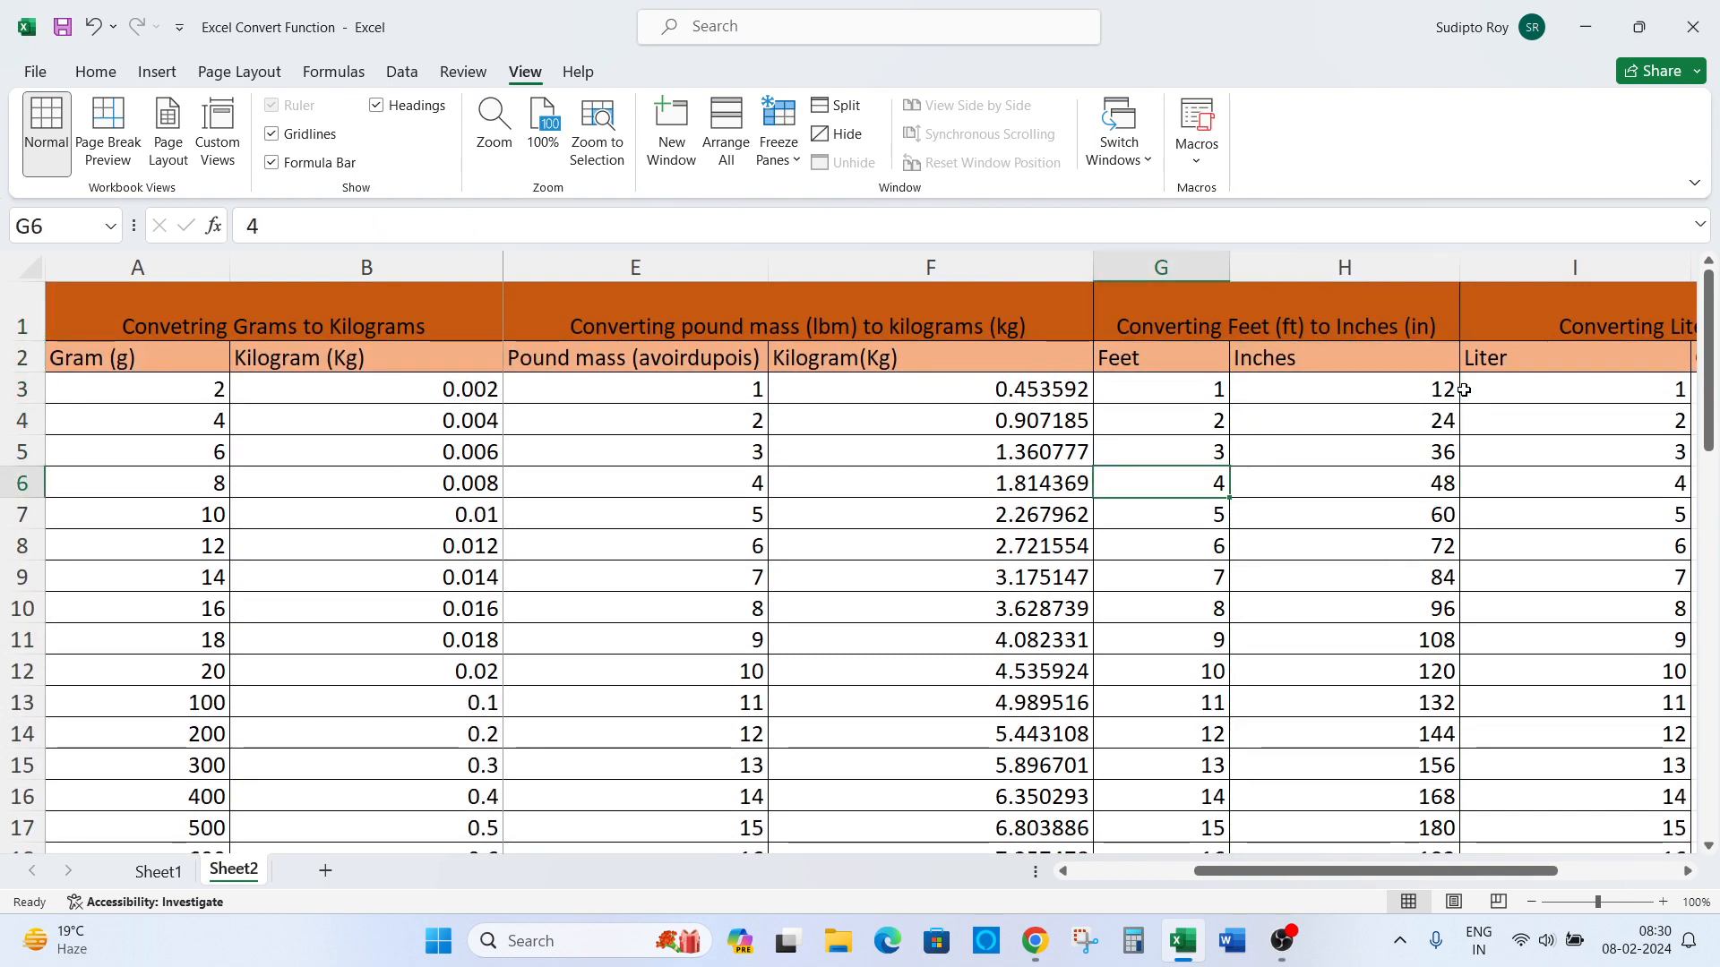
pyautogui.press('Down')
pyautogui.press('Right')
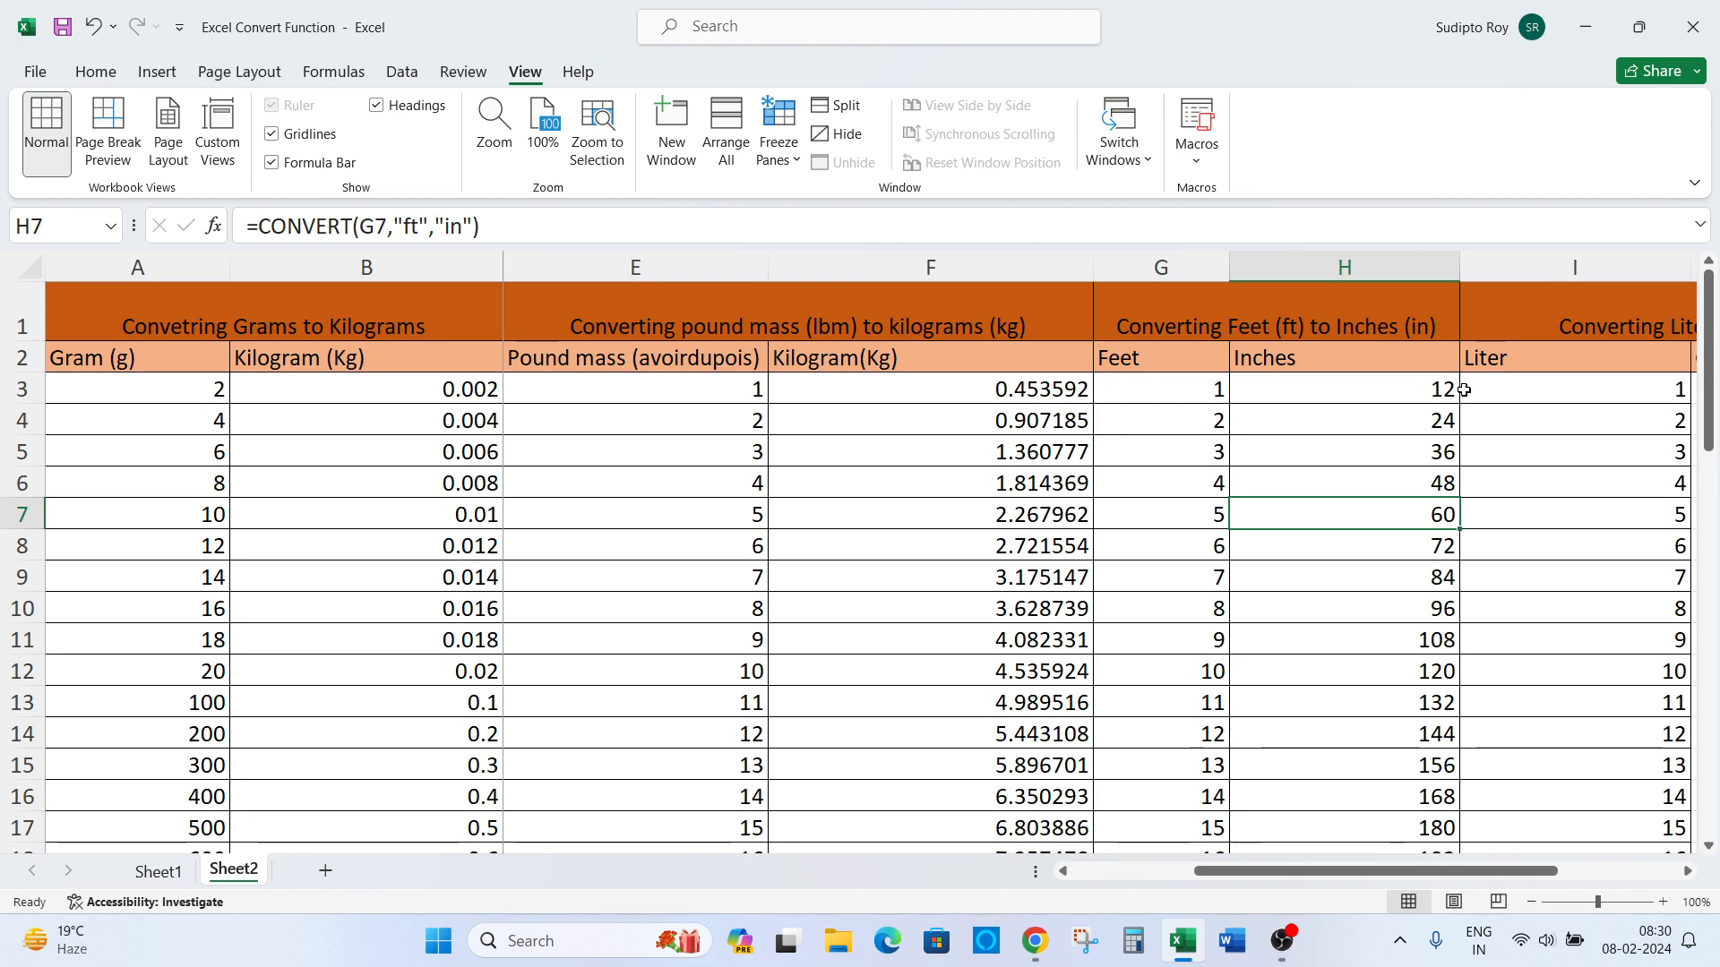
pyautogui.hotkey('ctrl', 'Down')
pyautogui.press('Left')
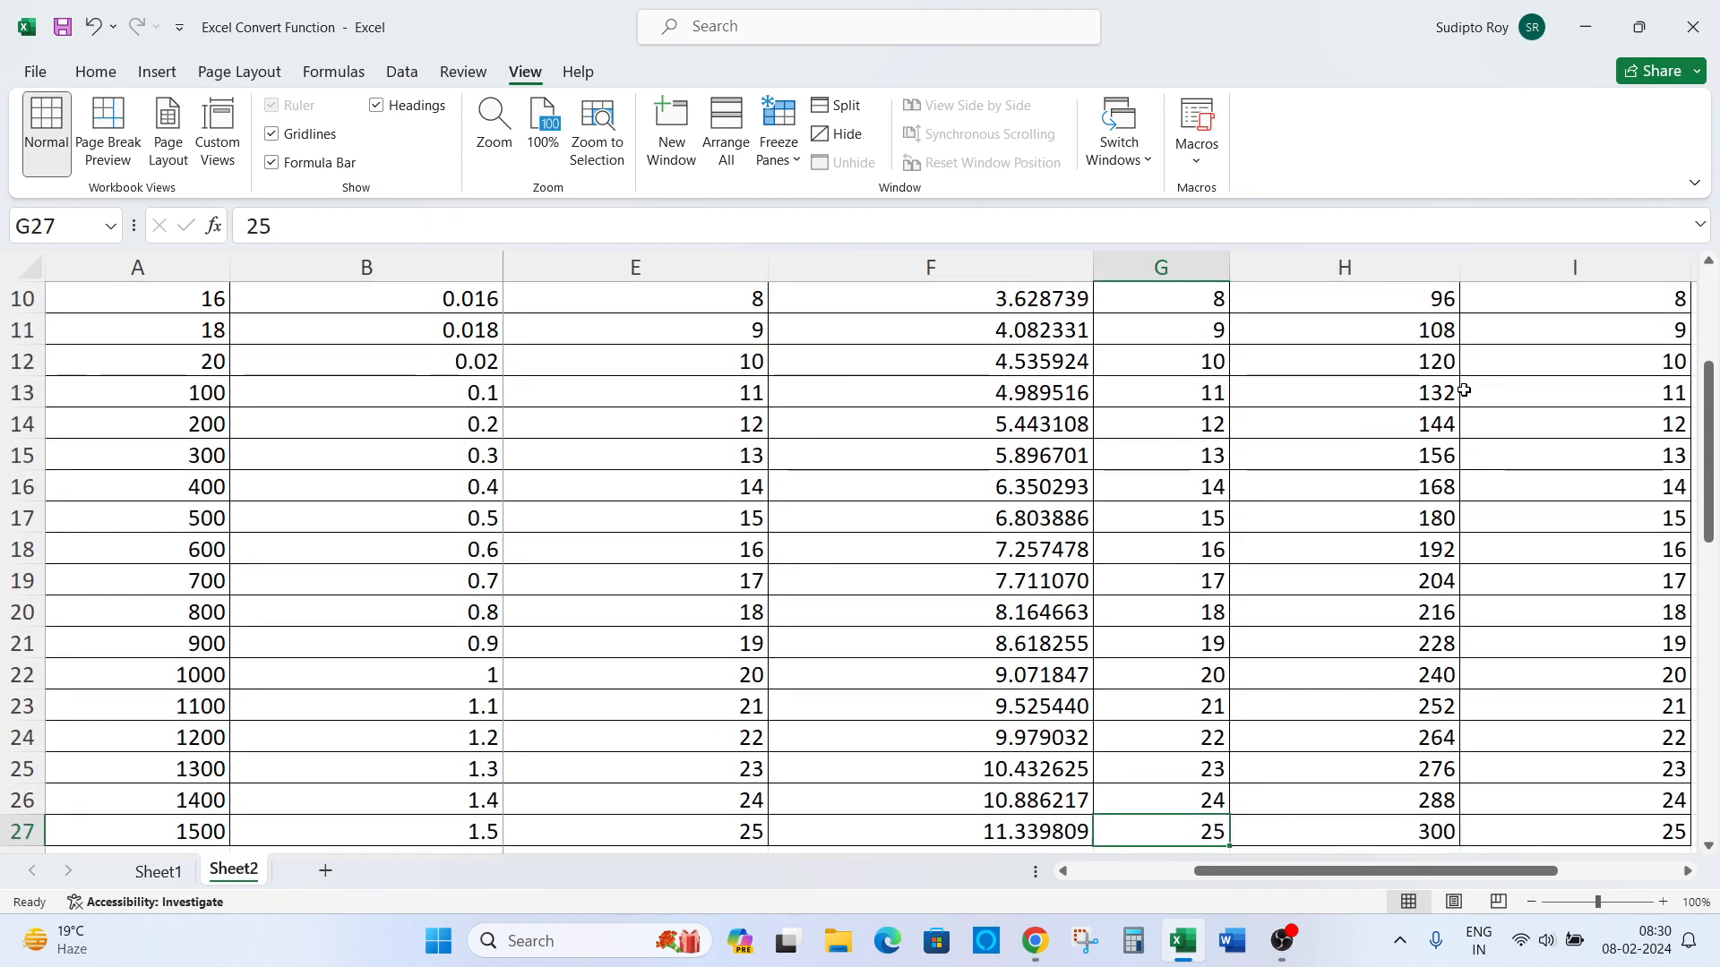
pyautogui.press('Right')
pyautogui.hotkey('ctrl', 'Up')
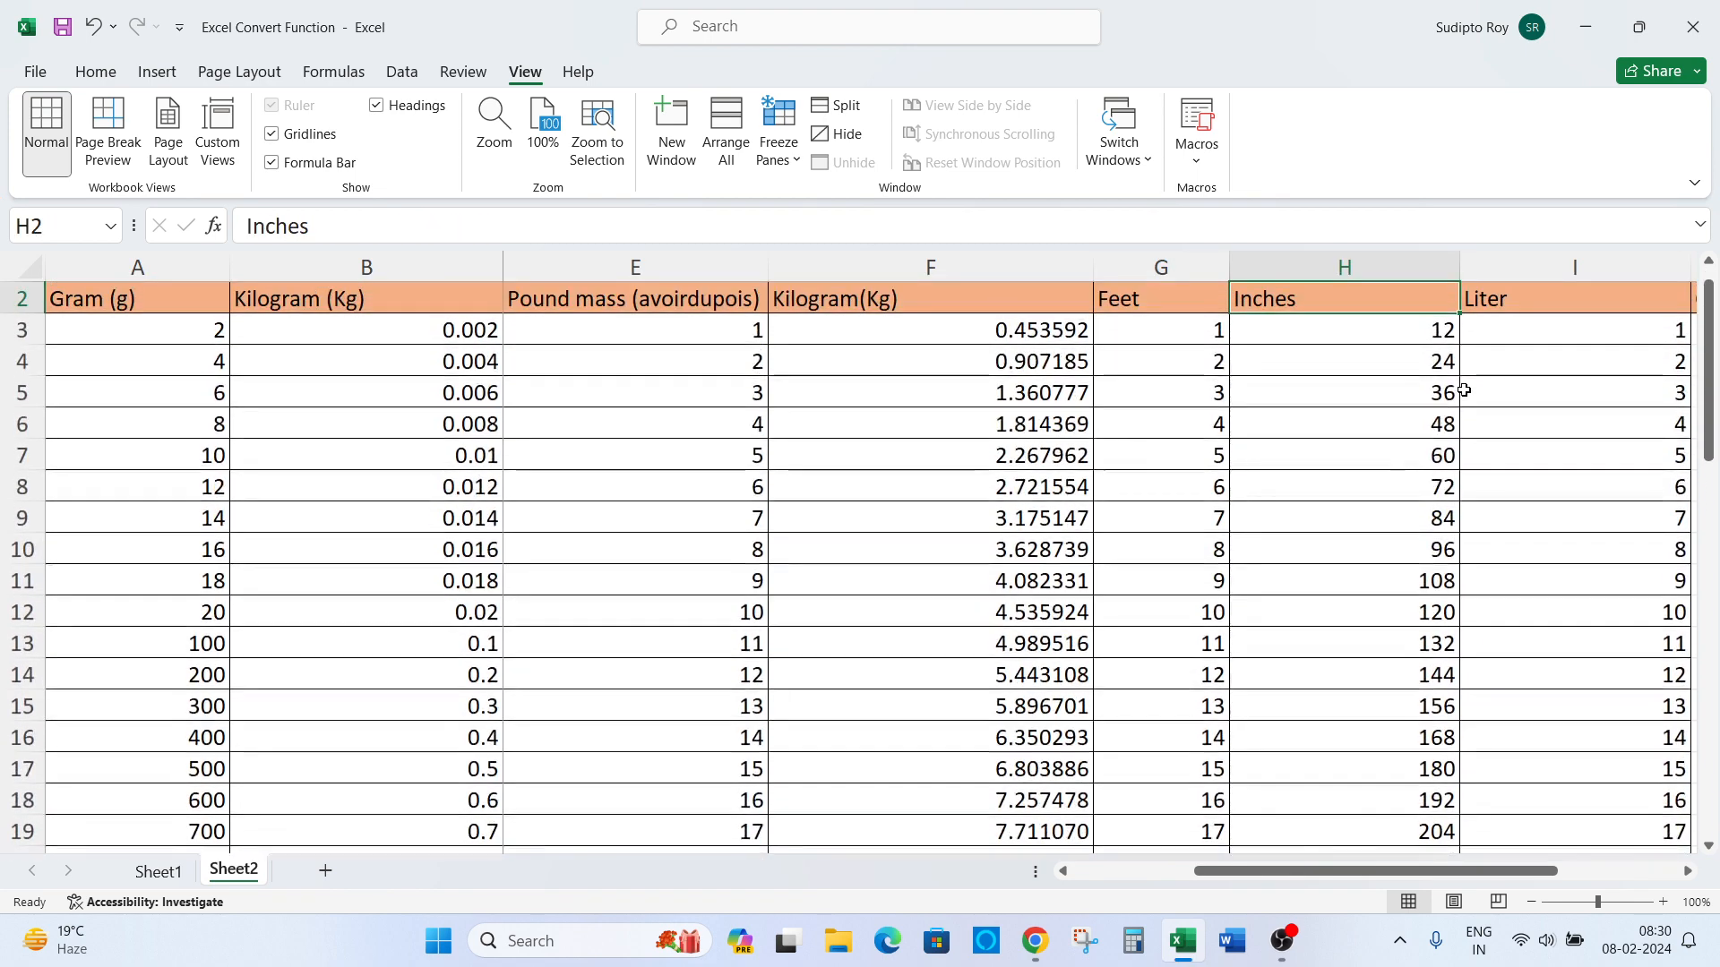
# - Examine the liter to gallon table's title and the row 2 column headings back to the pound mass table
pyautogui.press('Down')
pyautogui.press('Right')
pyautogui.press('Up')
pyautogui.press('Up')
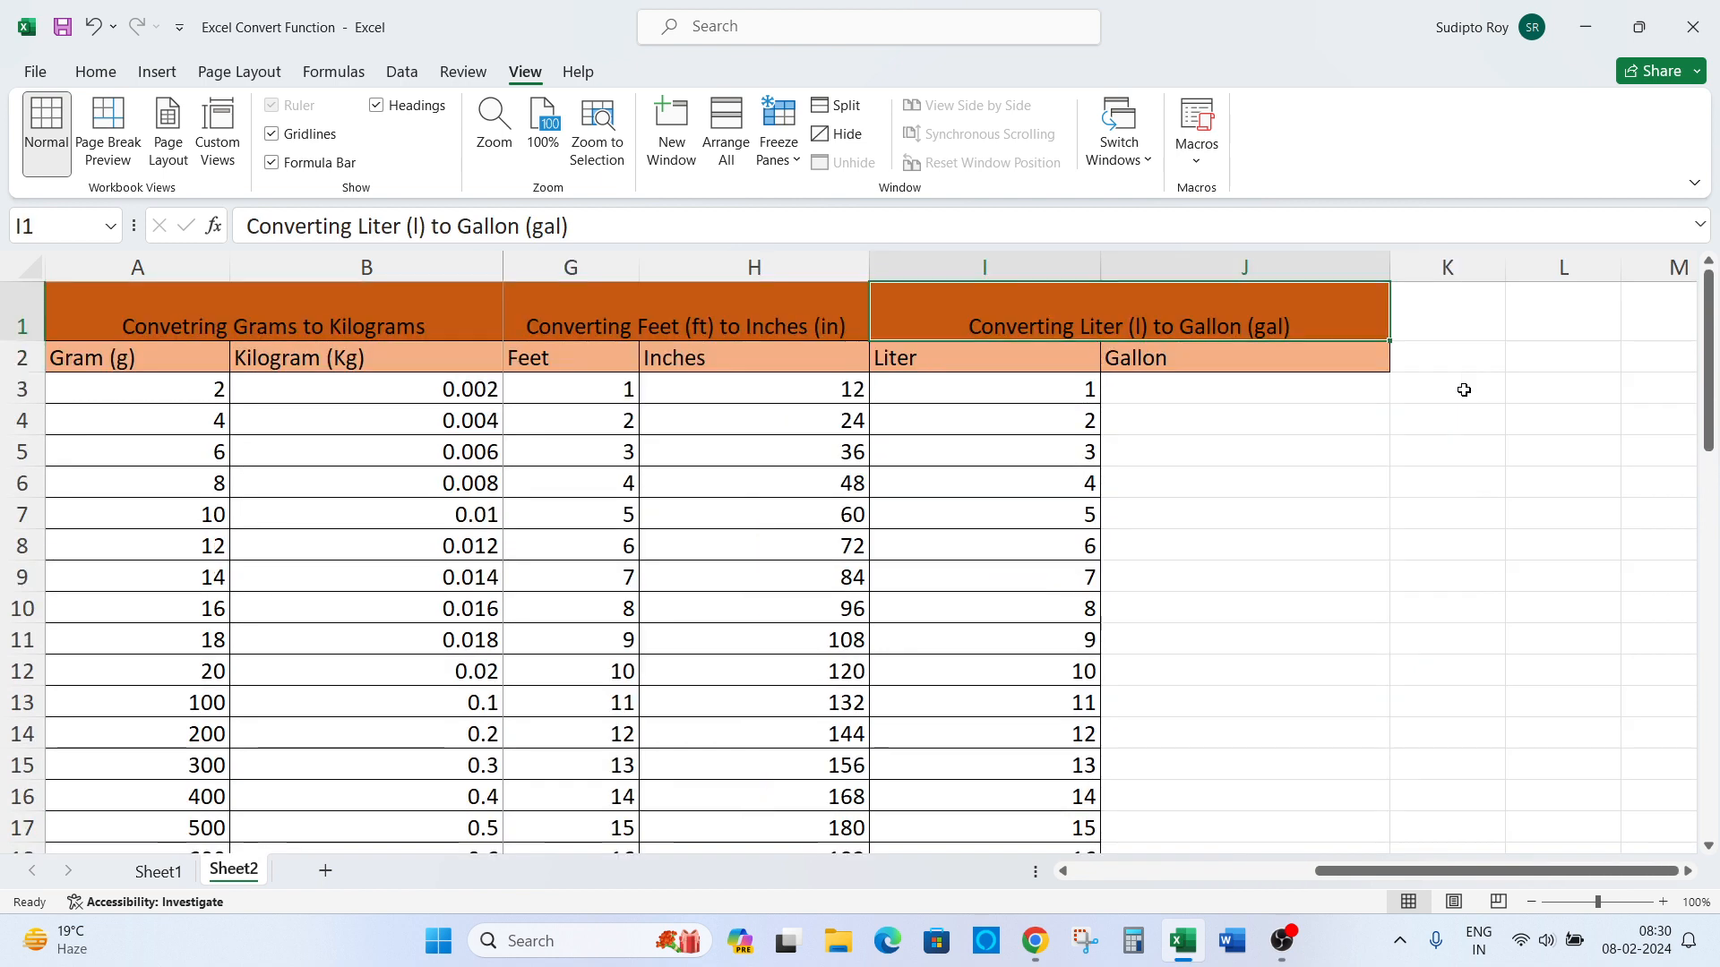
pyautogui.press('Down')
pyautogui.press('Left')
pyautogui.press('Left')
pyautogui.press('Left')
pyautogui.press('Left')
pyautogui.press('Left')
pyautogui.press('Left')
pyautogui.press('Left')
pyautogui.press('Left')
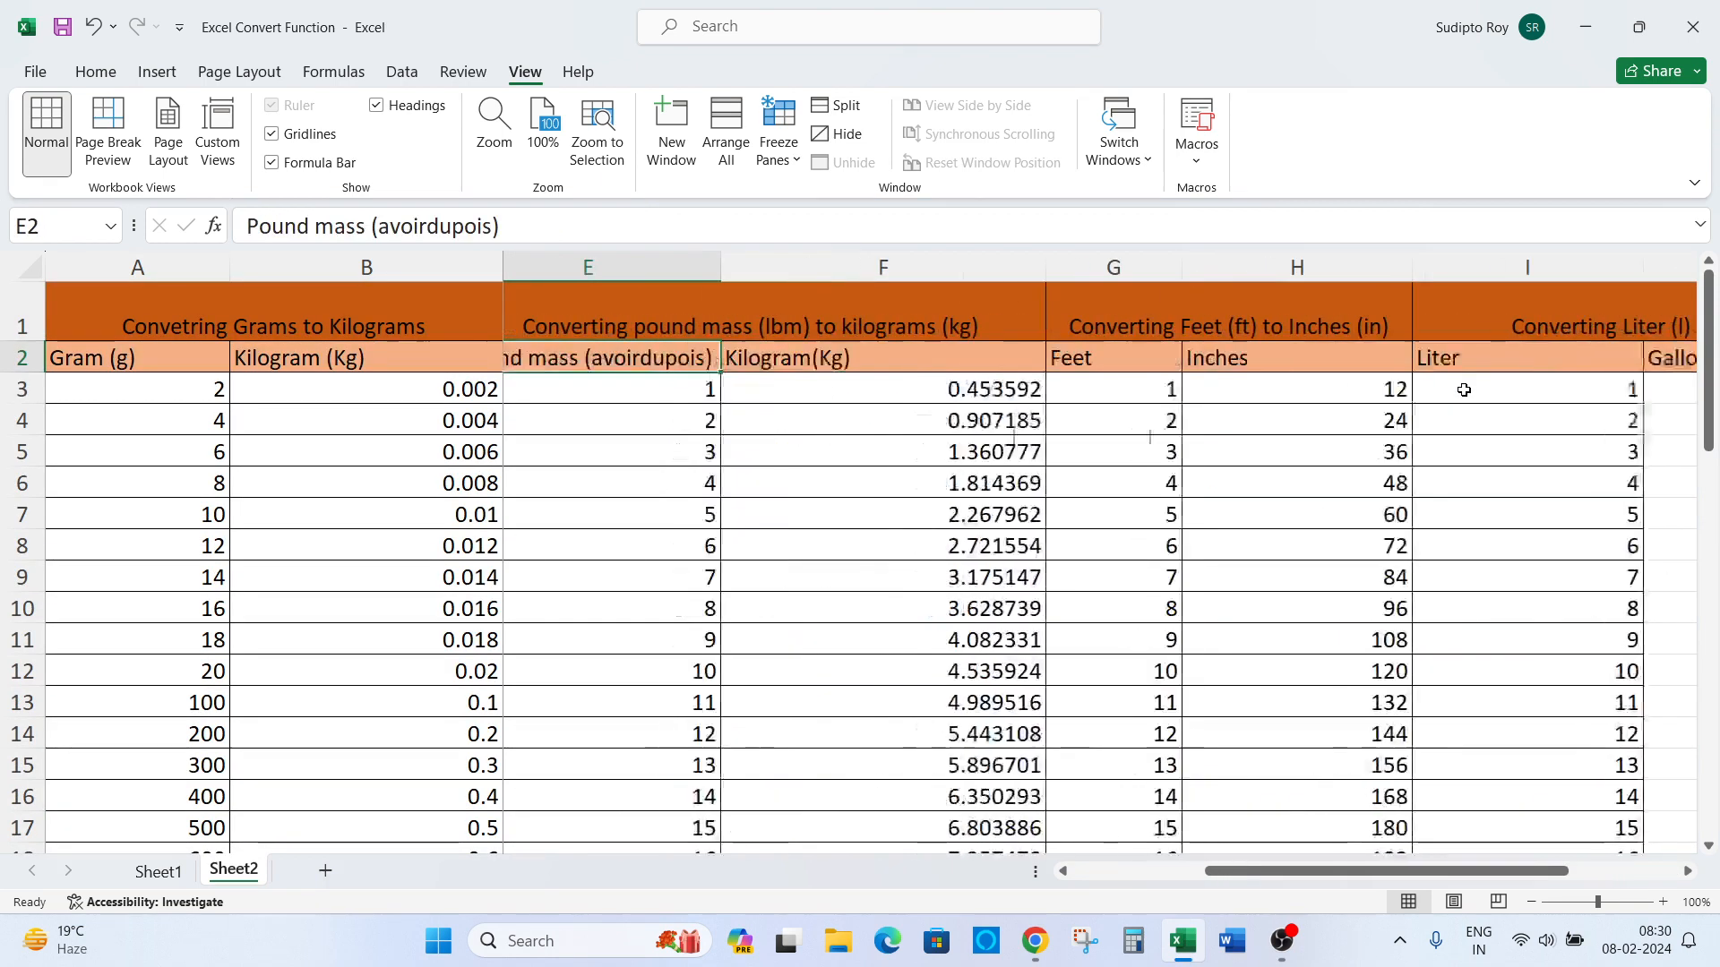
pyautogui.press('Right')
pyautogui.press('Right')
pyautogui.press('Right')
pyautogui.press('Right')
pyautogui.press('Right')
pyautogui.press('Right')
pyautogui.press('Right')
pyautogui.press('Right')
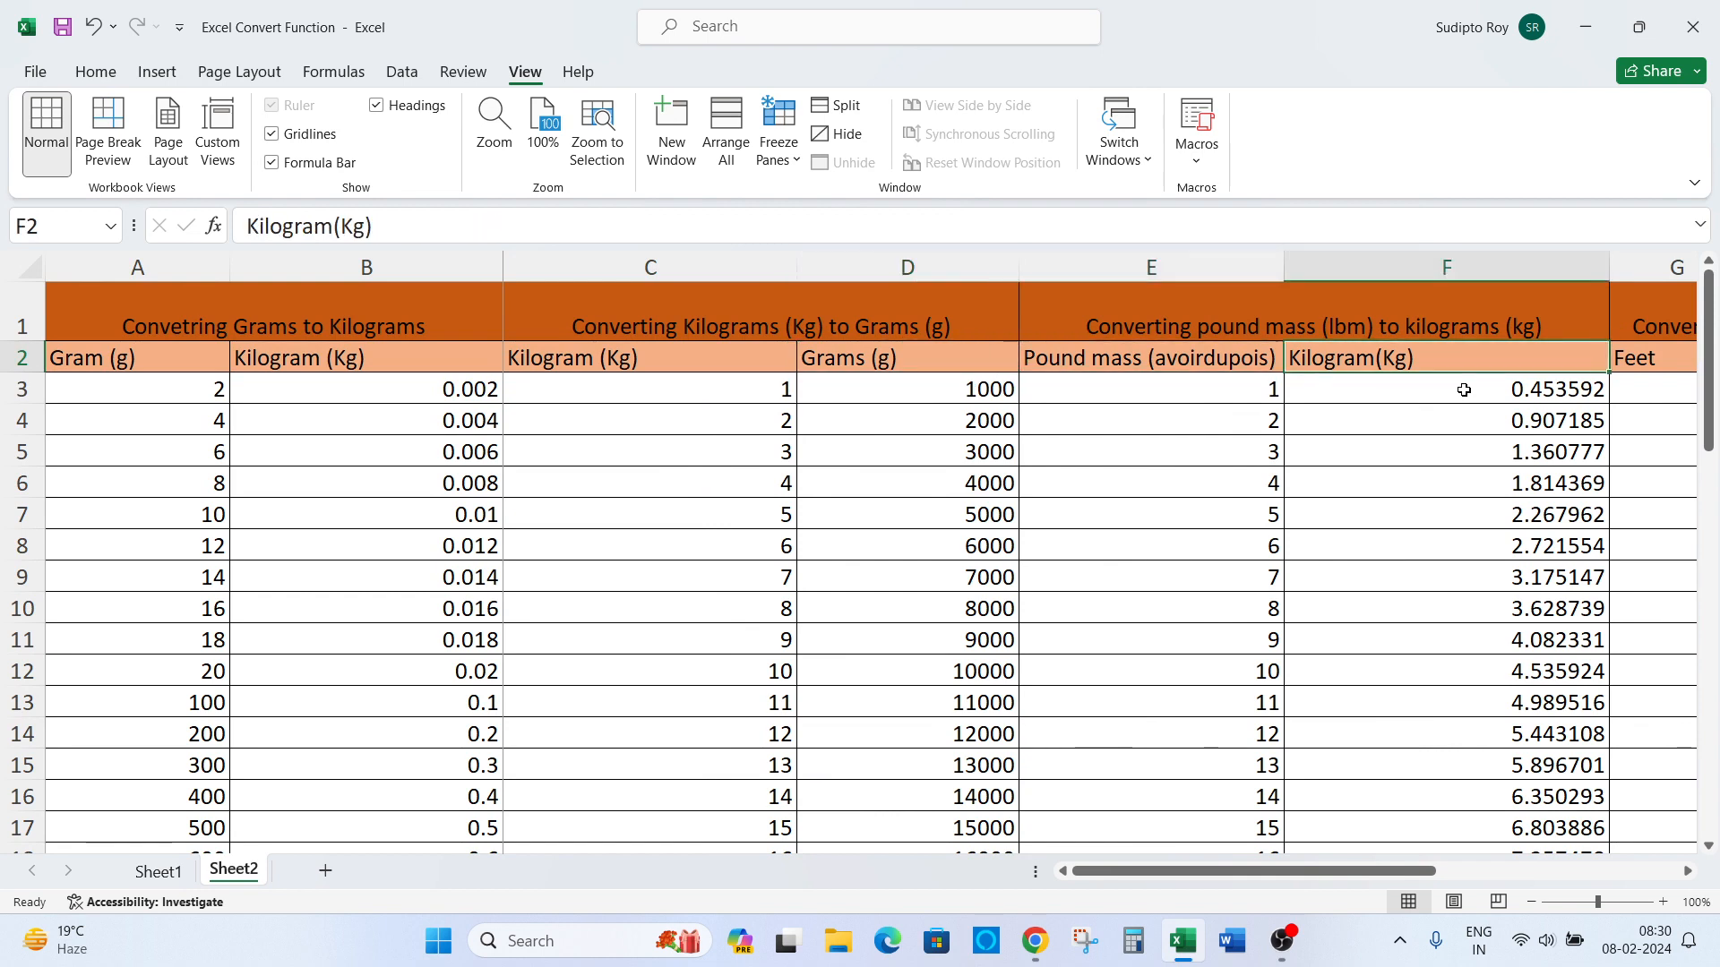
pyautogui.hscroll(4, 1464, 390)
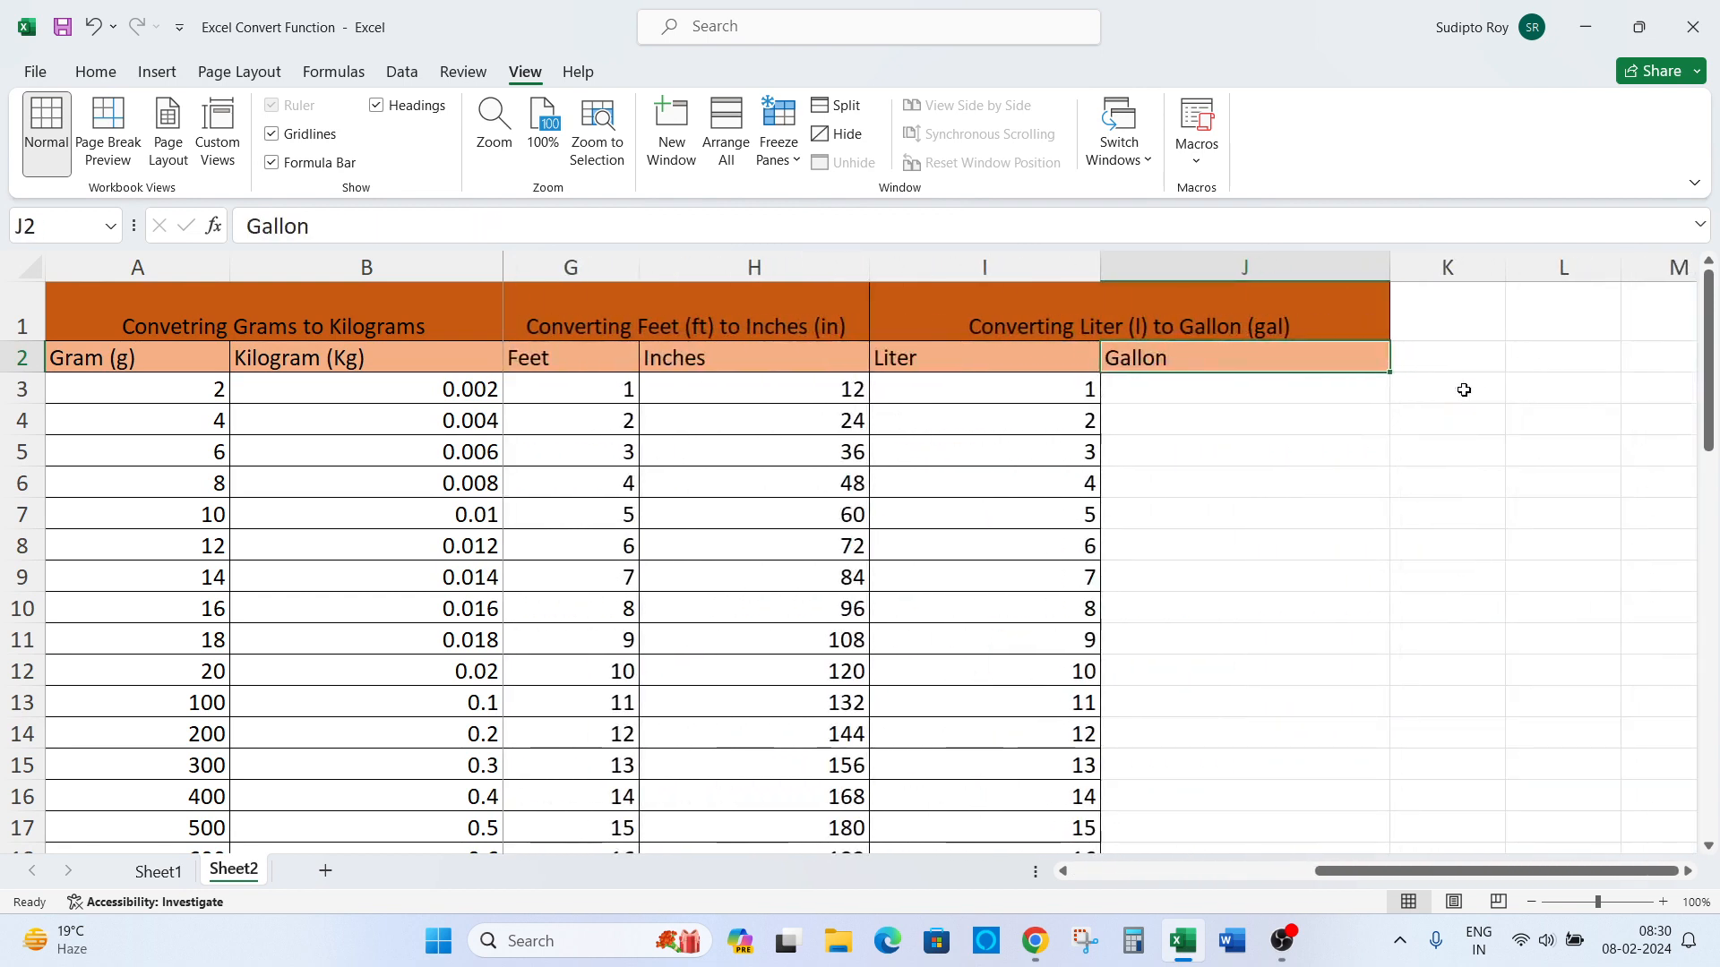
pyautogui.press('Down')
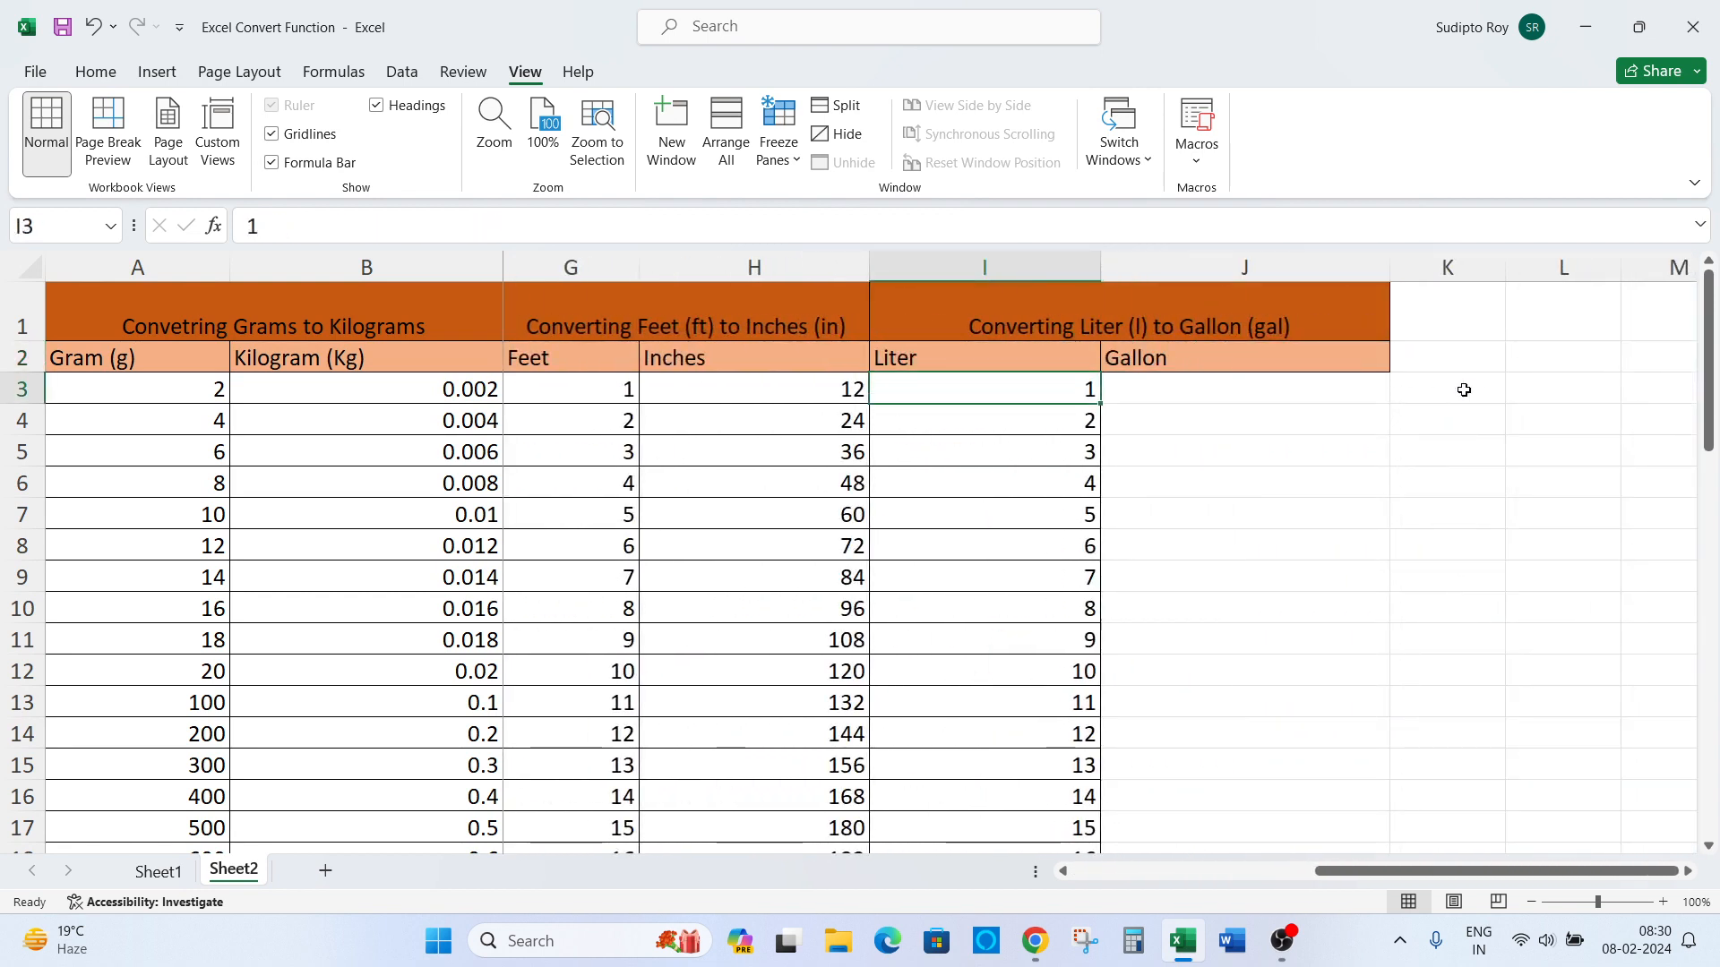
pyautogui.press('Right')
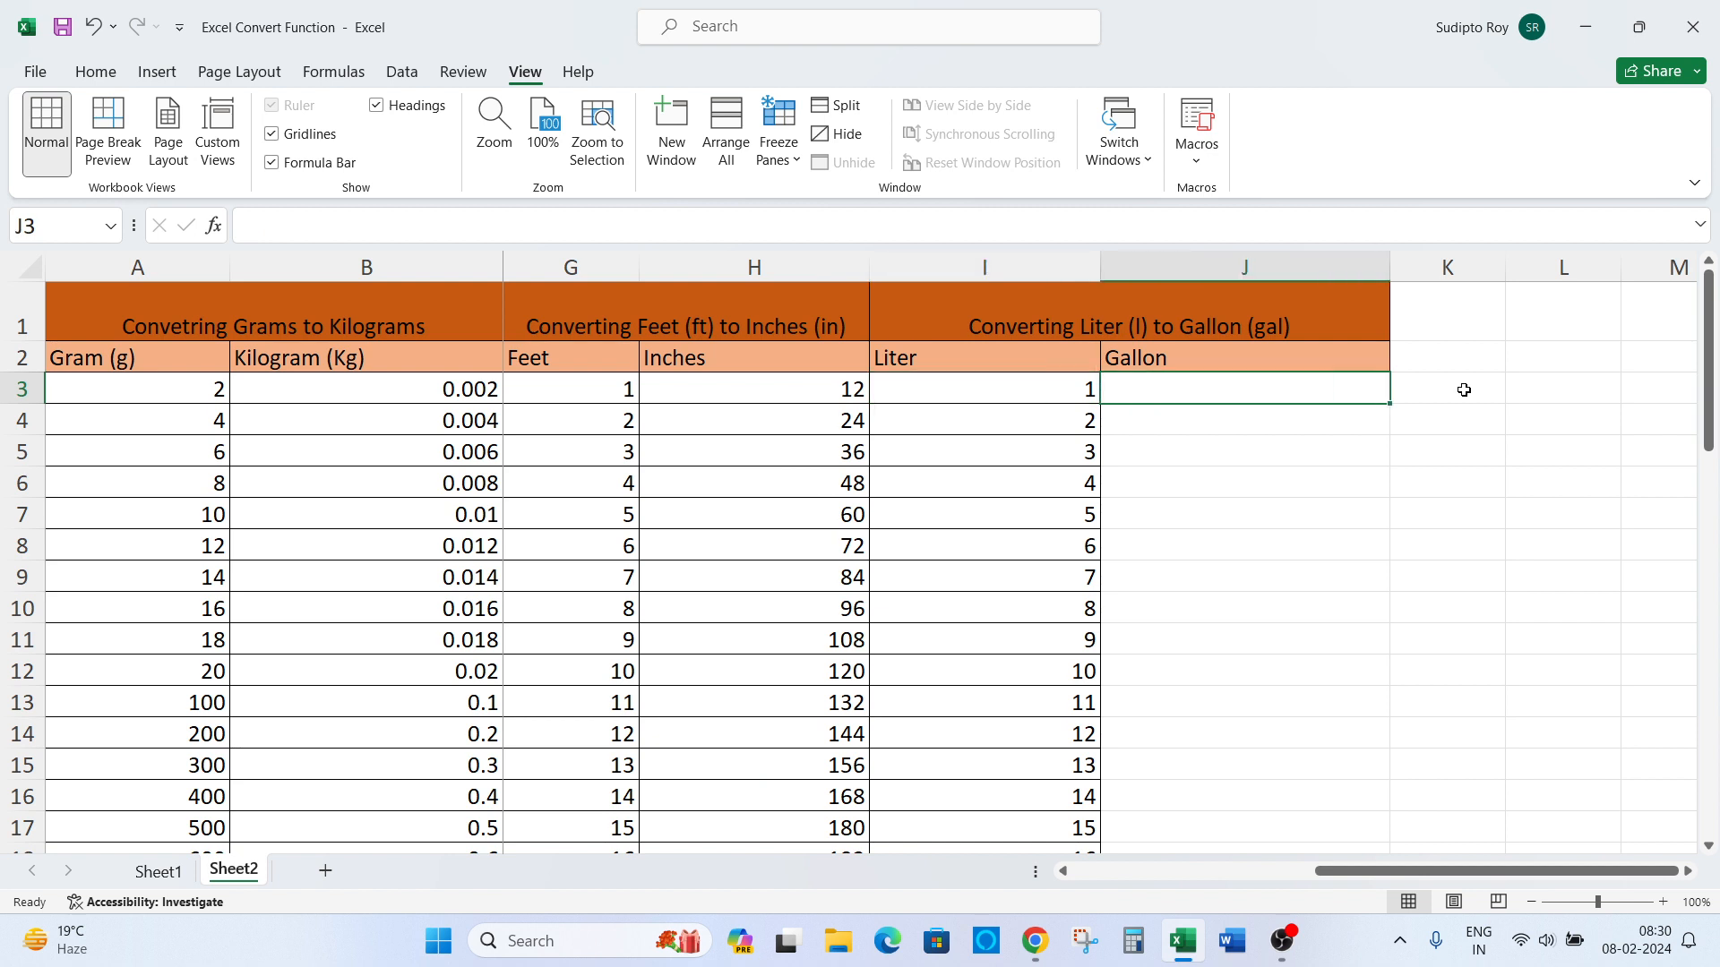
pyautogui.write('=')
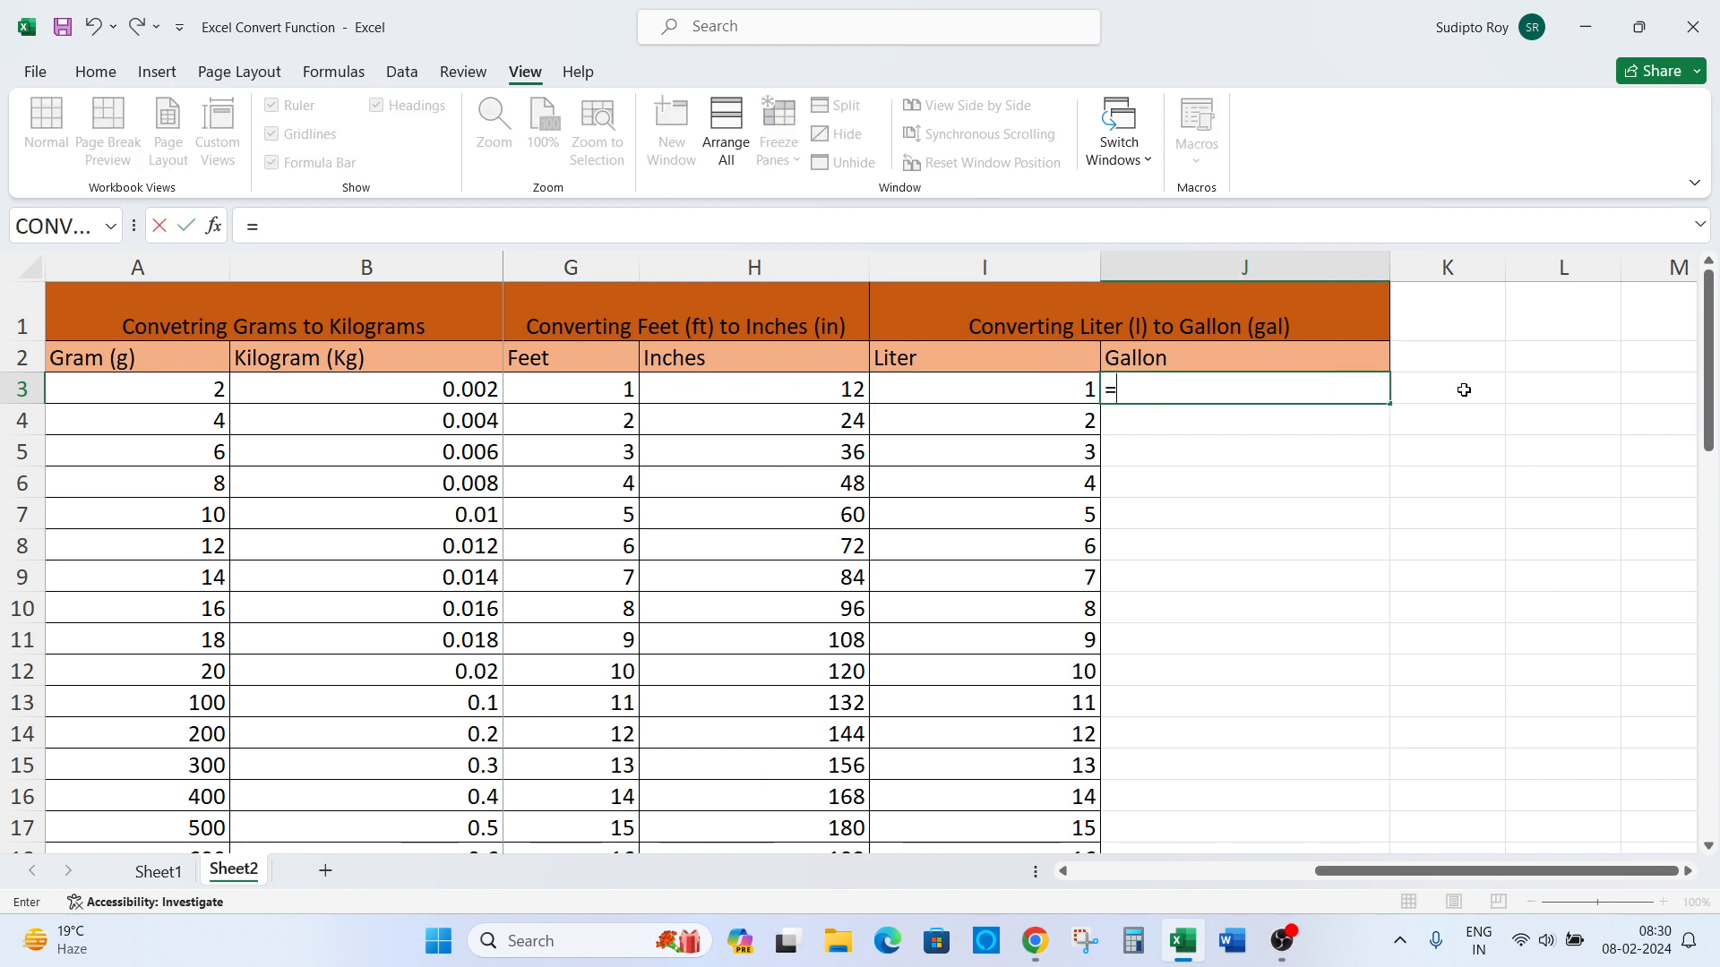
pyautogui.press('Escape')
# - Compare the column headings of the liter to gallon, feet to inches and grams to kilograms tables
pyautogui.click(1293, 330)
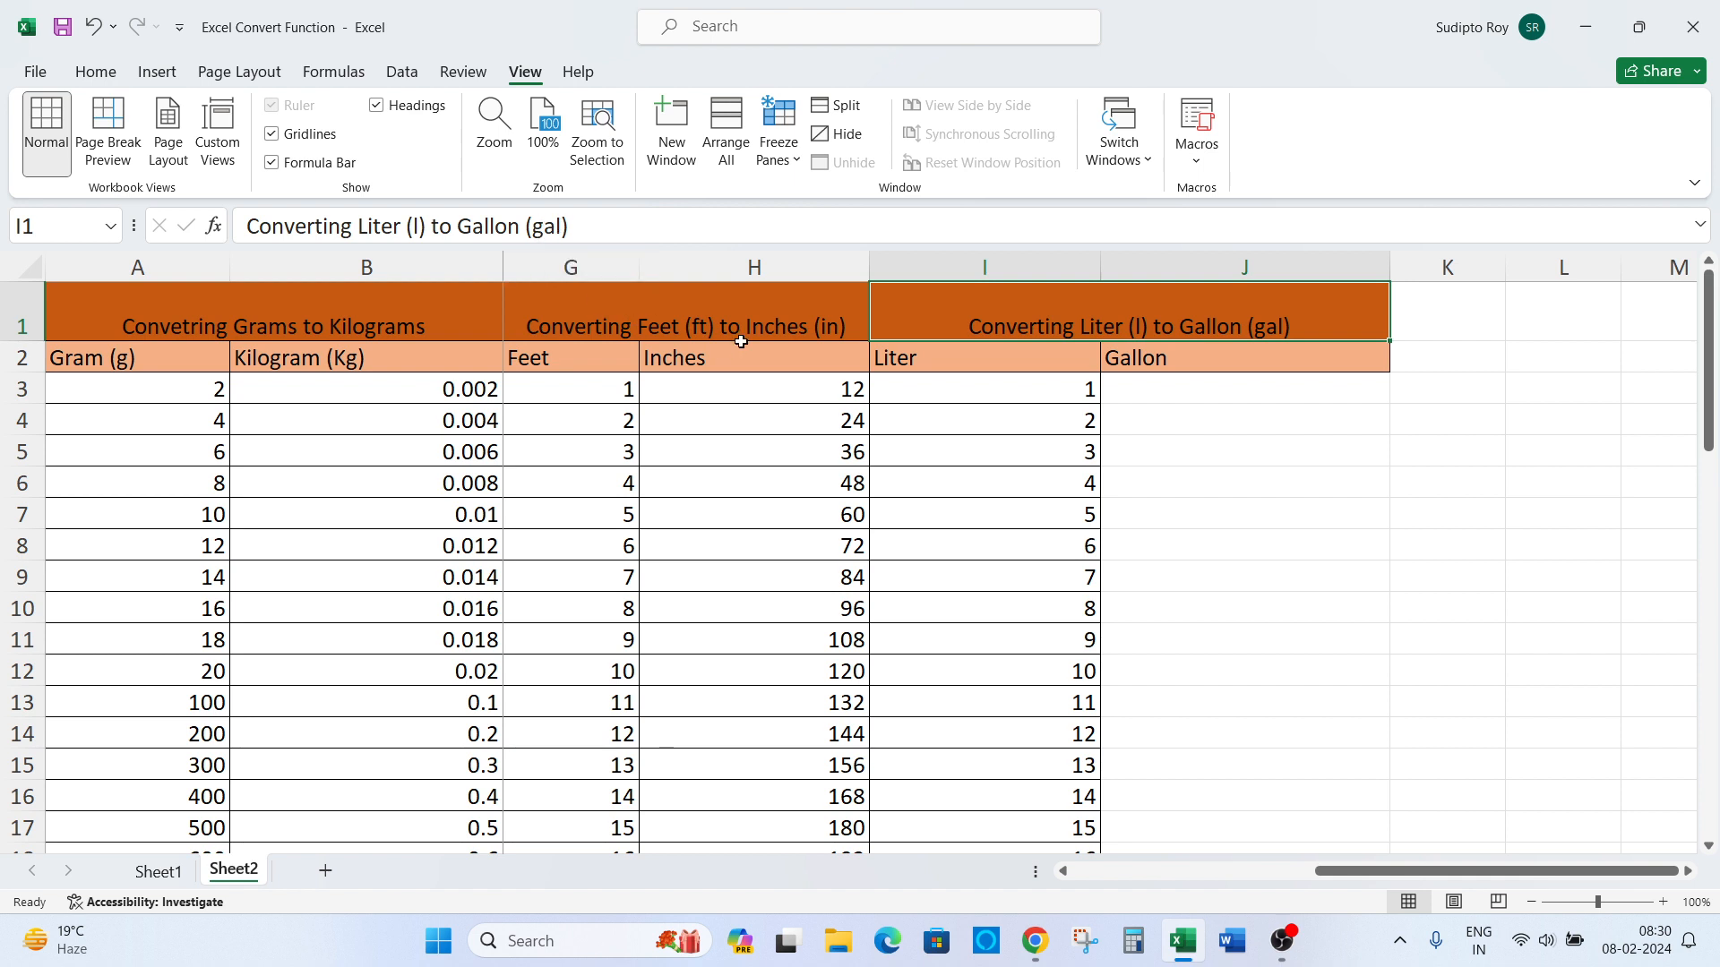
pyautogui.click(705, 357)
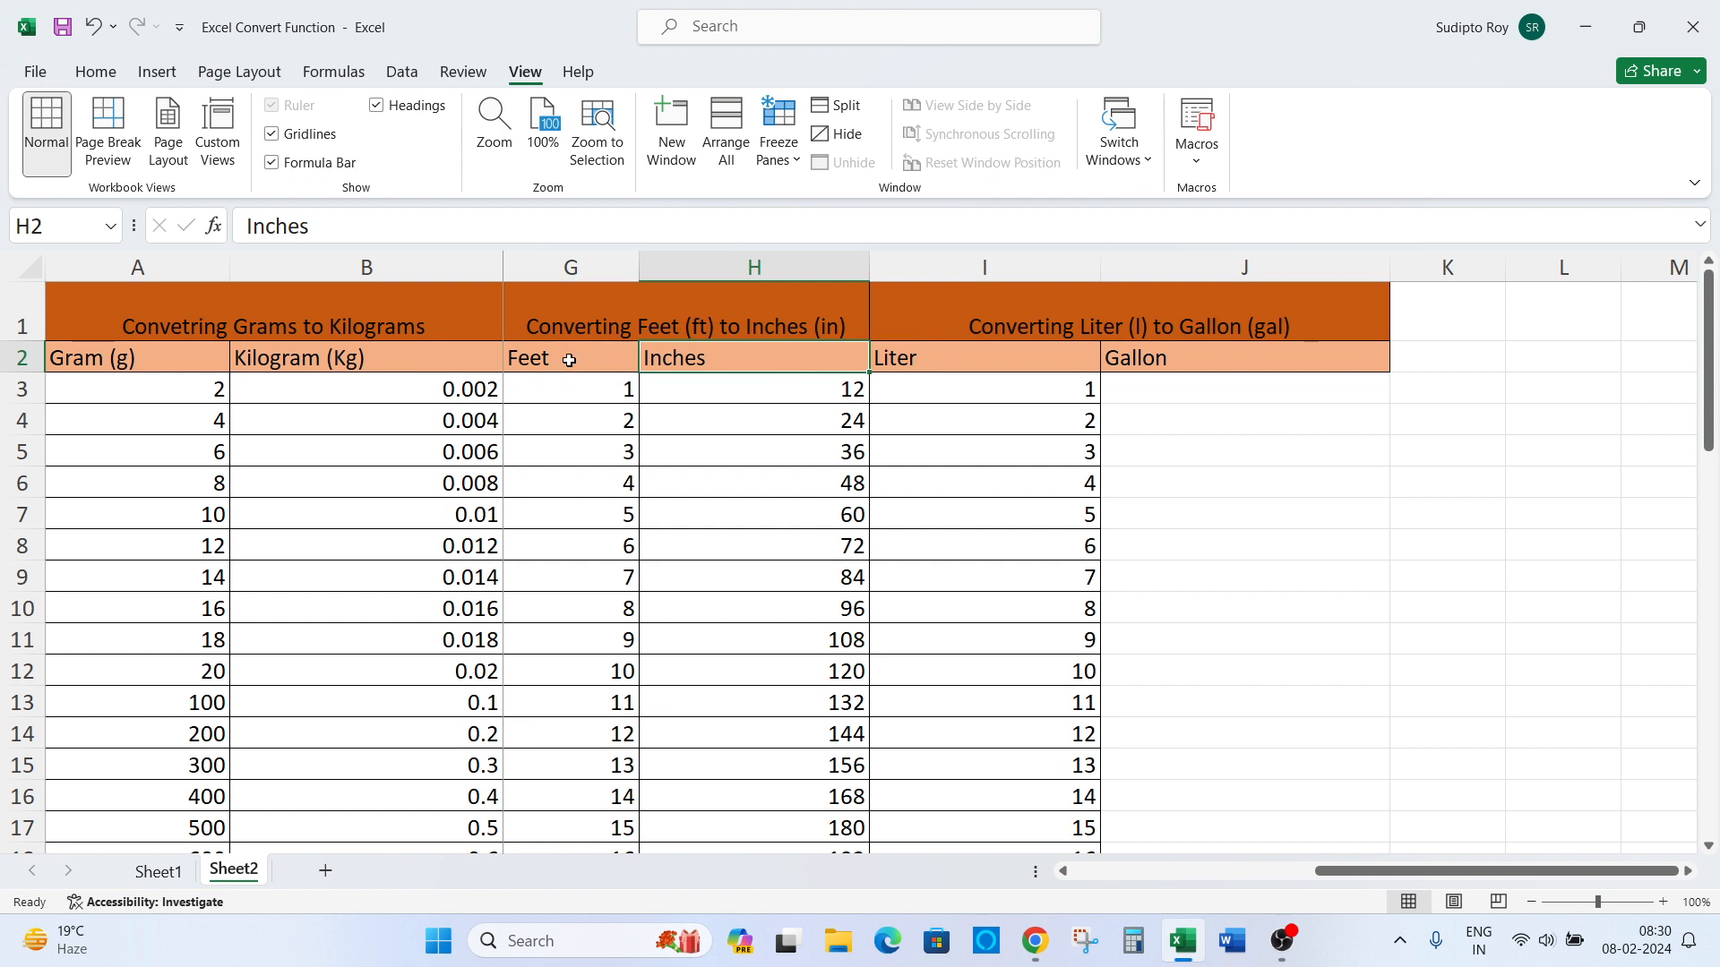
pyautogui.click(1234, 361)
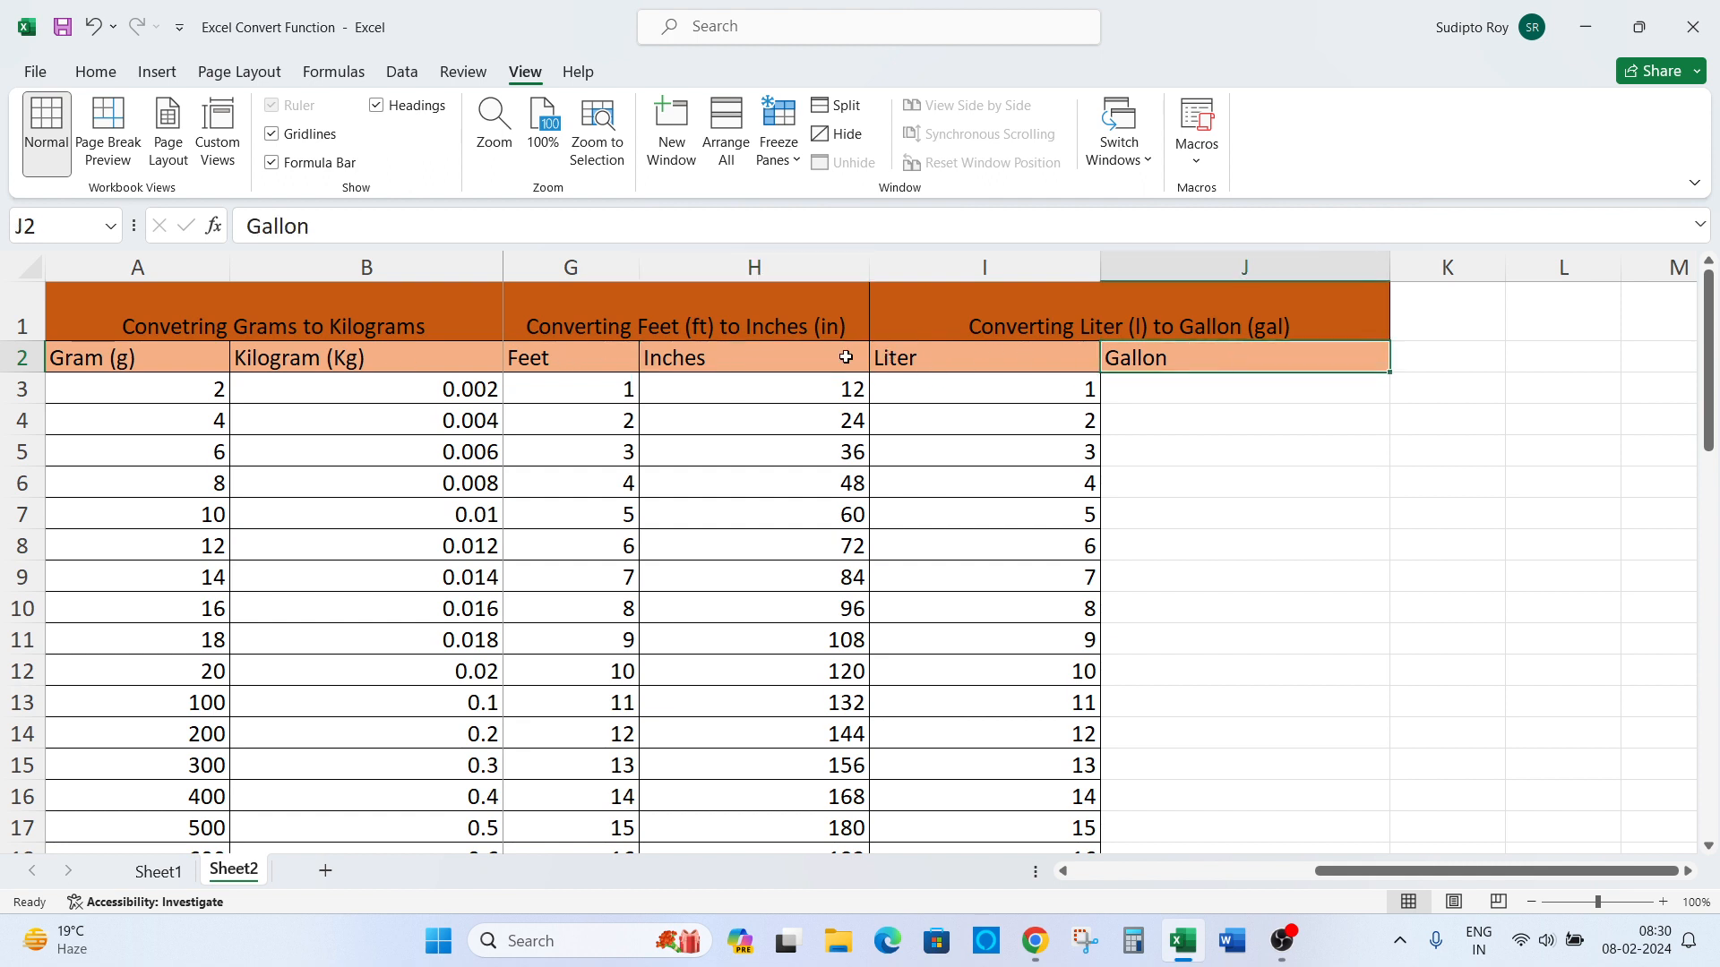
pyautogui.click(552, 359)
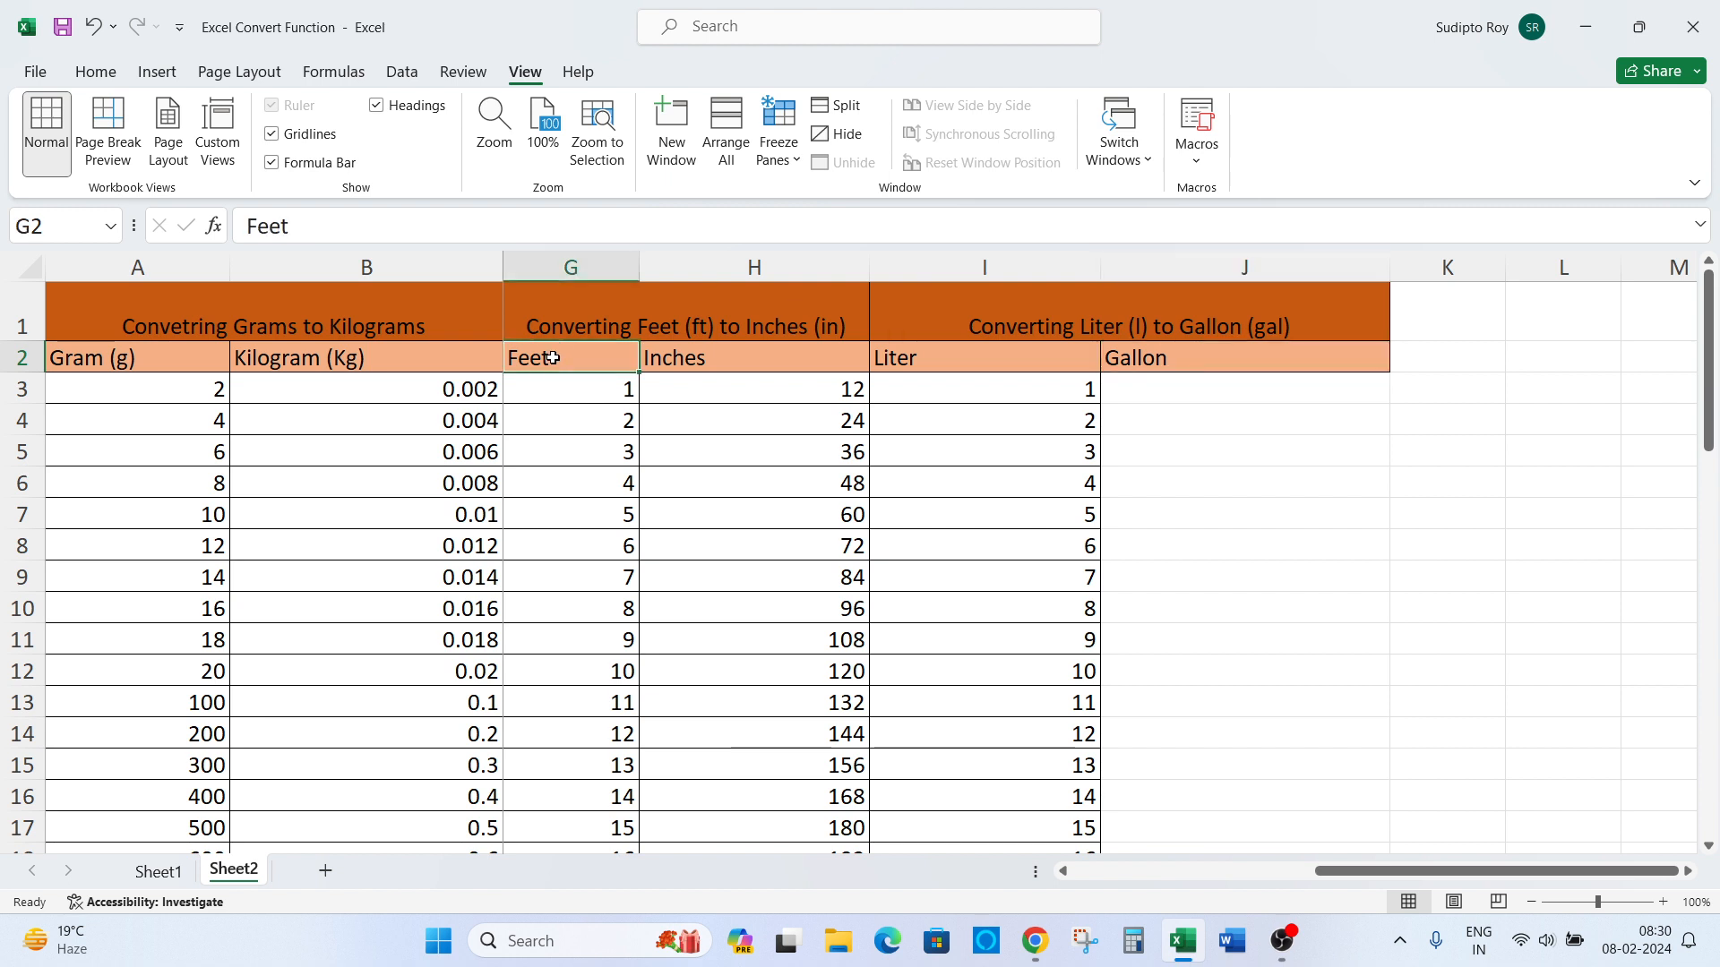
pyautogui.click(394, 358)
pyautogui.click(147, 359)
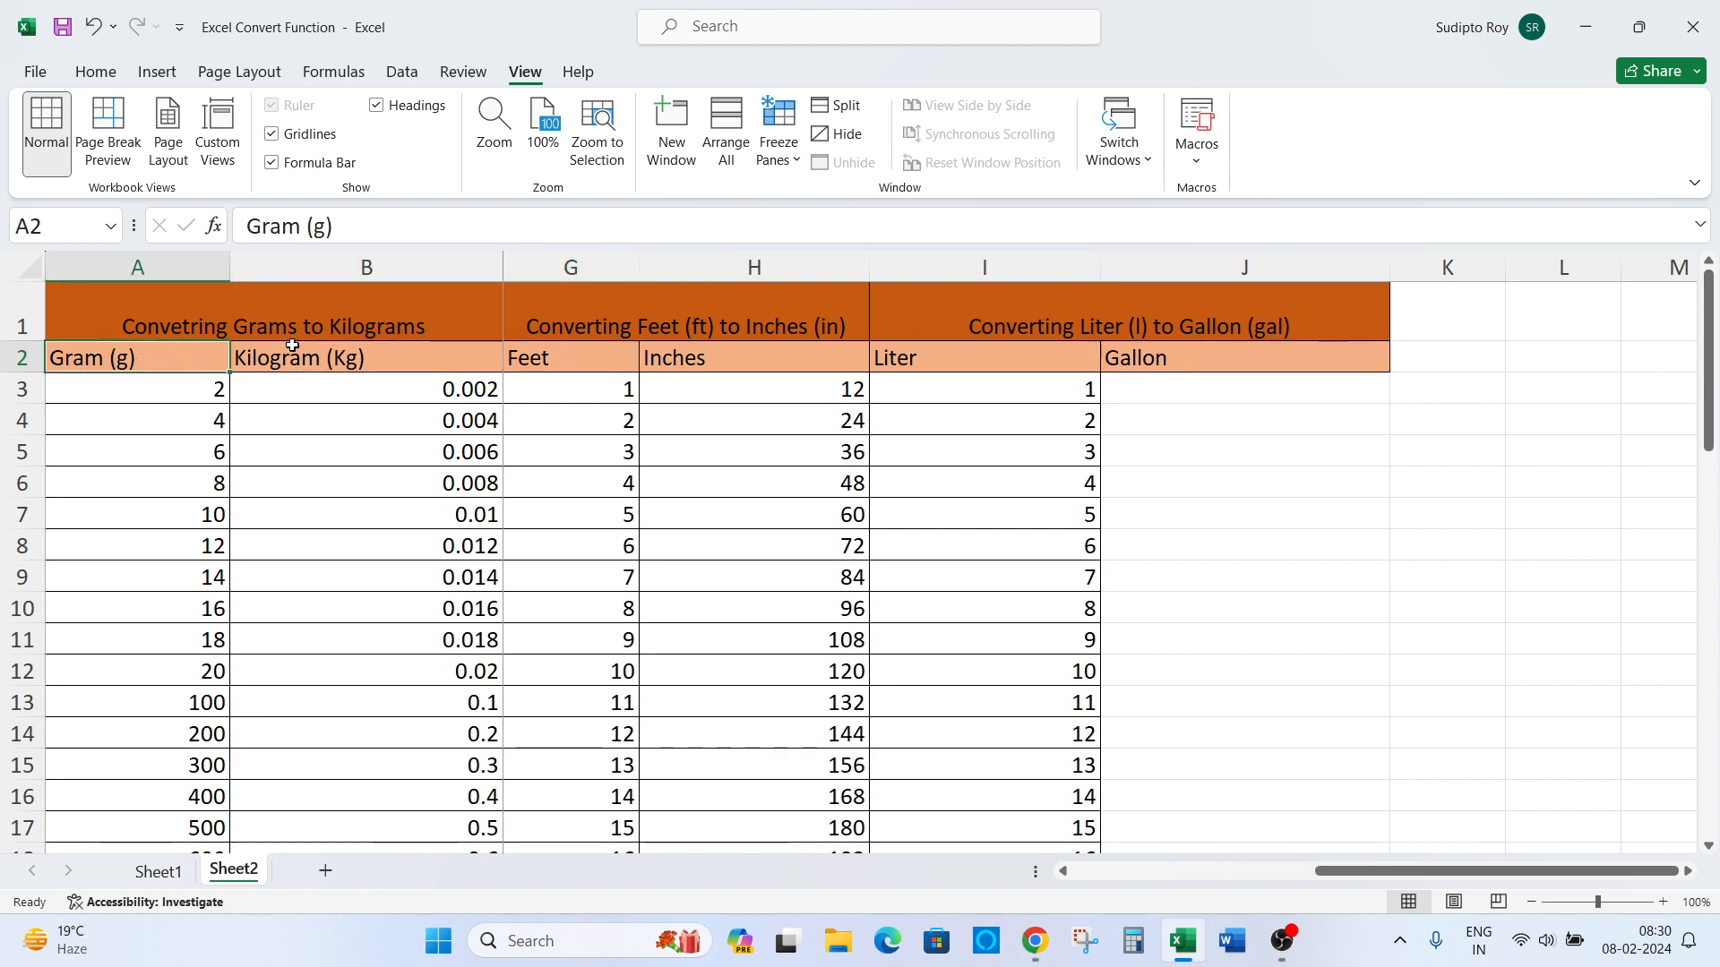
pyautogui.click(619, 356)
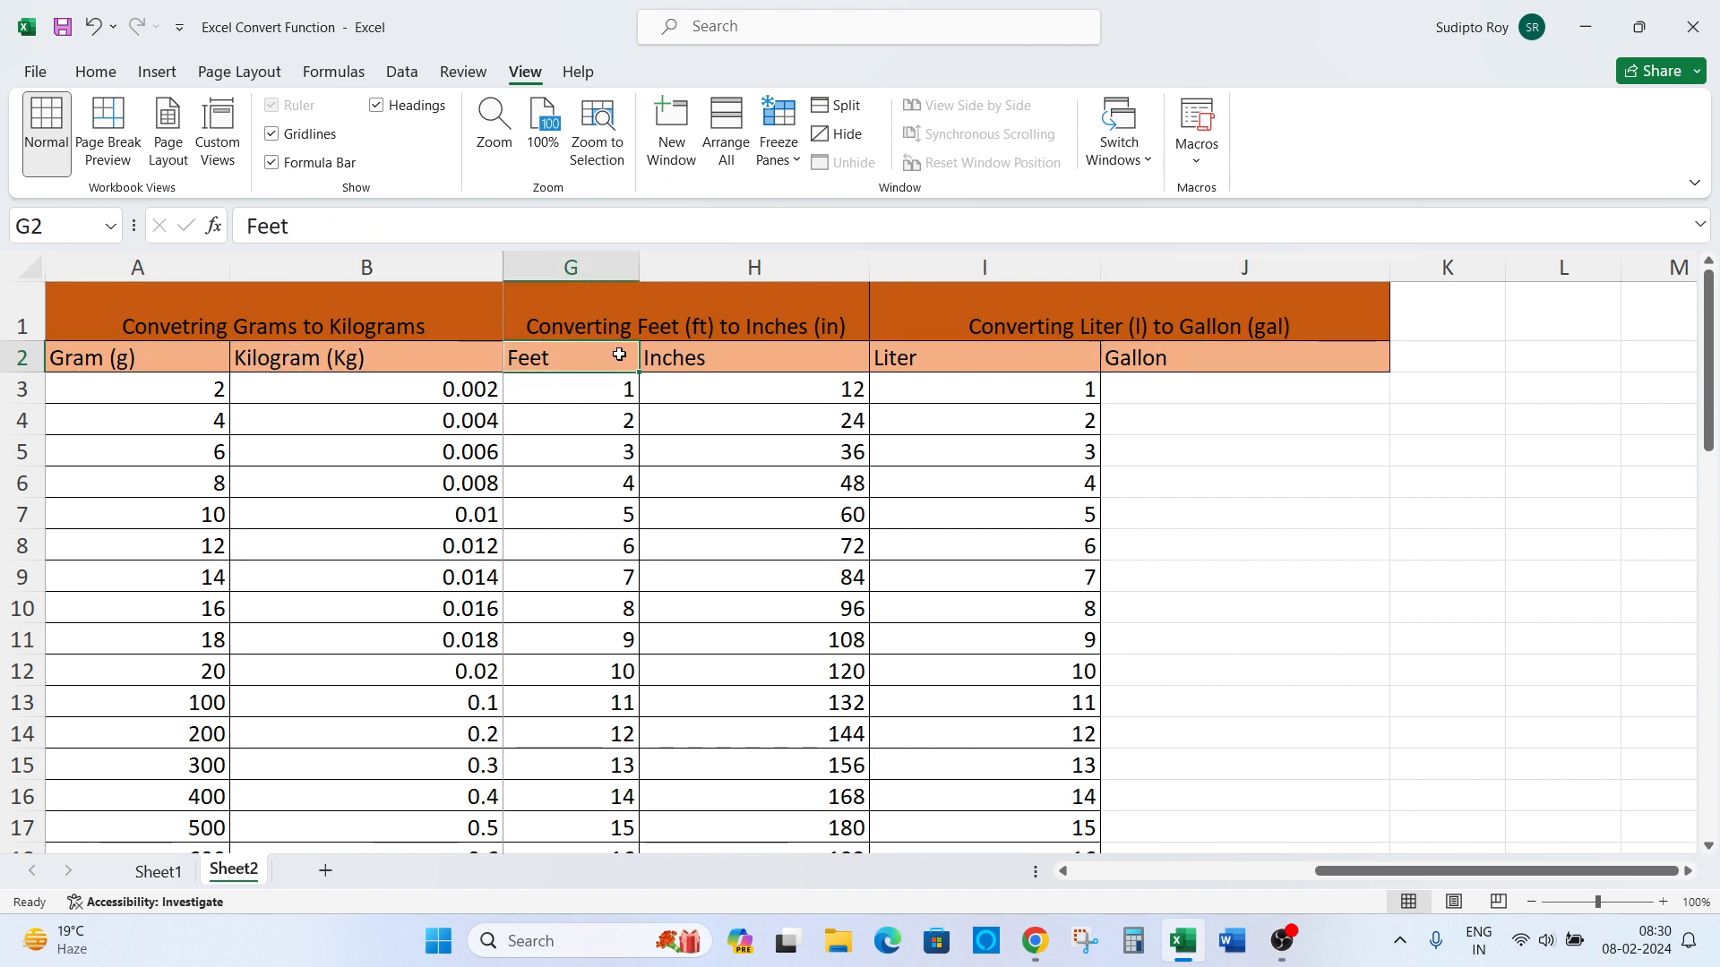
# - Review the titles and headings of the tables from kilograms to grams across to liter to gallon
pyautogui.click(573, 326)
pyautogui.press('Left')
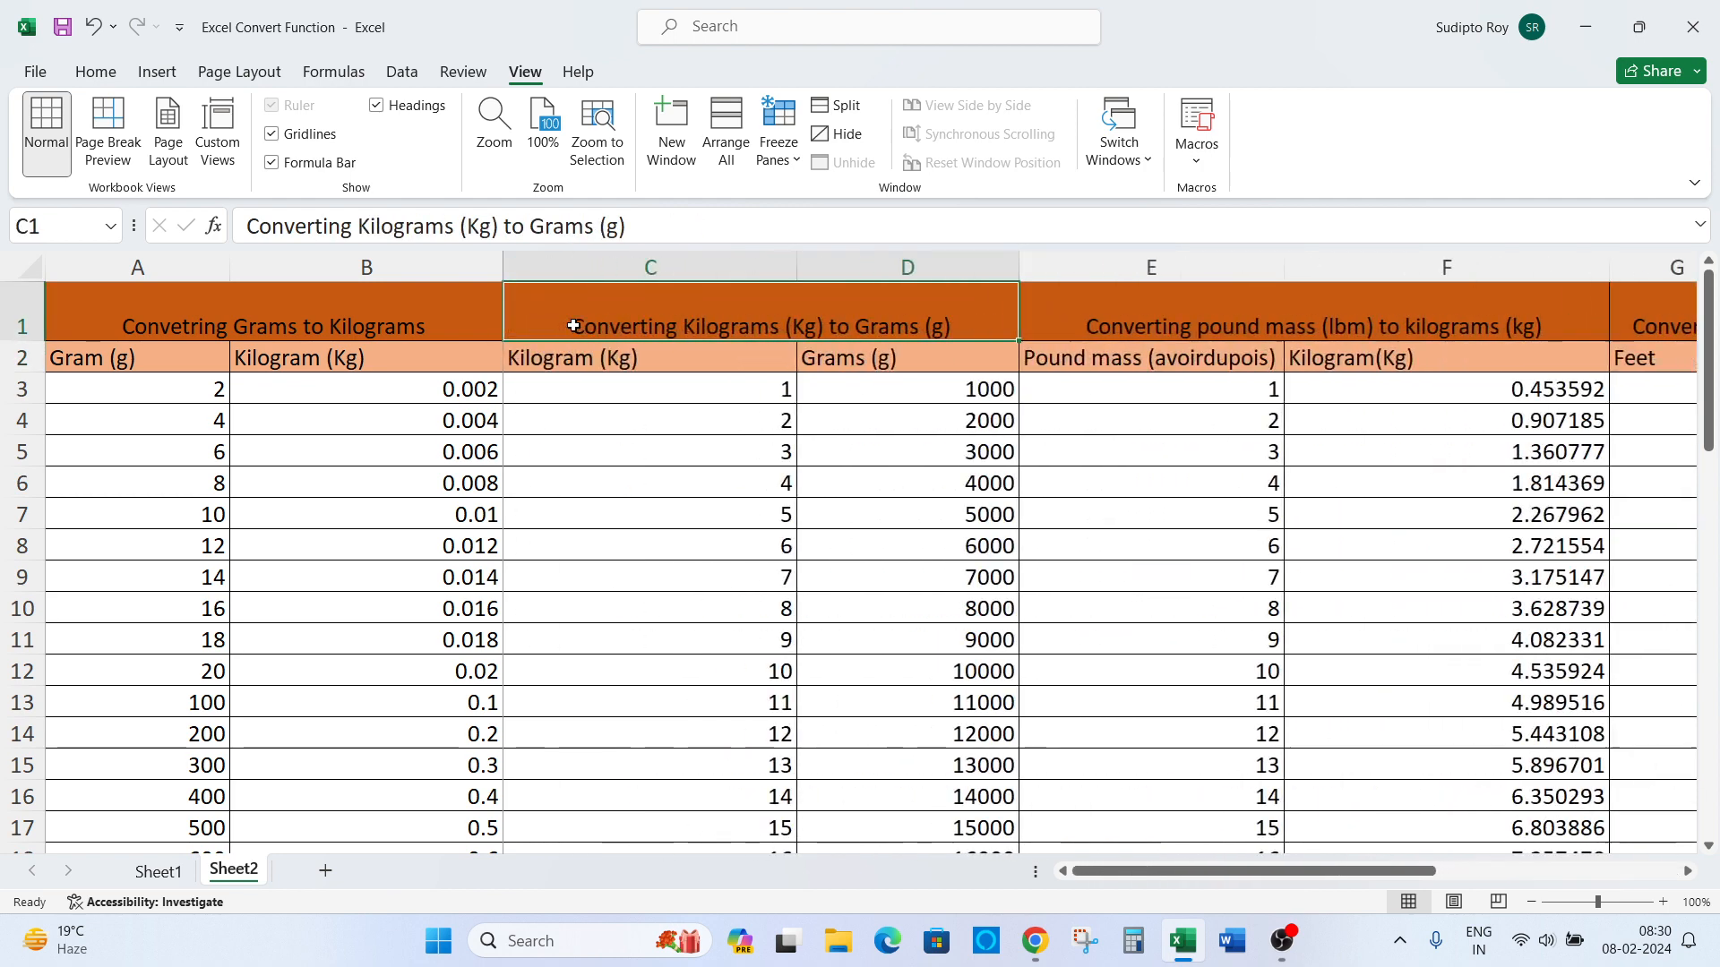
pyautogui.press('Down')
pyautogui.press('Right')
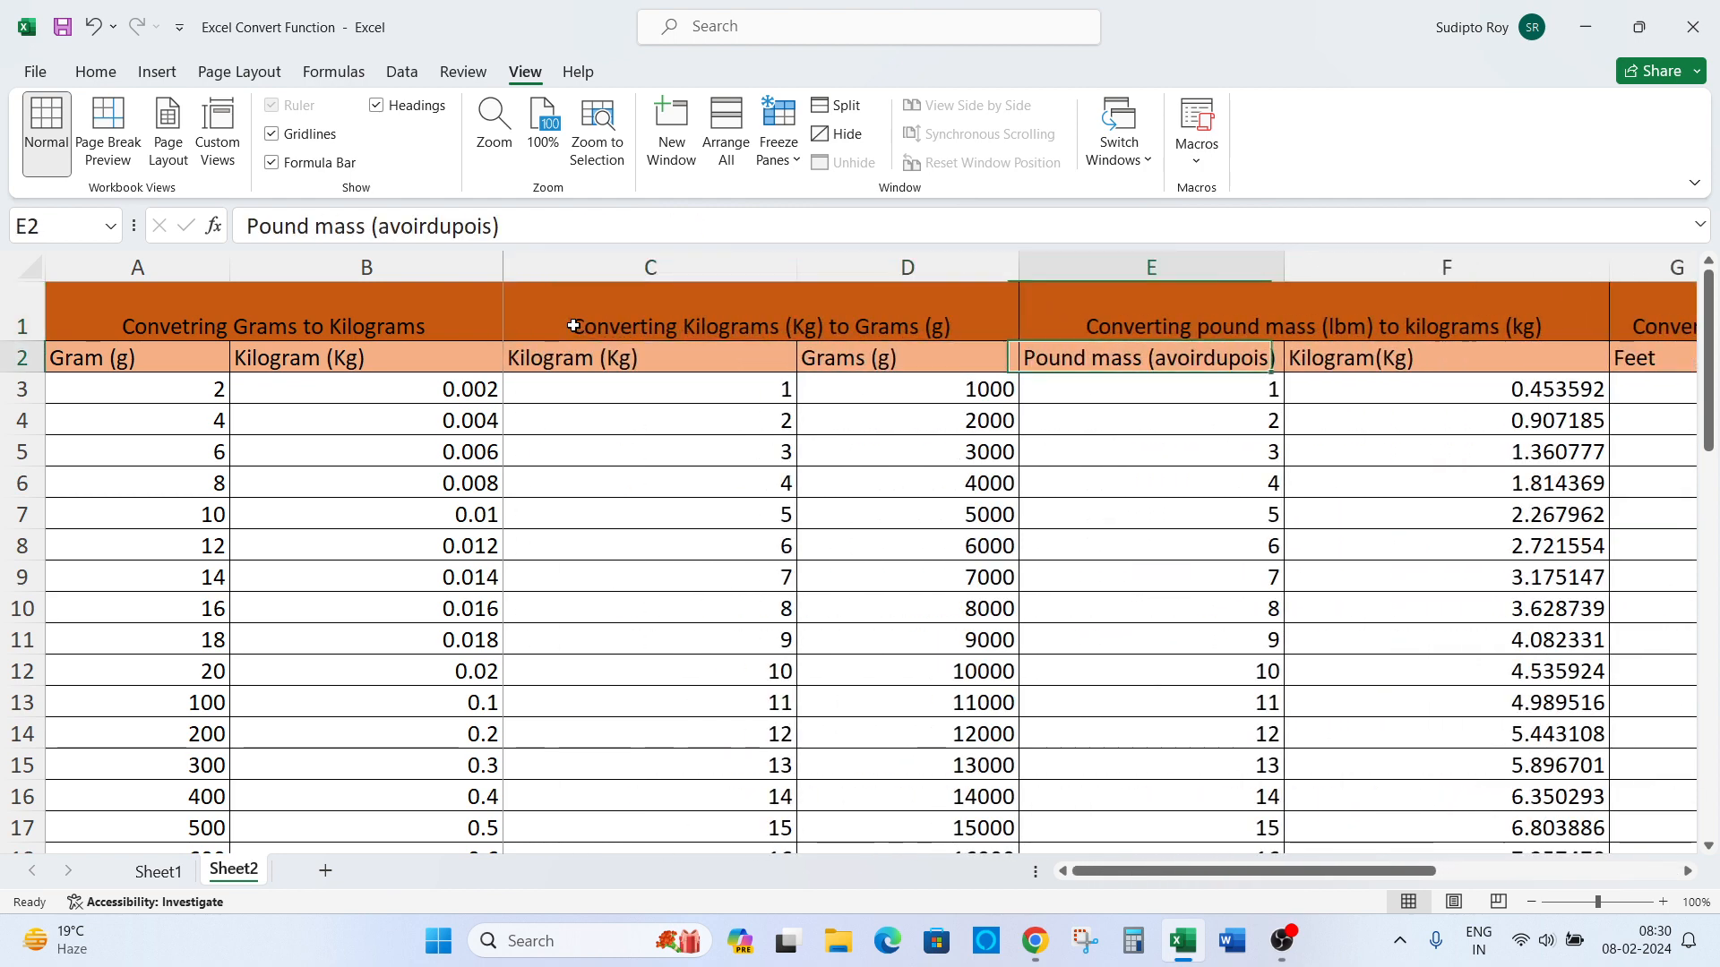
pyautogui.press('Right')
pyautogui.press('Right')
pyautogui.press('Right')
pyautogui.press('Up')
pyautogui.press('Right')
pyautogui.press('Right')
pyautogui.press('Right')
# - Enter the formula =CONVERT(I3,"l","gal") in cell J3, the first row of the Gallon column
pyautogui.press('Down')
pyautogui.press('Left')
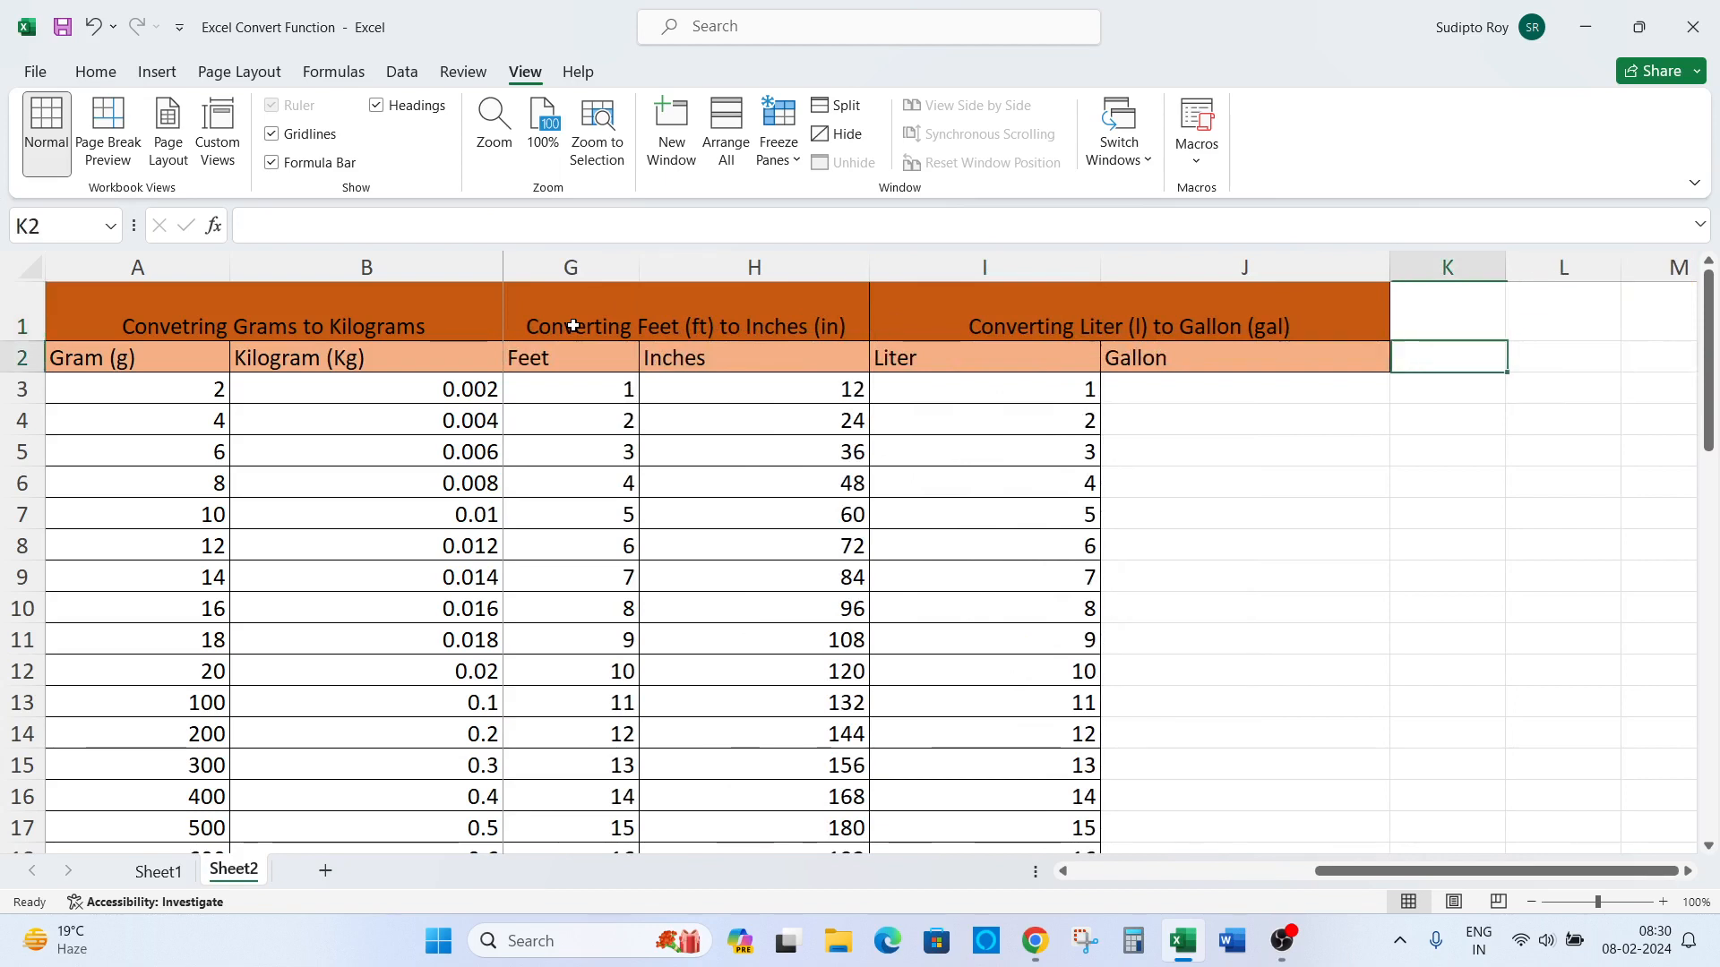
pyautogui.press('Left')
pyautogui.press('Down')
pyautogui.write('=')
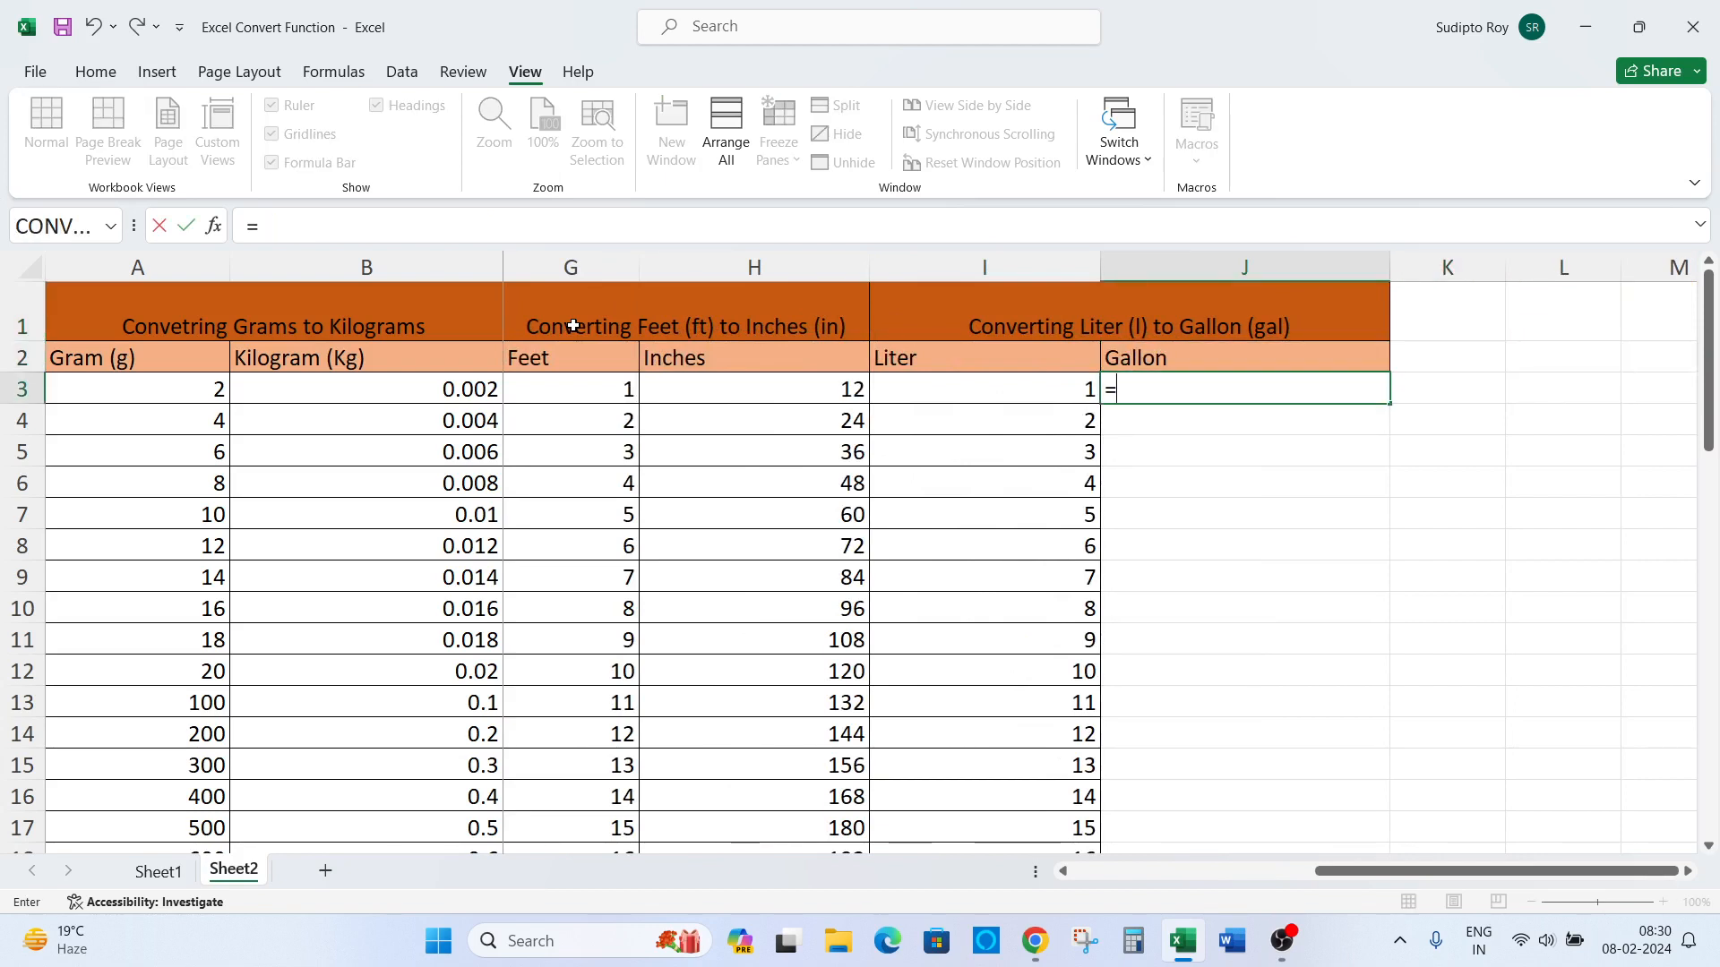
pyautogui.write('v')
pyautogui.press('BackSpace')
pyautogui.write('conve')
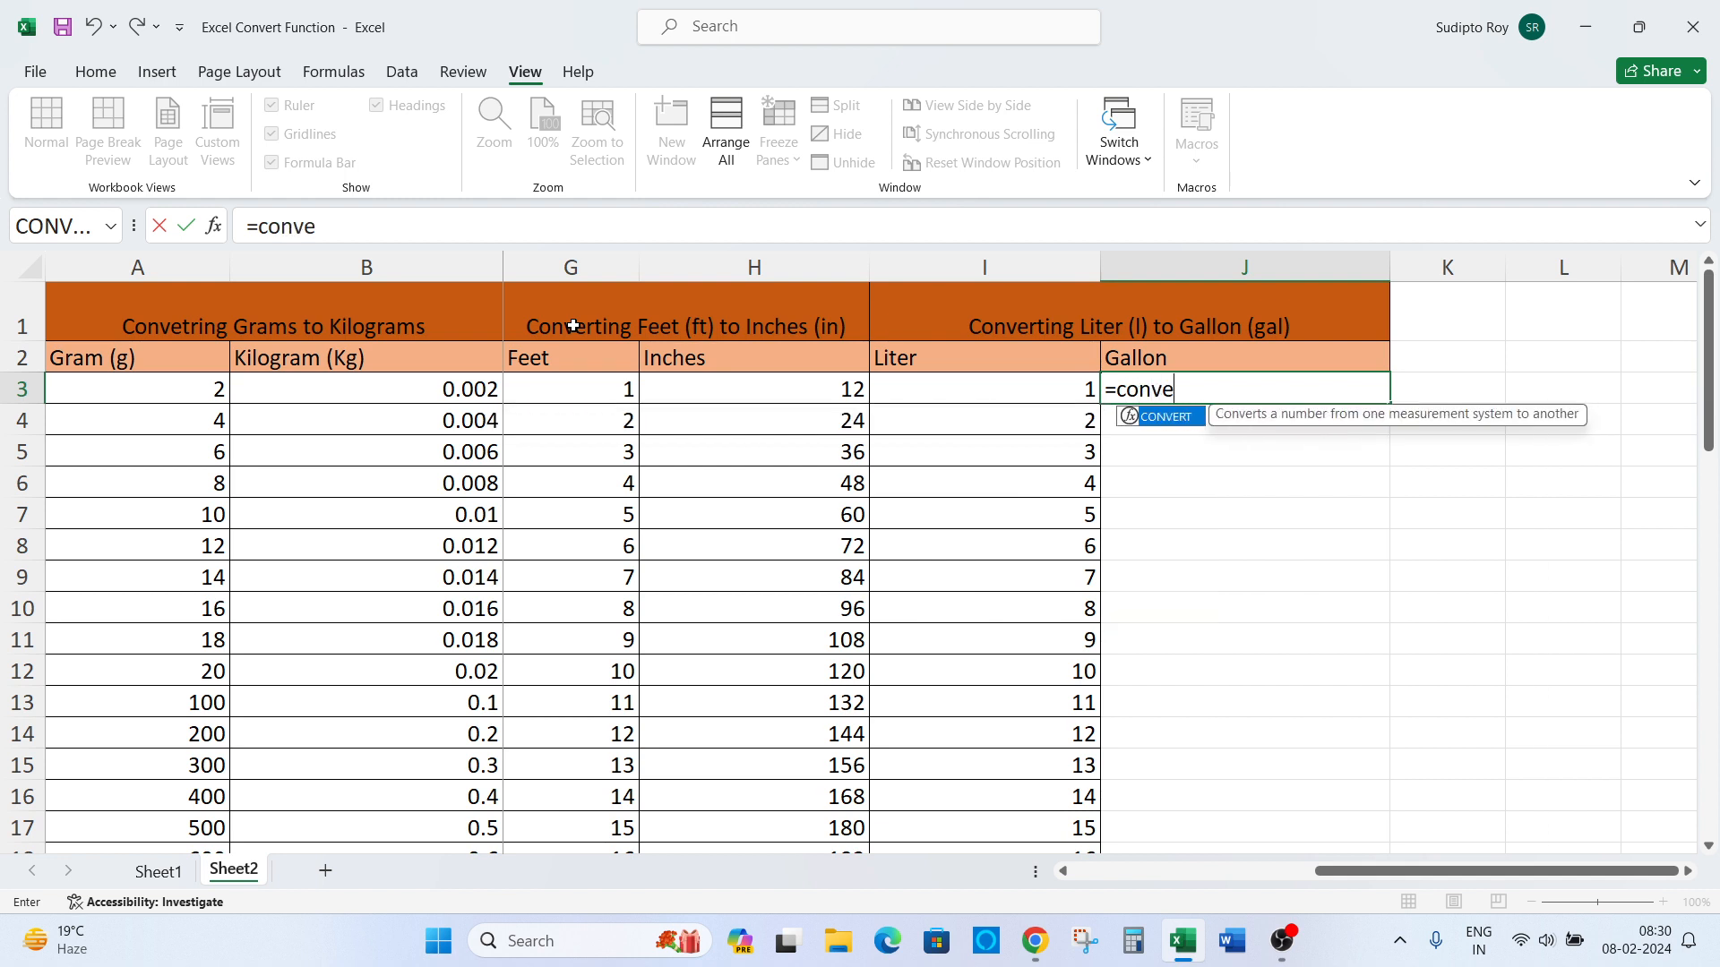
pyautogui.write('rt')
pyautogui.press('Tab')
pyautogui.press('Left')
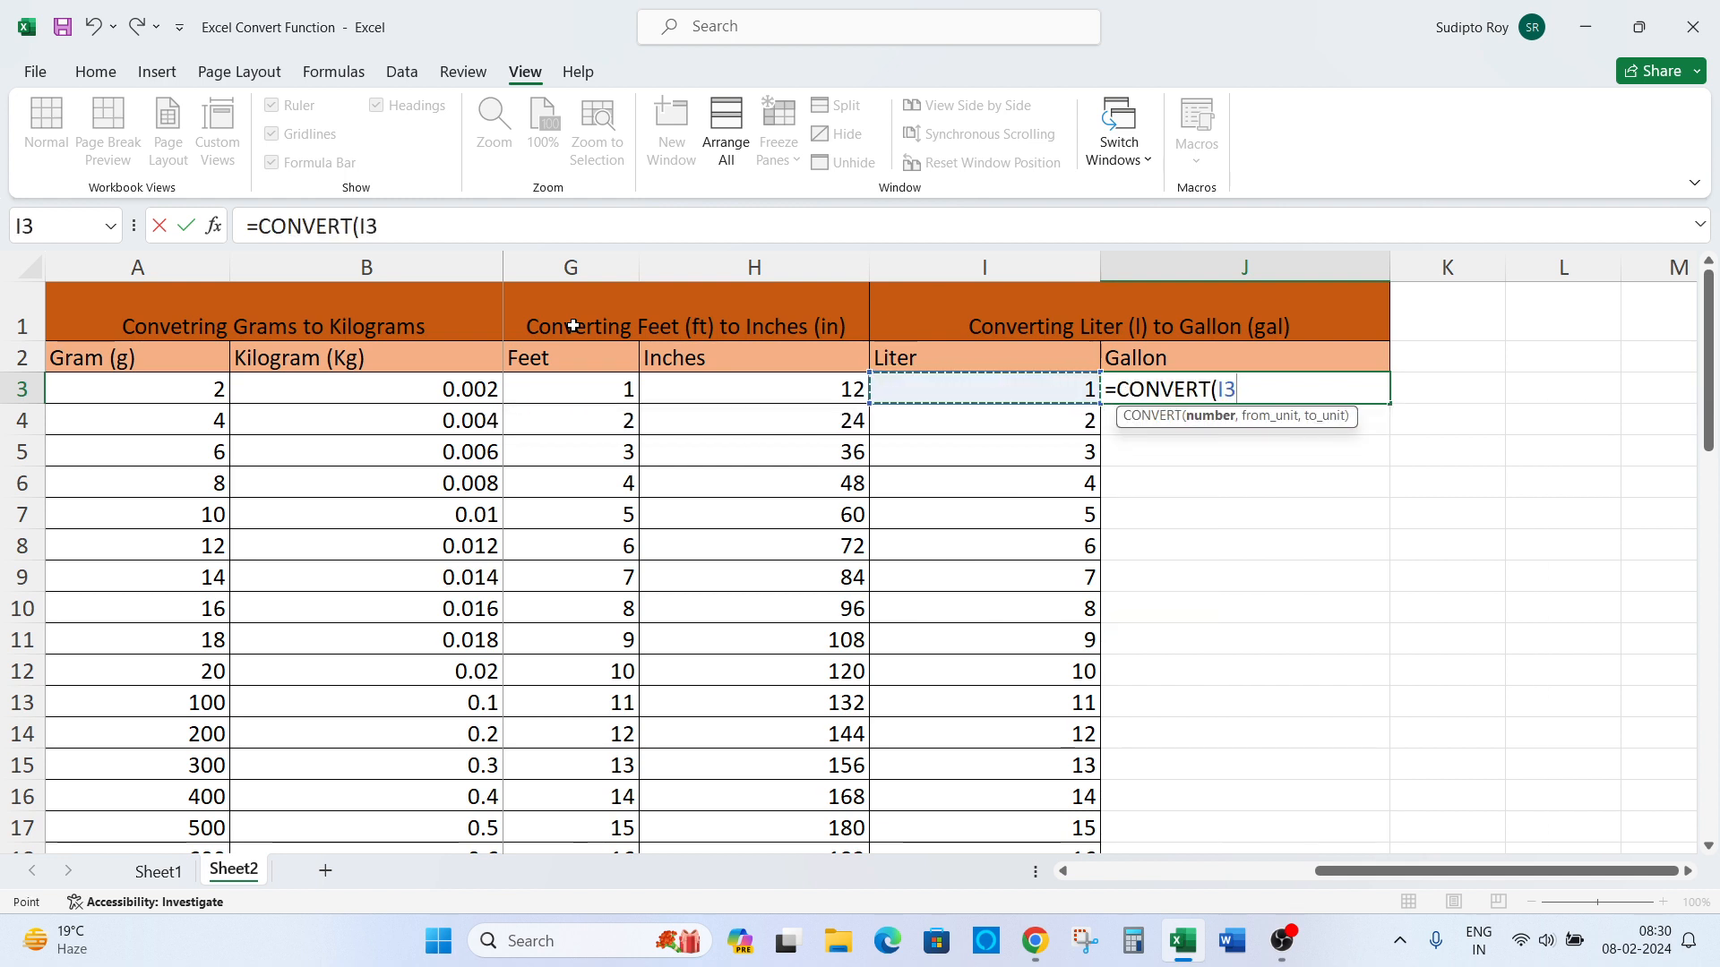
pyautogui.write(',')
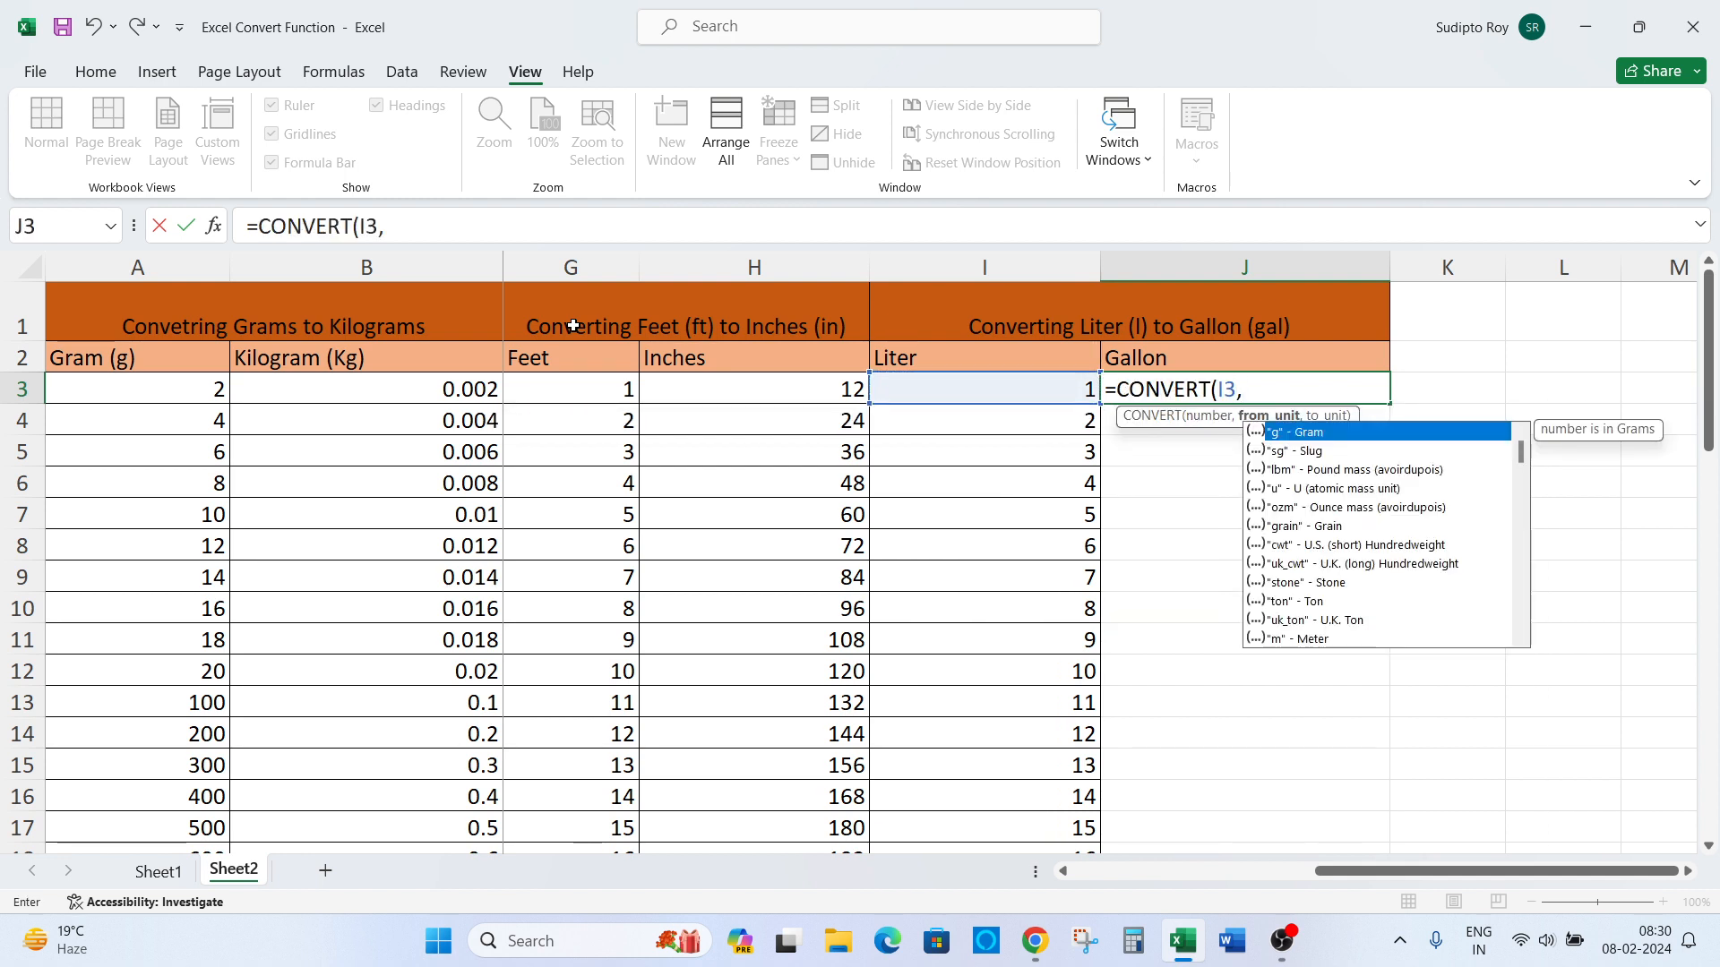
pyautogui.write('"')
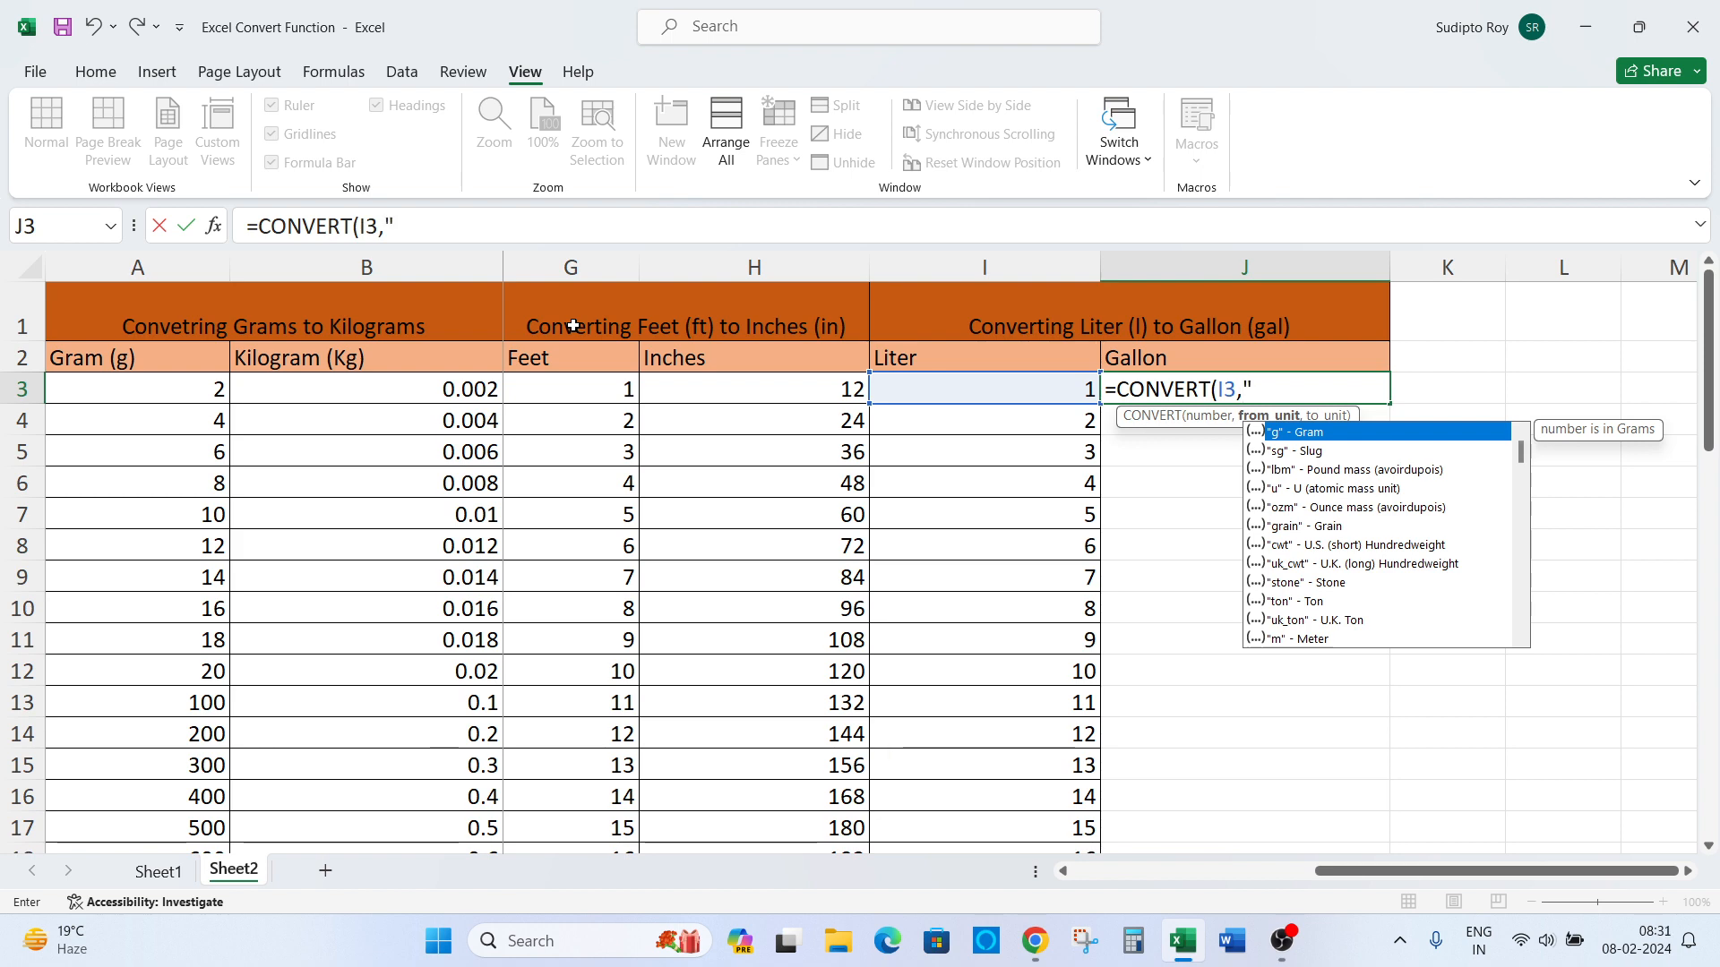
pyautogui.write('l",')
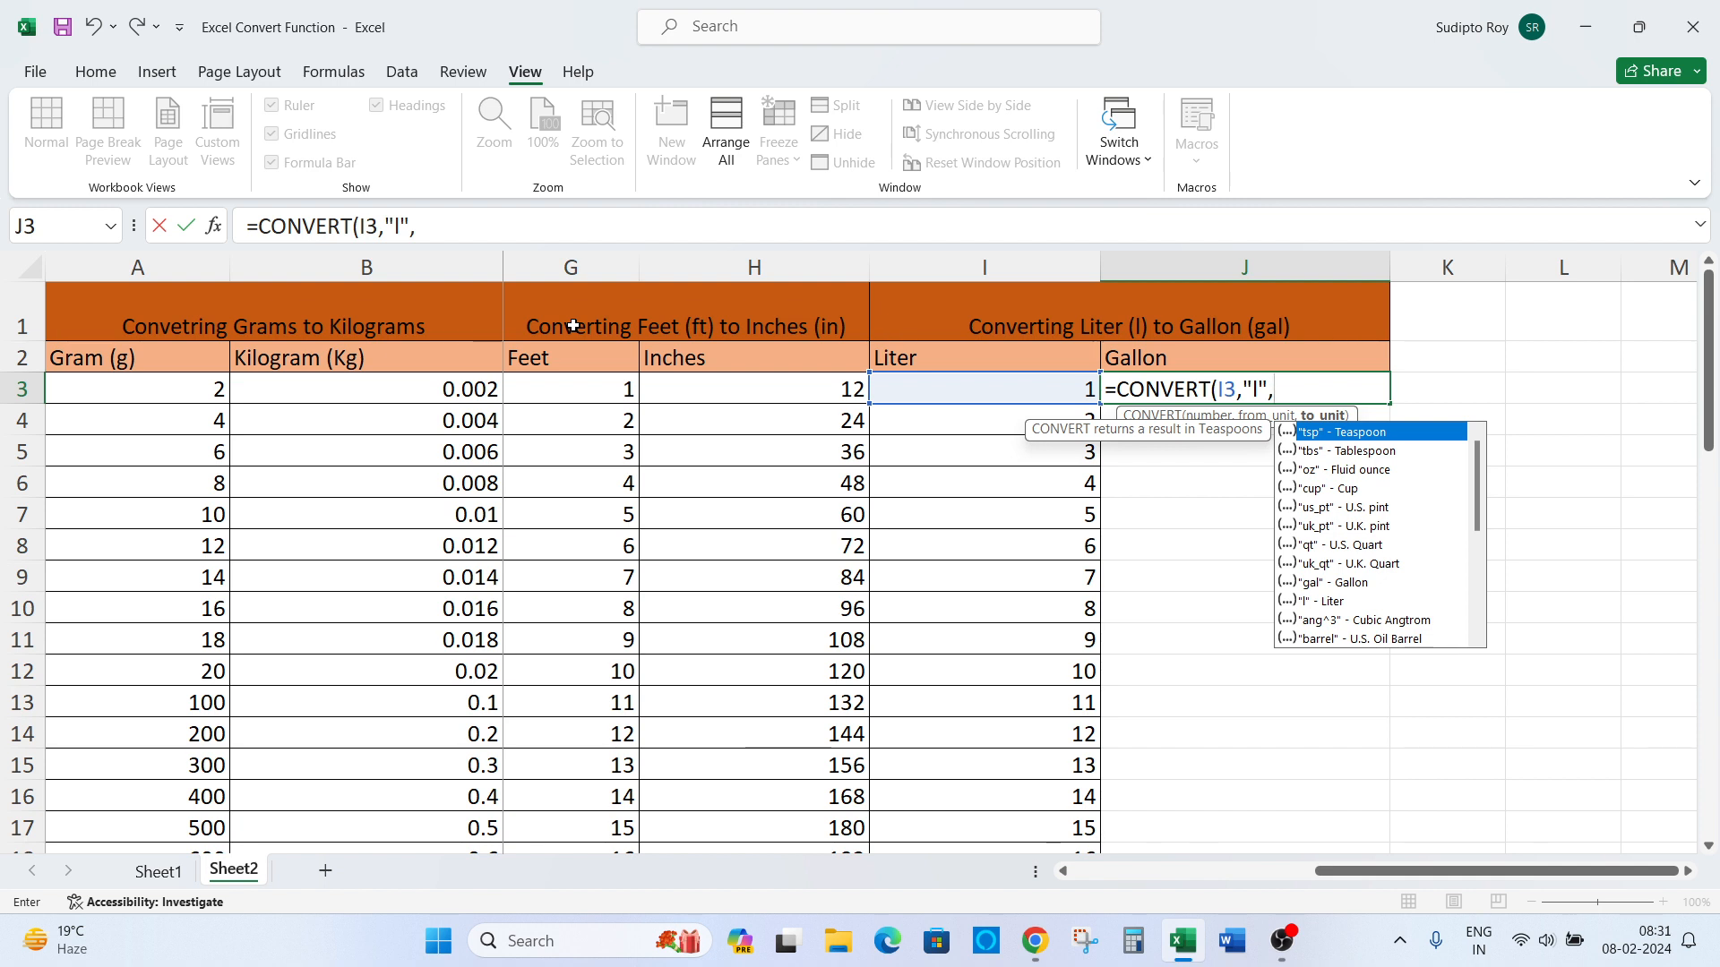
pyautogui.write('"gal")')
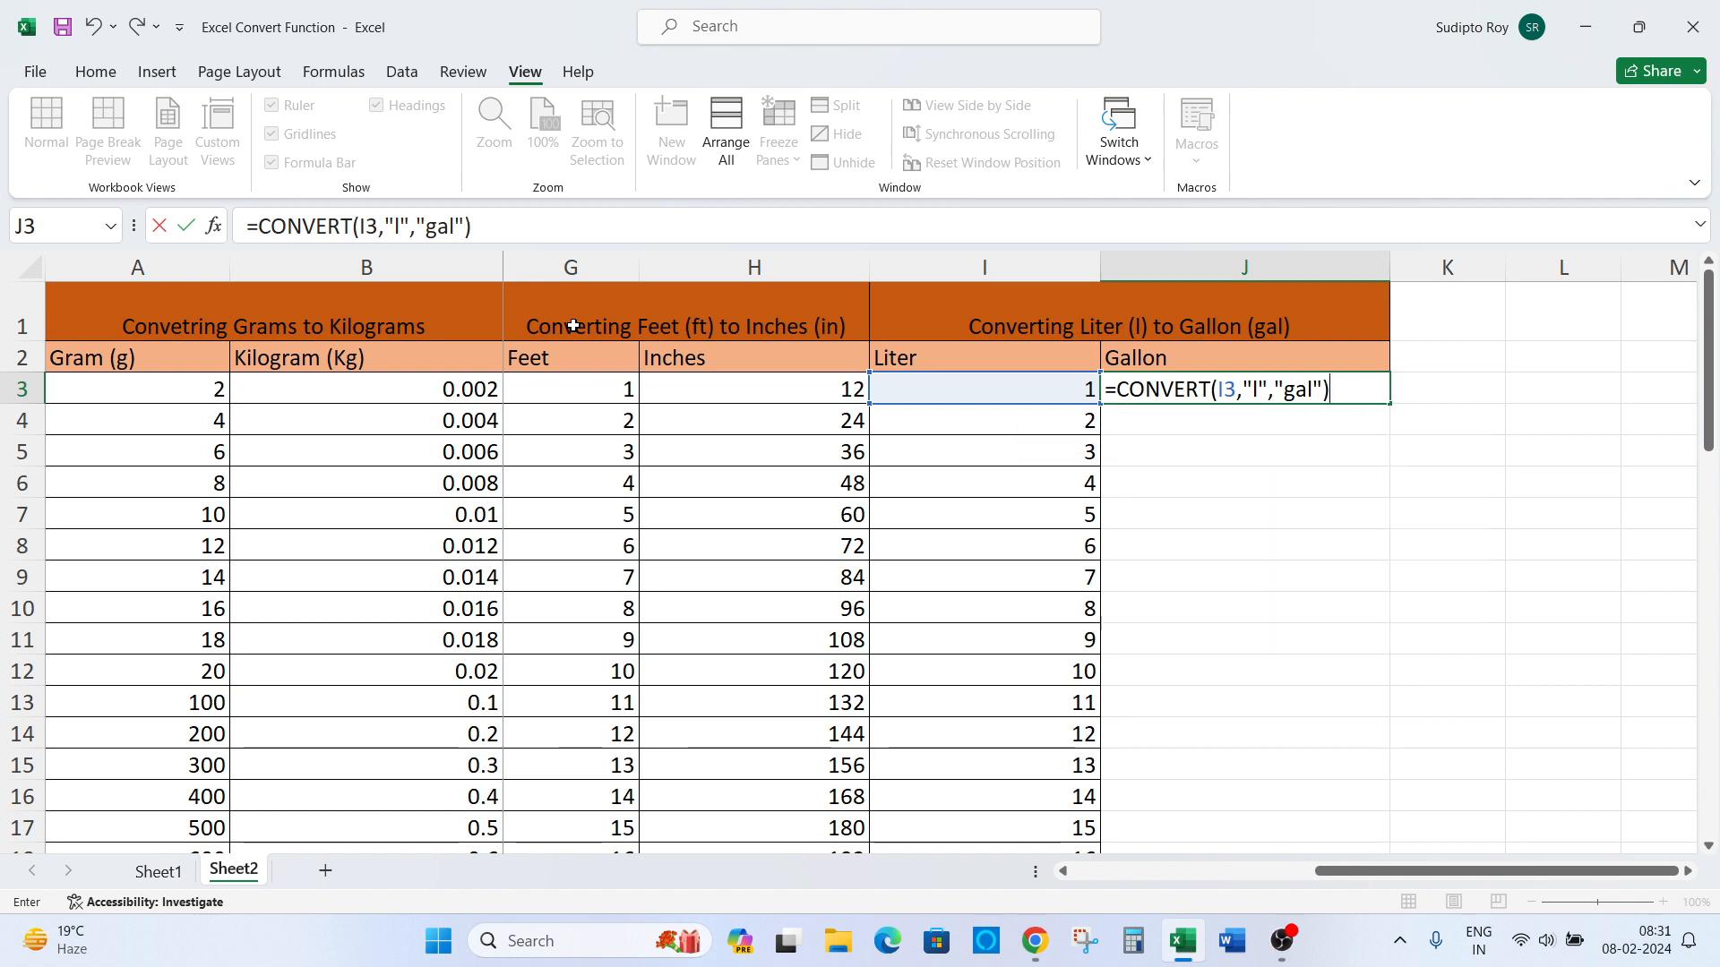
pyautogui.press('Return')
# - Copy the J3 formula down the Gallon column to the last row of the Liter values, row 27
pyautogui.press('Up')
pyautogui.hotkey('ctrl', 'c')
pyautogui.press('Left')
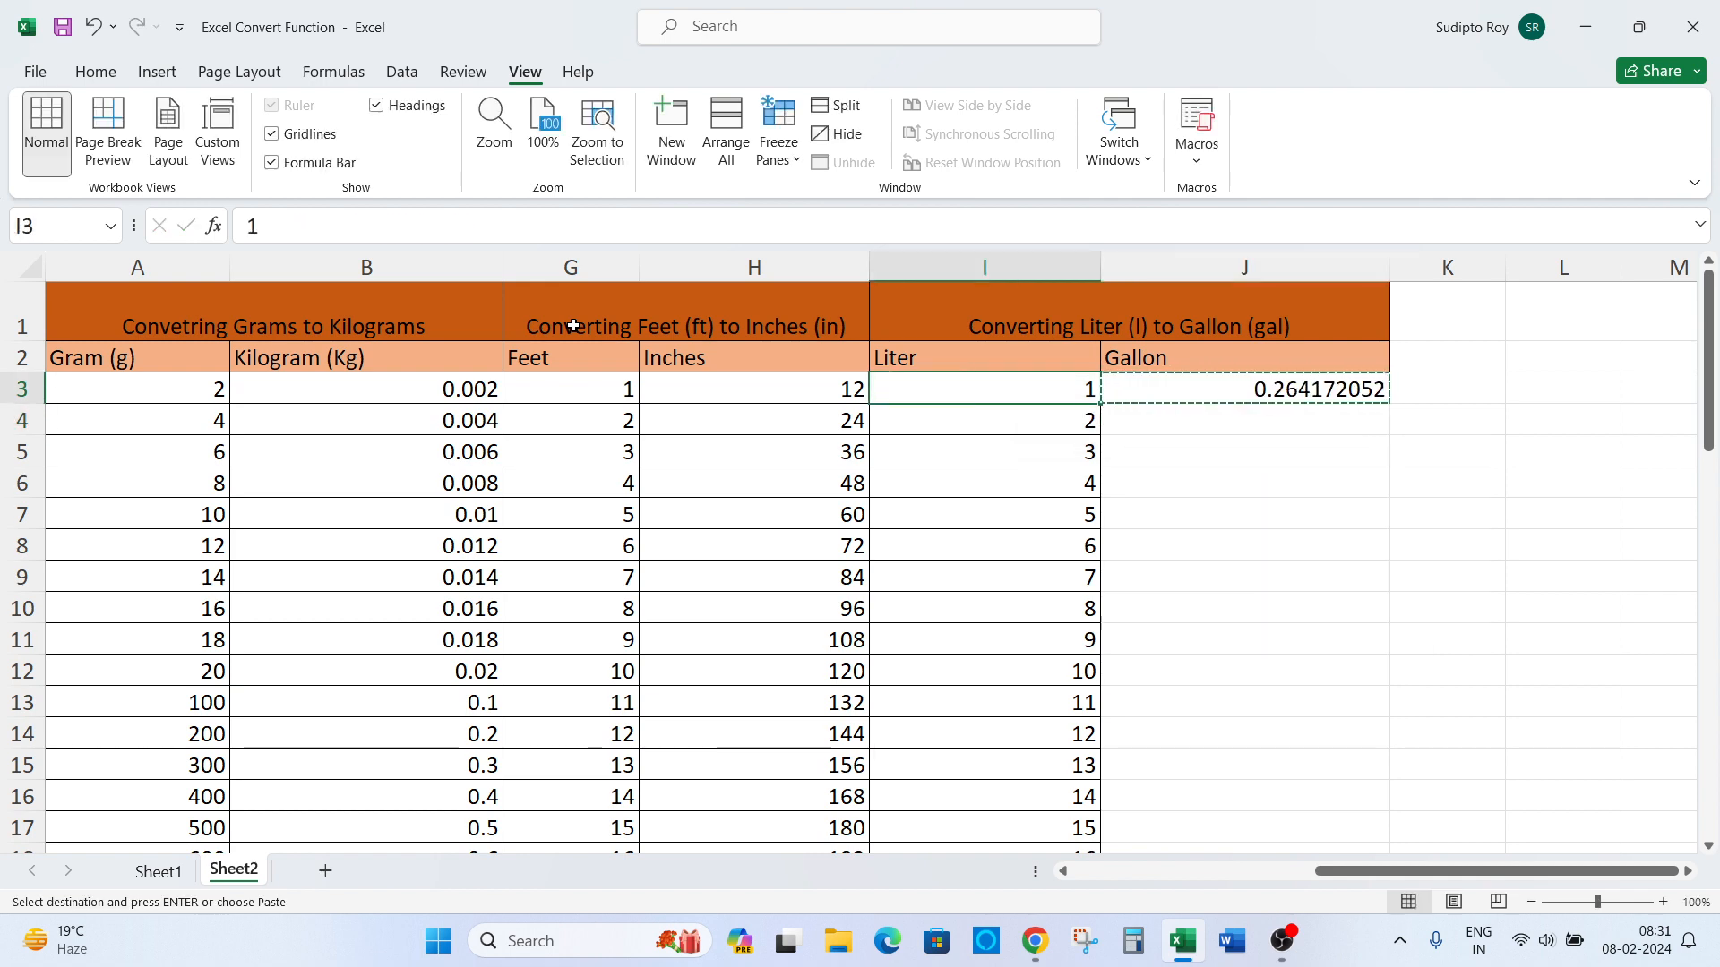
pyautogui.hotkey('ctrl', 'Down')
pyautogui.press('Right')
pyautogui.hotkey('ctrl', 'shift', 'Up')
pyautogui.press('Return')
pyautogui.hotkey('ctrl', 'Up')
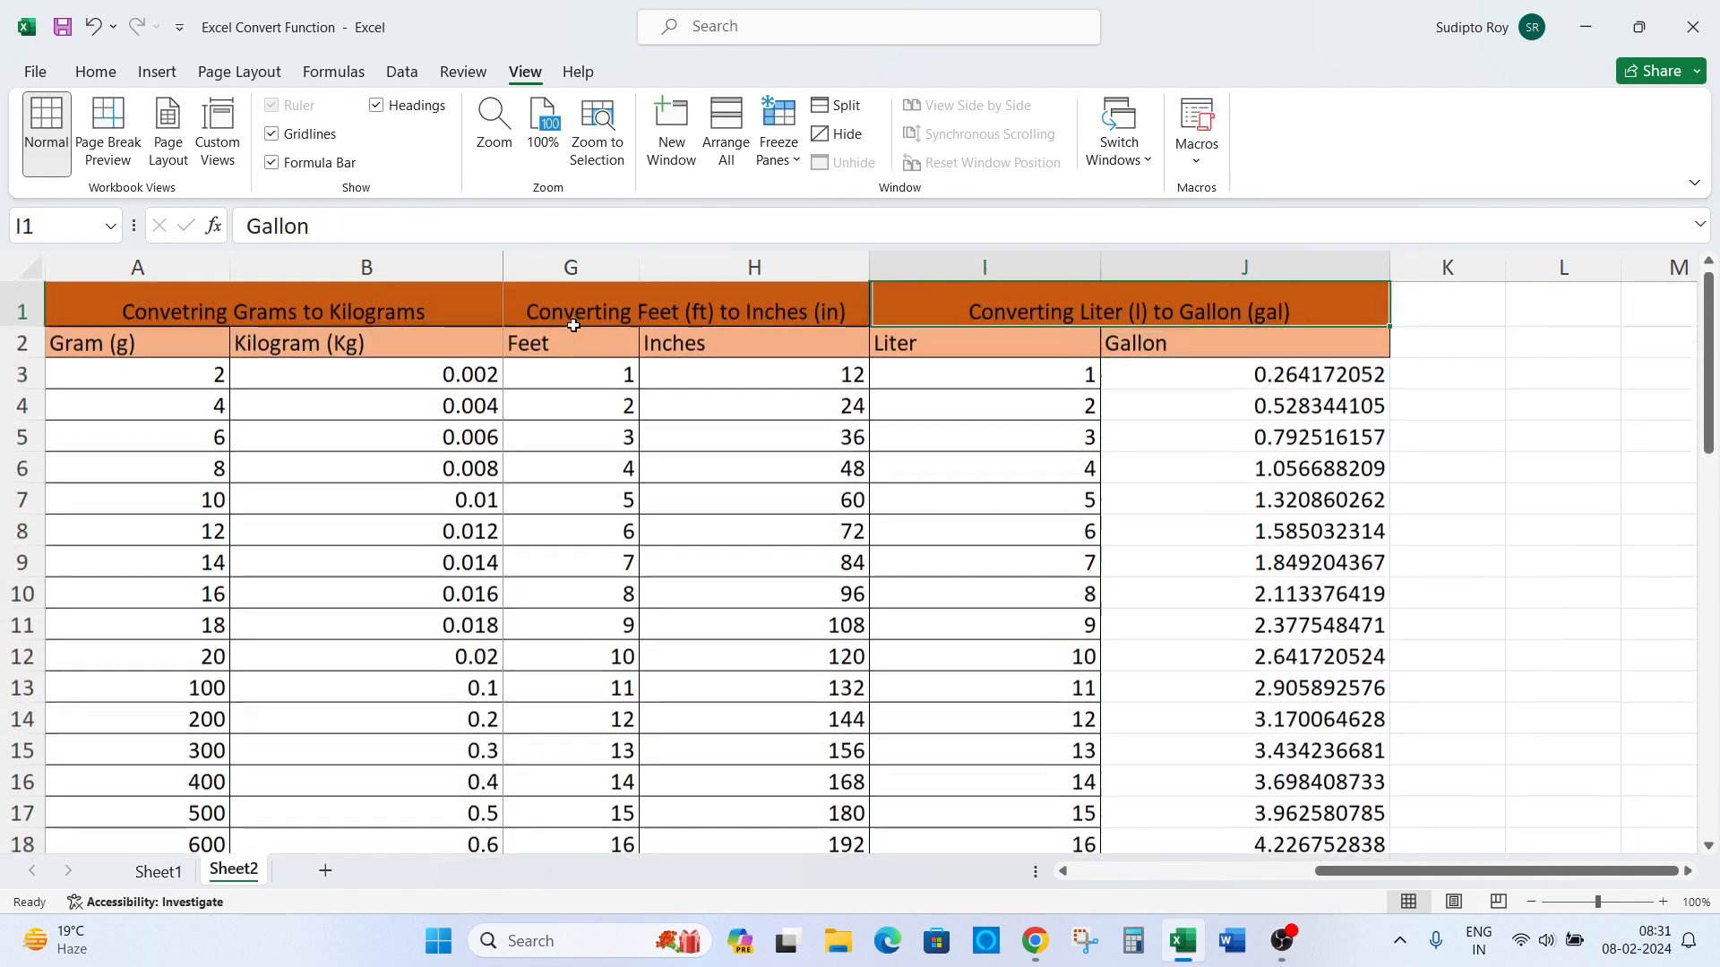
# - Return to the grams to kilograms title in A1 and unfreeze the panes
pyautogui.press('Up')
pyautogui.press('Left')
pyautogui.press('Left')
pyautogui.press('Left')
pyautogui.press('Left')
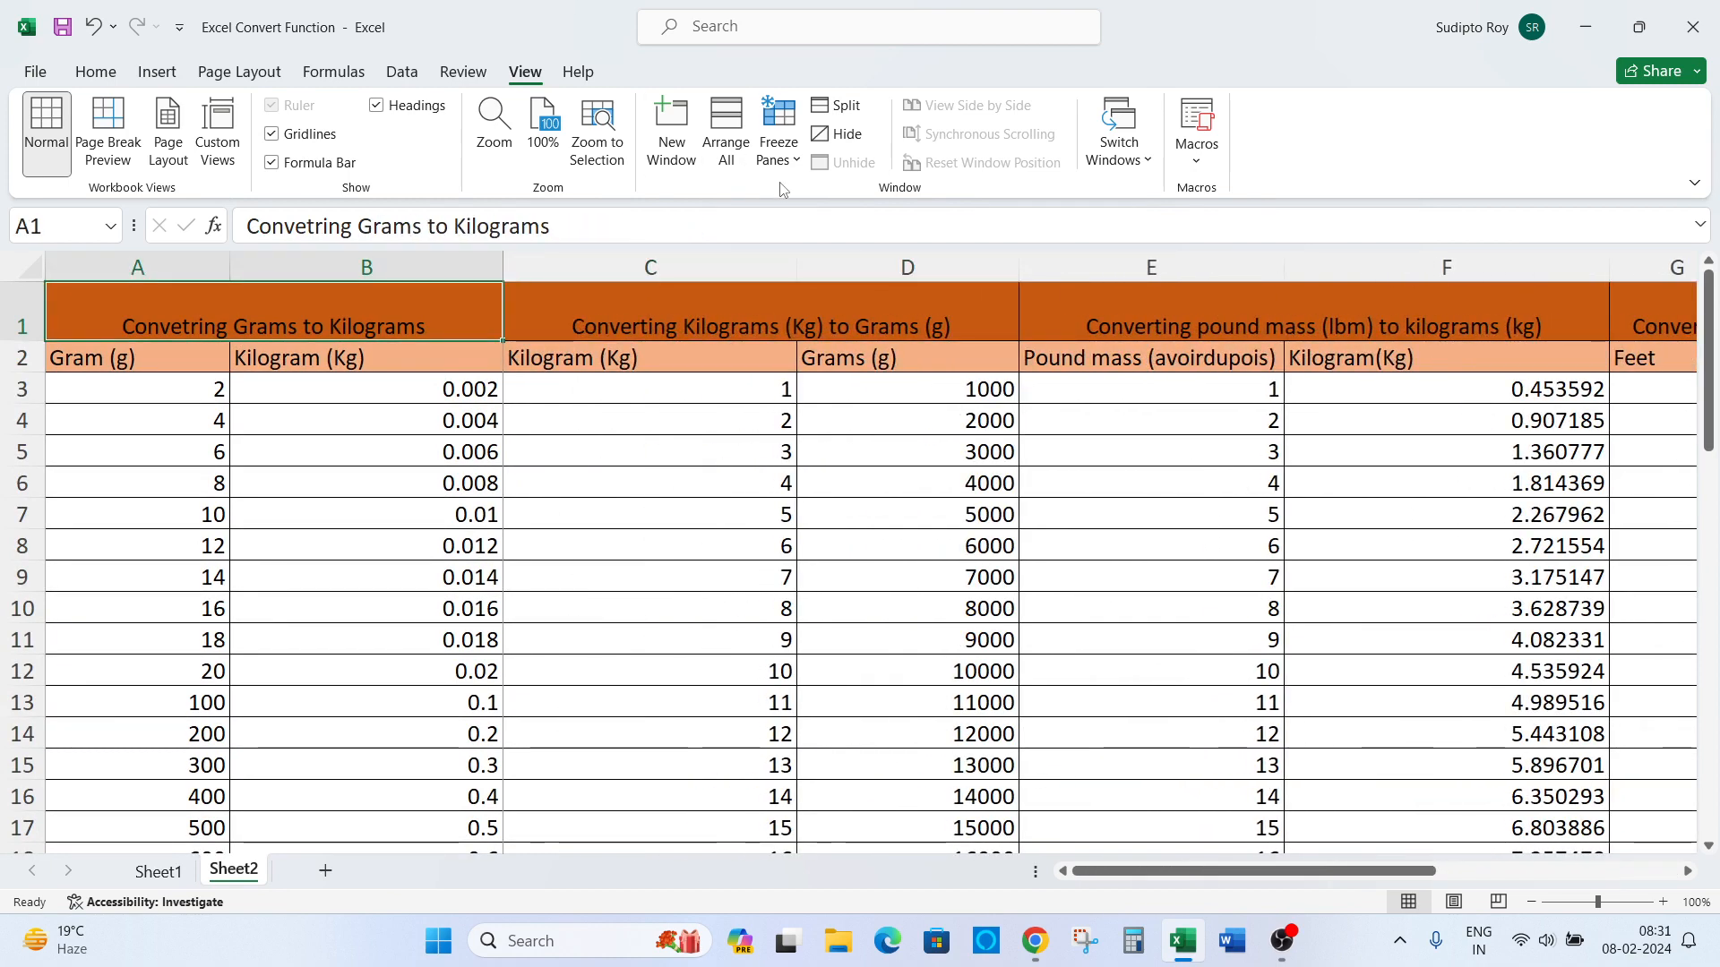
pyautogui.click(788, 144)
pyautogui.click(835, 214)
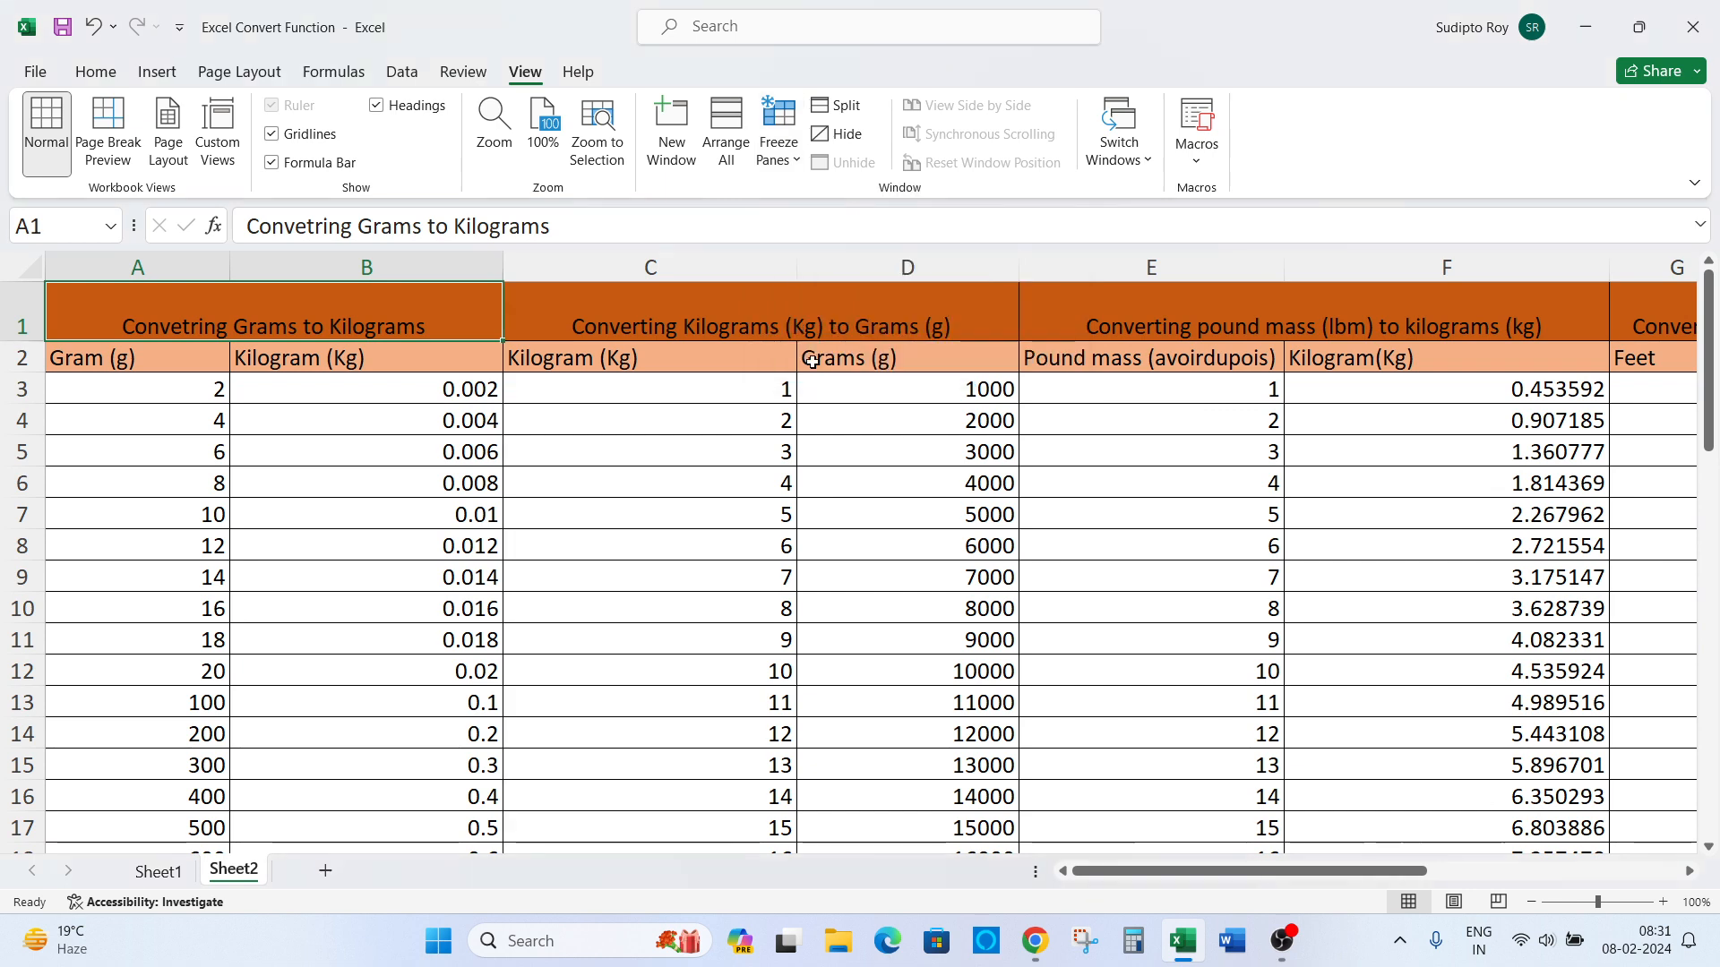
# - Review the headings and first-row entries of the grams, kilograms and pound mass tables in columns A to F
pyautogui.press('Down')
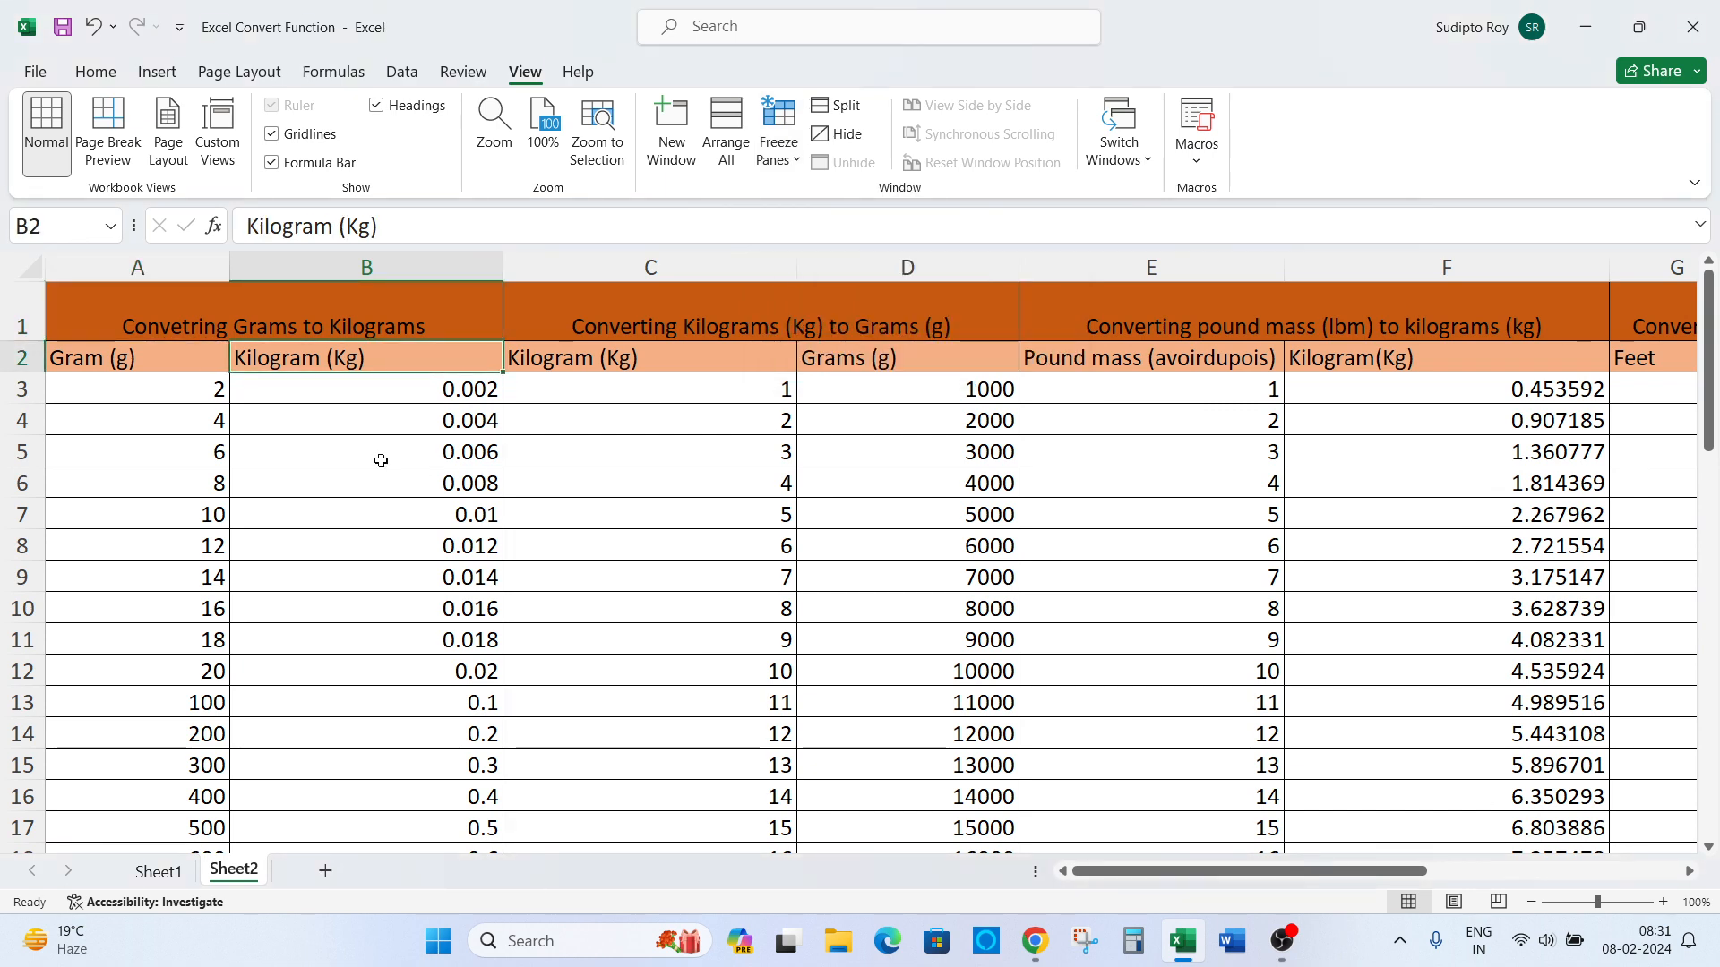
pyautogui.press('Right')
pyautogui.press('Down')
pyautogui.press('Up')
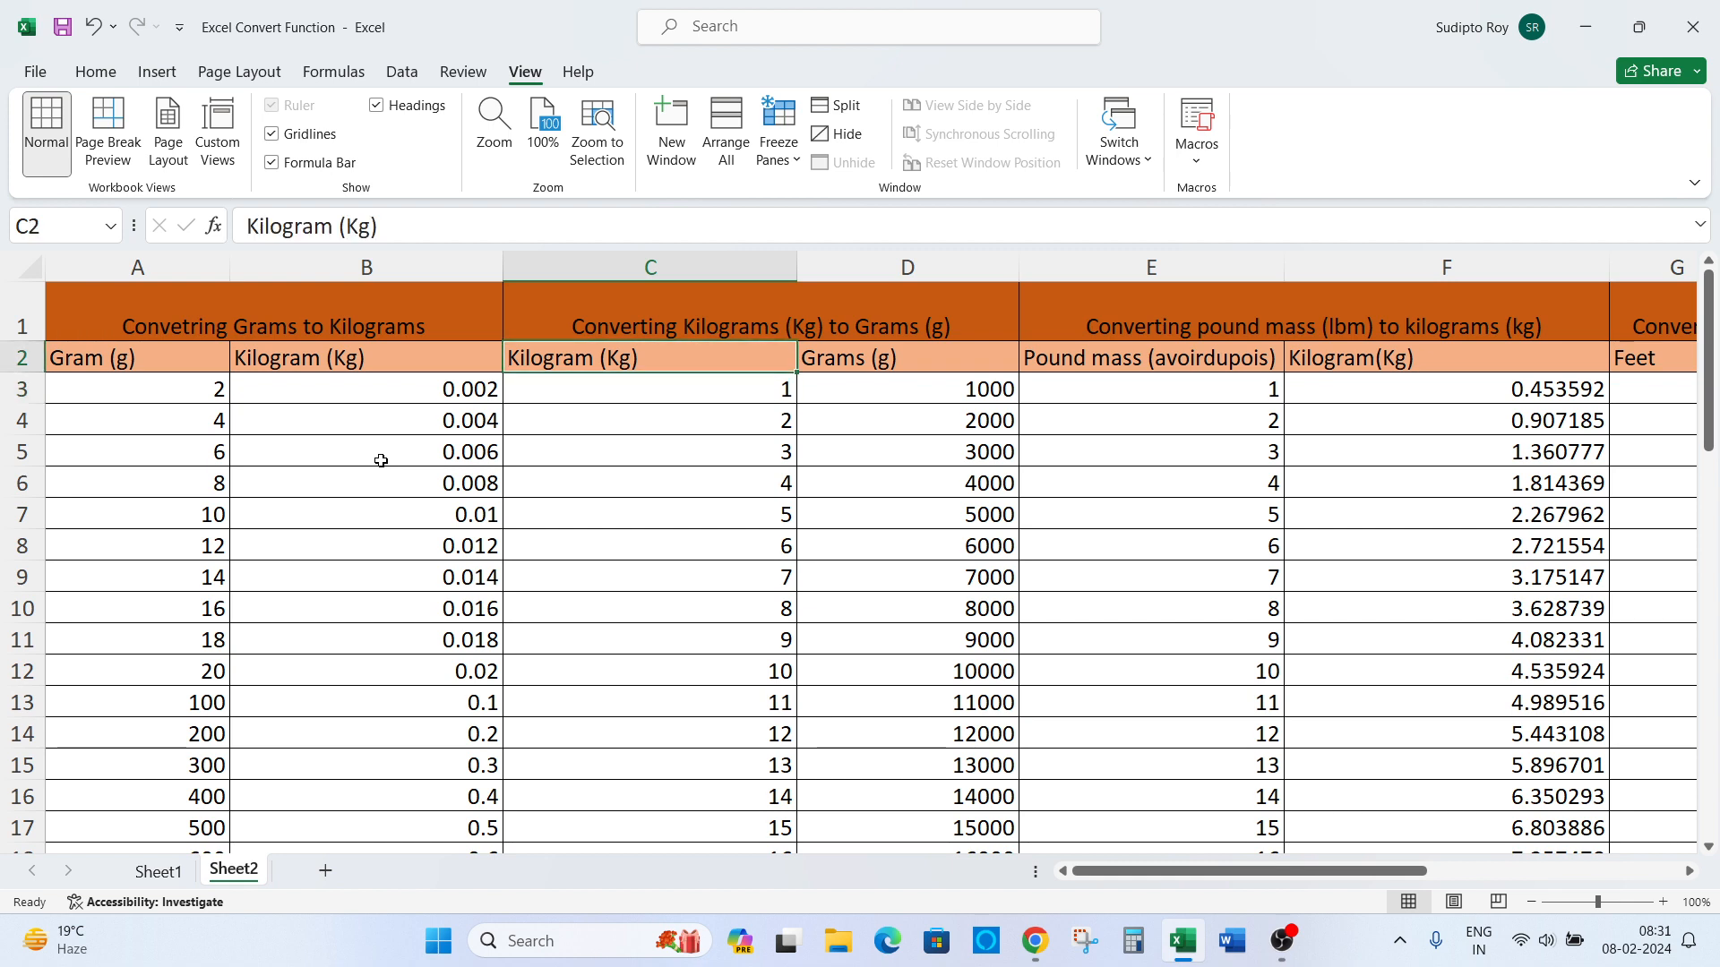
pyautogui.press('Right')
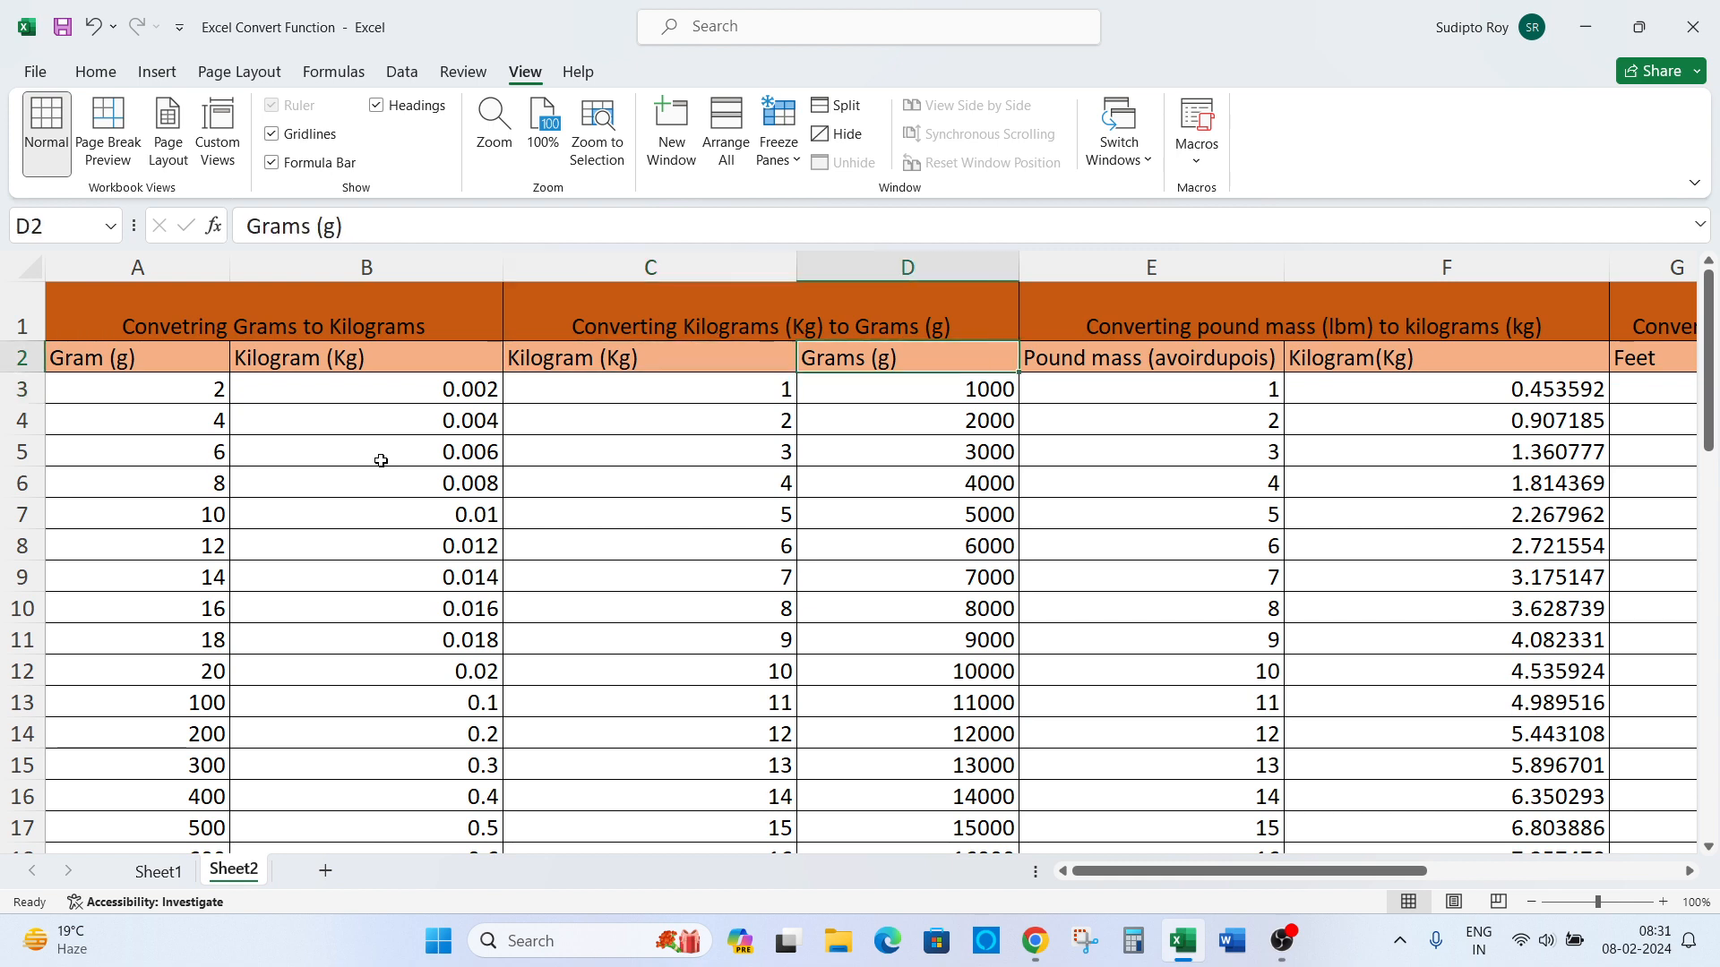
pyautogui.press('Down')
pyautogui.press('Right')
pyautogui.press('Up')
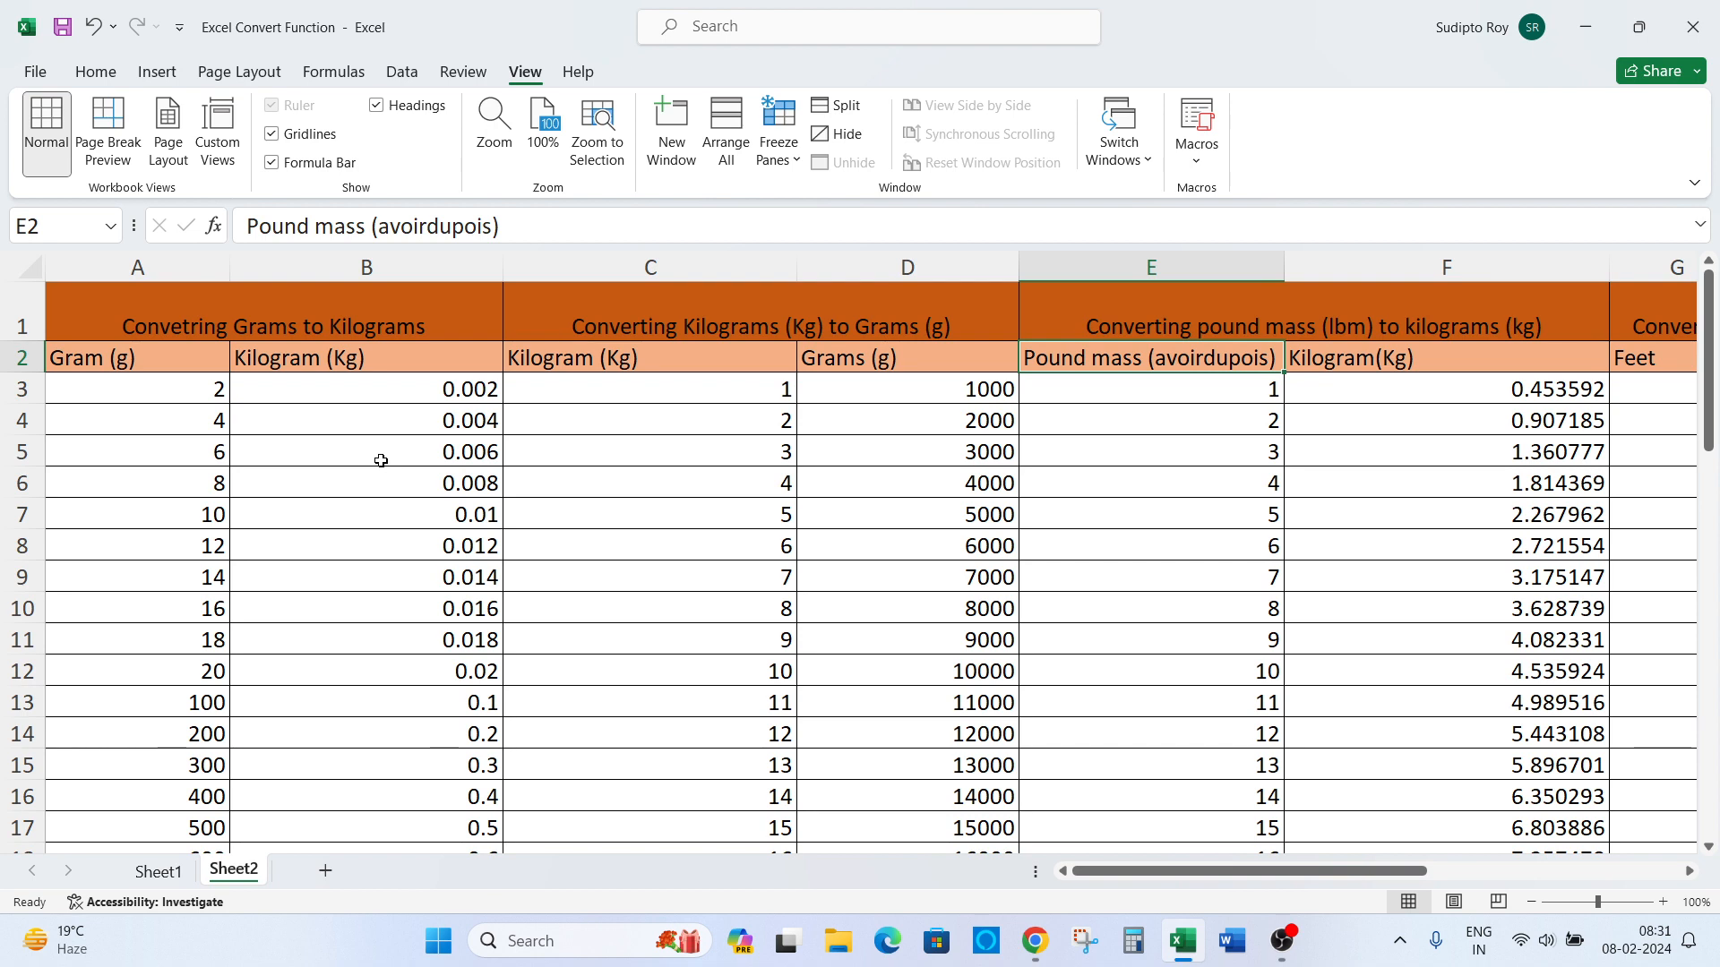
pyautogui.press('Down')
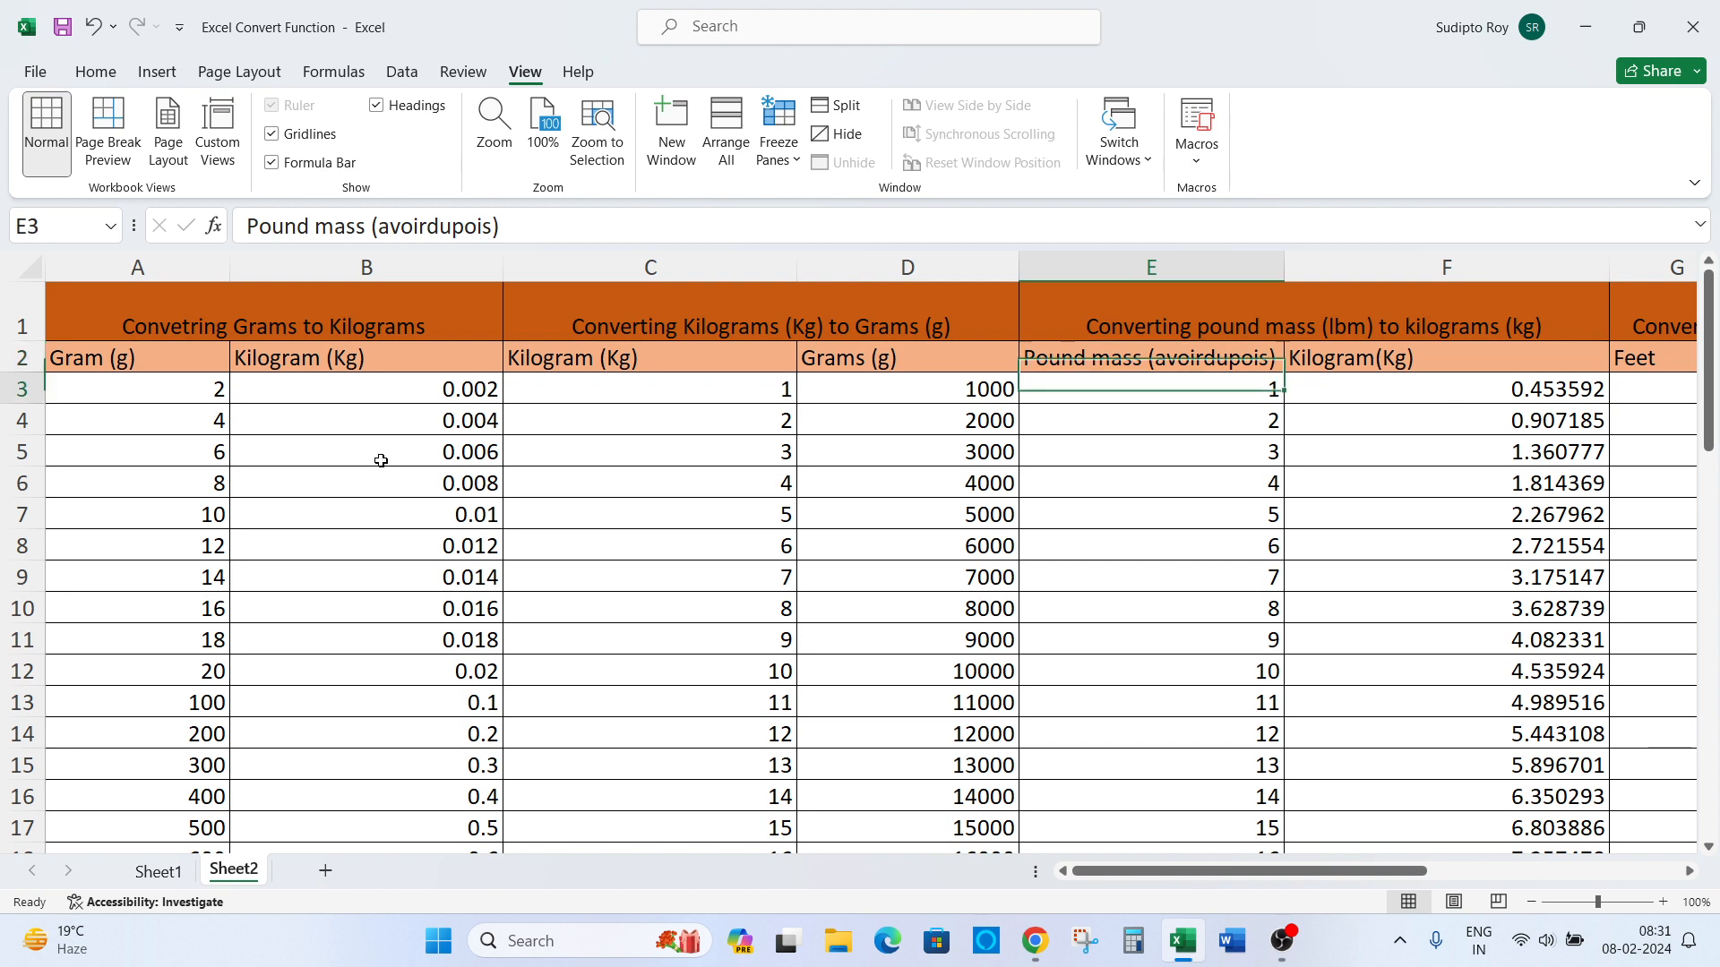
pyautogui.press('Right')
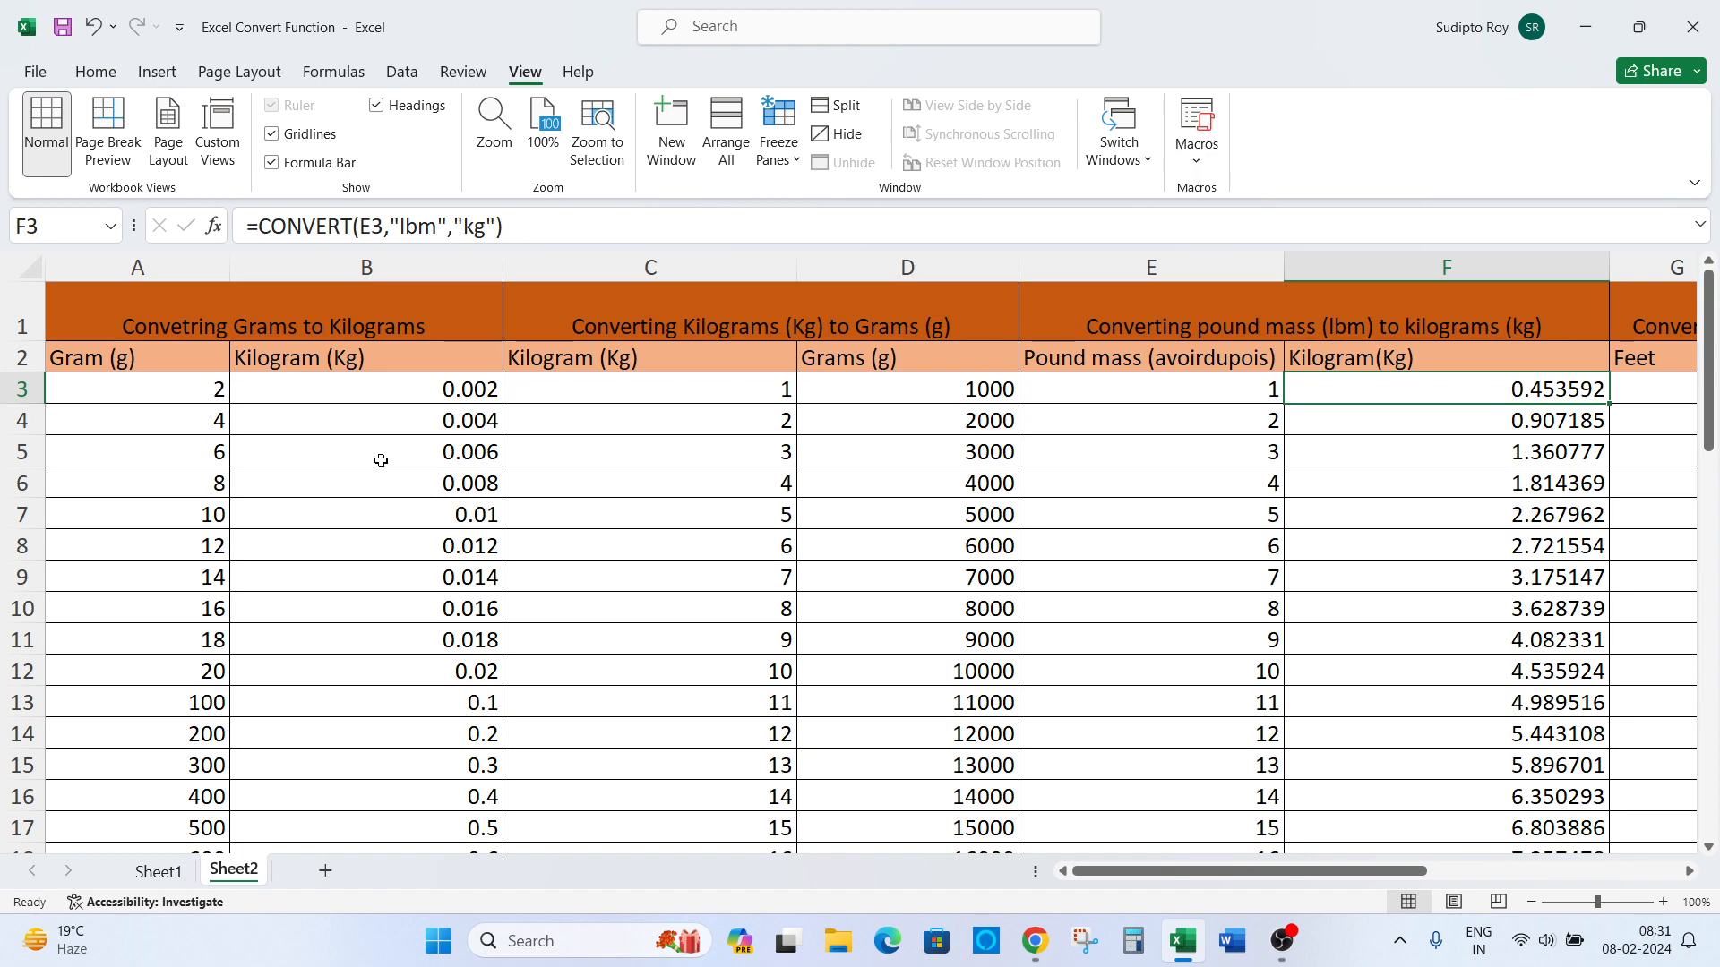
# - Review the feet to inches and liter to gallon tables, including the Gallon formulas in rows 3 and 27
pyautogui.press('Right')
pyautogui.press('Up')
pyautogui.press('Right')
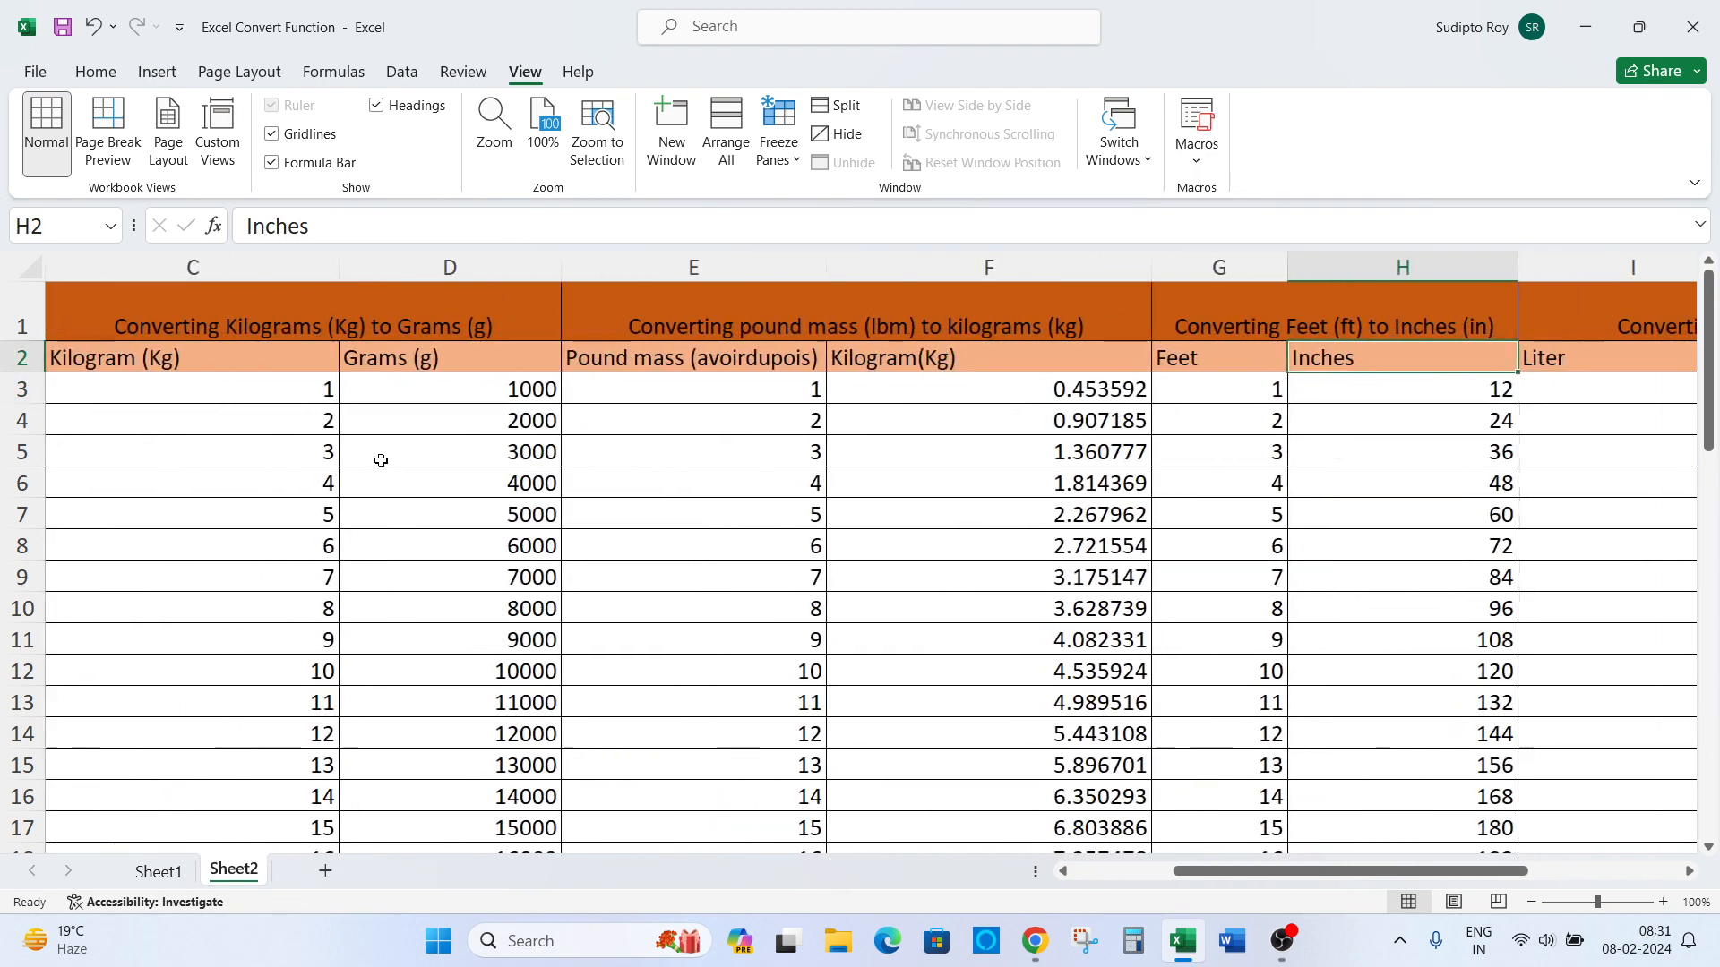
pyautogui.press('Down')
pyautogui.press('Right')
pyautogui.press('Up')
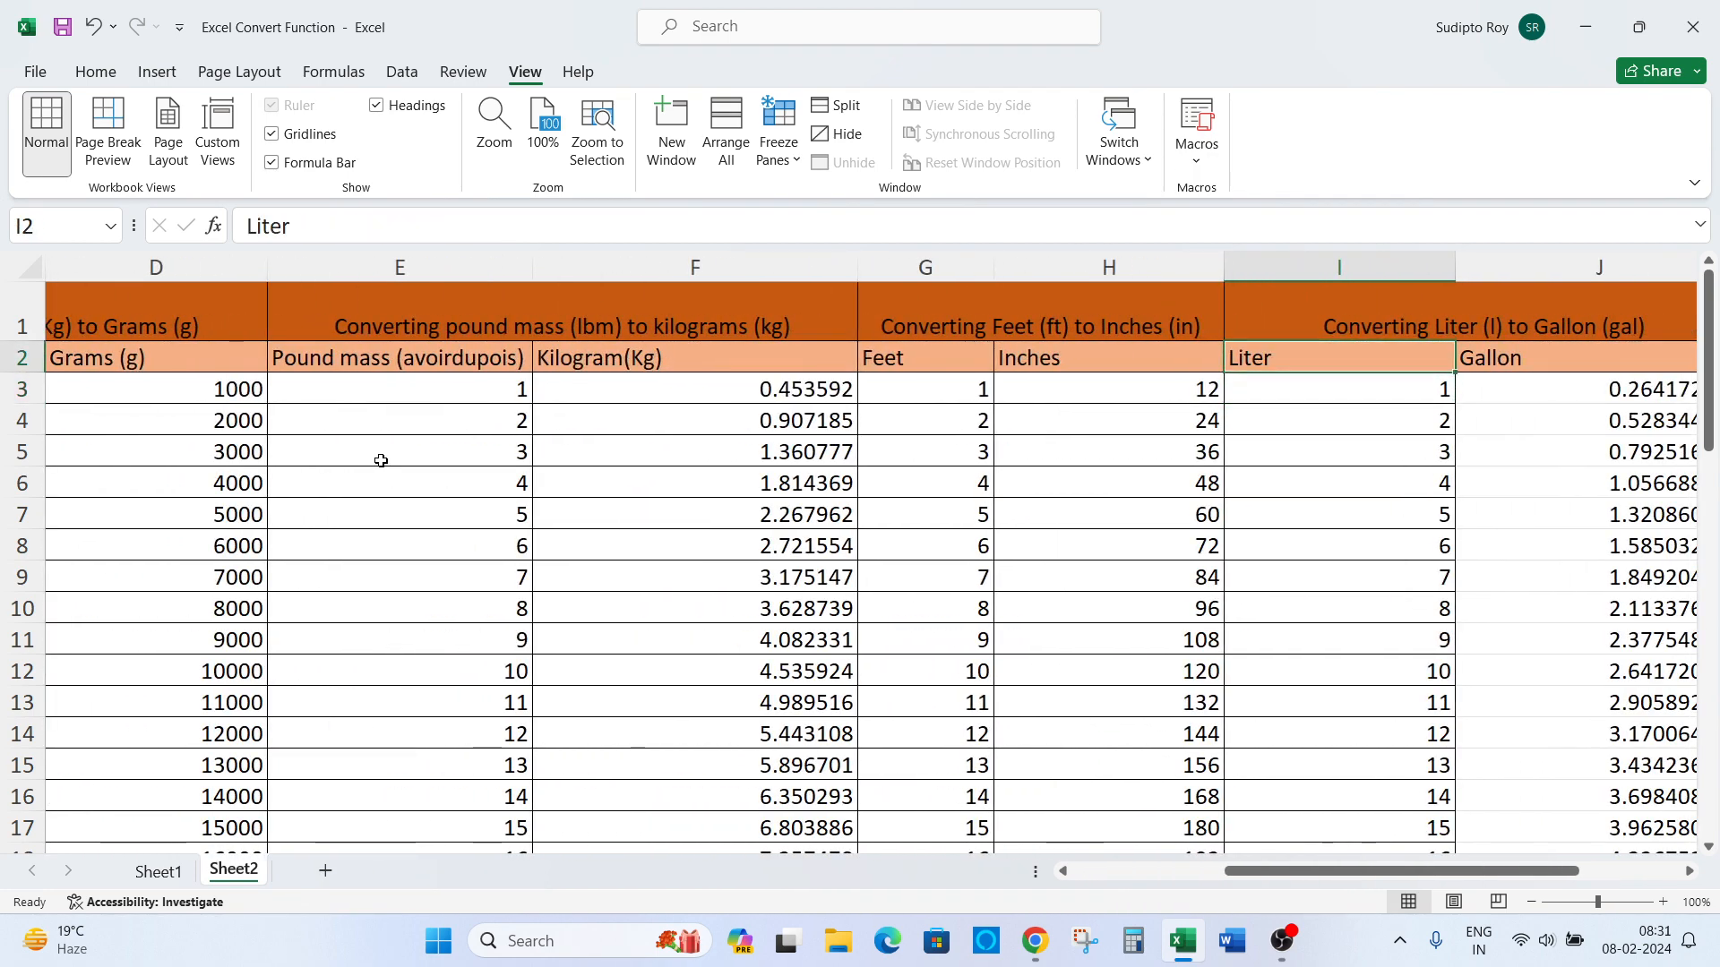
pyautogui.press('Down')
pyautogui.press('Right')
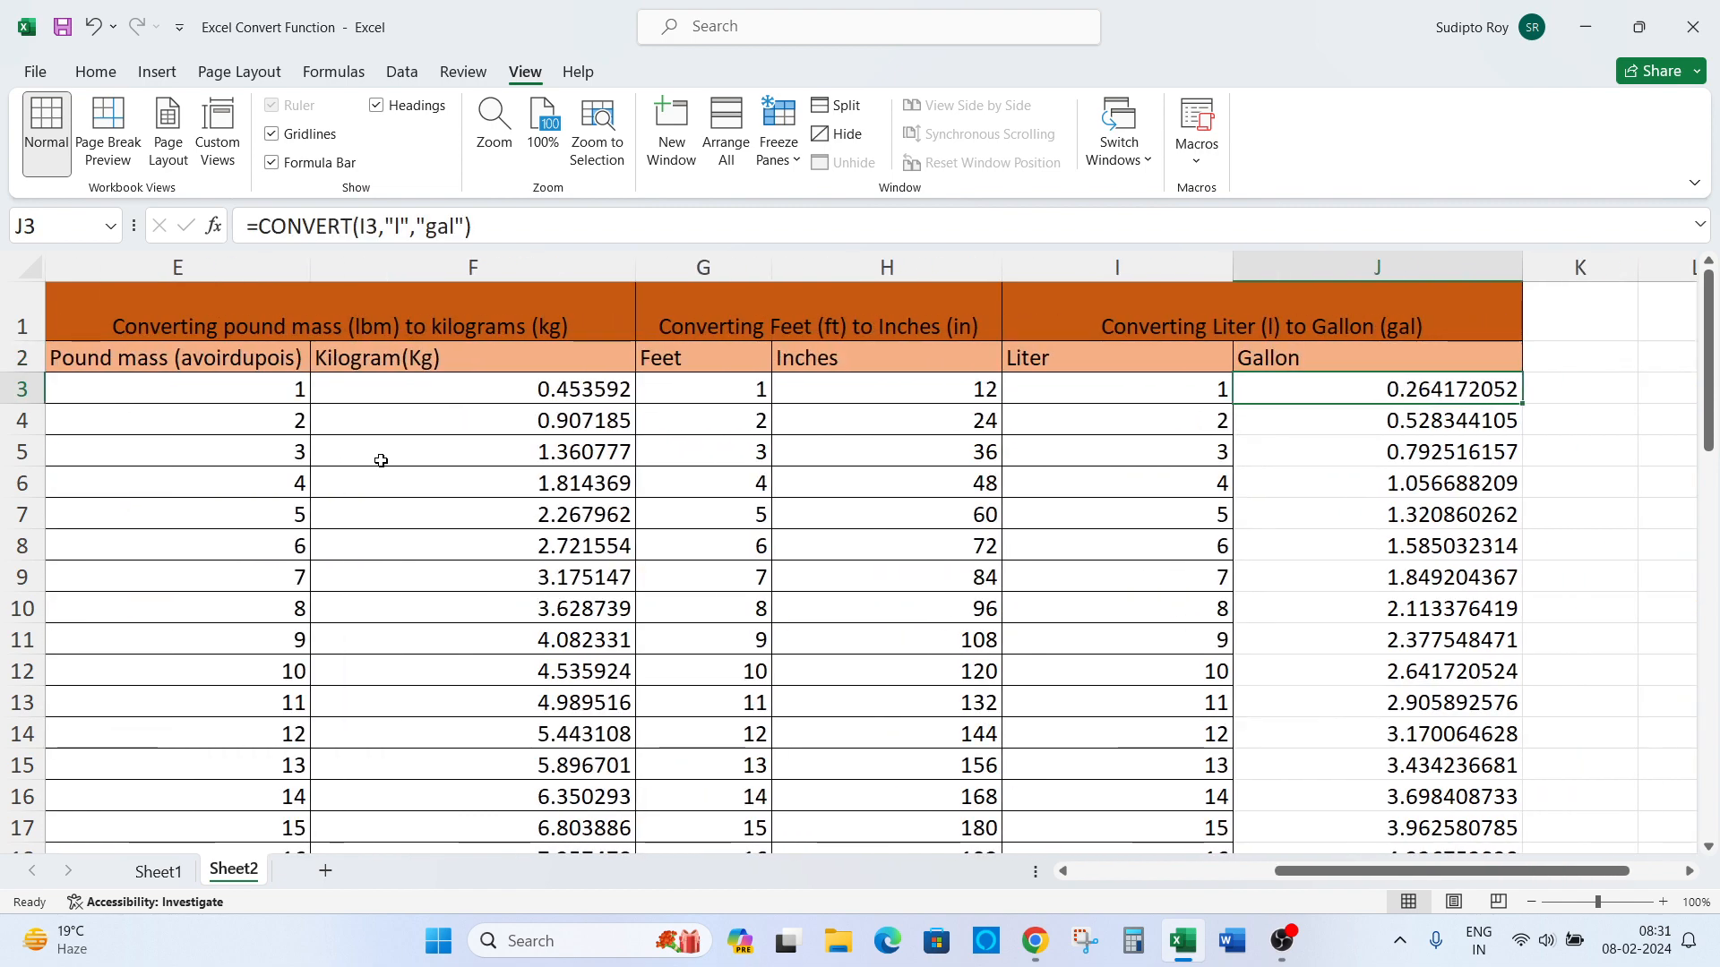
pyautogui.hotkey('ctrl', 'Down')
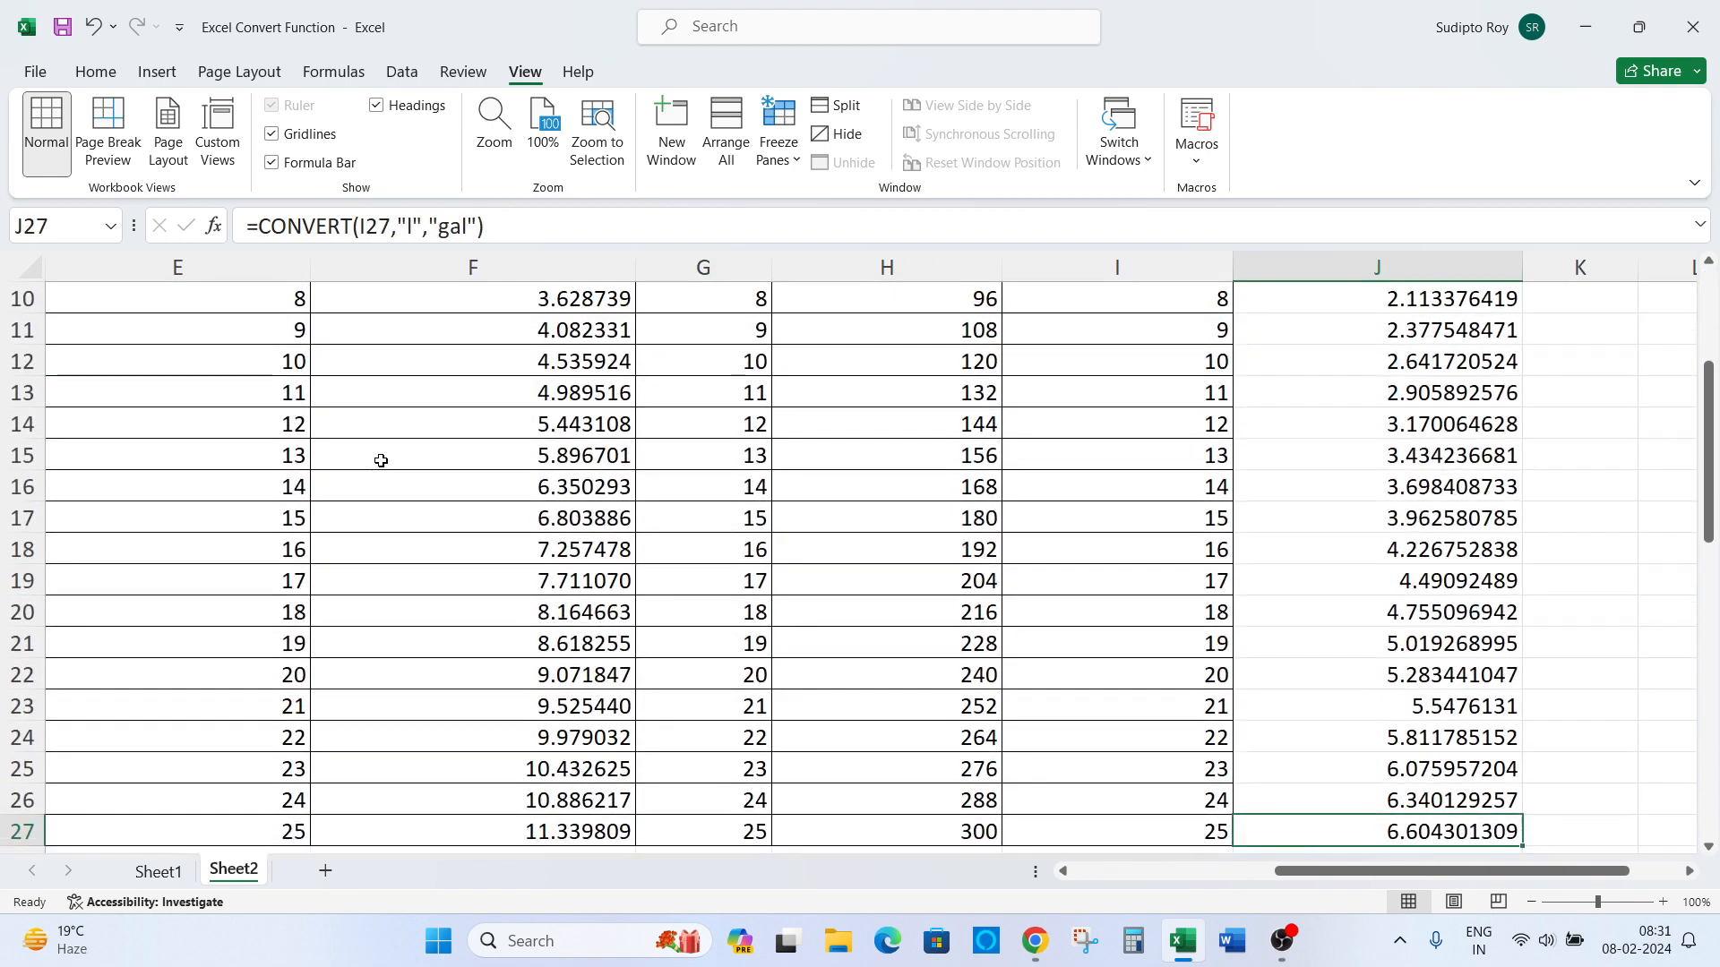
pyautogui.hotkey('ctrl', 'Left')
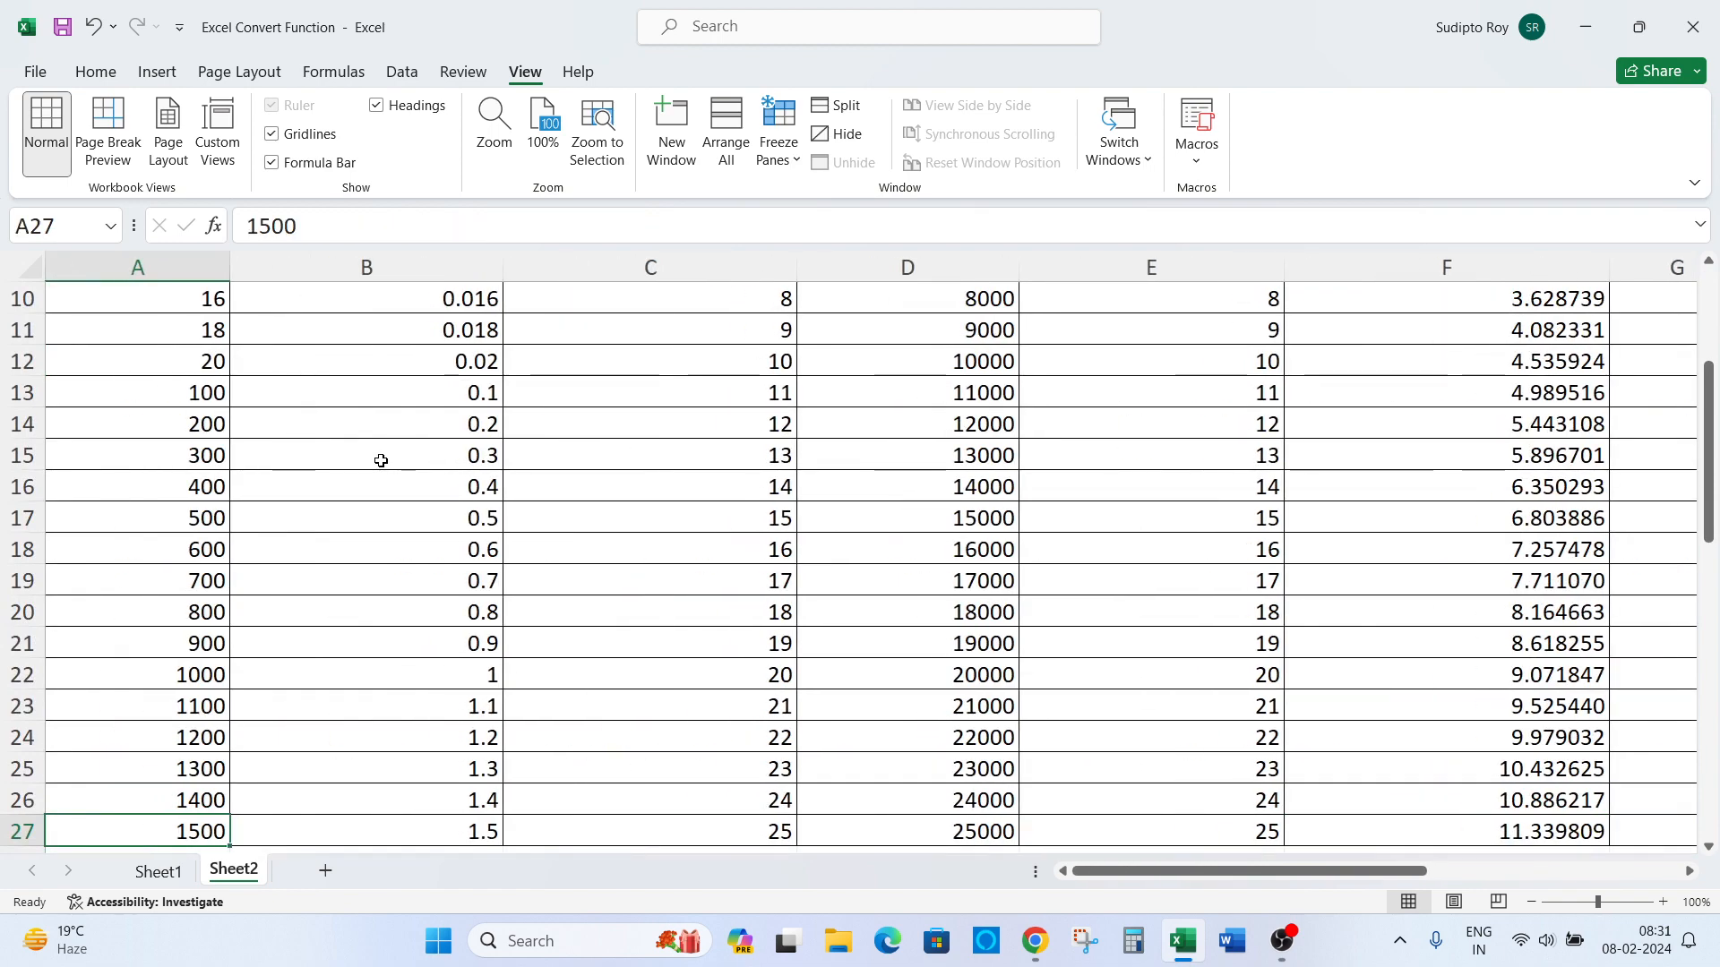
# - Switch to Sheet1 and examine the grams to kilograms formula in cell B3
pyautogui.hotkey('ctrl', 'pageup')
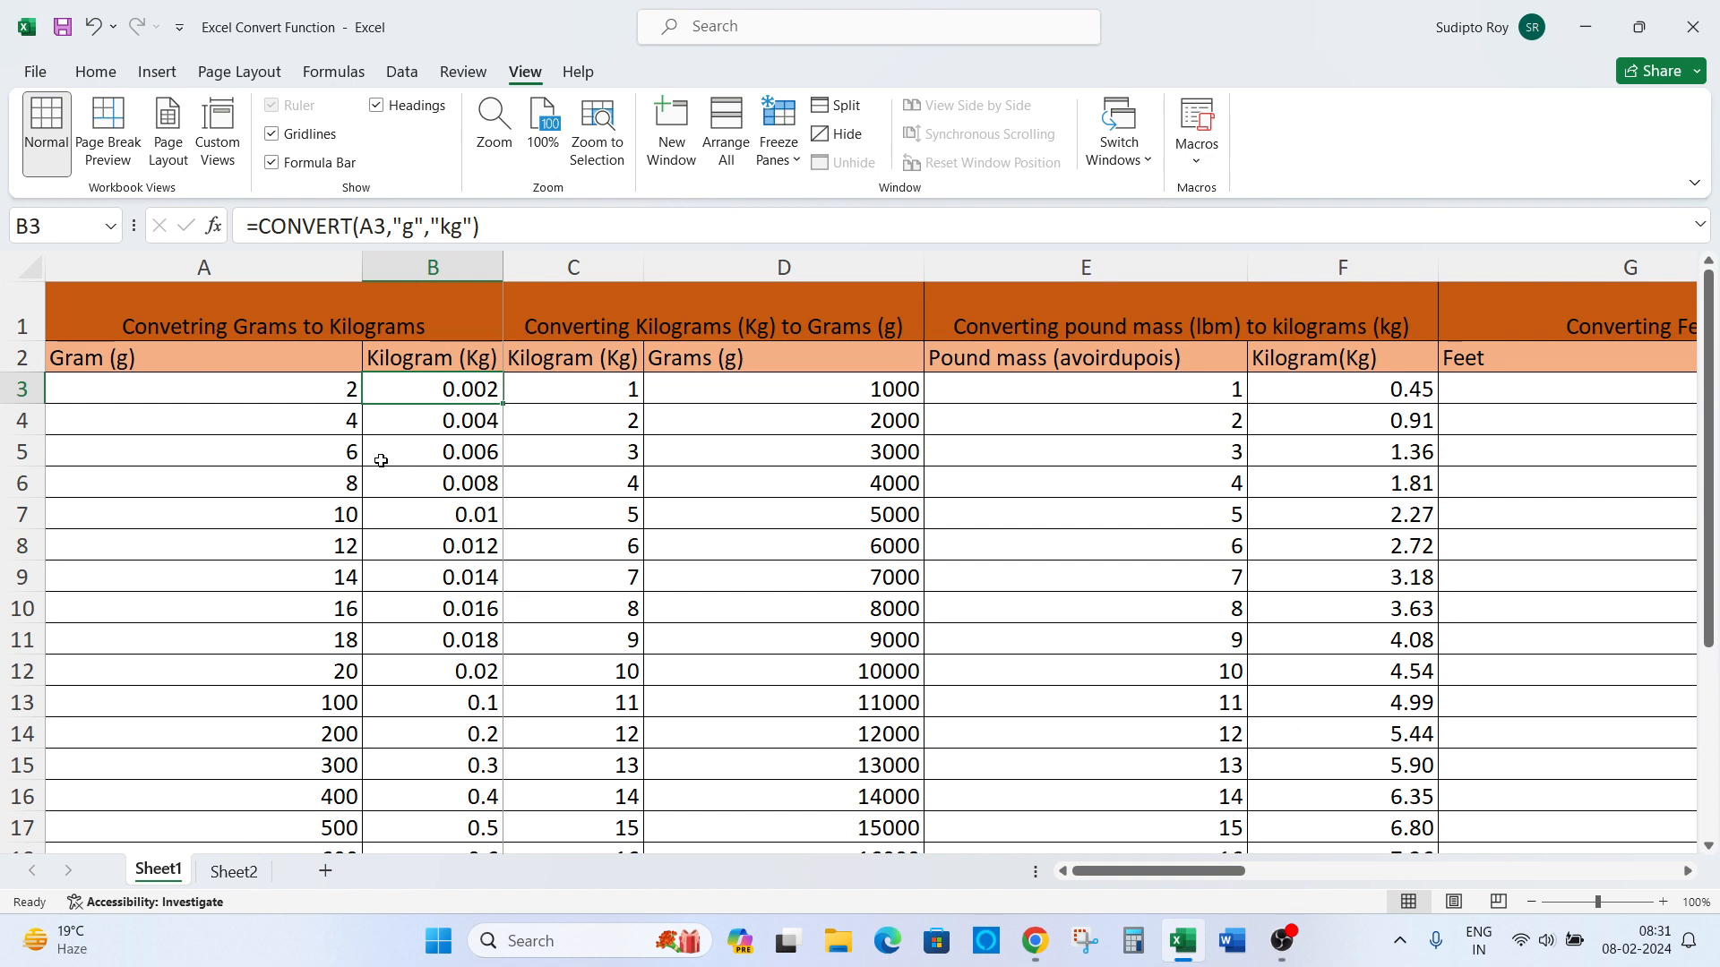
pyautogui.hotkey('ctrl', 'Home')
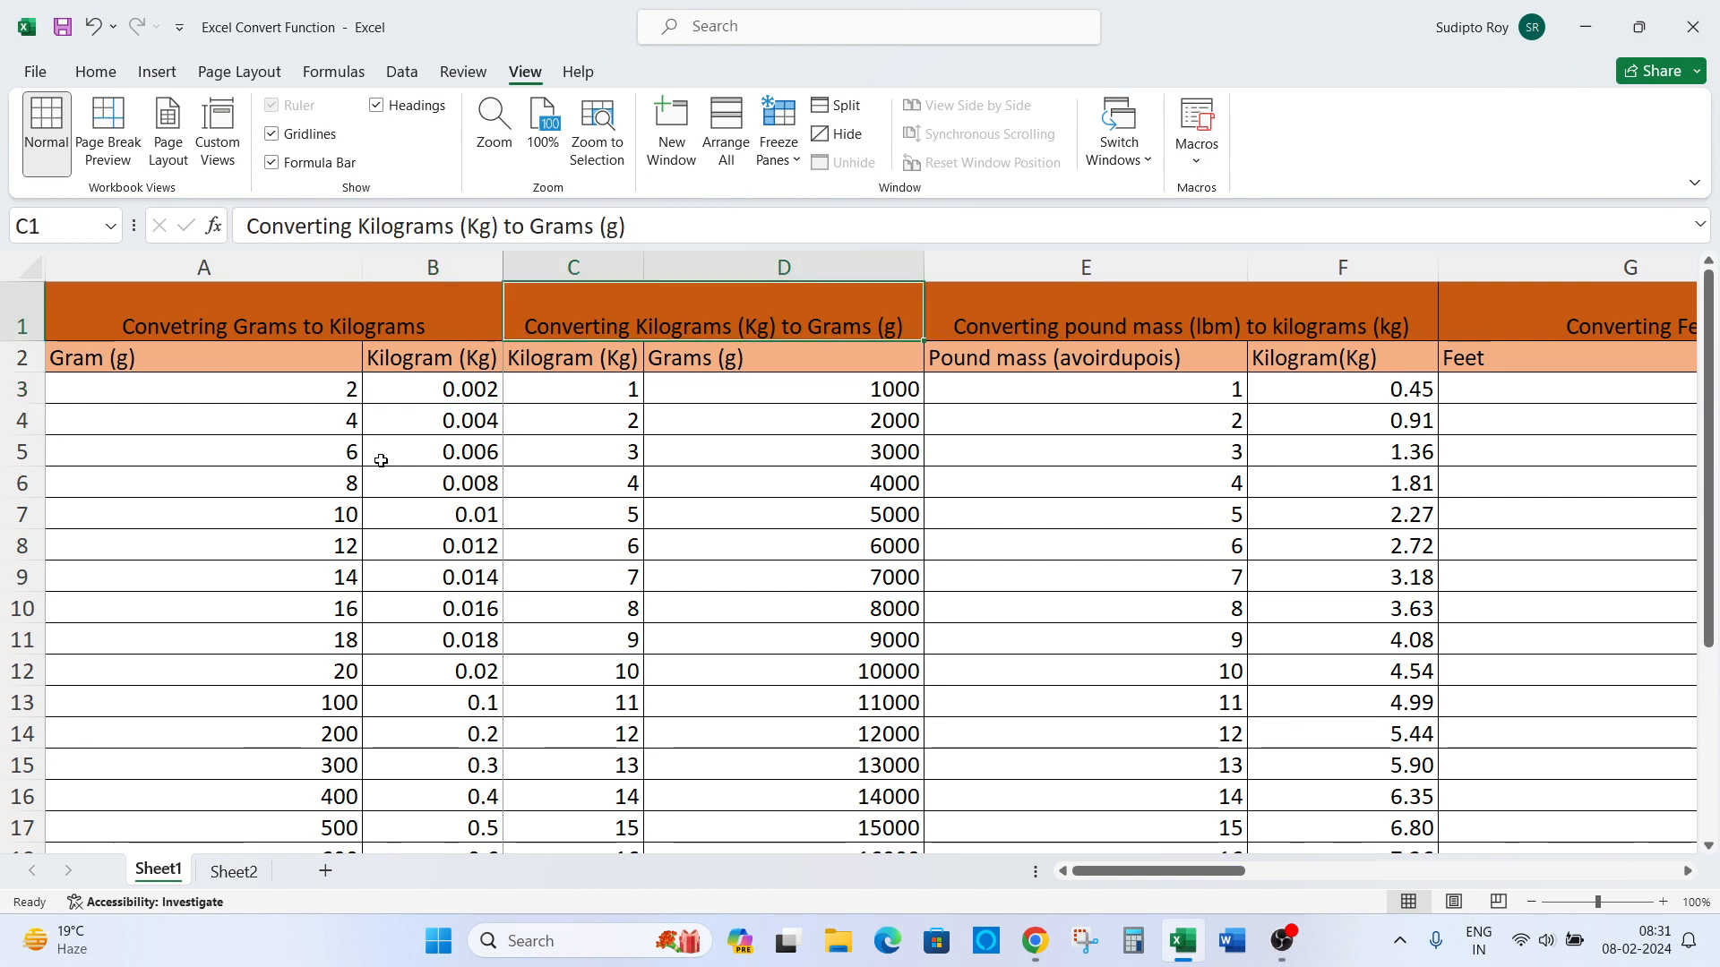
pyautogui.press('Left')
pyautogui.press('Down')
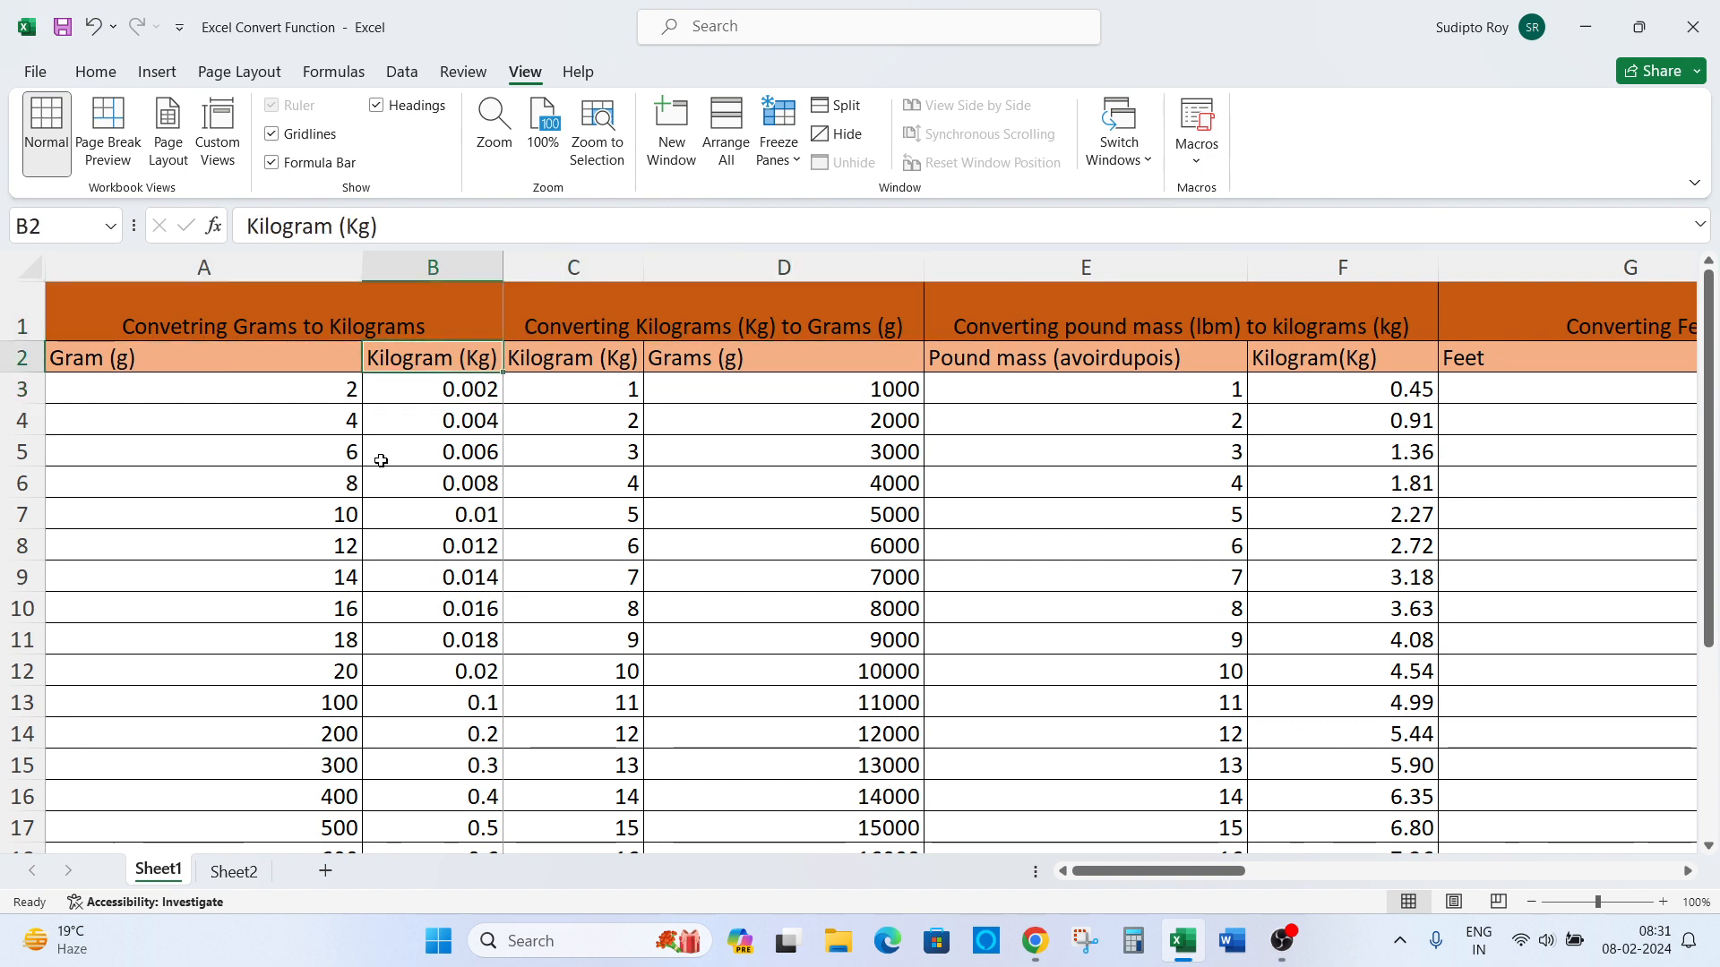
pyautogui.press('Down')
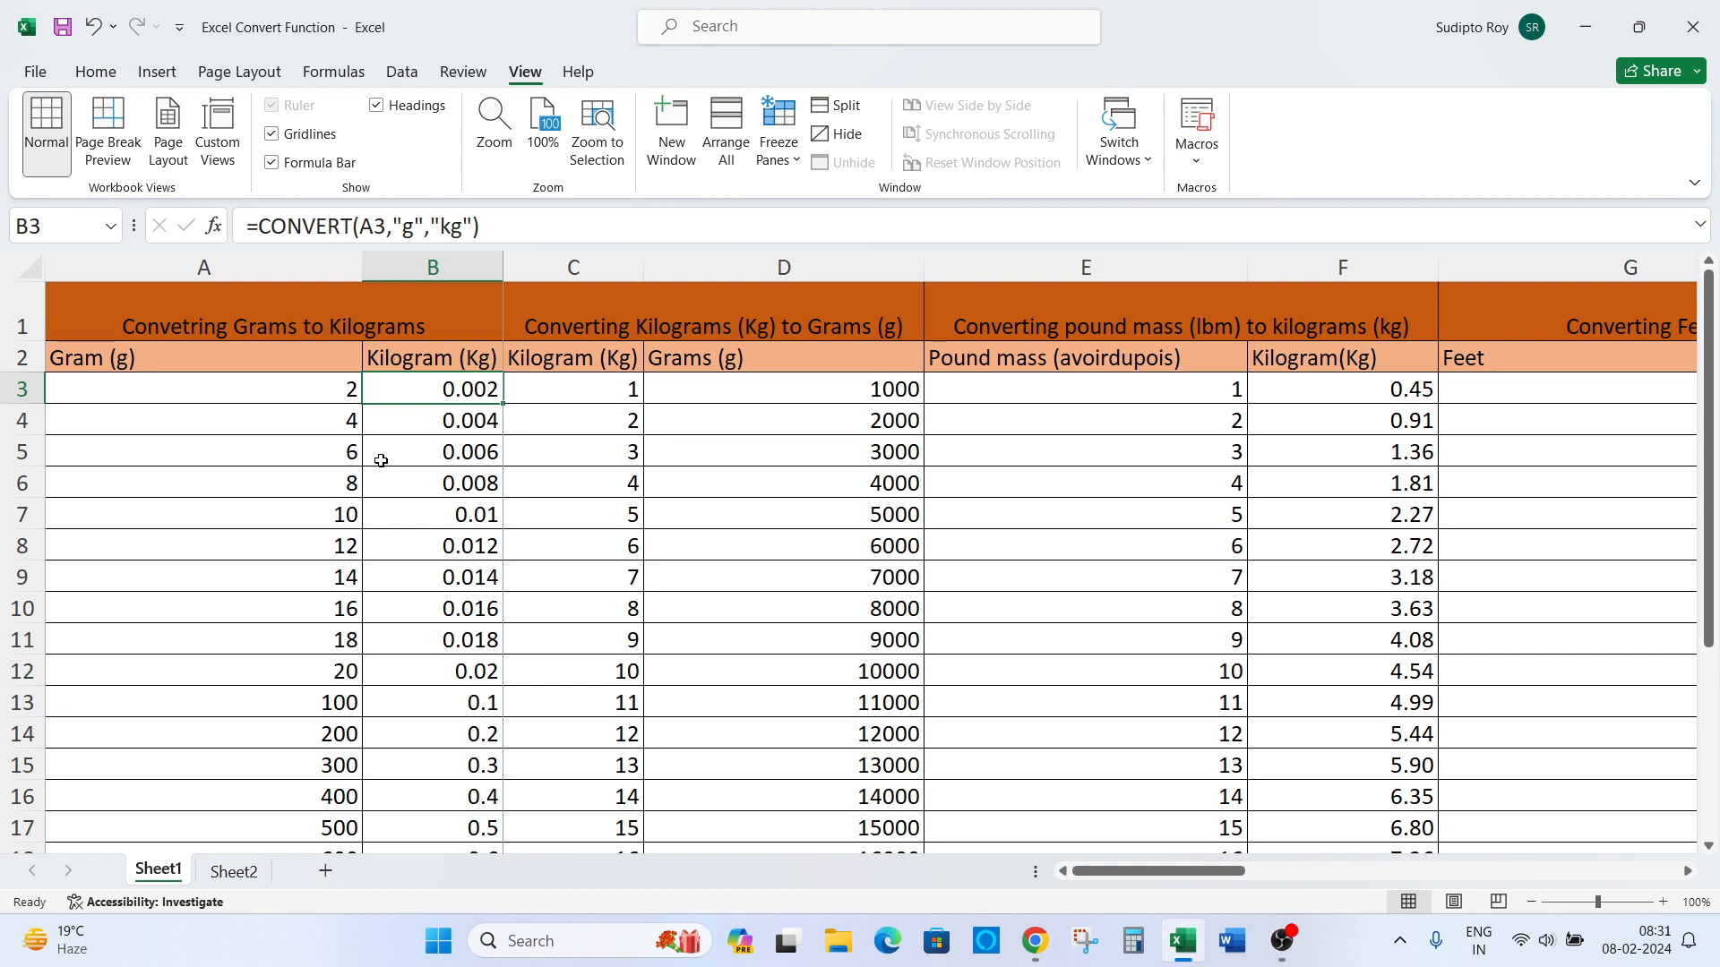
# - Read through the written CONVERT formulas in row 3 under the headings Formula1 to Formula 5
pyautogui.hotkey('ctrl', 'Right')
pyautogui.hotkey('ctrl', 'Right')
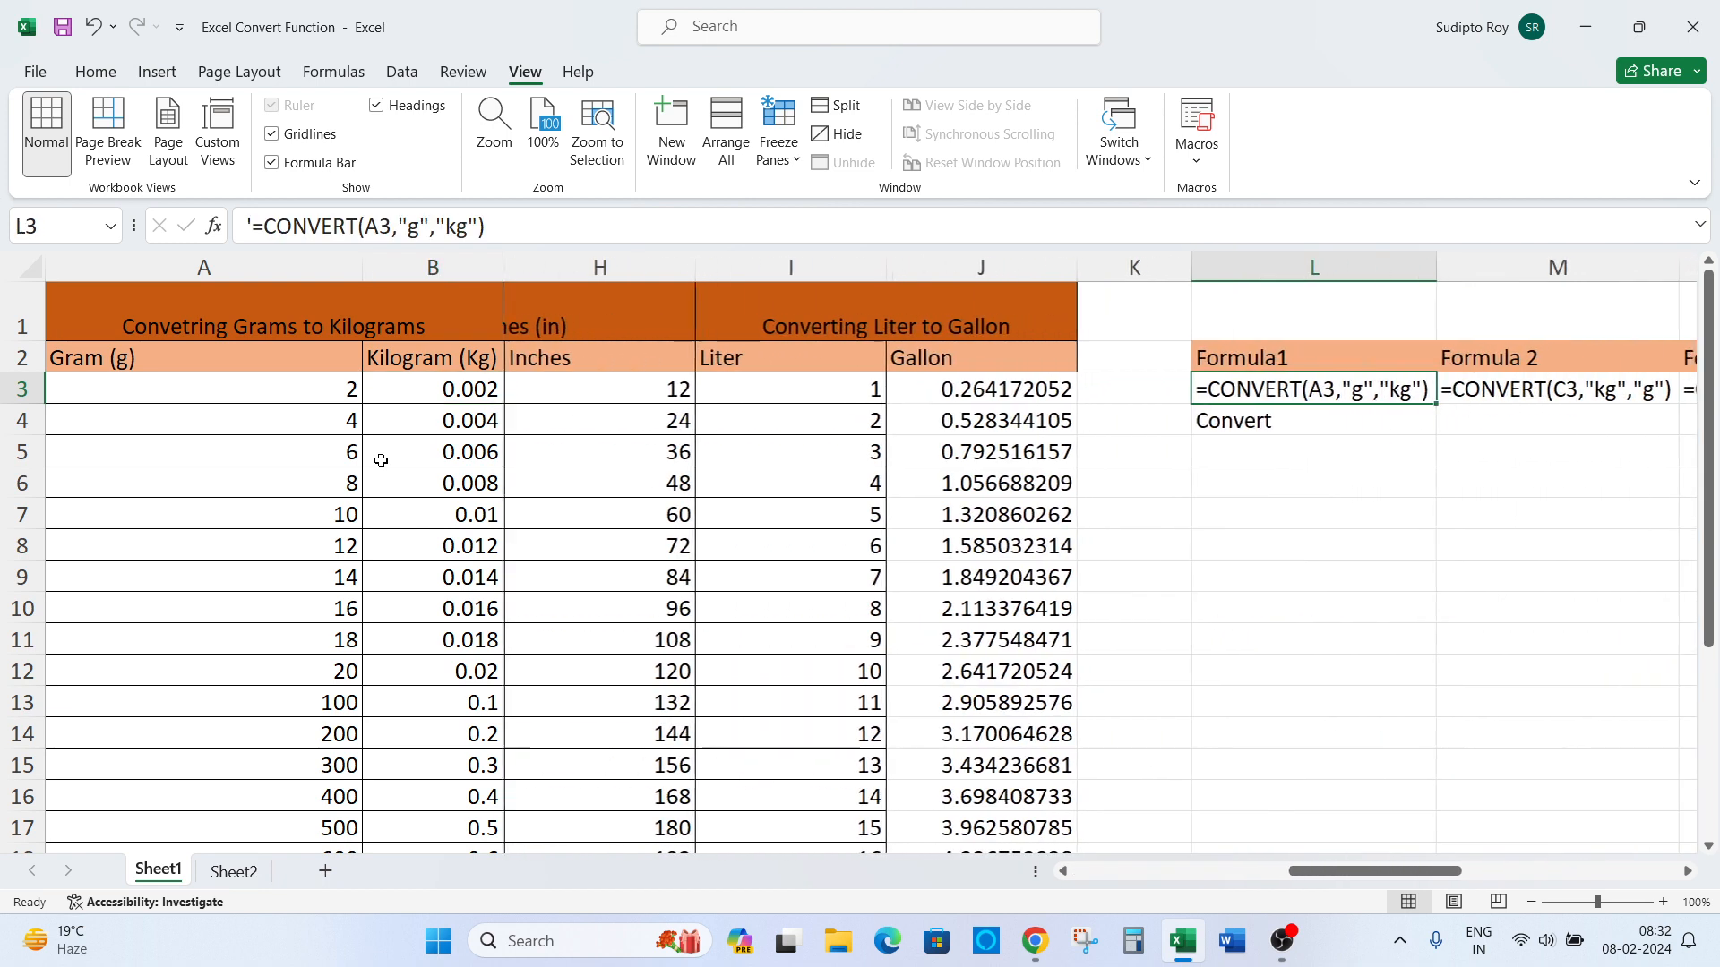
pyautogui.press('Right')
pyautogui.press('Left')
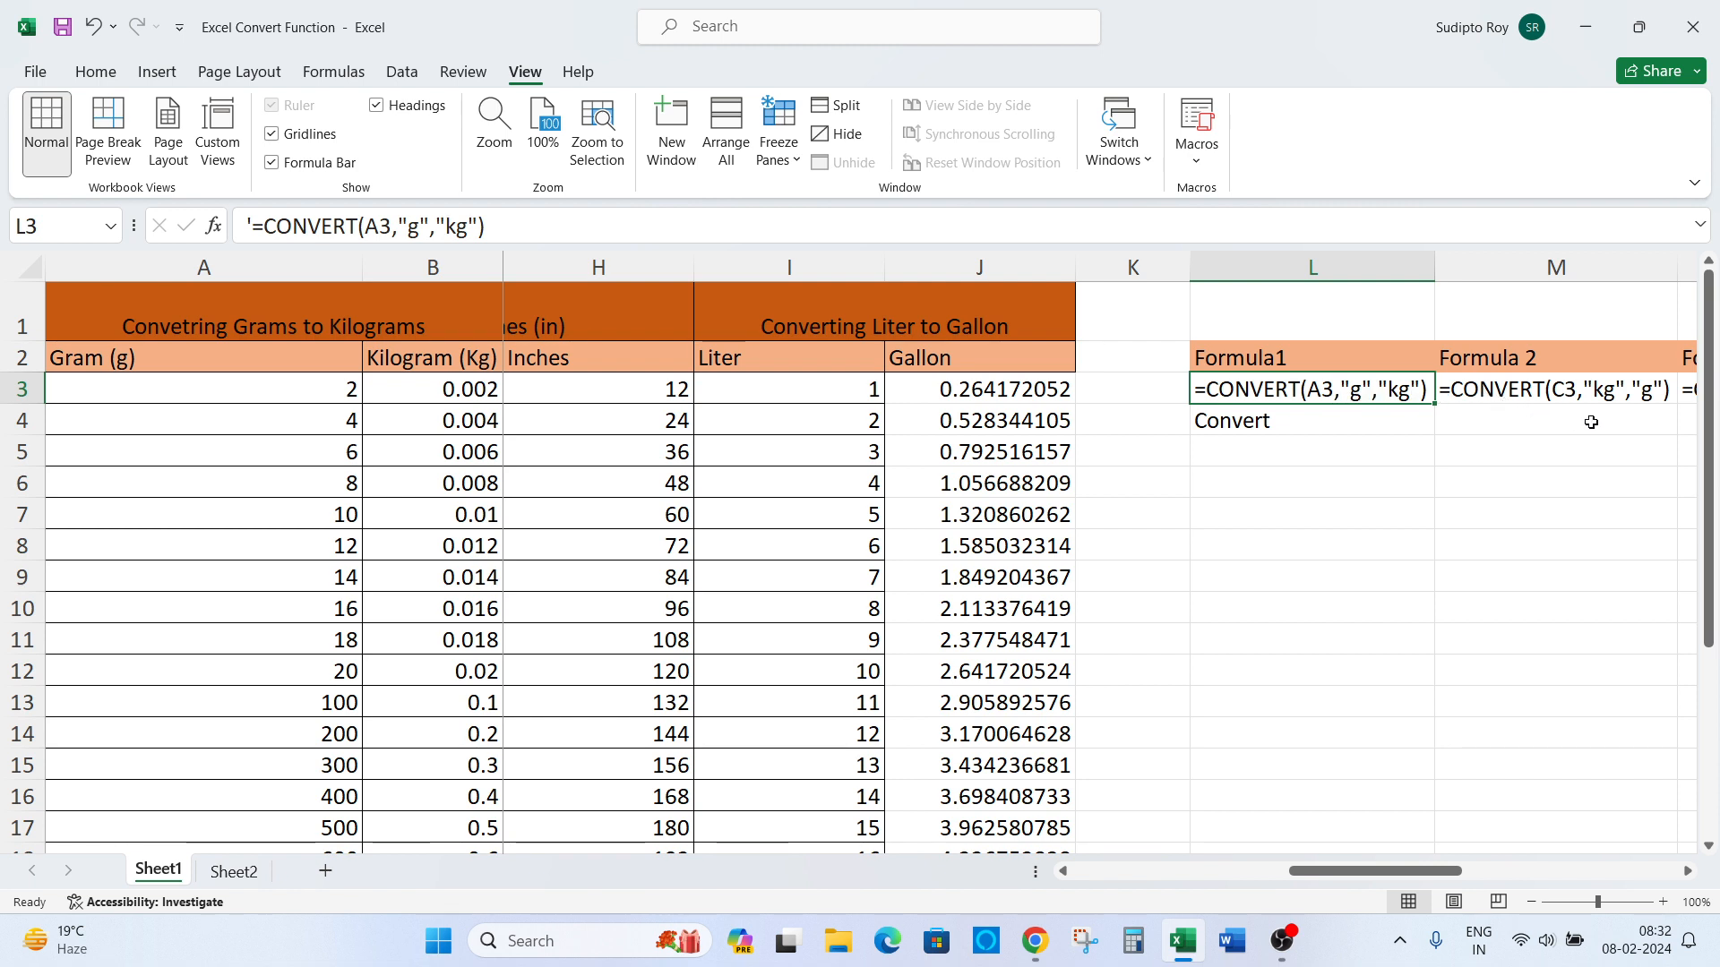
pyautogui.press('Right')
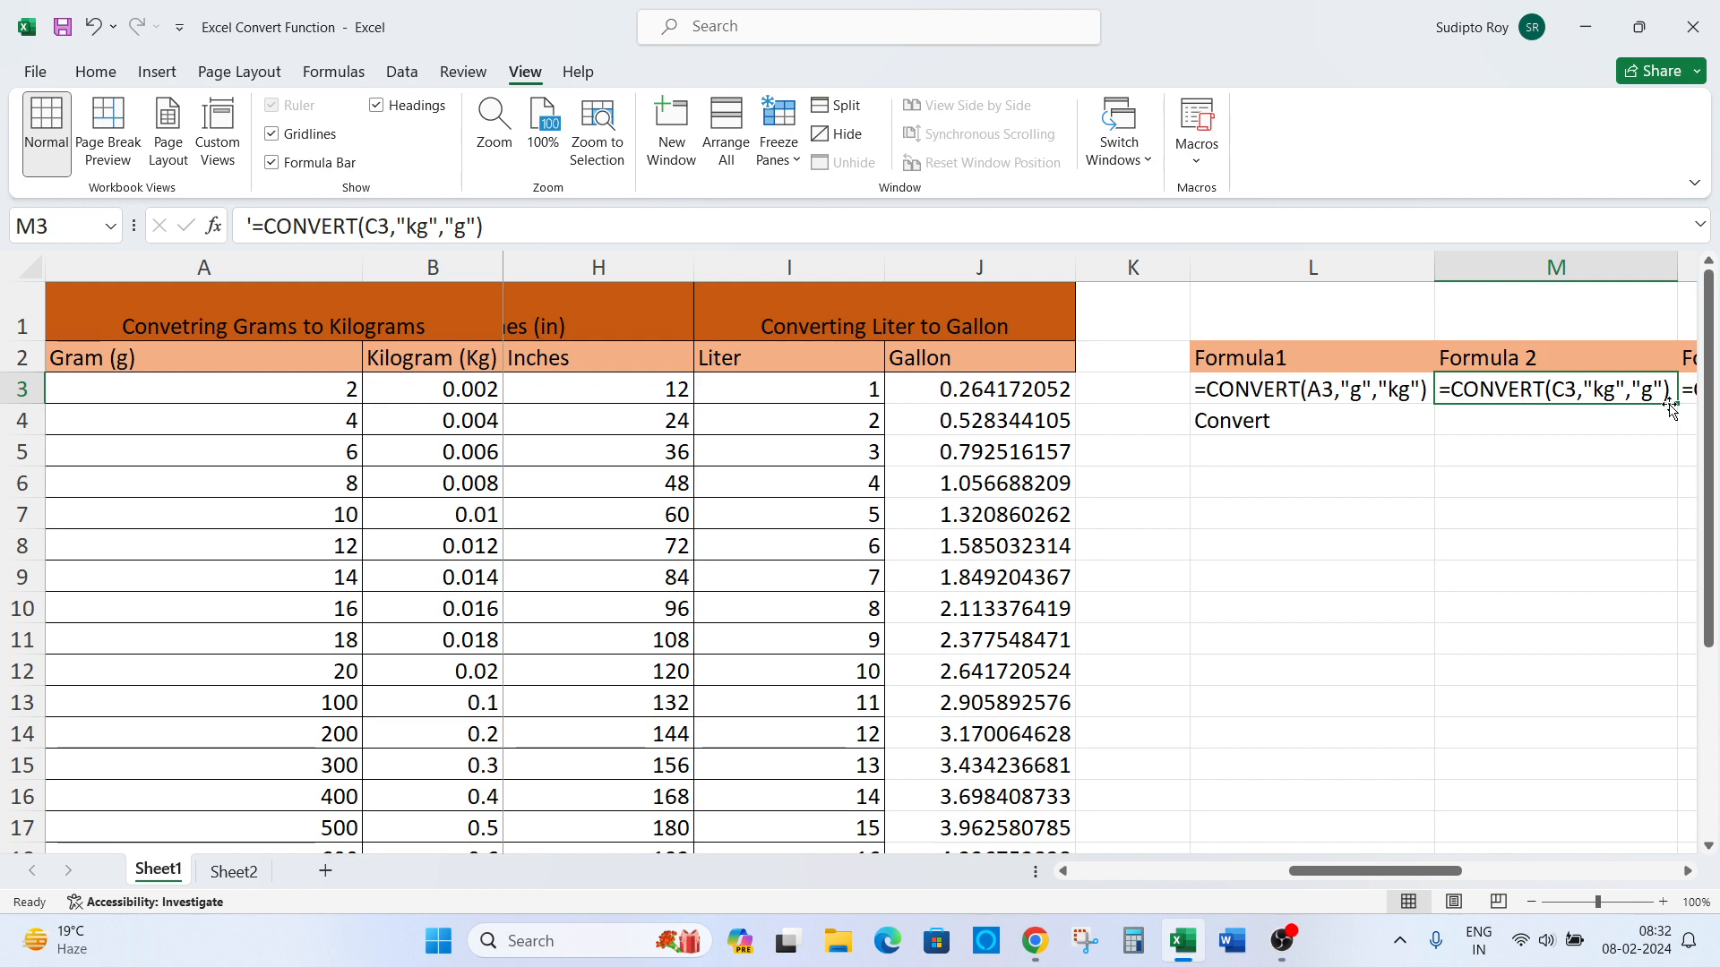
pyautogui.press('Right')
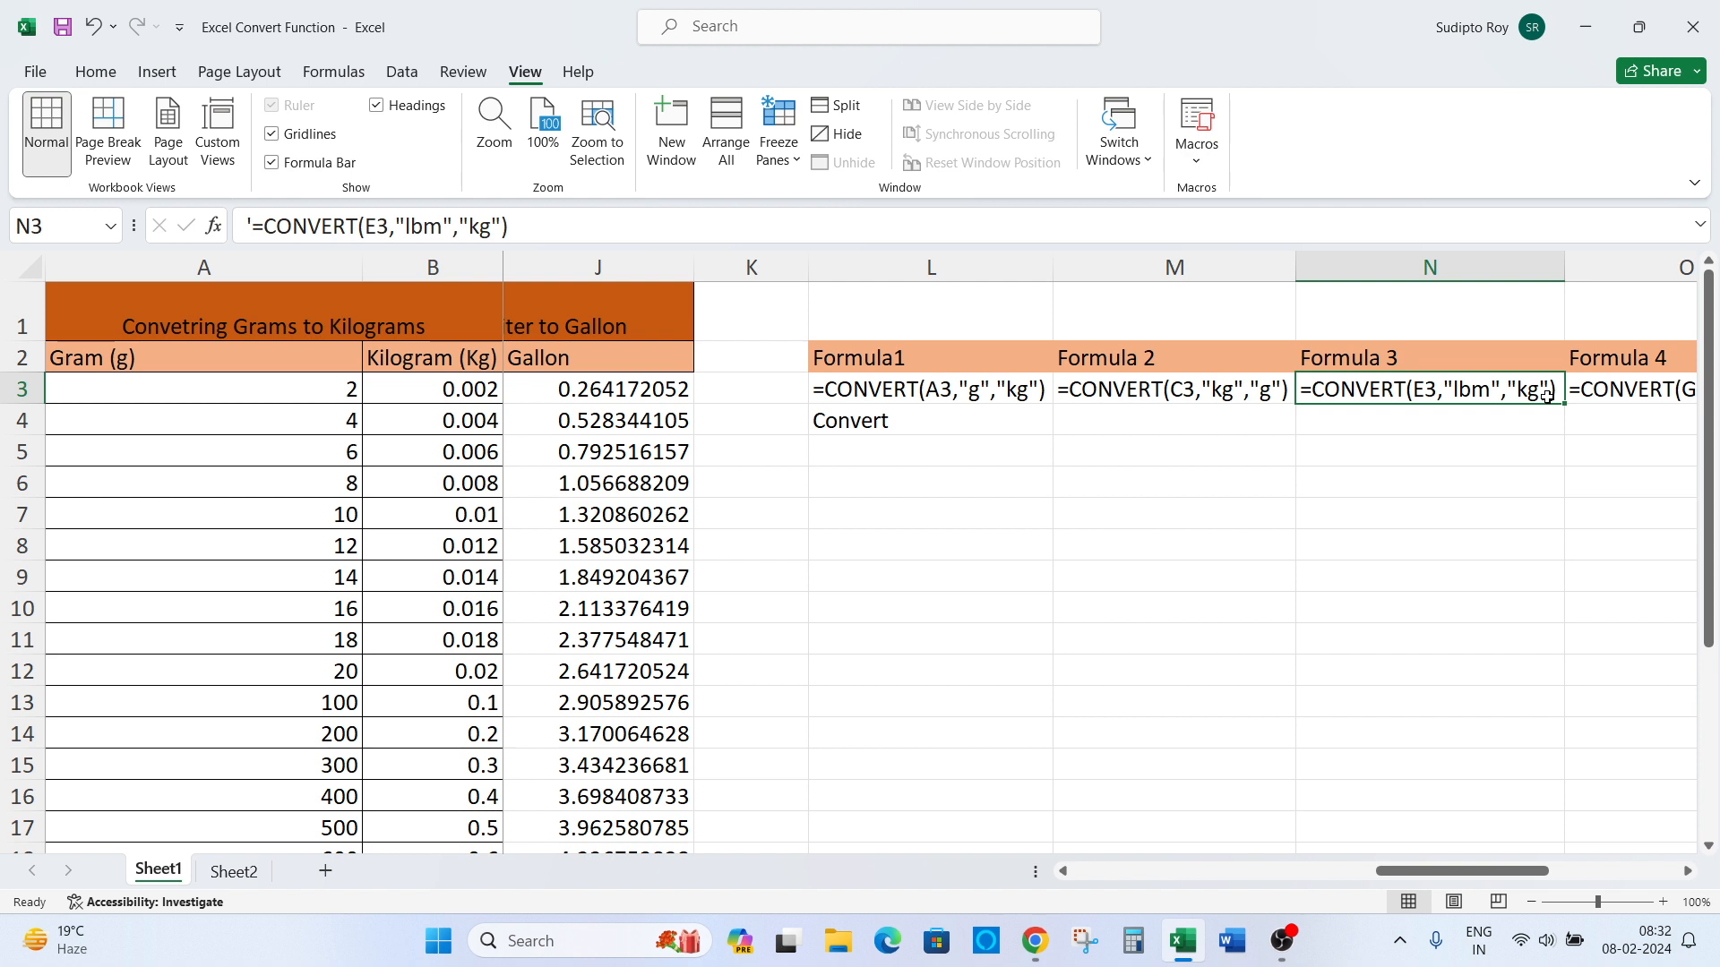
pyautogui.press('Right')
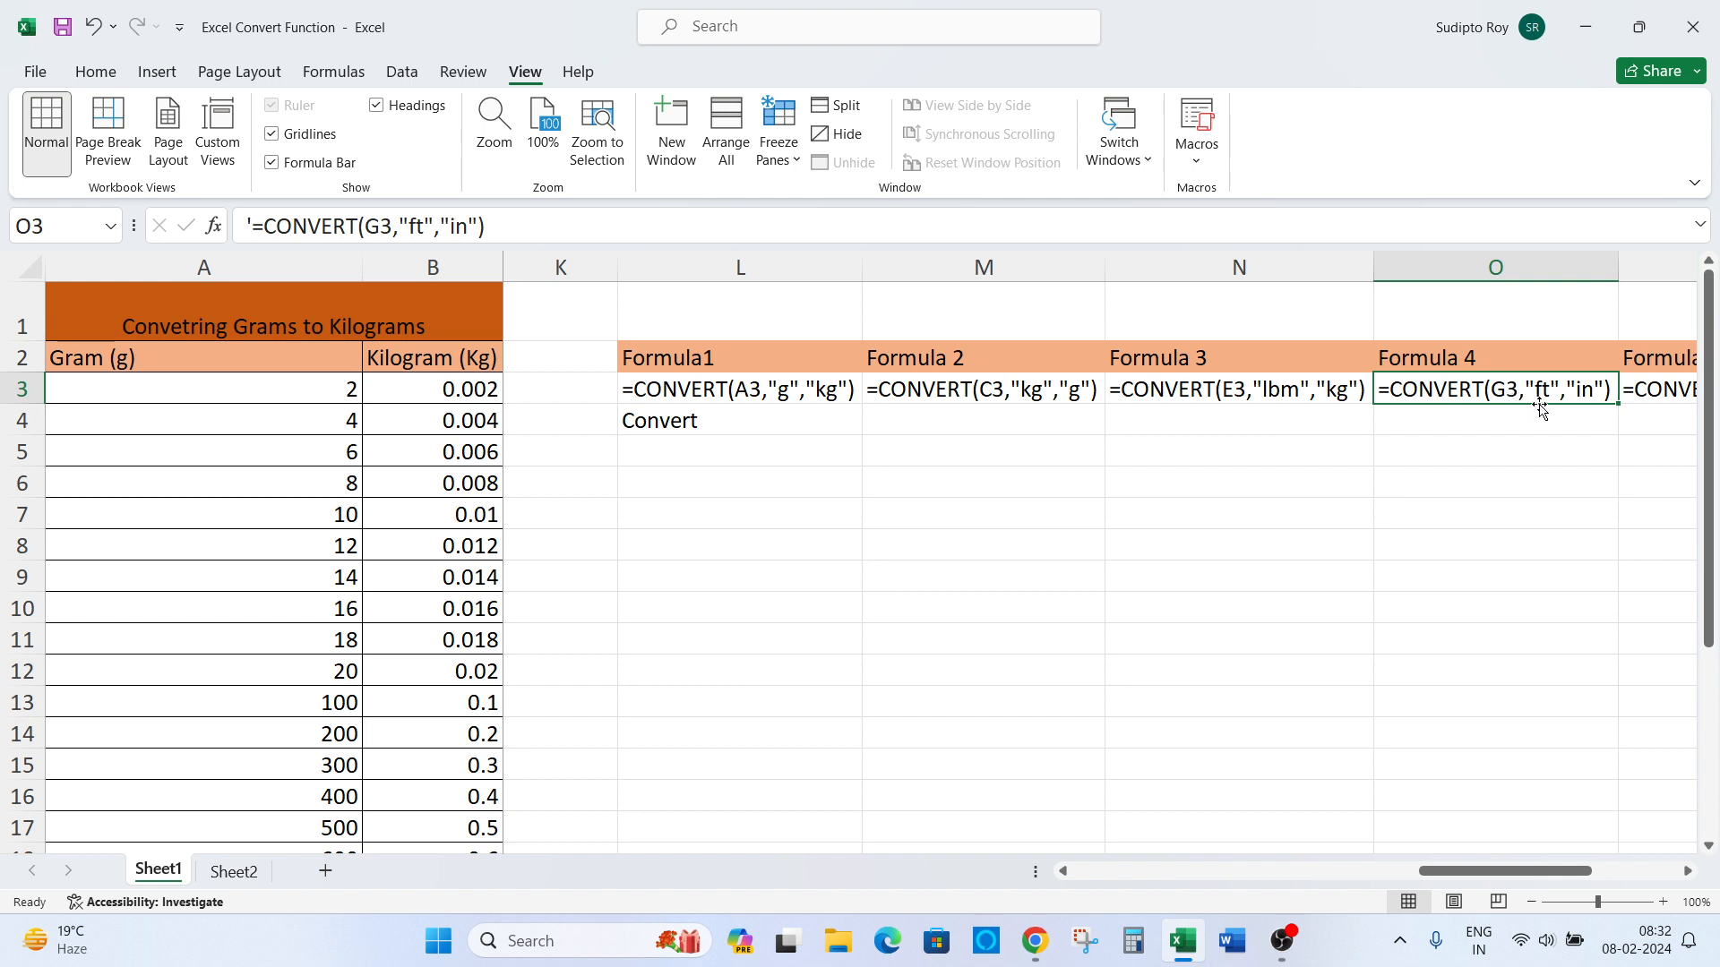
pyautogui.press('Right')
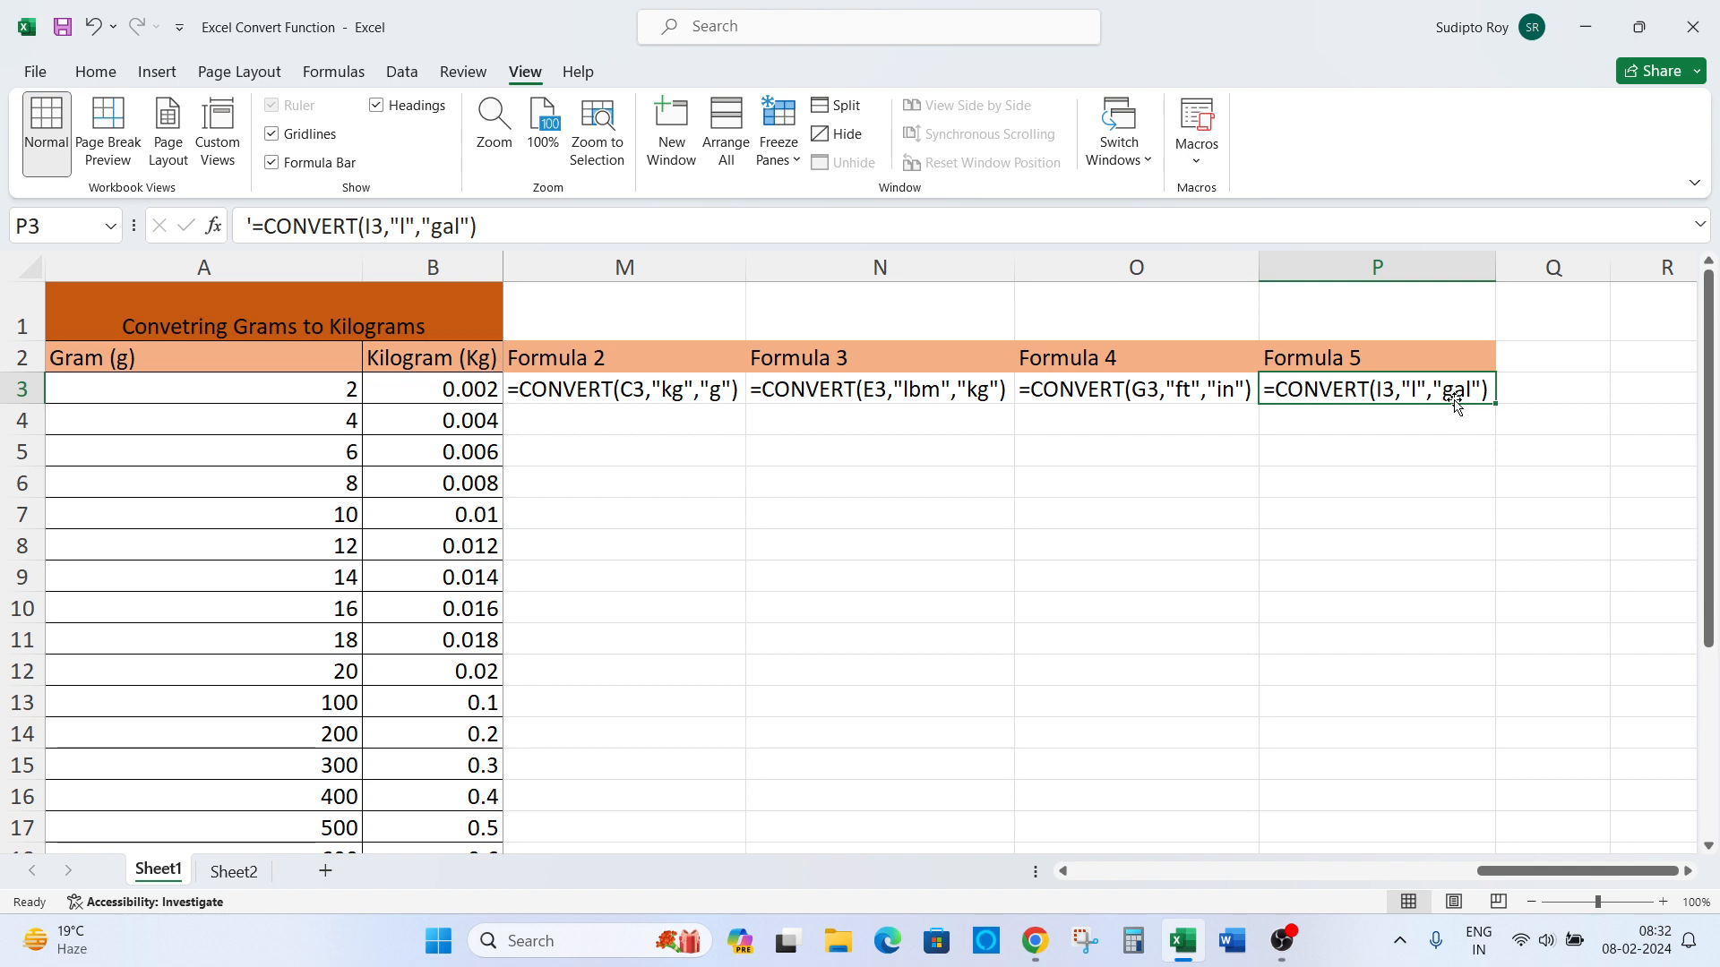
# - Go back to Sheet1's first table and look along row 3 from the Gram column to the Grams column
pyautogui.press('Left')
pyautogui.press('Left')
pyautogui.press('Left')
pyautogui.press('Left')
pyautogui.press('Left')
pyautogui.press('Left')
pyautogui.press('Left')
pyautogui.press('Left')
pyautogui.press('Left')
pyautogui.press('Left')
pyautogui.press('Left')
pyautogui.press('Left')
pyautogui.press('Left')
pyautogui.press('Left')
pyautogui.press('Left')
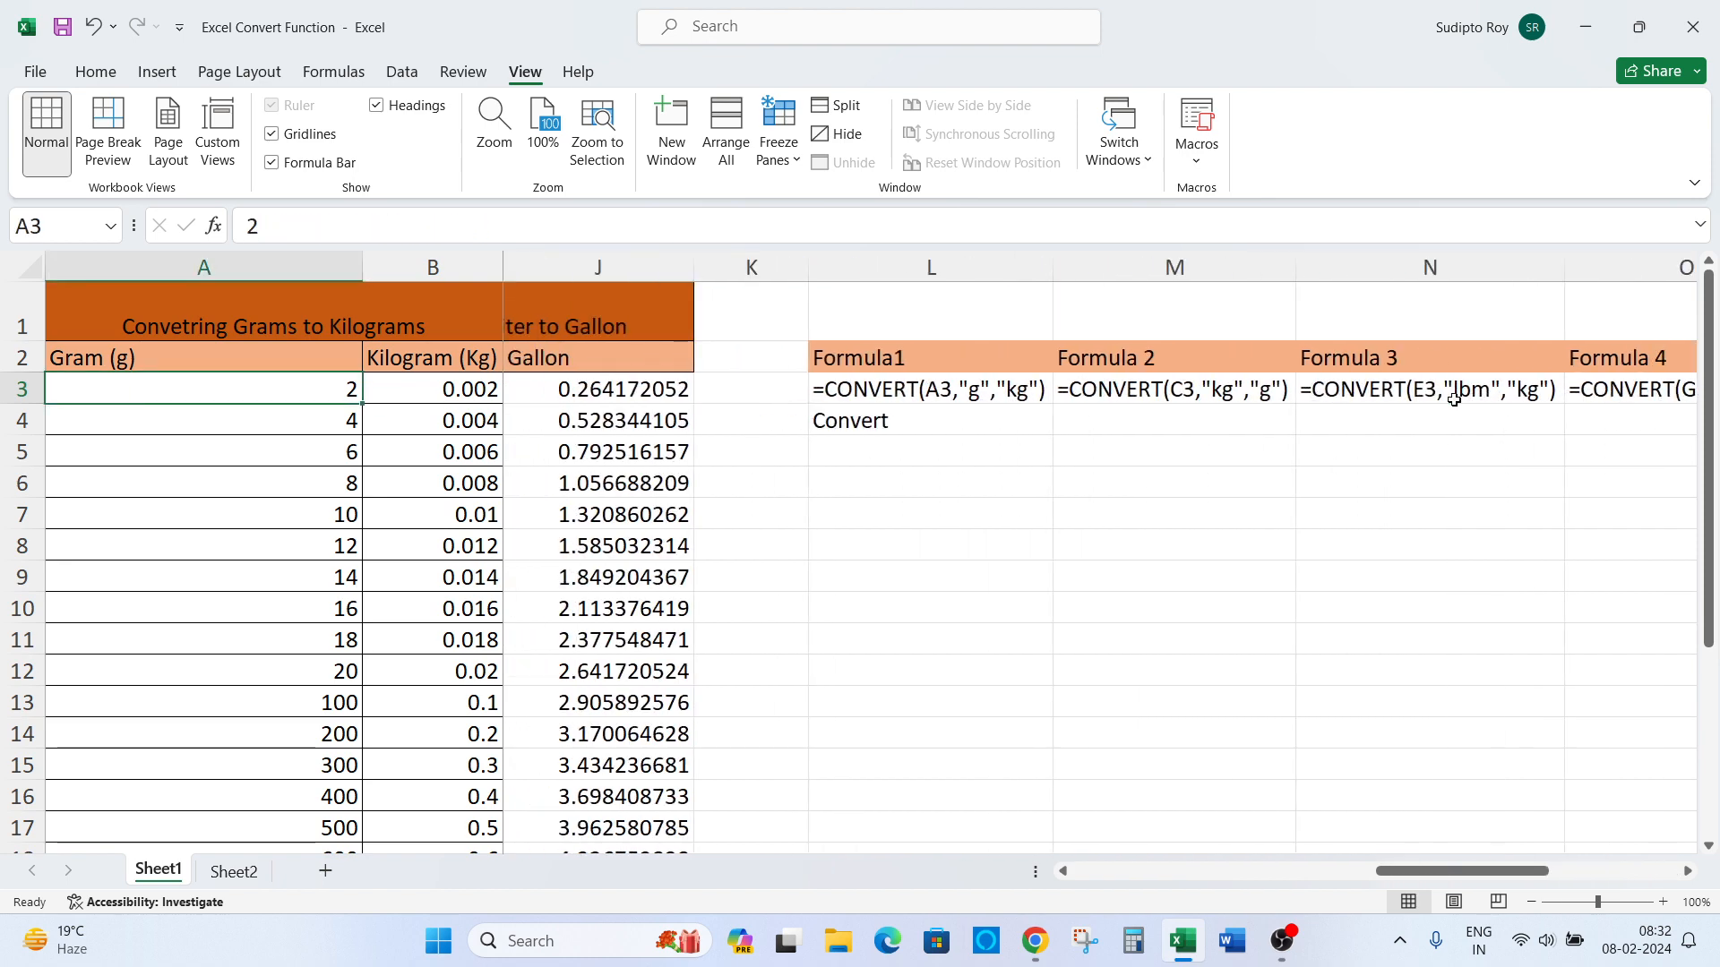
pyautogui.press('Right')
pyautogui.press('Right')
pyautogui.press('Right')
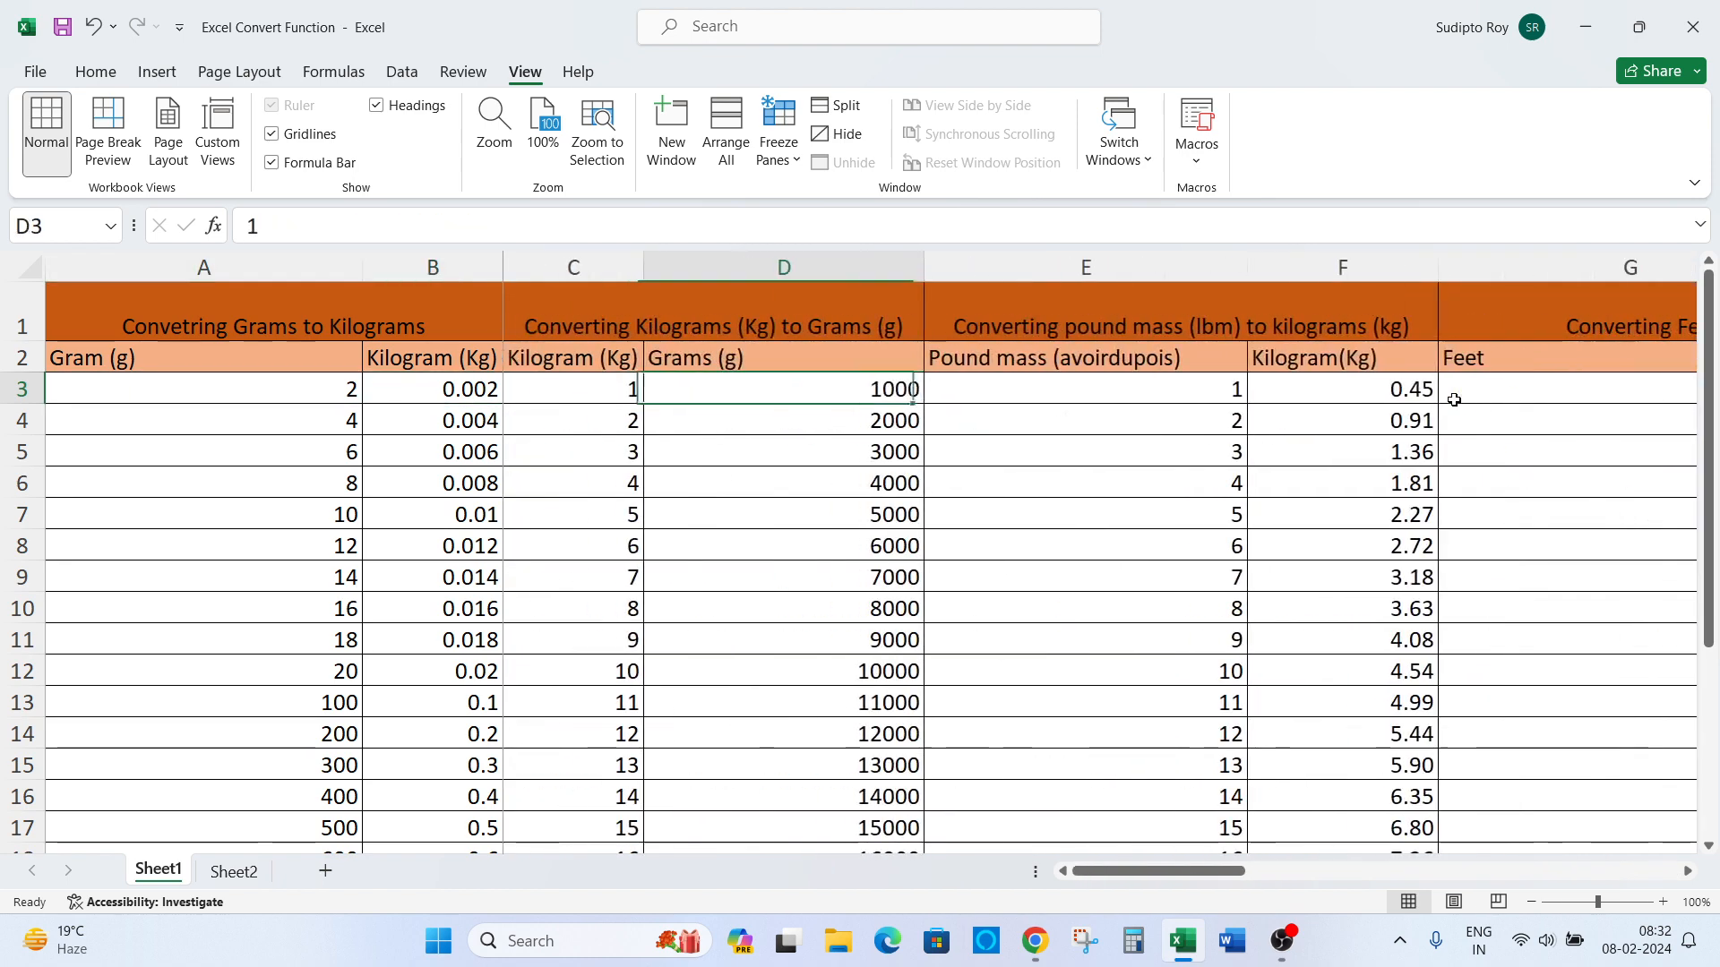
# - Look along Sheet1's row 1 table titles from grams to kilograms through liter to gallon, returning to the first title
pyautogui.press('Up')
pyautogui.press('Left')
pyautogui.press('Left')
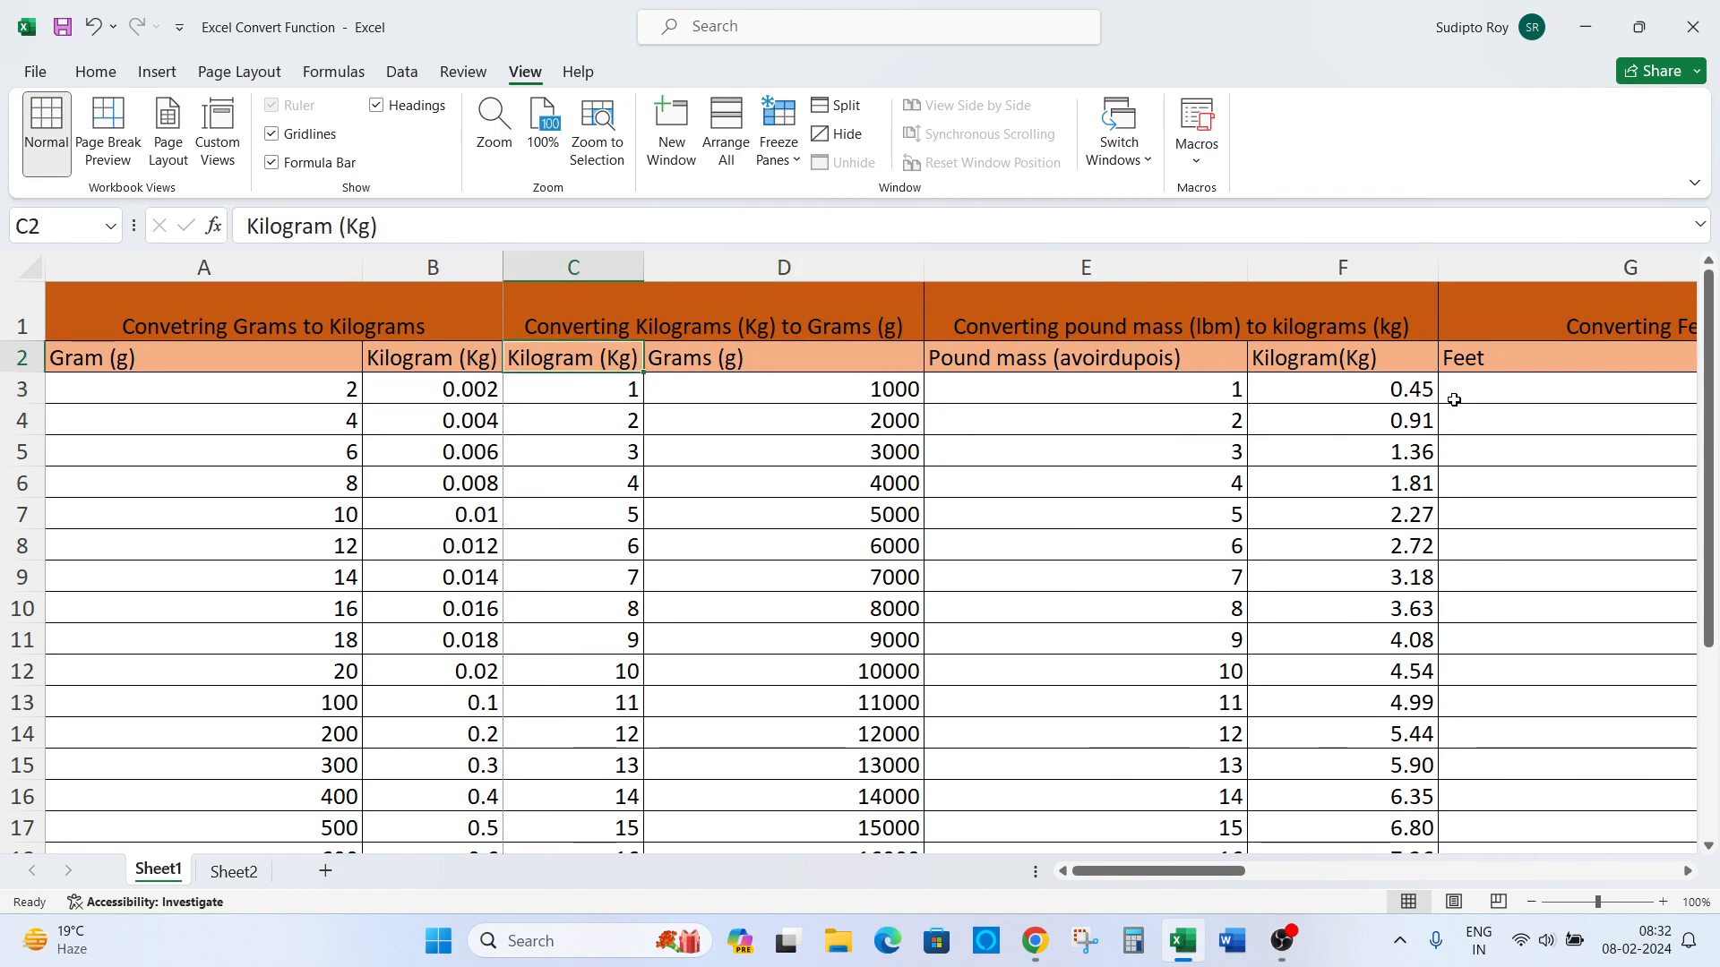
pyautogui.press('Up')
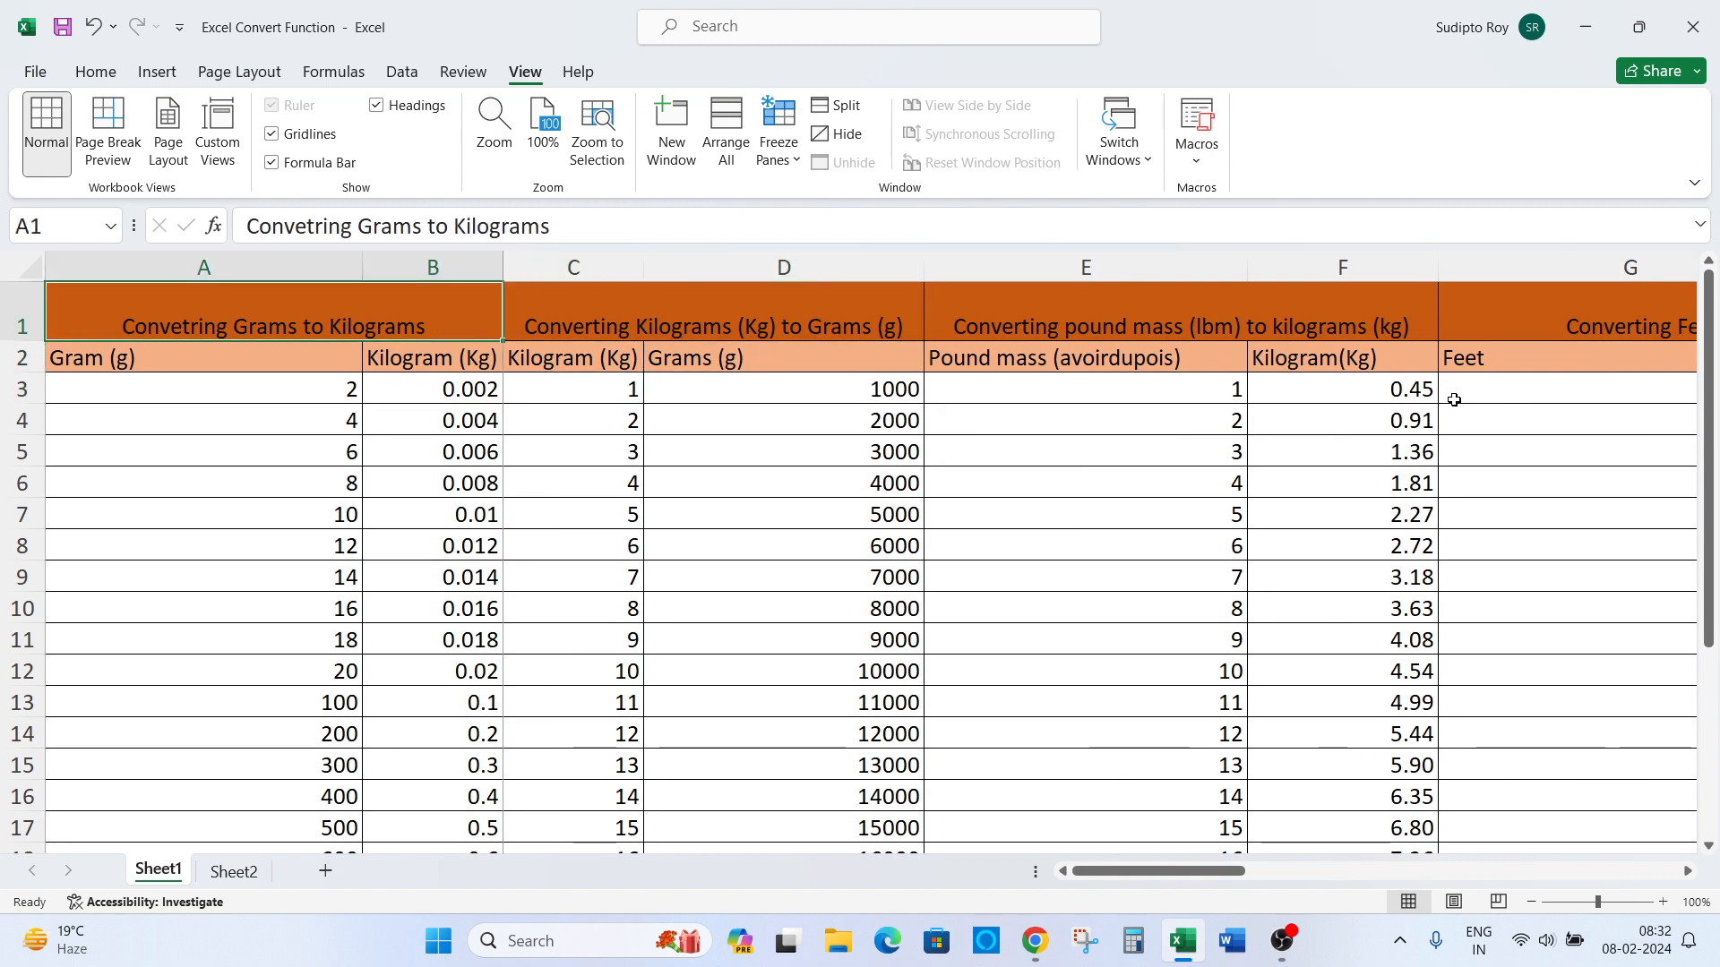
pyautogui.hotkey('ctrl', 'Down')
pyautogui.hotkey('ctrl', 'Up')
pyautogui.press('Right')
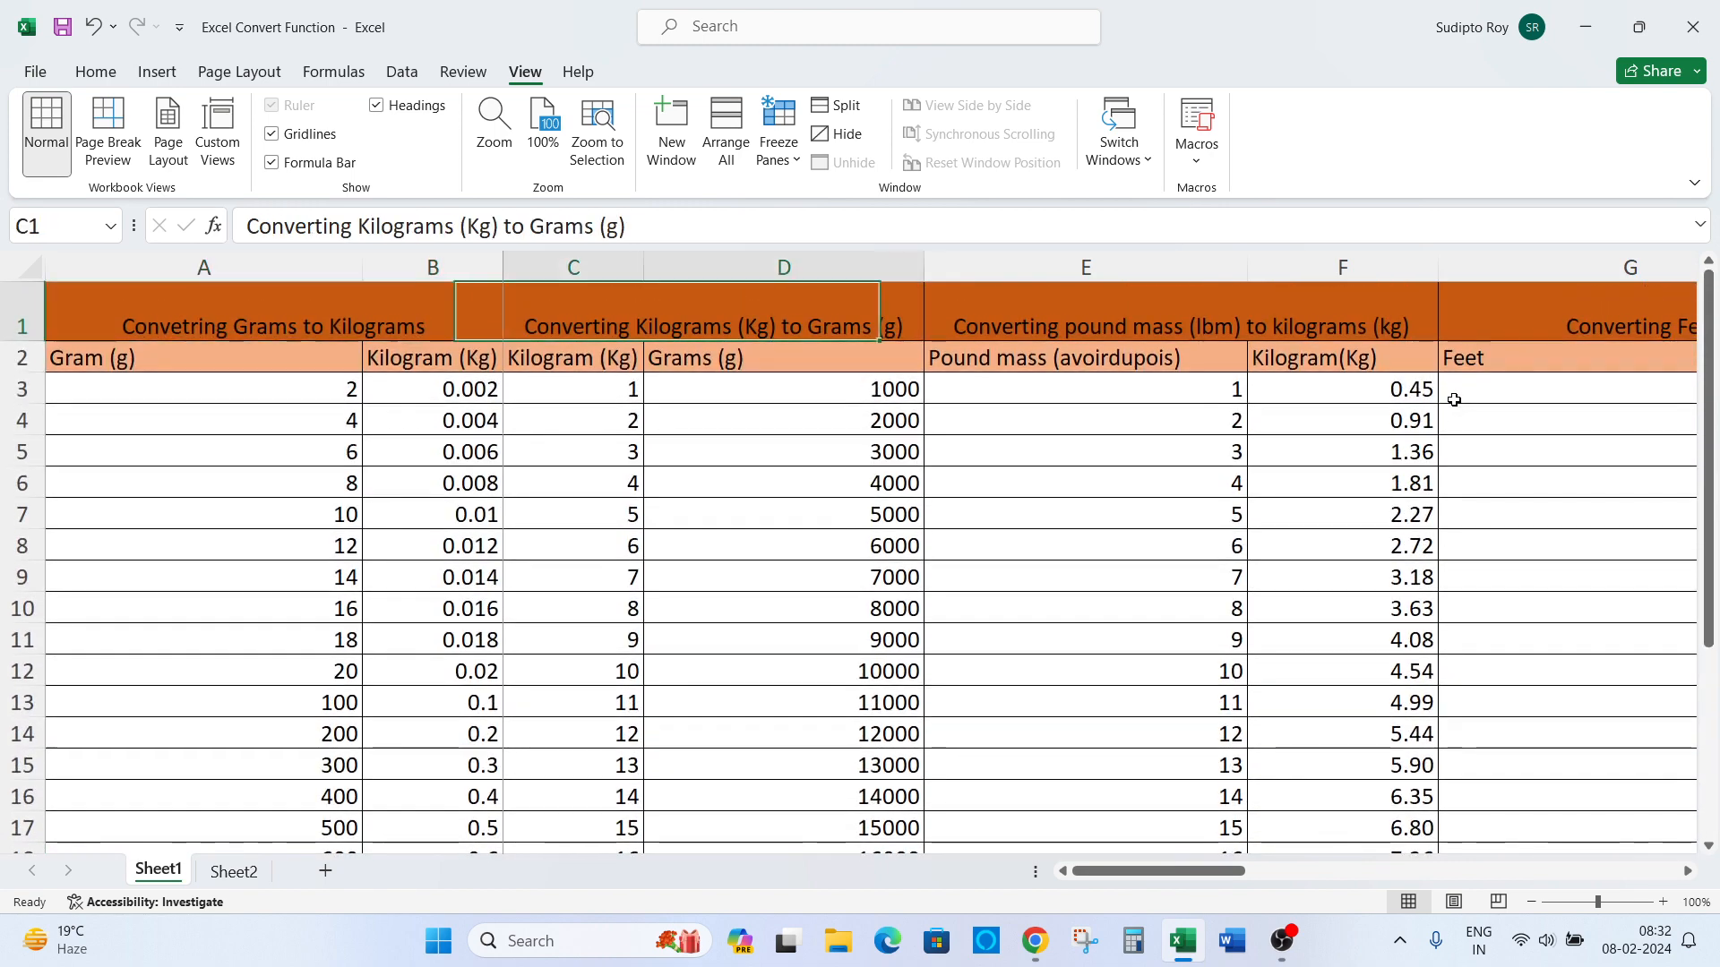
pyautogui.press('Right')
pyautogui.press('Right')
pyautogui.press('Right')
pyautogui.press('Left')
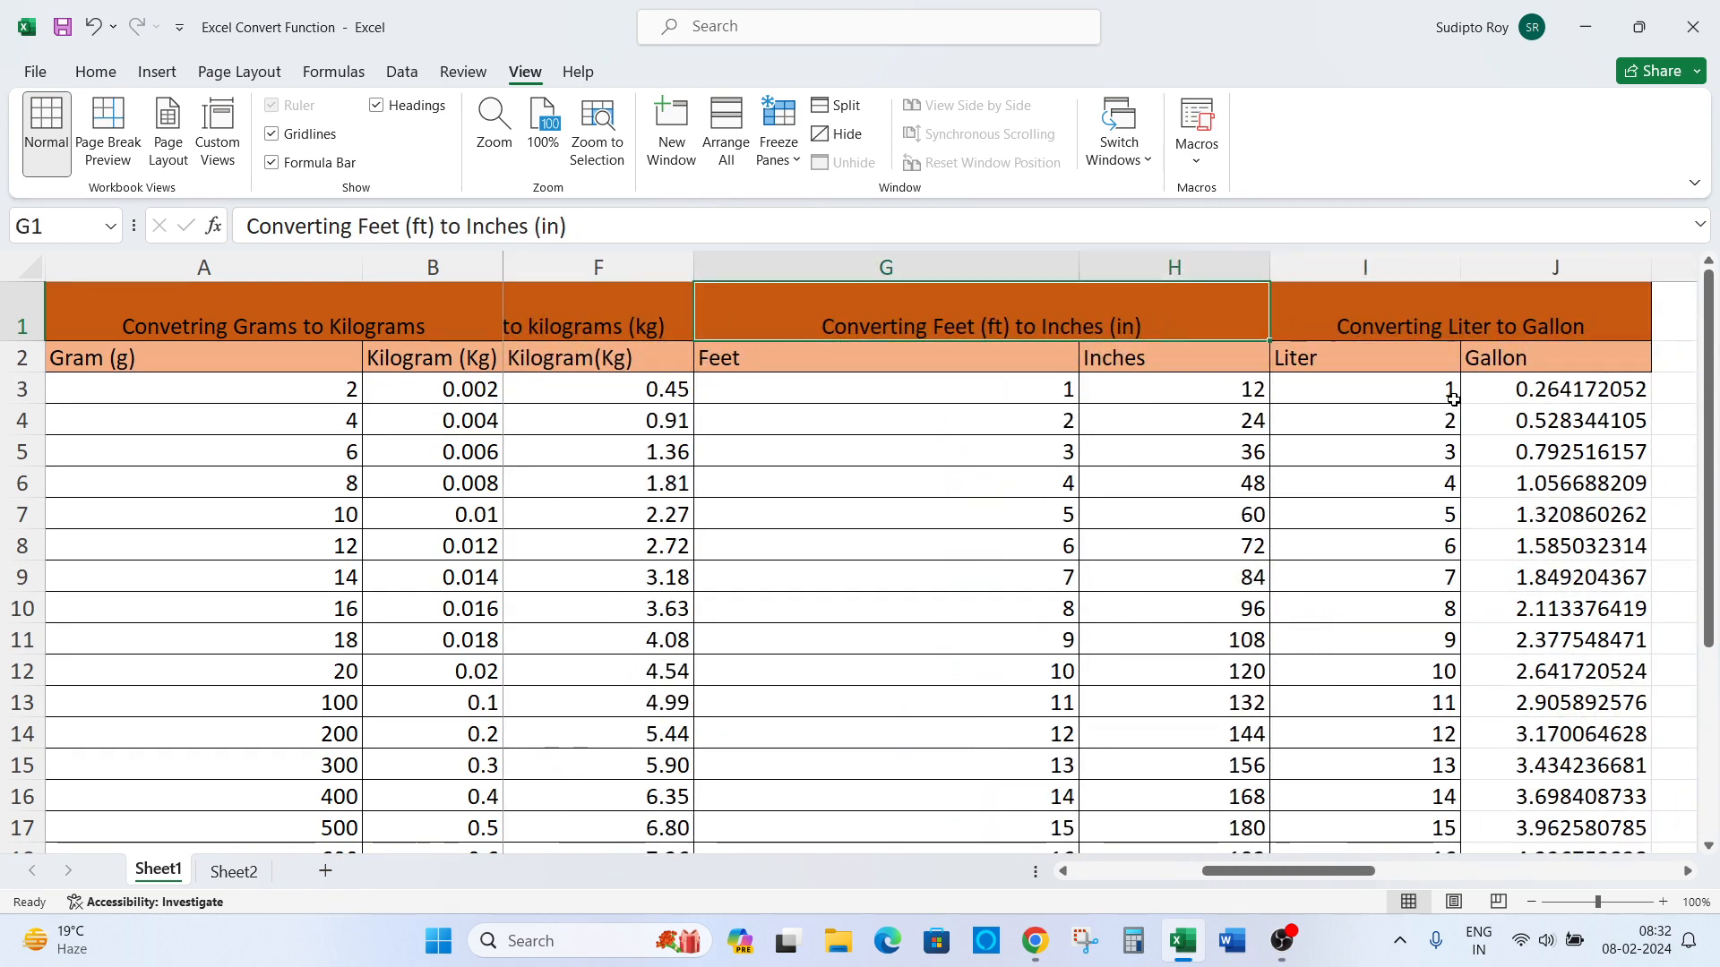
pyautogui.press('Left')
pyautogui.press('Left')
pyautogui.press('Left')
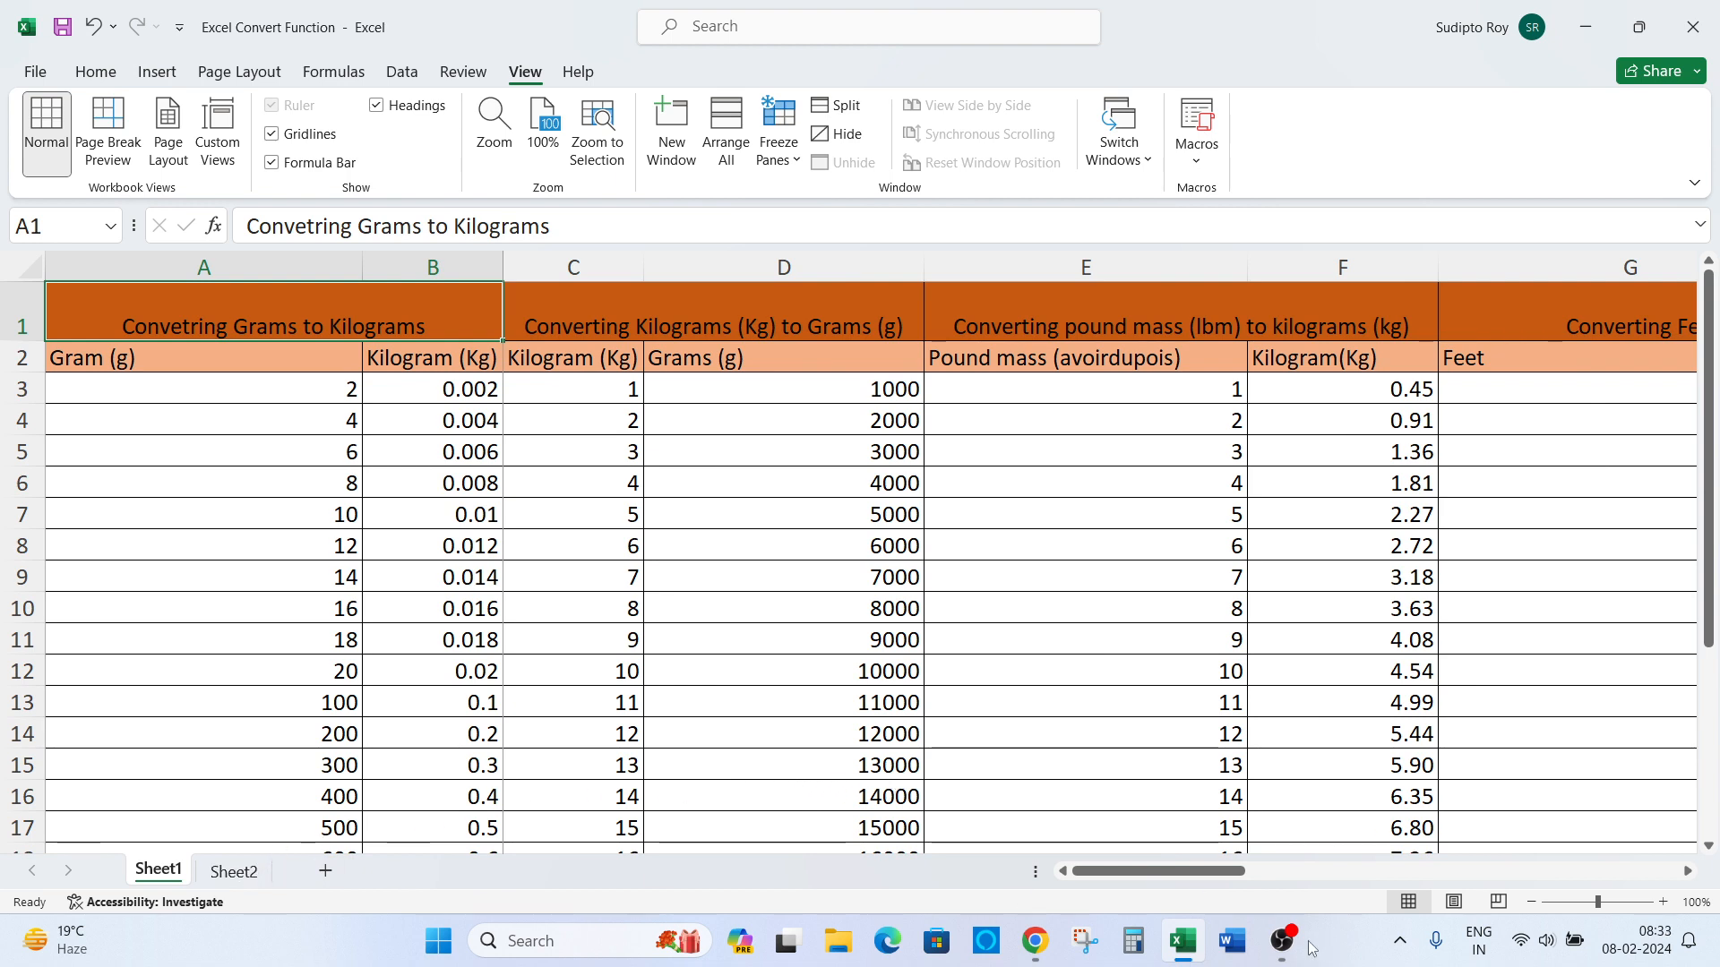
pyautogui.moveTo(1301, 947)
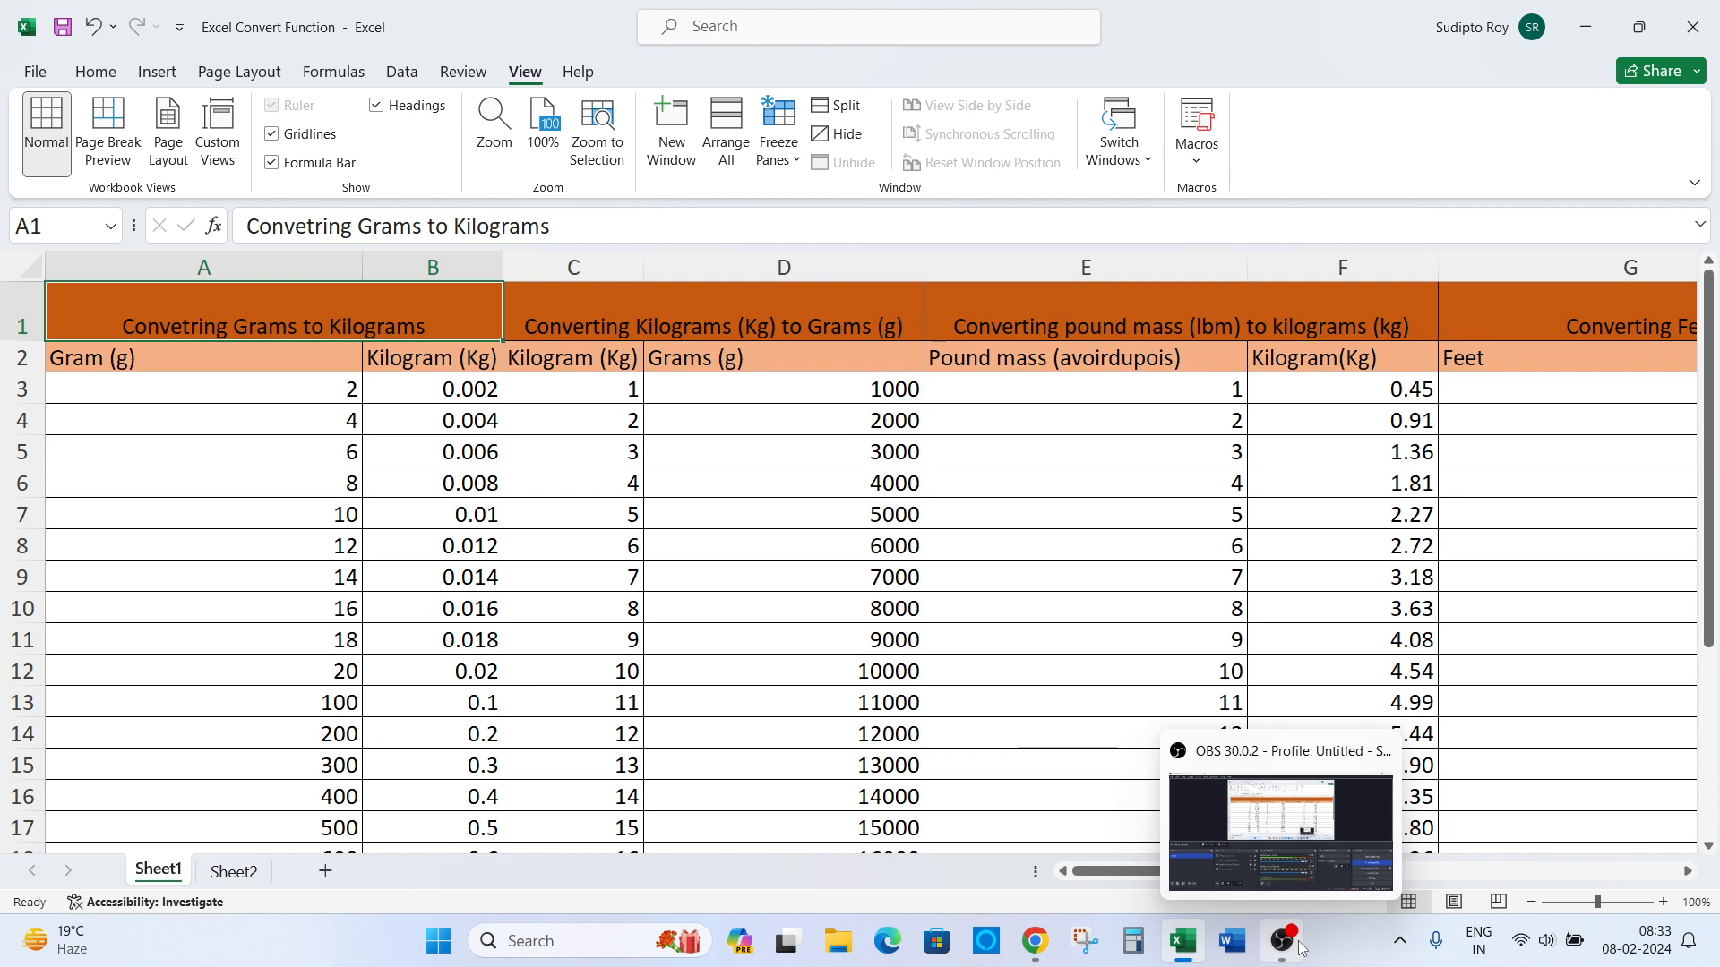
pyautogui.click(1300, 947)
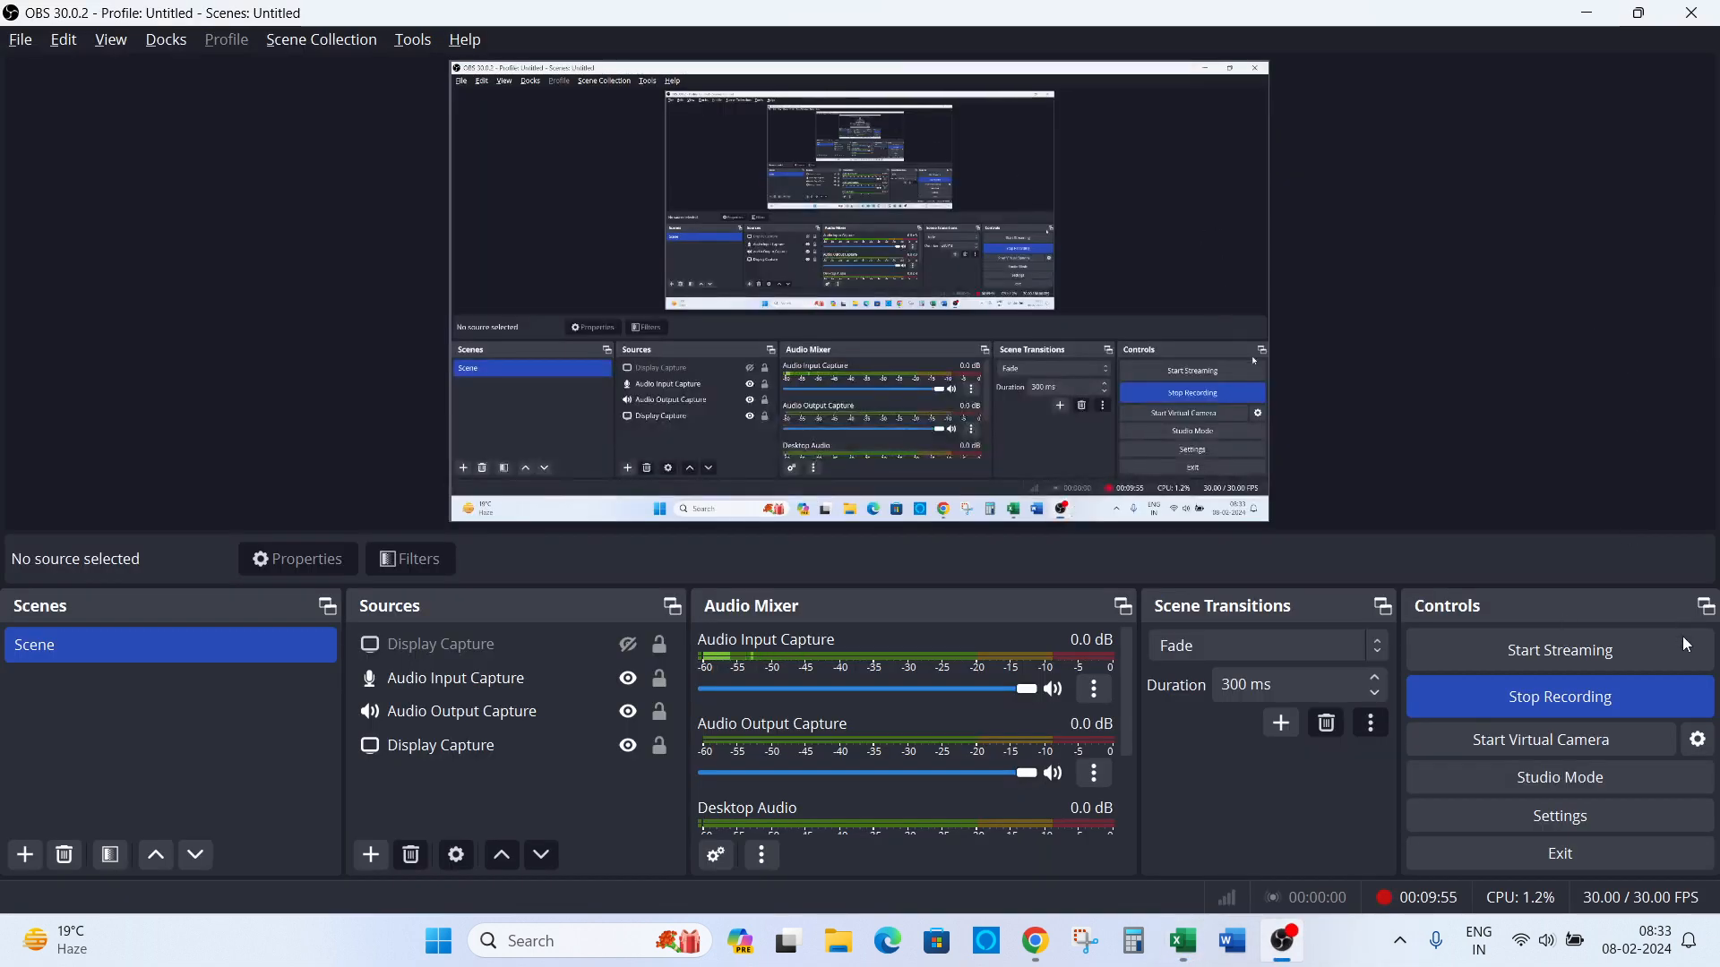